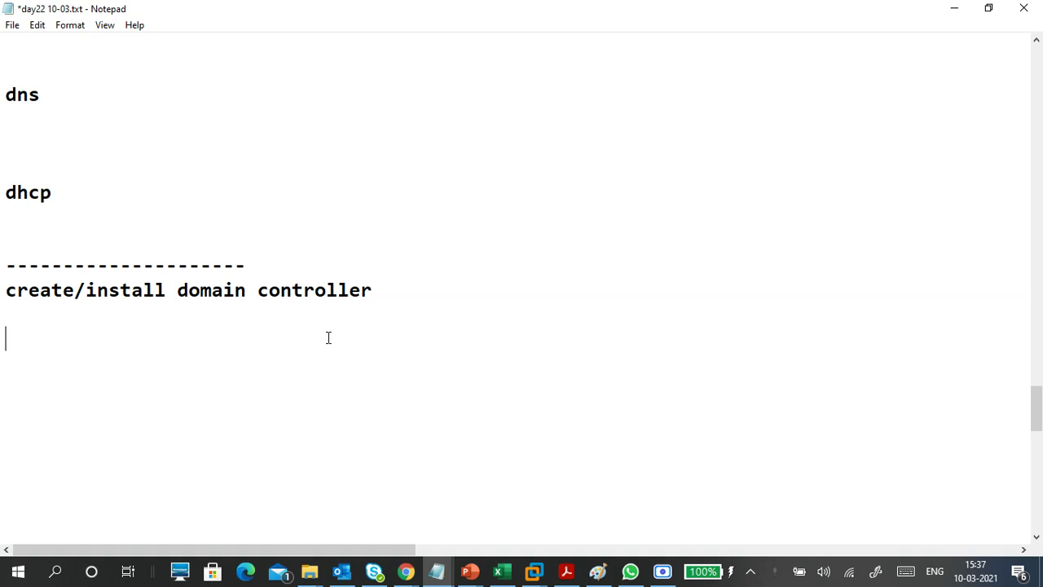
- Write 'server name:wins1' and 'static ip address: 172.16.0.254' as the first two note lines
type("server")
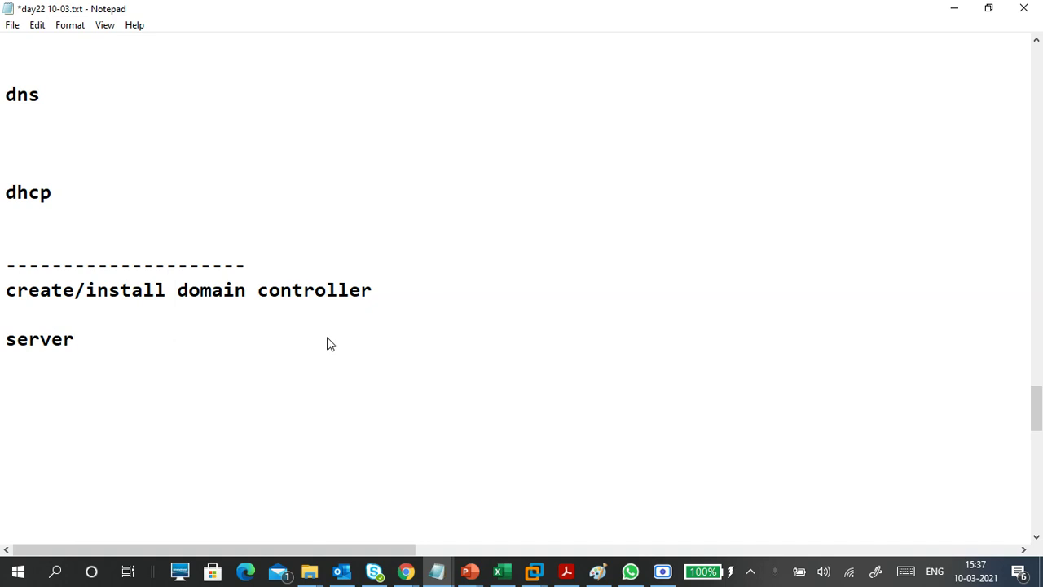
type(" name:wins1")
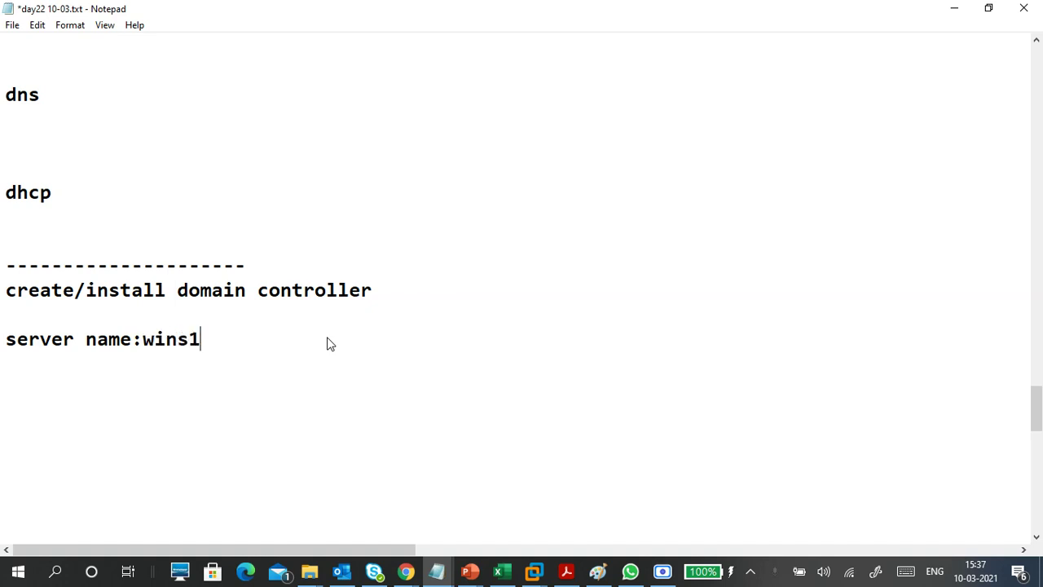
key("Return")
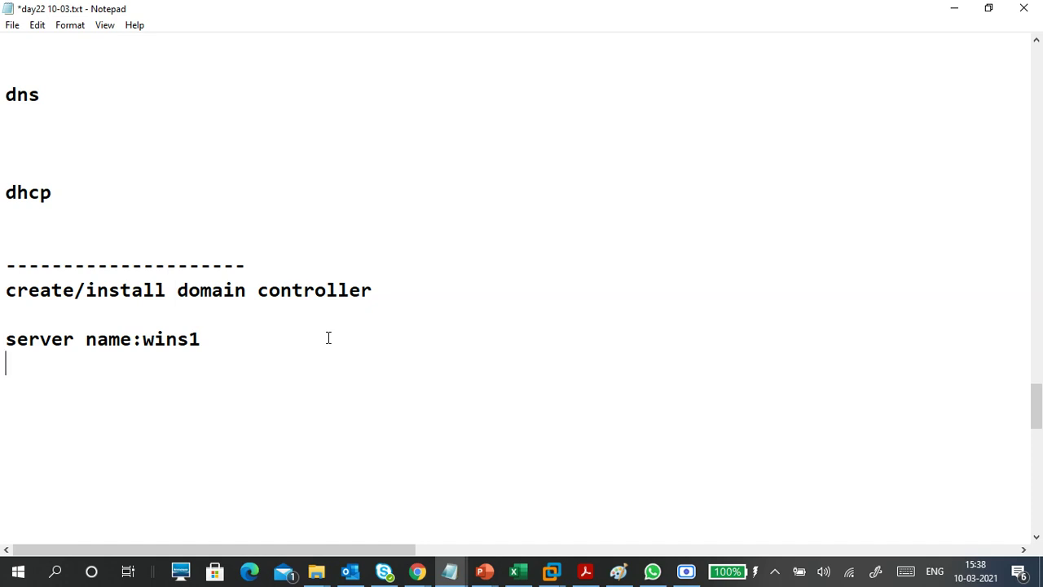
type("stati")
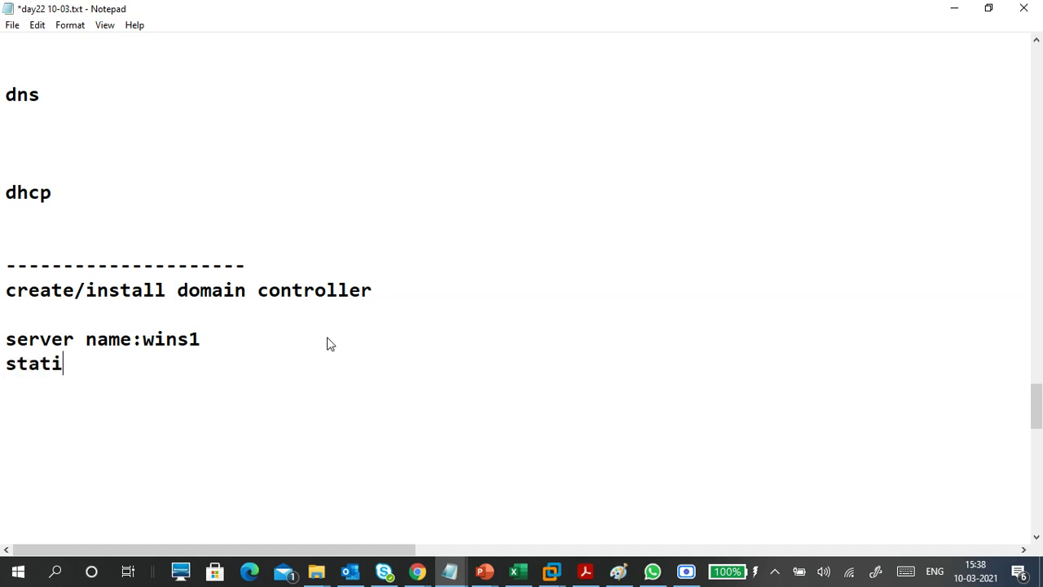
type("c ip addres")
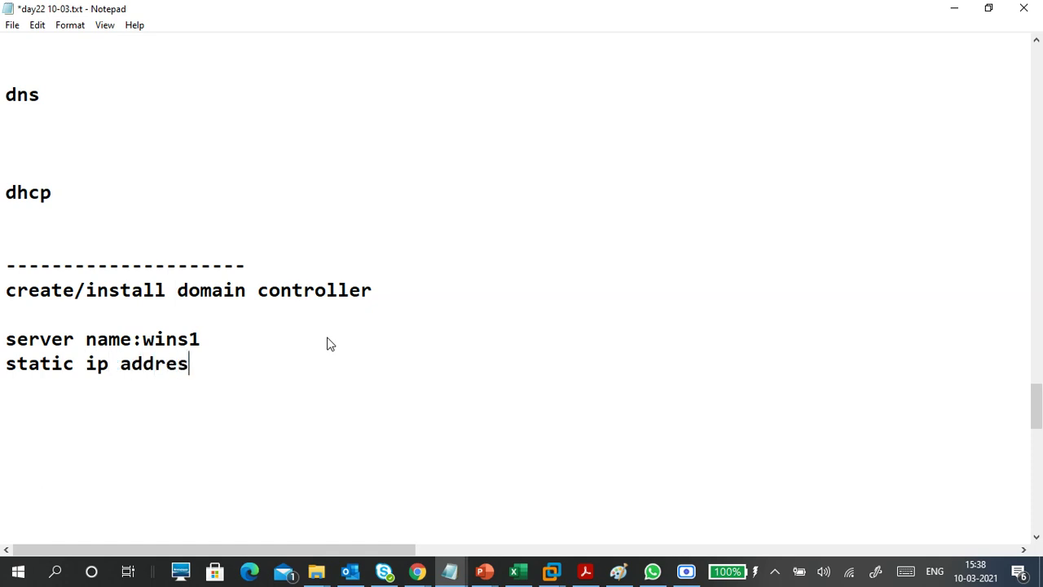
type("s: 172.16")
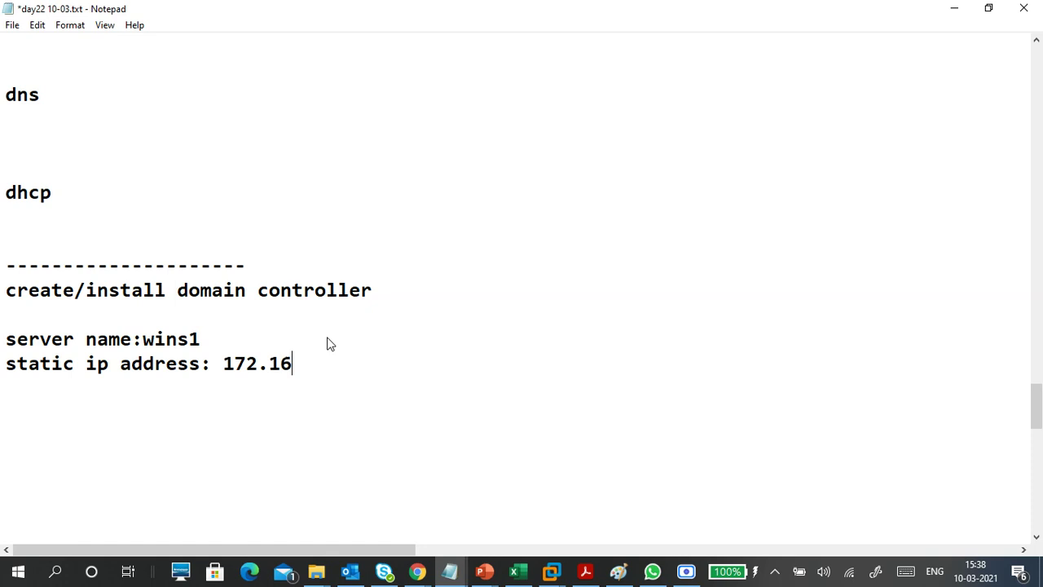
type(".0.254")
- Add 172.16.0.0 labelled '-nw id', with 172.16.0.1 on the line below
key("Return")
key("Return")
type("172.16.0.0")
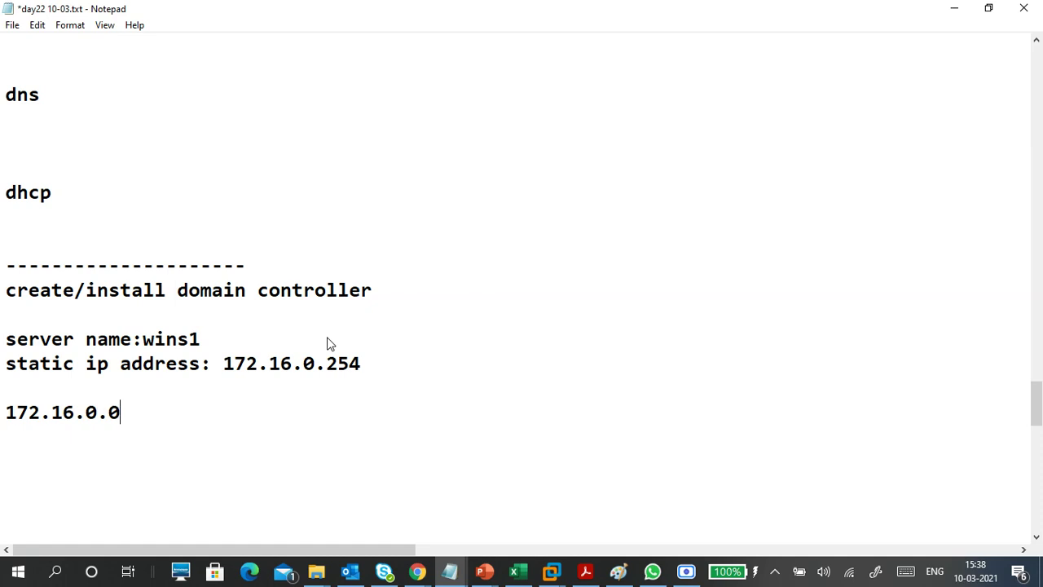
key("Return")
type("172.16.")
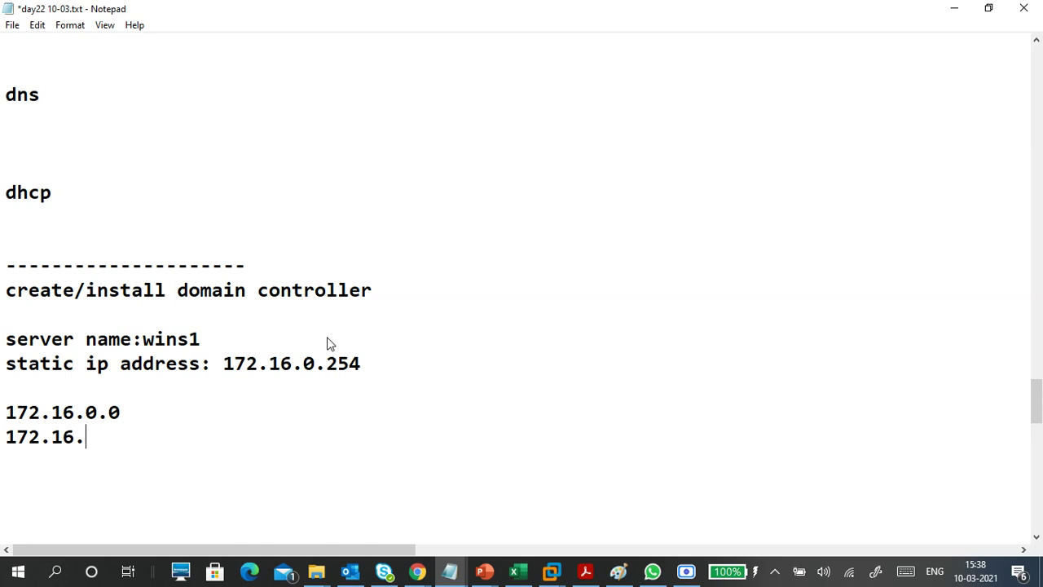
type("0.1")
key("Up")
type("-nw id")
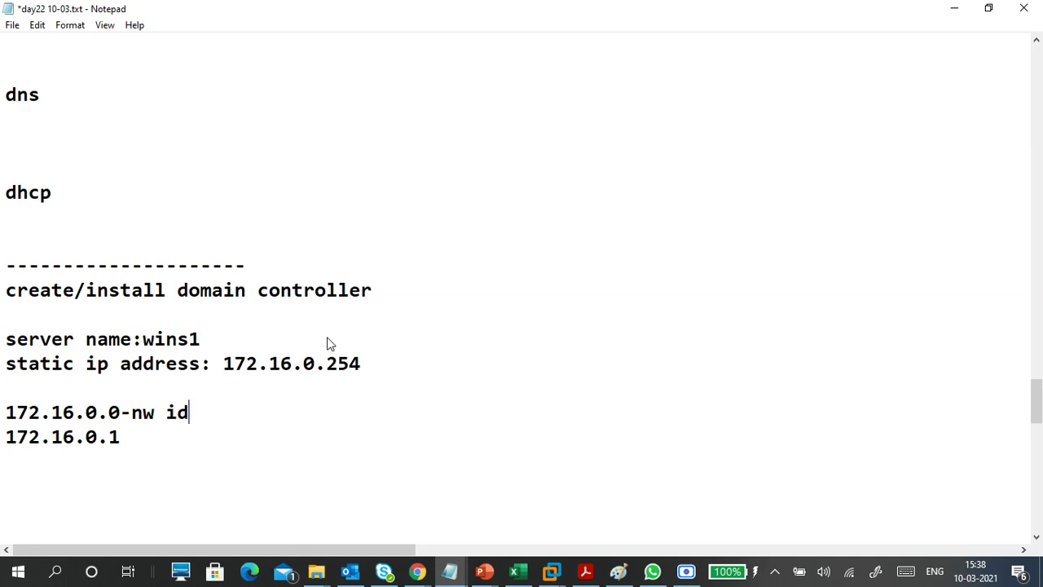
scroll(329, 342, "down", 3)
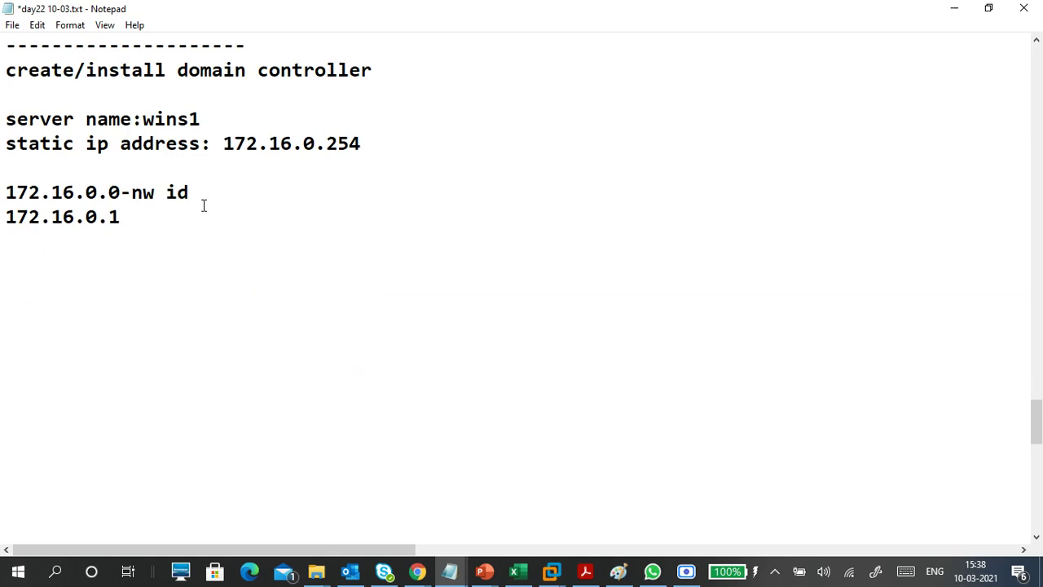
- Add a '-' line and label 172.16.0.1 as '1st ip --> router --> default gateway'
left_click(179, 168)
type("-")
left_click(248, 194)
left_click(169, 219)
type("-a")
key("BackSpace")
type("1st ip --> router")
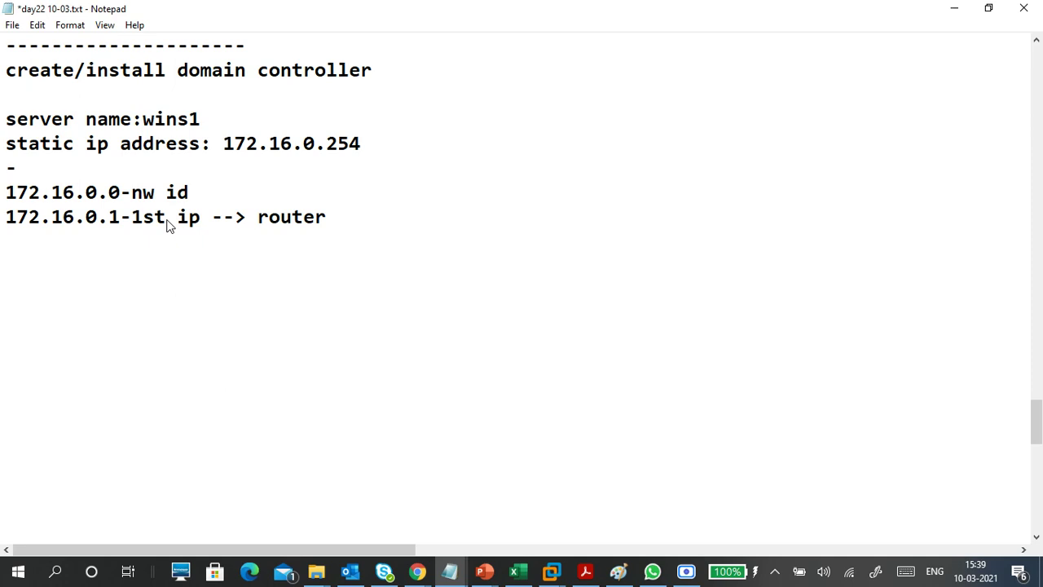
type("default ")
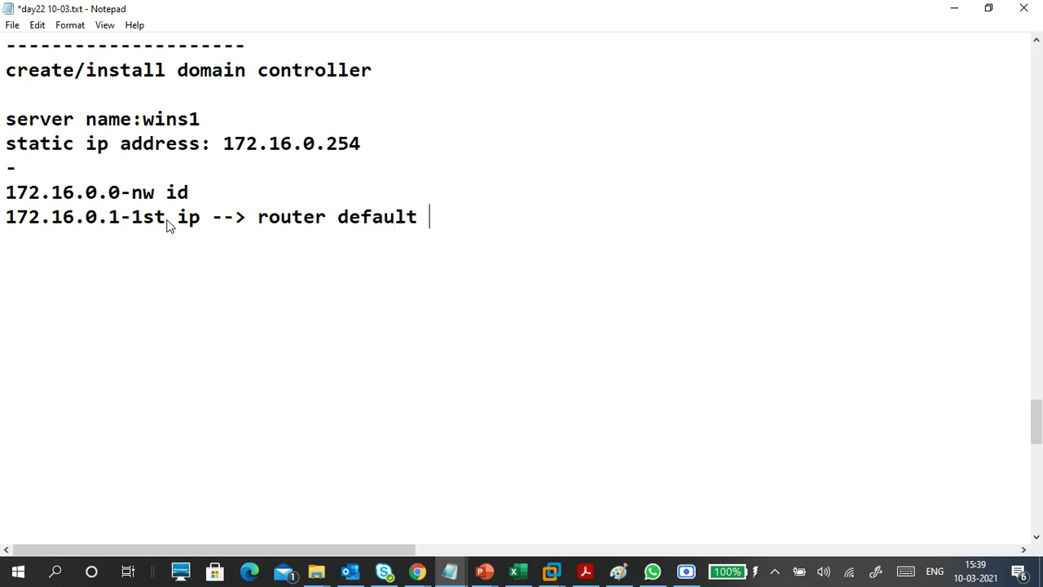
type("gatewa")
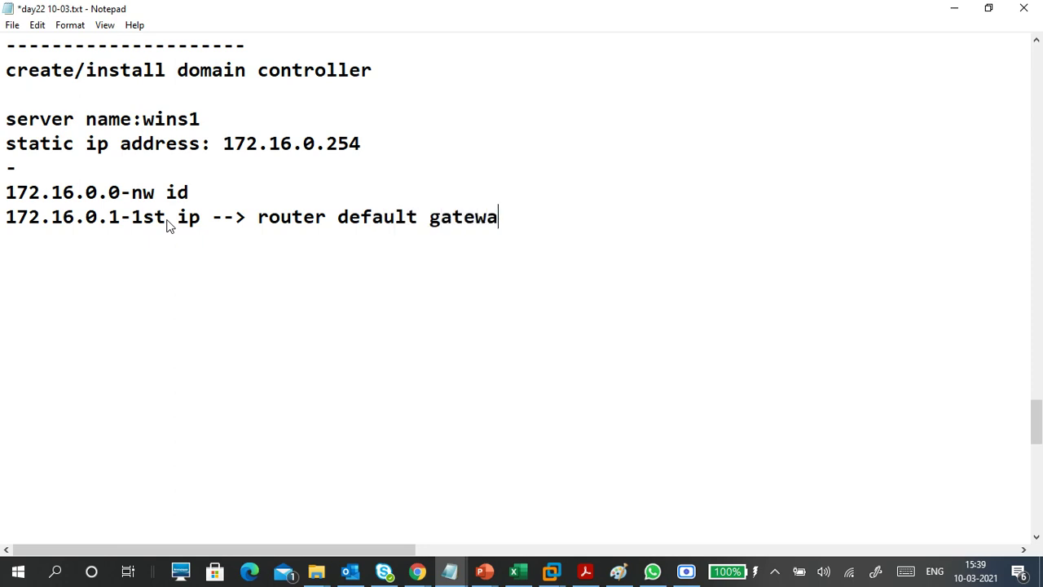
type("y")
left_click(337, 215)
type("-->")
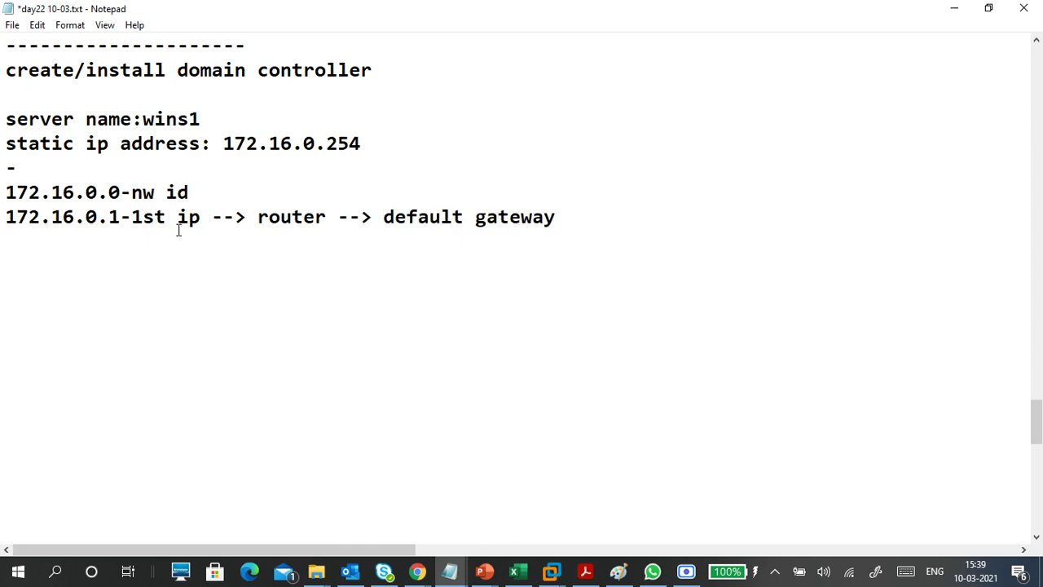
- Space out the dashes beside the addresses and start a new line with 172.16.0.2
left_click(120, 216)
left_click(120, 193)
left_click(144, 217)
left_click(144, 193)
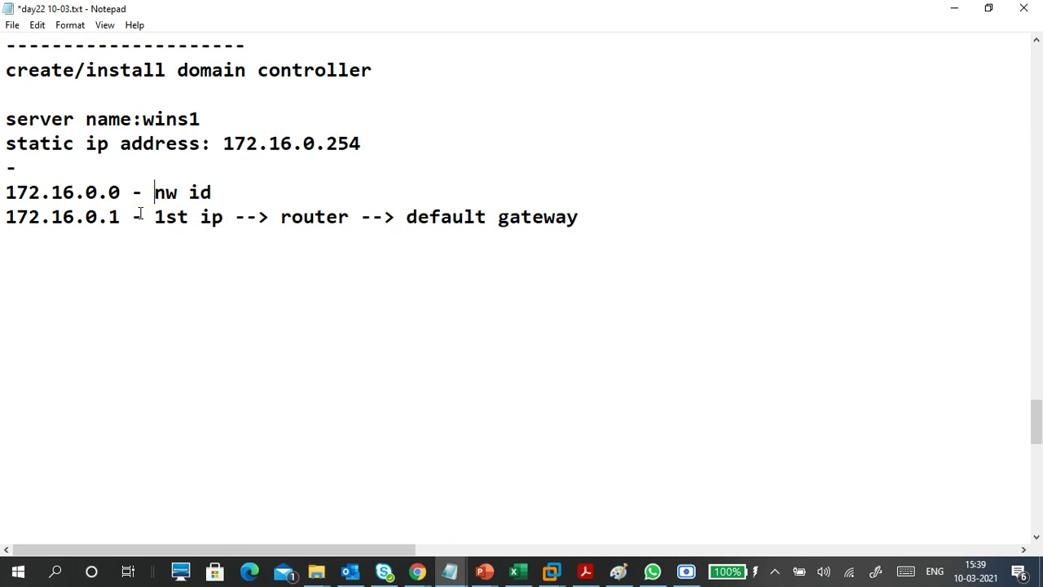
left_click_drag(119, 216, 4, 219)
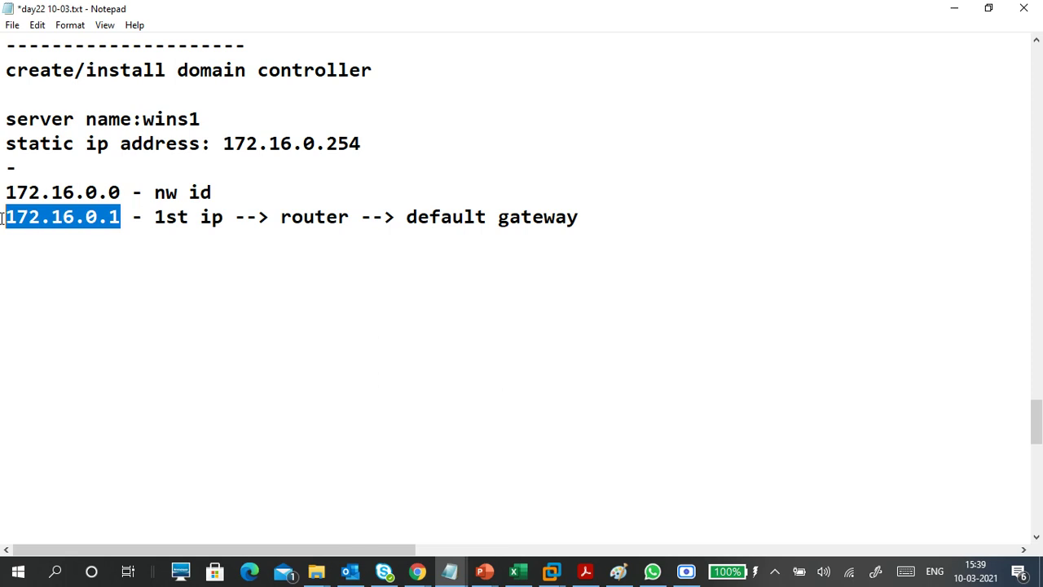
left_click_drag(99, 218, 27, 222)
left_click(115, 217)
left_click_drag(114, 215, 123, 217)
left_click(123, 217)
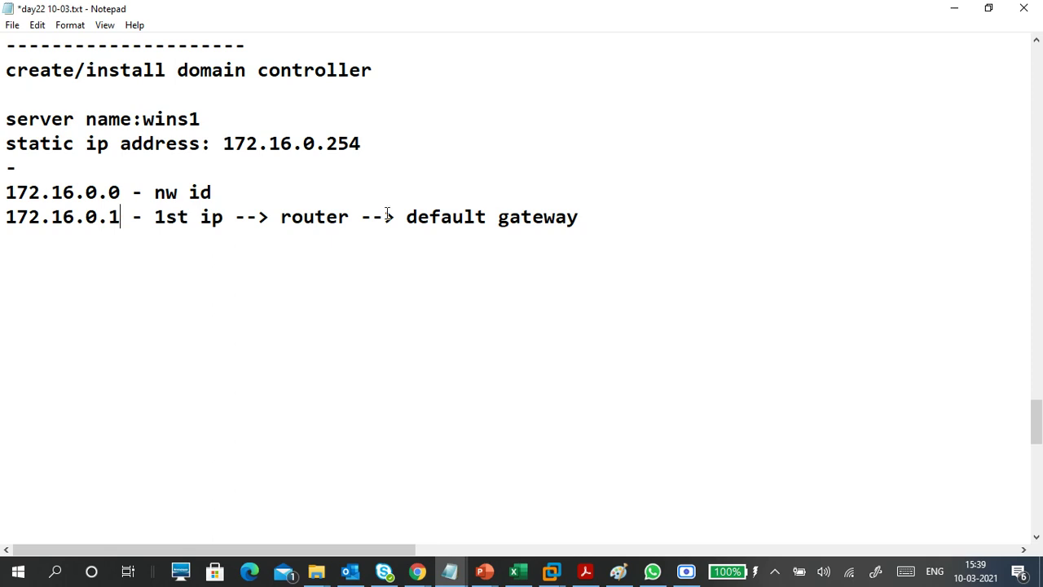
left_click(587, 215)
key("Return")
type("172.16.0.2")
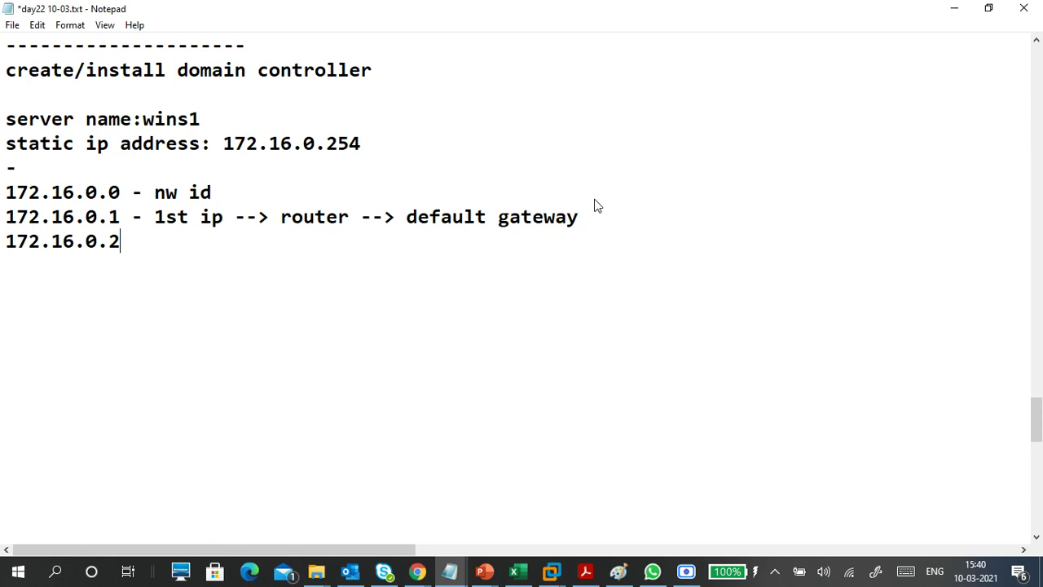
- Add '172.16.255.255-broad cast' with '172.16.255.254-last ip' on the line above it
key("Return")
key("Return")
type("172.16.")
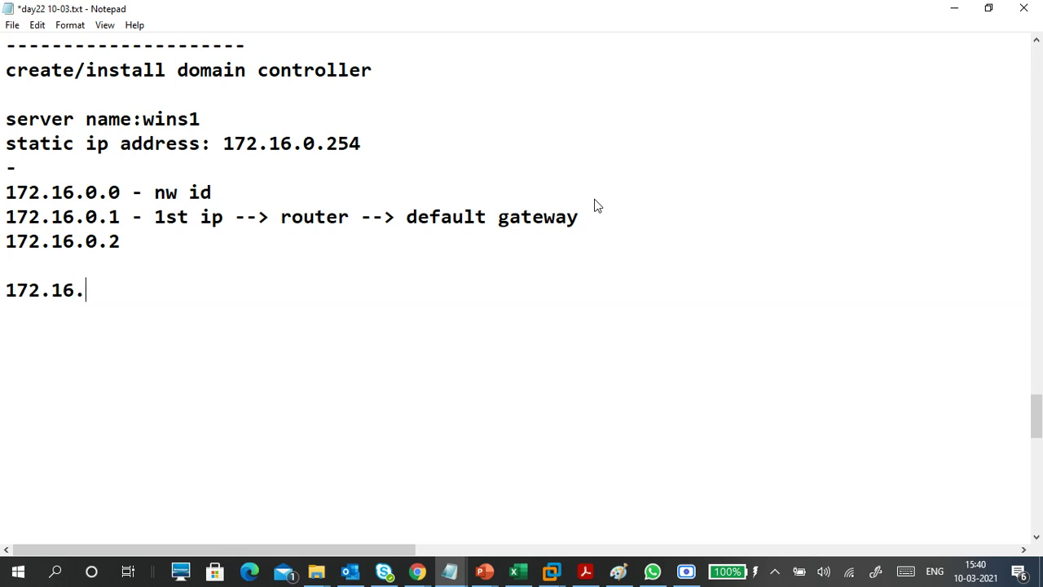
type("255.255")
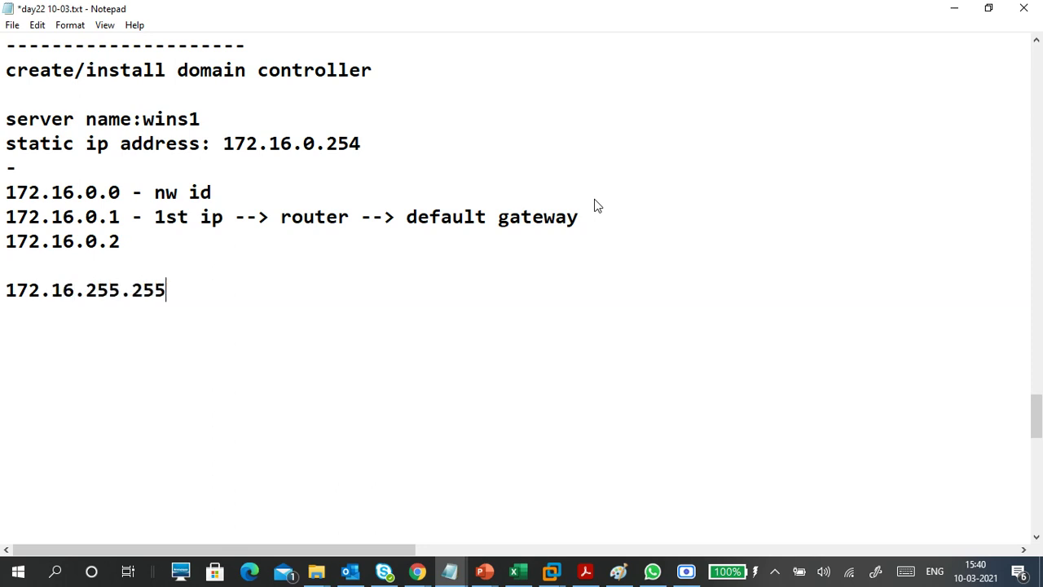
type("-broad cast")
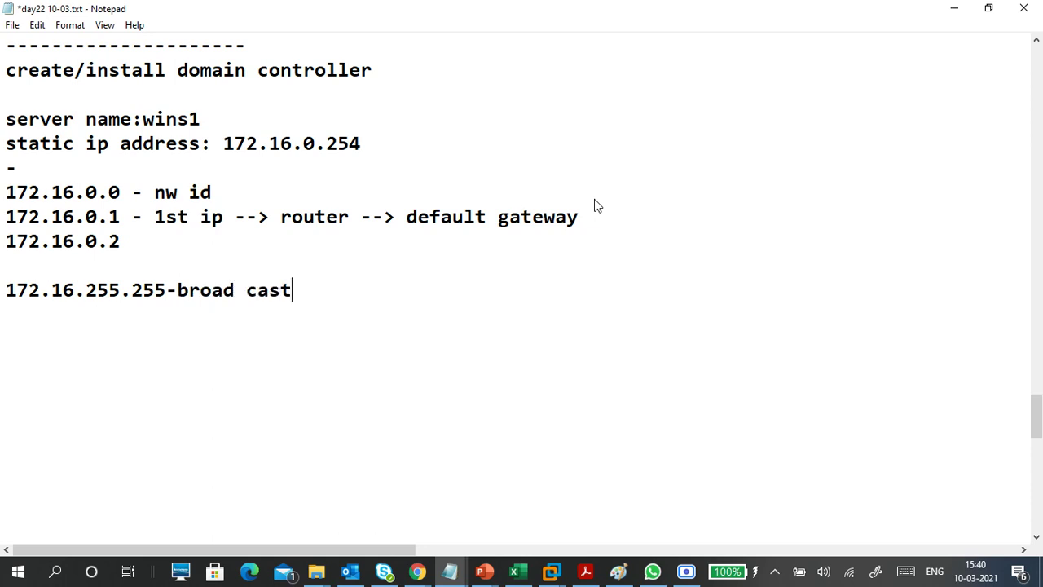
key("Up")
type("172.16.0")
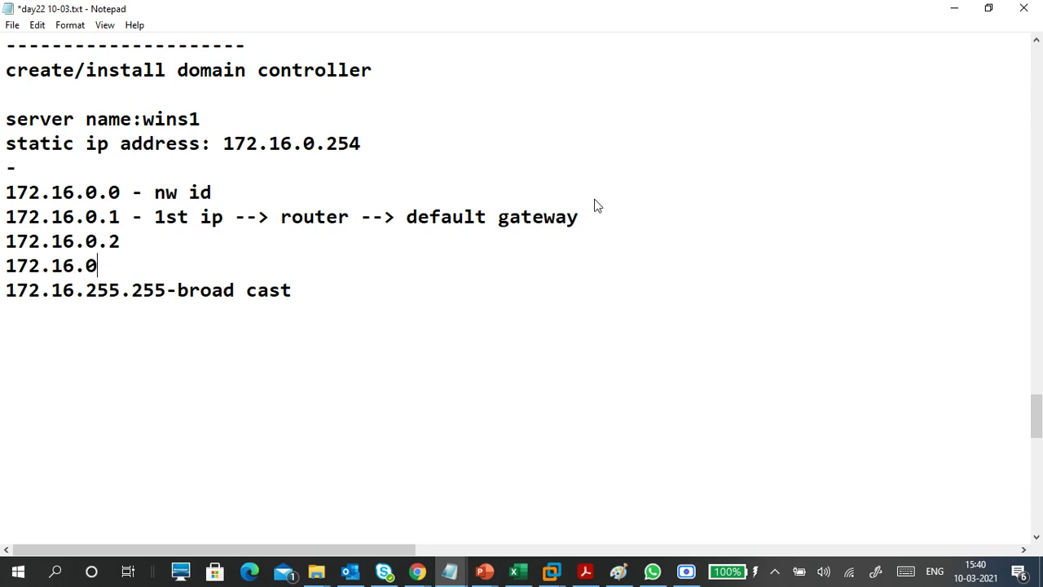
key("BackSpace")
type("255.254")
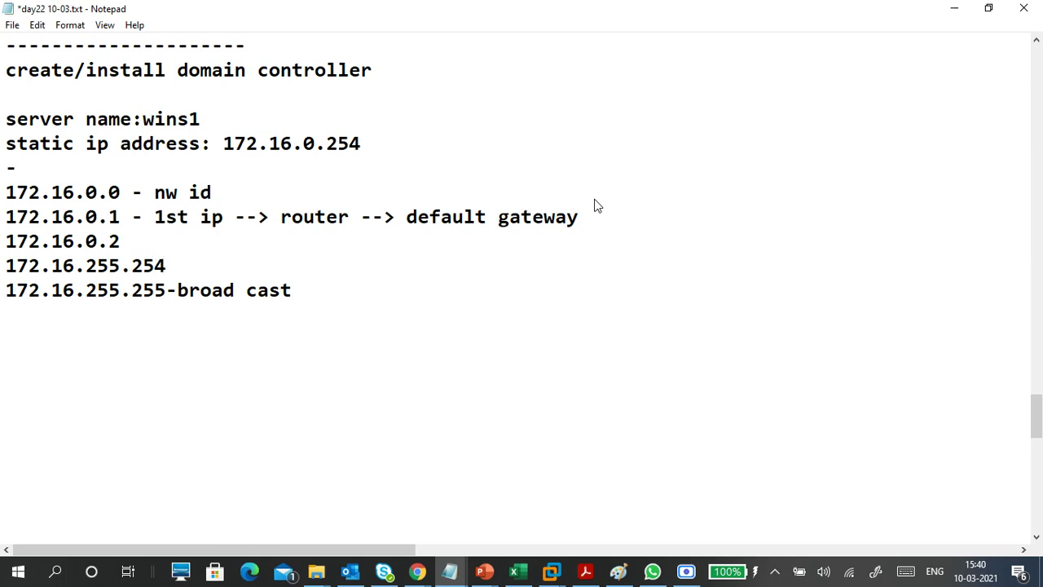
type("-last ip")
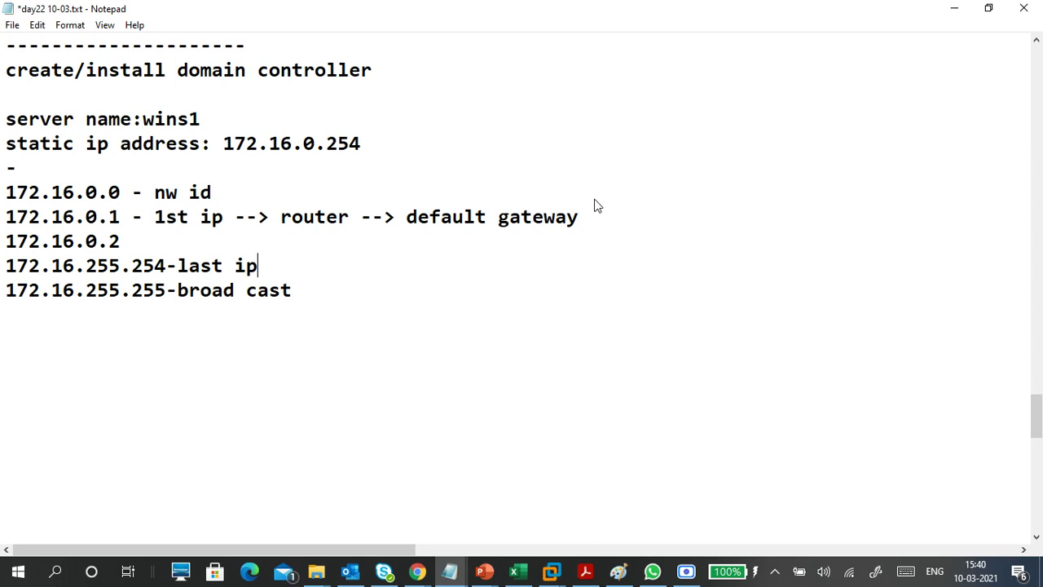
- Insert a '..' line between 172.16.0.2 and the last ip line
key("Up")
key("Return")
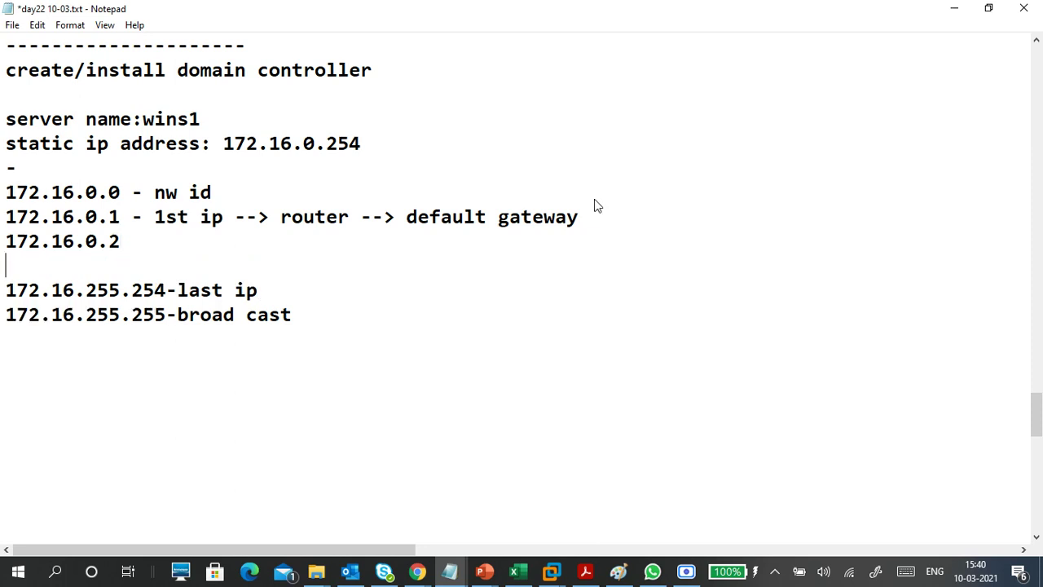
type("..")
key("Down")
key("Down")
- Draw dashed separator lines below the broadcast line and after the lone dash line
left_click(9, 334)
type("------------")
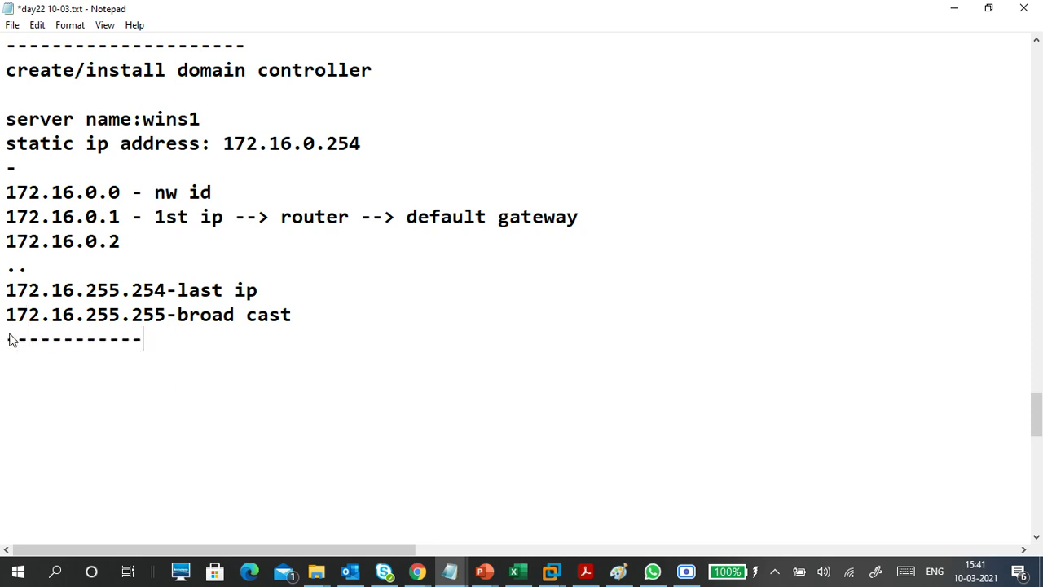
left_click(33, 167)
type("---------")
- Highlight the static address 172.16.0.254 and related lines, then go below the closing dashes
left_click_drag(62, 314, 229, 324)
left_click_drag(214, 144, 366, 153)
left_click(302, 169)
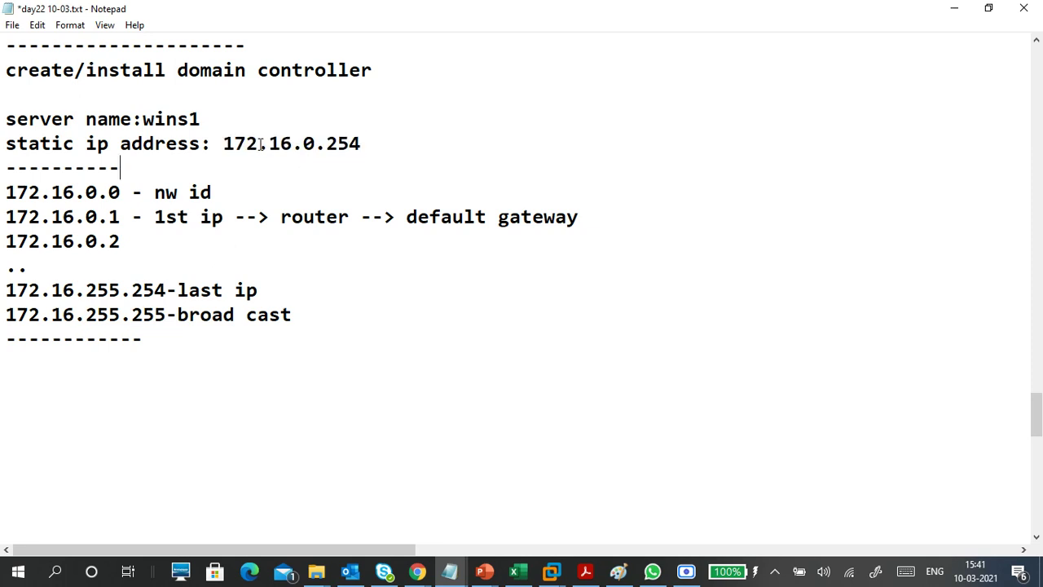
left_click_drag(214, 143, 362, 145)
left_click_drag(75, 290, 167, 287)
left_click_drag(224, 145, 362, 149)
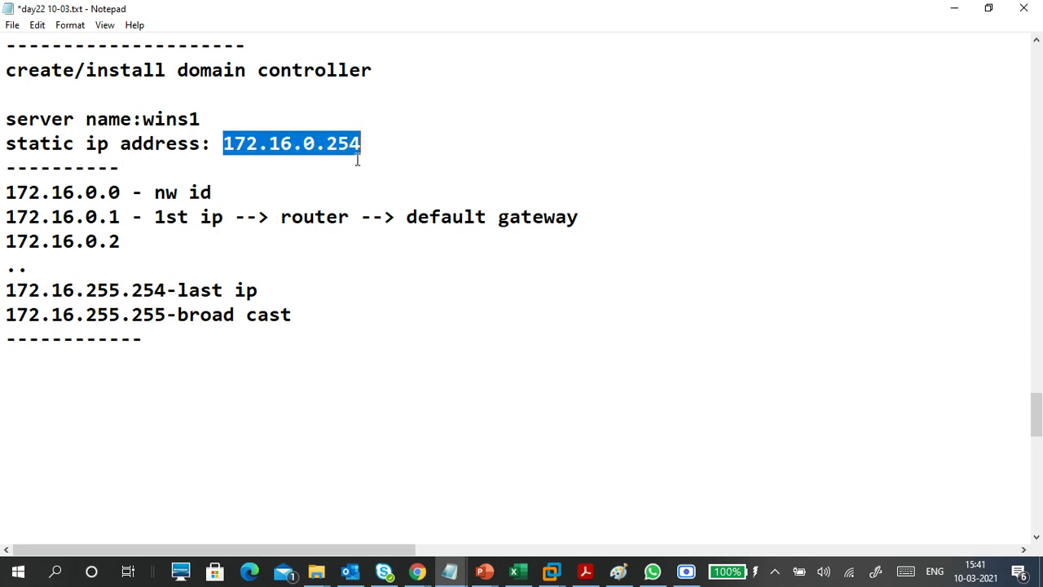
left_click(327, 145)
left_click_drag(326, 145, 361, 142)
left_click(360, 144)
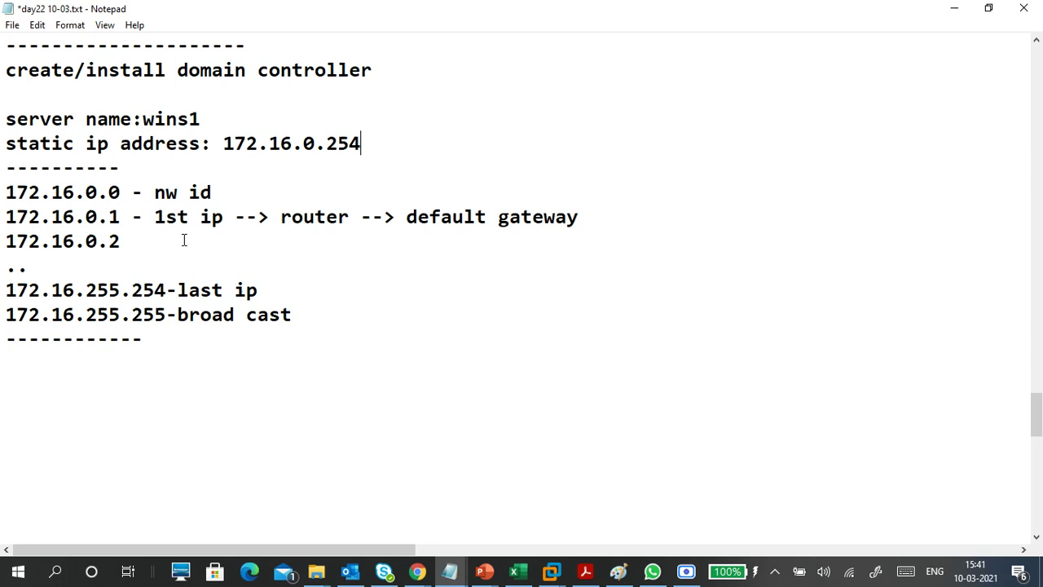
left_click_drag(327, 143, 365, 138)
left_click(361, 142)
left_click(144, 355)
- Enter 'domain name: contoso.com', undoing an accidental deletion of the IP range block
type("domain ")
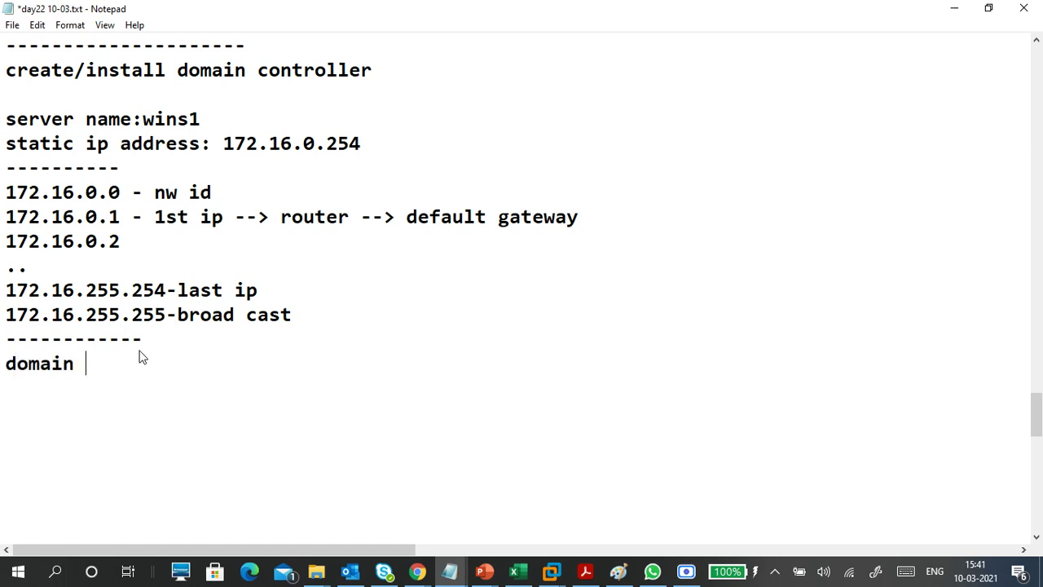
type("name:")
left_click_drag(6, 167, 297, 348)
key("Delete")
left_click(67, 254)
key("ctrl+z")
left_click(21, 167)
key("BackSpace")
left_click(160, 170)
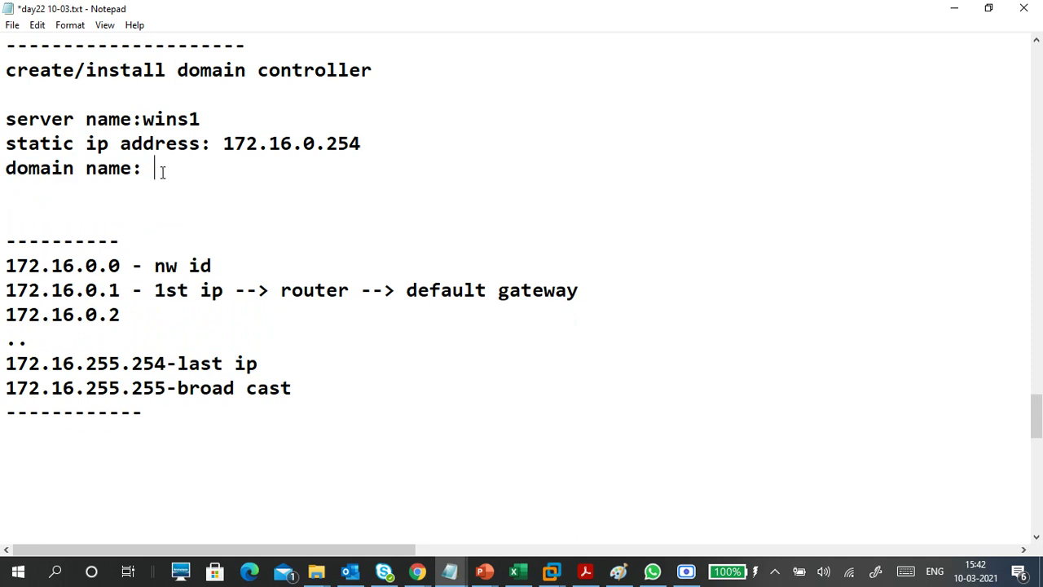
type("contoso.com")
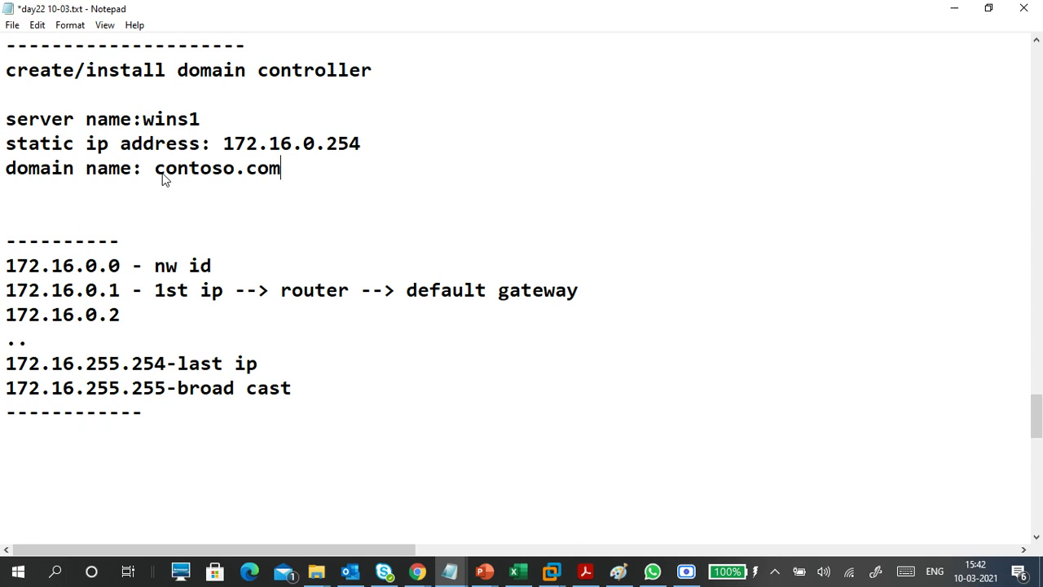
key("Return")
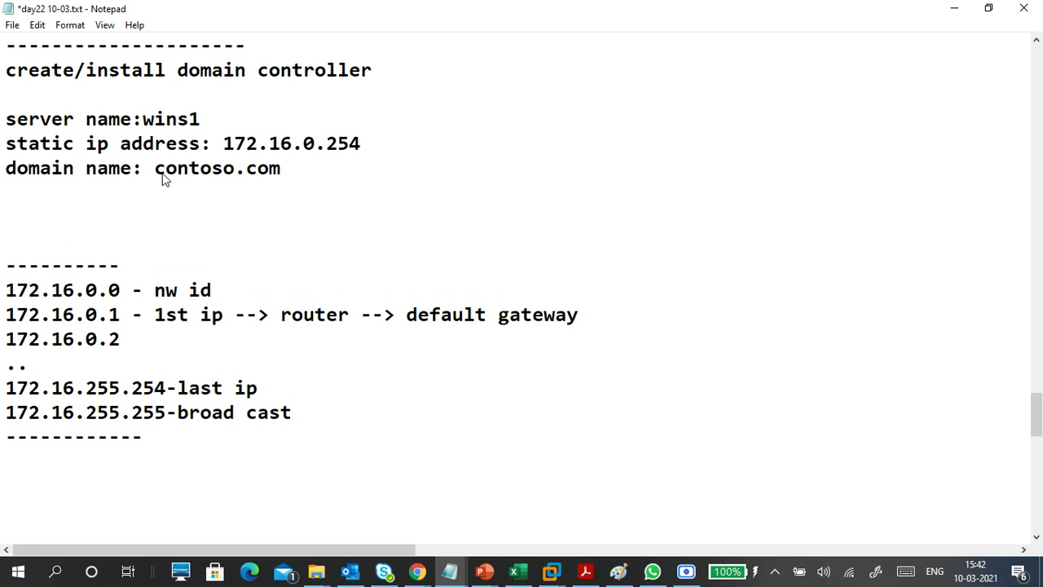
key("Return")
- Add a '--' separator, then 'adds - role' and 'promote this server as domain controller' lines
key("Return")
key("Up")
key("Up")
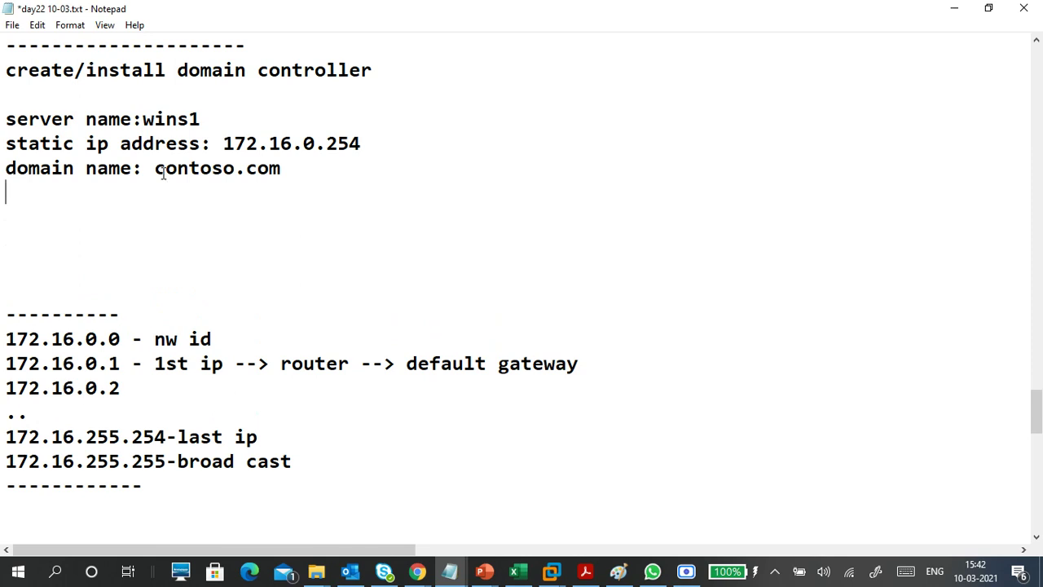
key("Return")
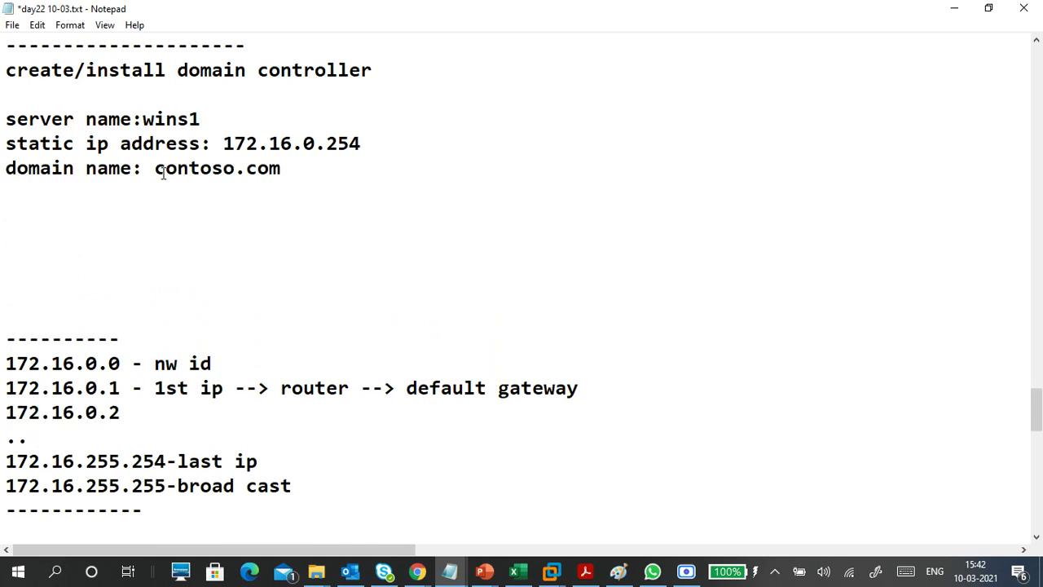
type("--")
key("Return")
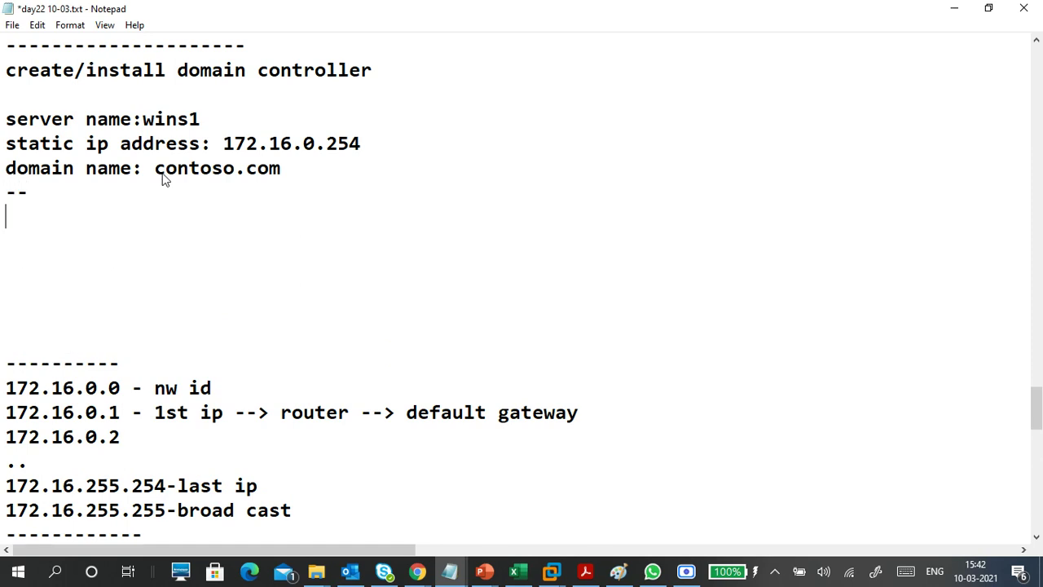
type("adds - role")
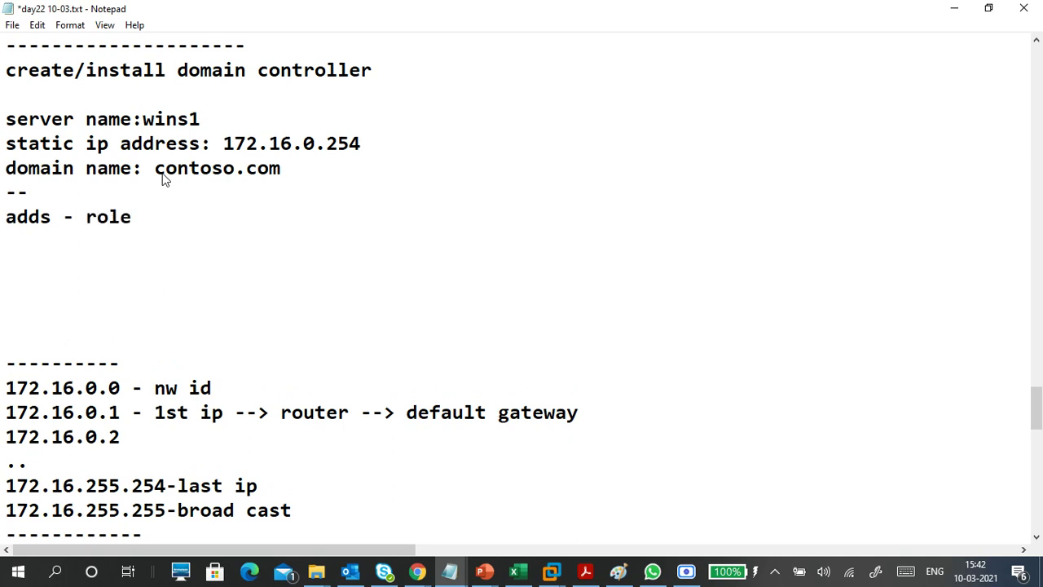
key("Return")
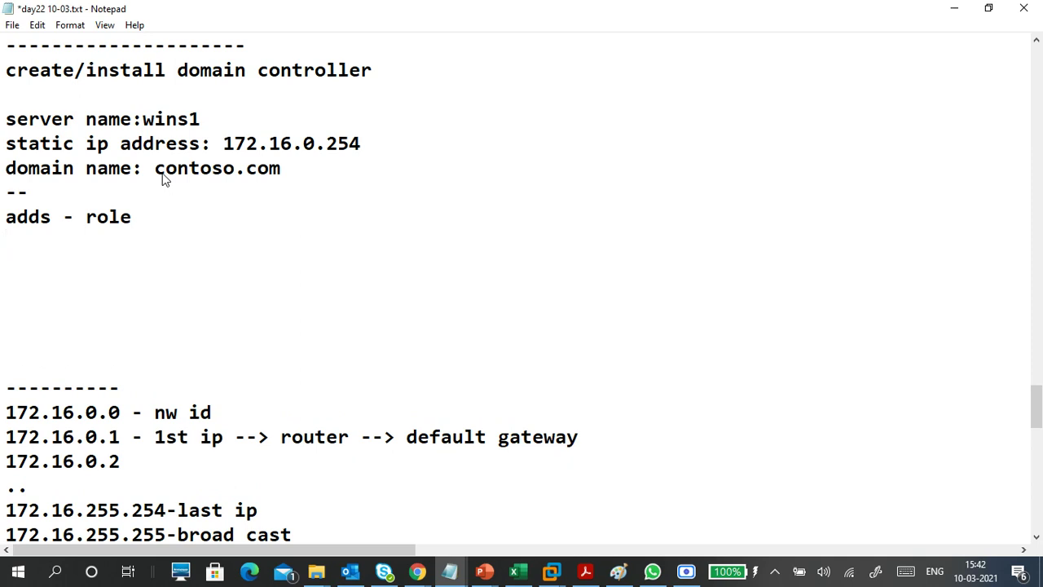
type("promote this s")
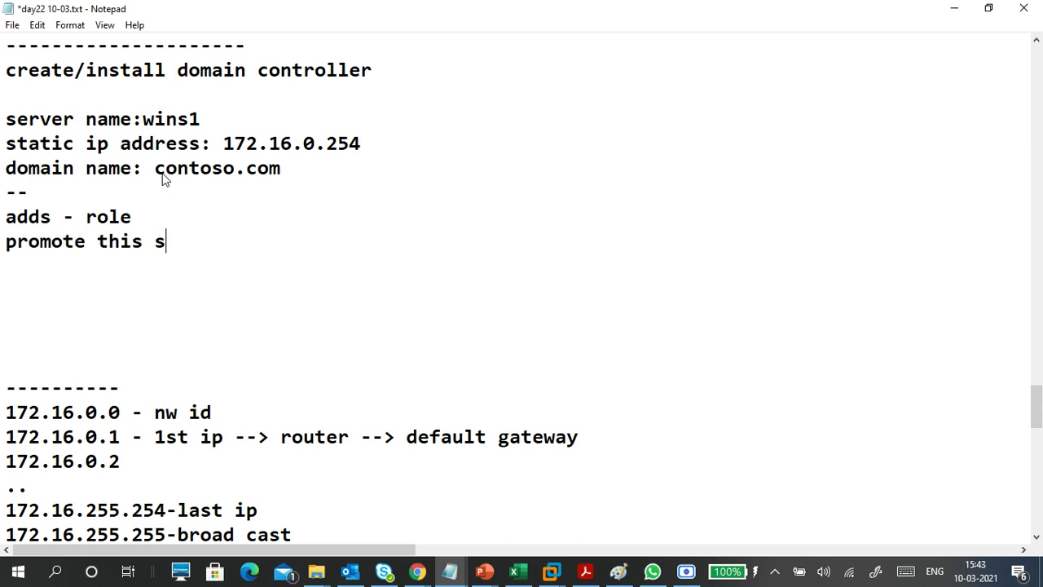
type("erver as ")
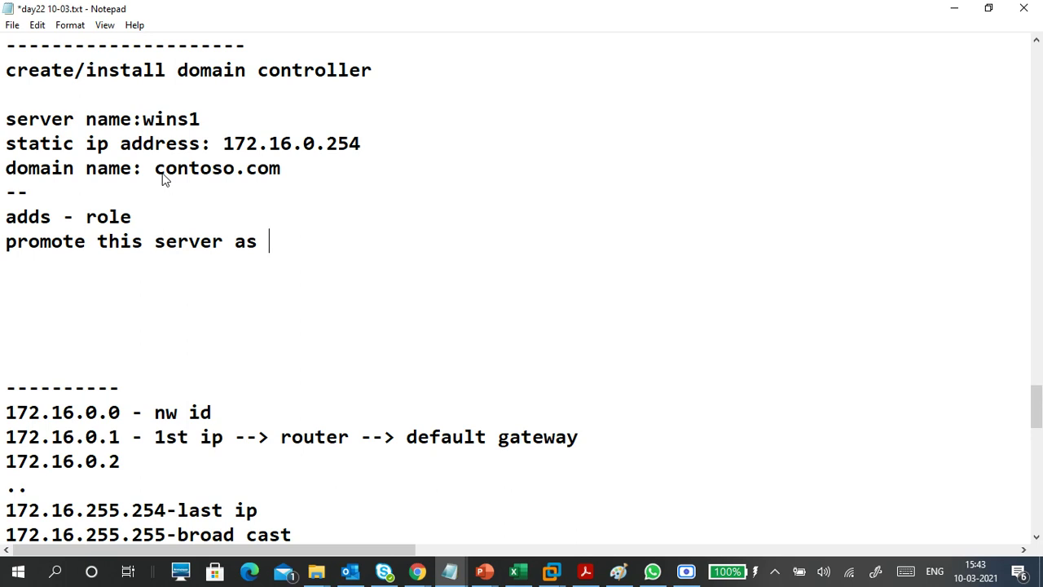
type("domain c")
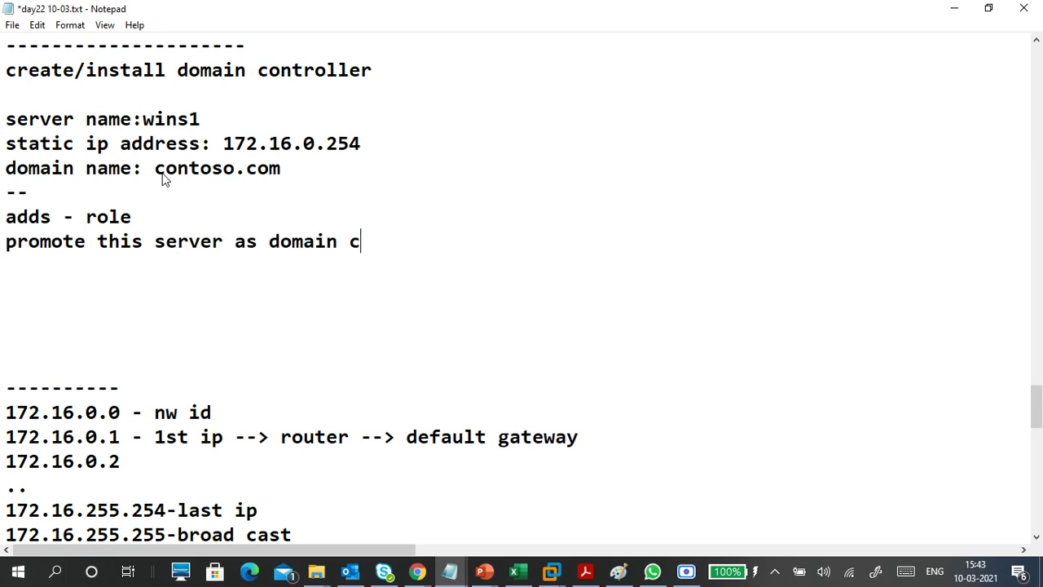
type("ontroller")
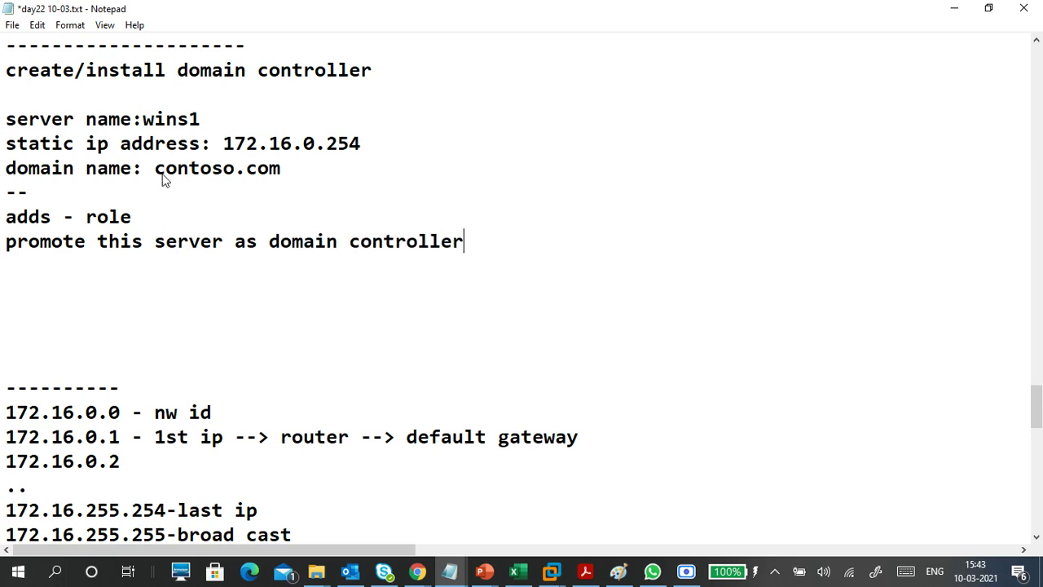
key("Return")
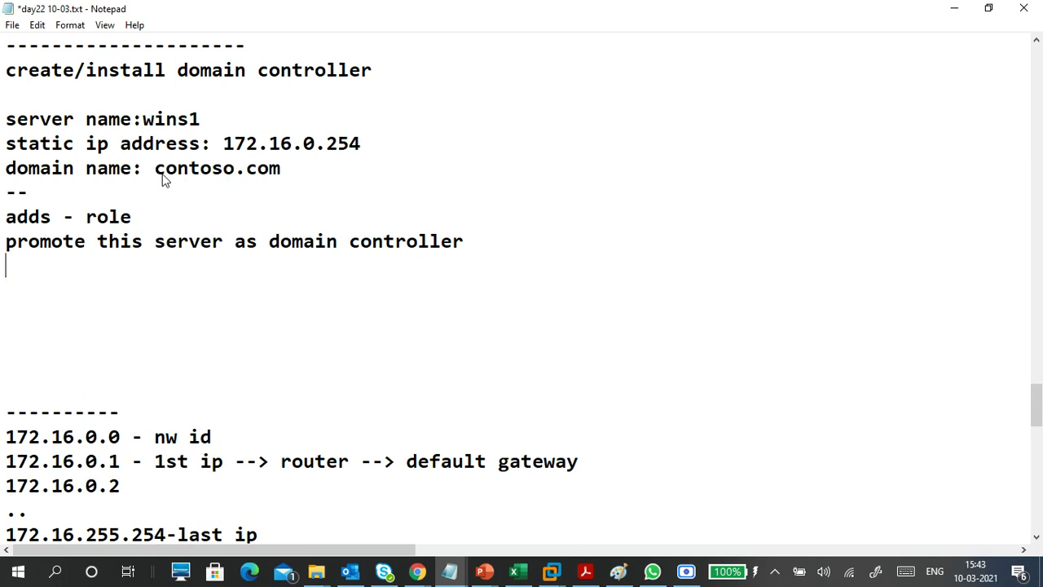
- List 'wizad', '-root' and '-dns' below it, ending with '--restart--'
type("wizad")
key("Return")
type("-")
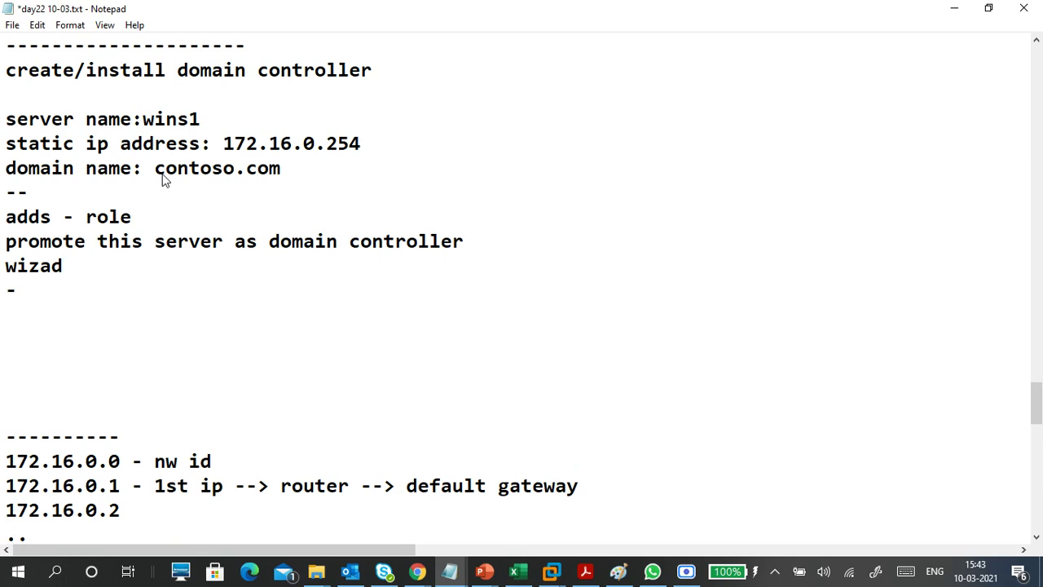
type("root")
key("Return")
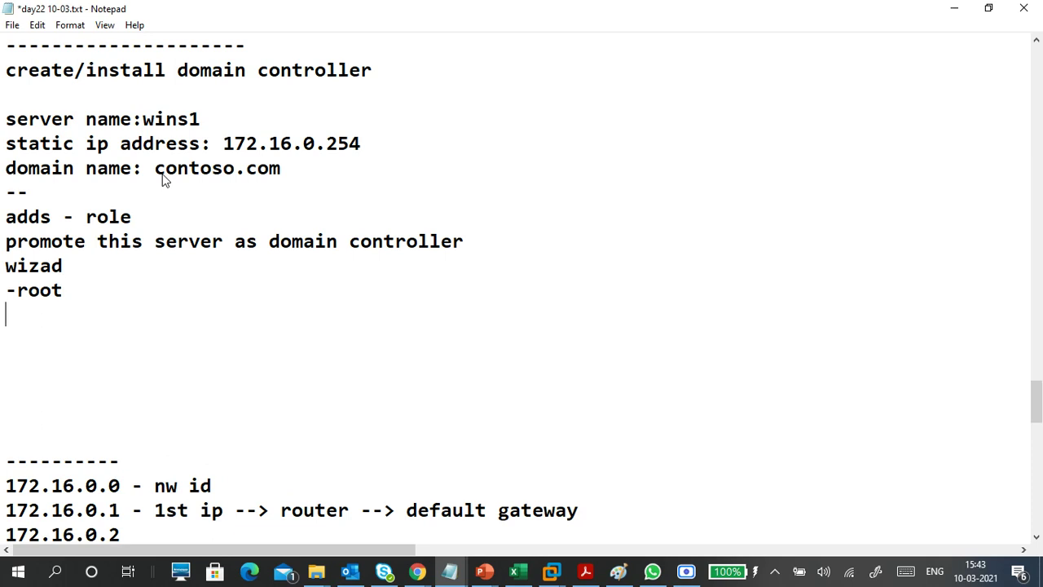
type("-")
type("dns")
key("Return")
type("--restart--")
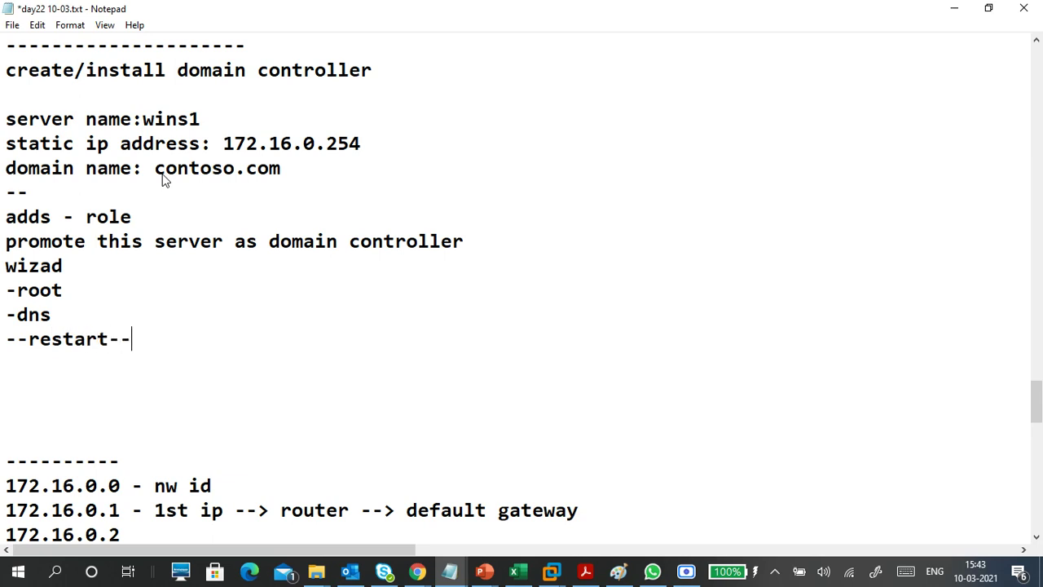
scroll(154, 167, "up", 2)
scroll(155, 171, "up", 8)
scroll(146, 302, "down", 2)
left_click_drag(52, 210, 235, 217)
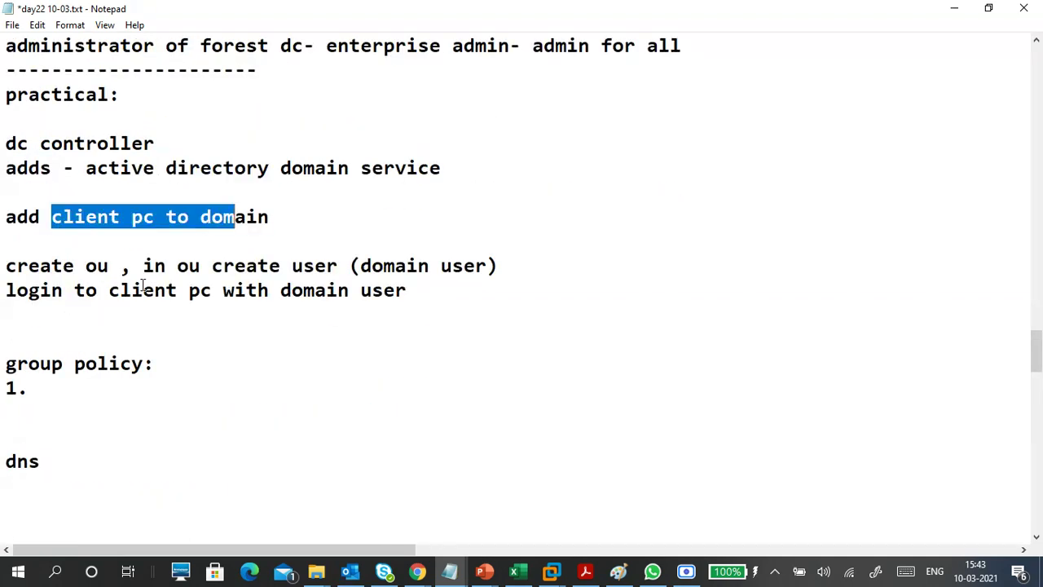
left_click_drag(51, 269, 108, 292)
left_click_drag(205, 265, 308, 263)
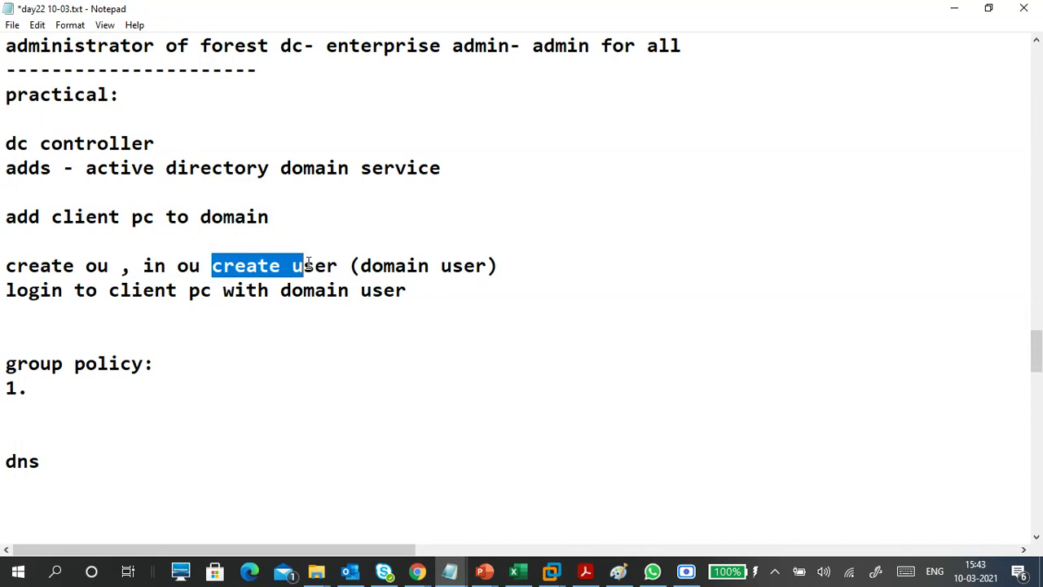
left_click_drag(78, 291, 327, 266)
left_click(327, 290)
scroll(136, 229, "down", 9)
left_click_drag(132, 267, 113, 279)
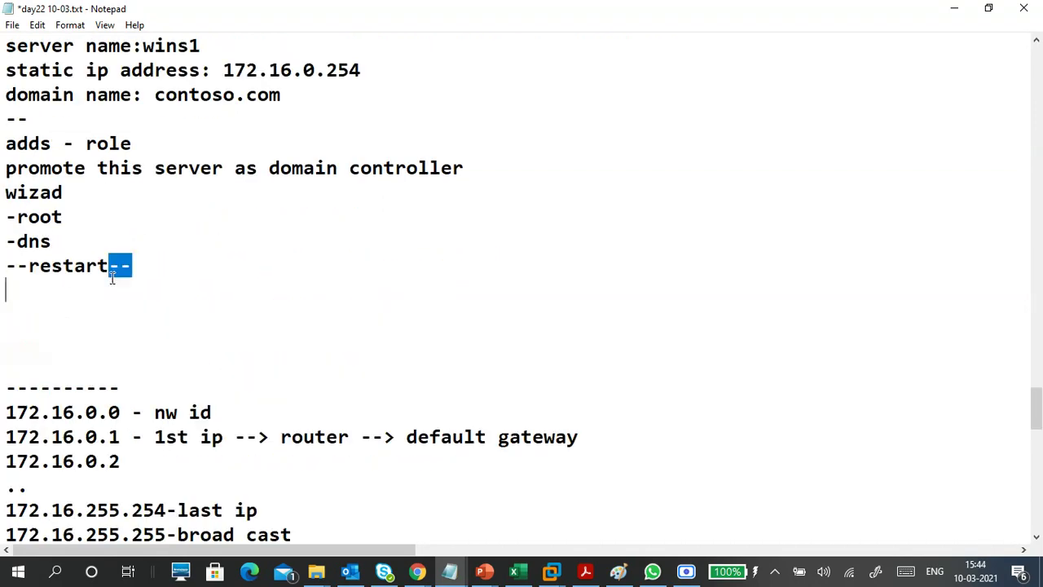
left_click(125, 293)
- Start a 'winc1:' section under a dashed line with '-how to change computer name:' and '-workgroup n domain'
type("--------")
key("Return")
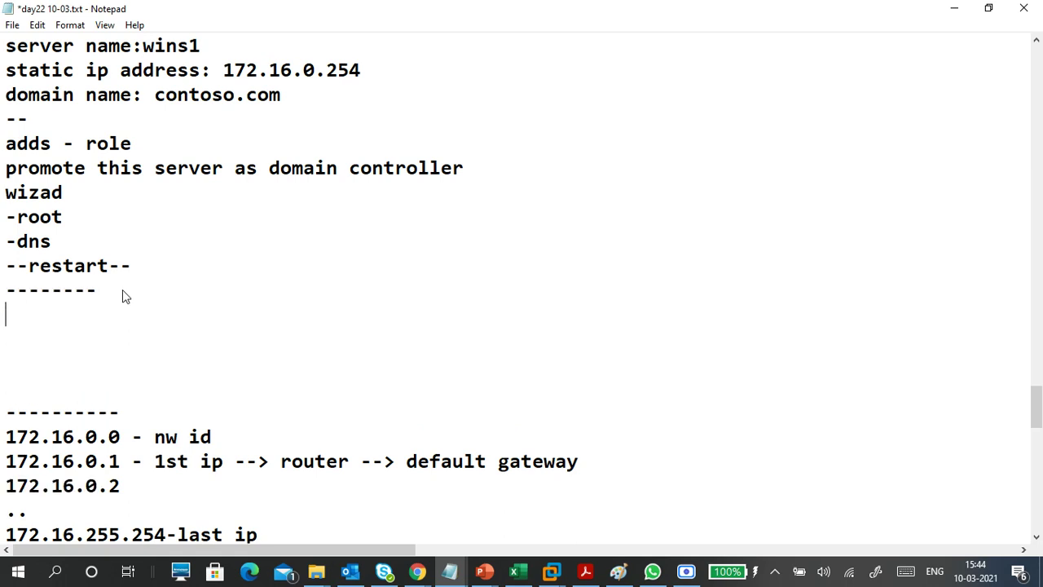
type("winc1:")
key("Return")
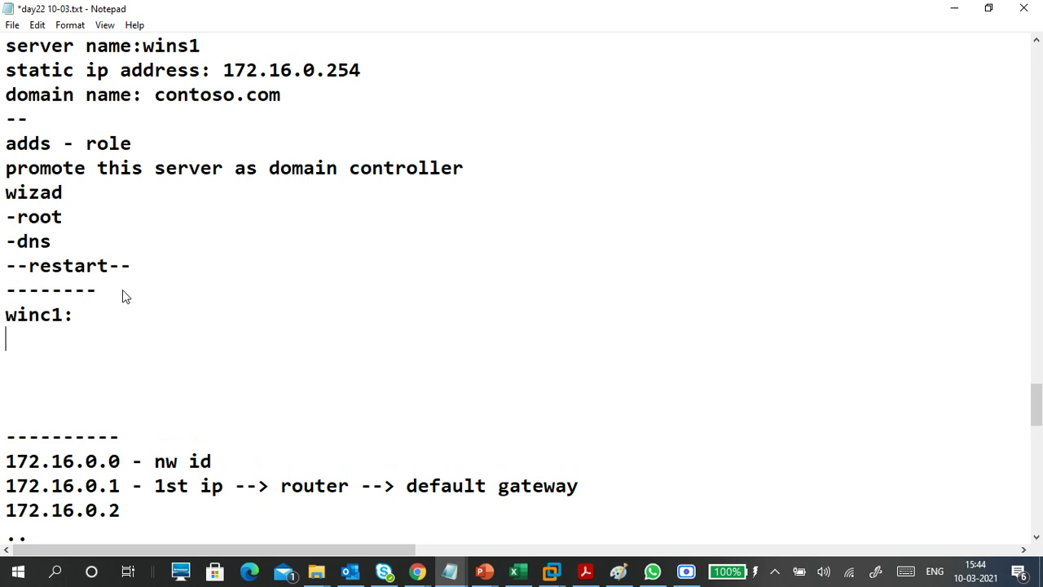
type("-how to chan")
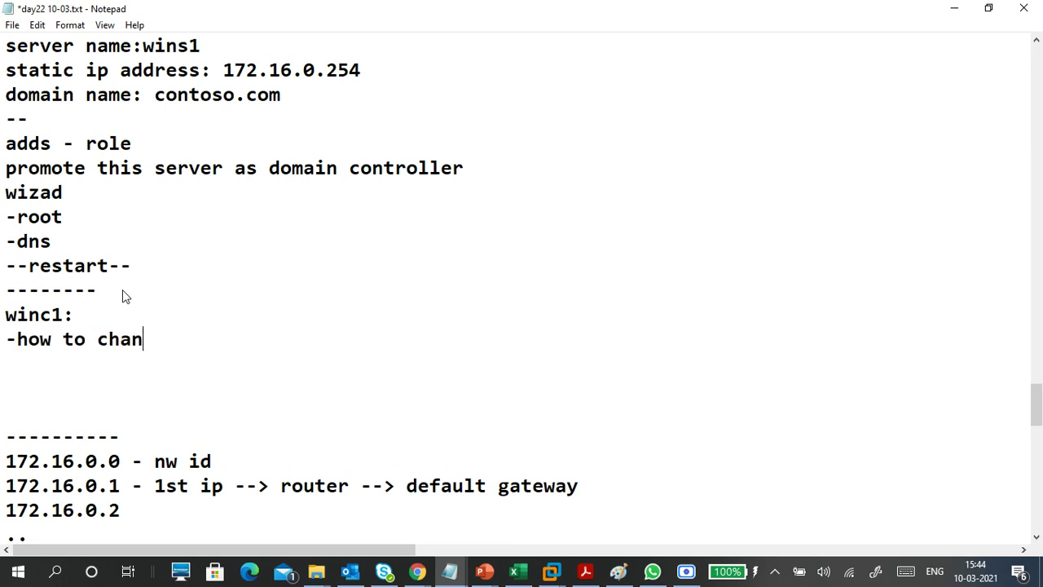
type("ge com")
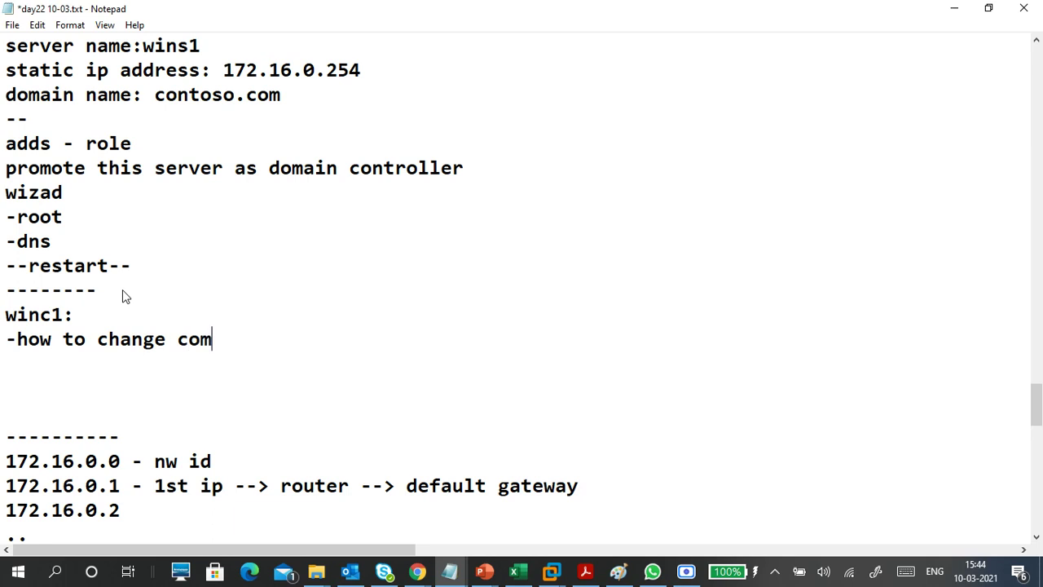
type("puter nam")
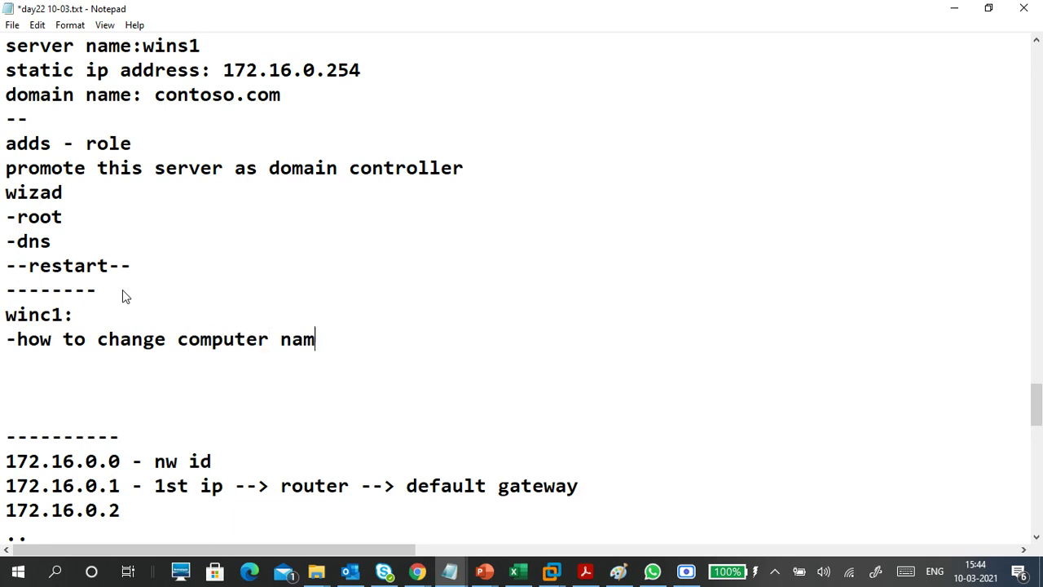
type("e:")
key("Return")
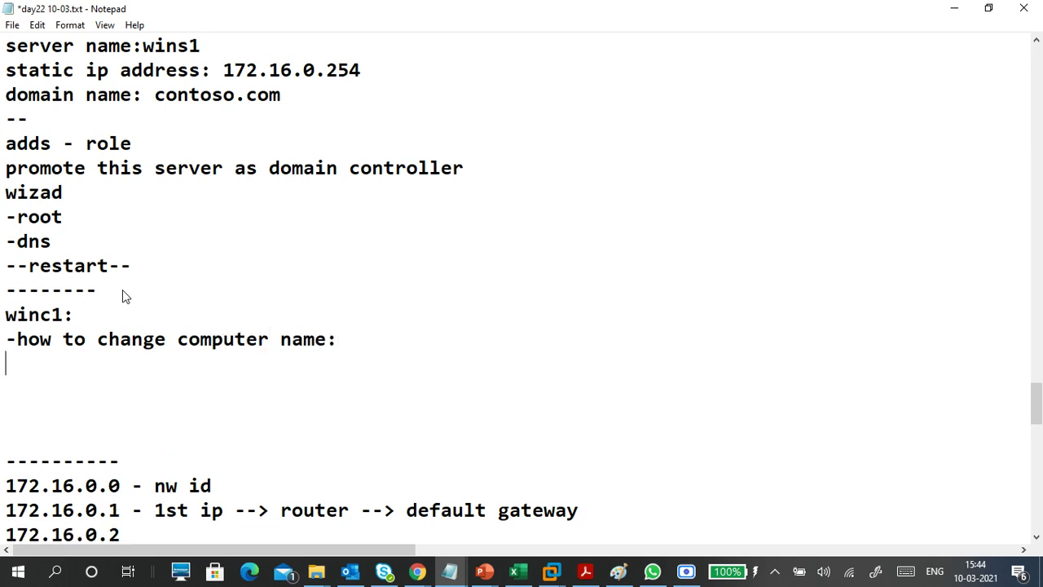
type("-workgr")
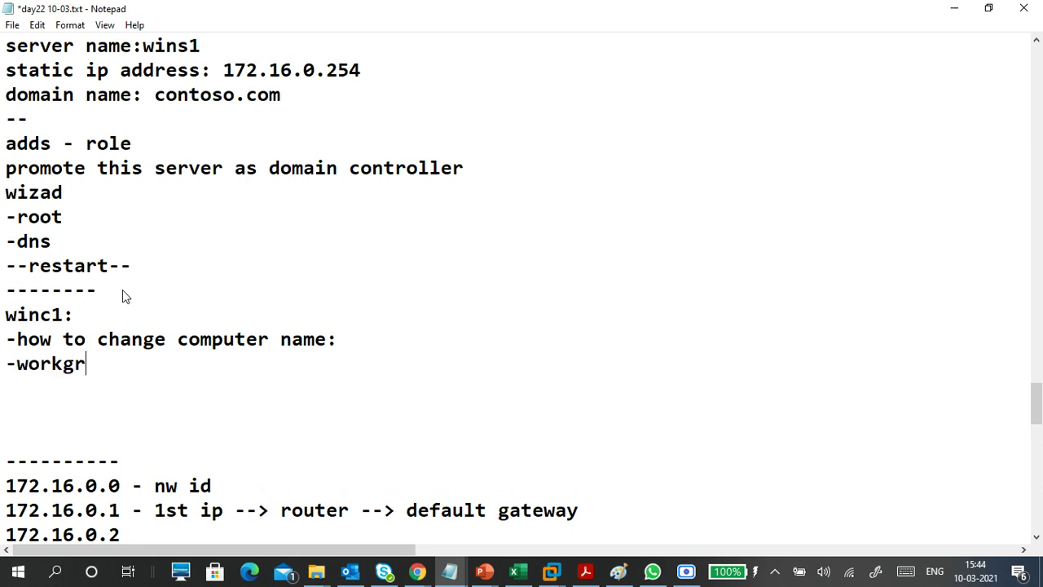
type("oup n domain")
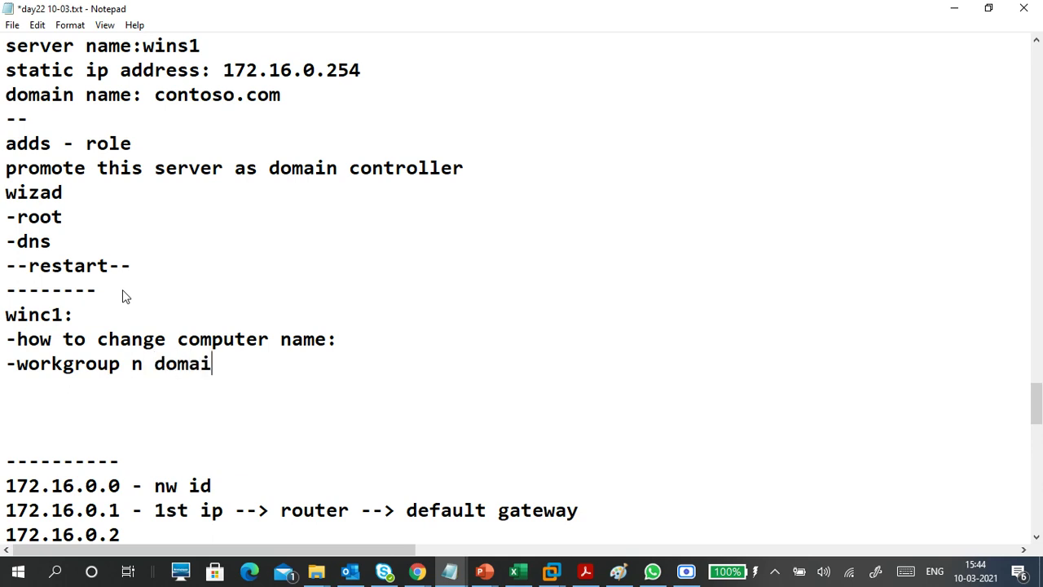
- Change the line to '-memberof: workgroup' with 'domain' indented on its own line beneath
left_click(16, 366)
type("meme")
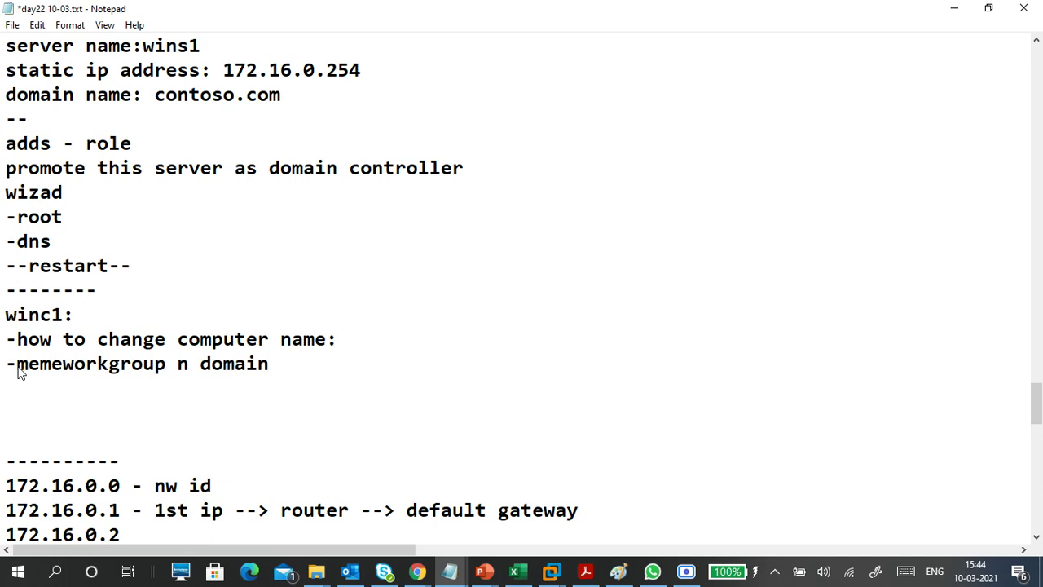
key("BackSpace")
type("berof")
key("BackSpace")
type(":")
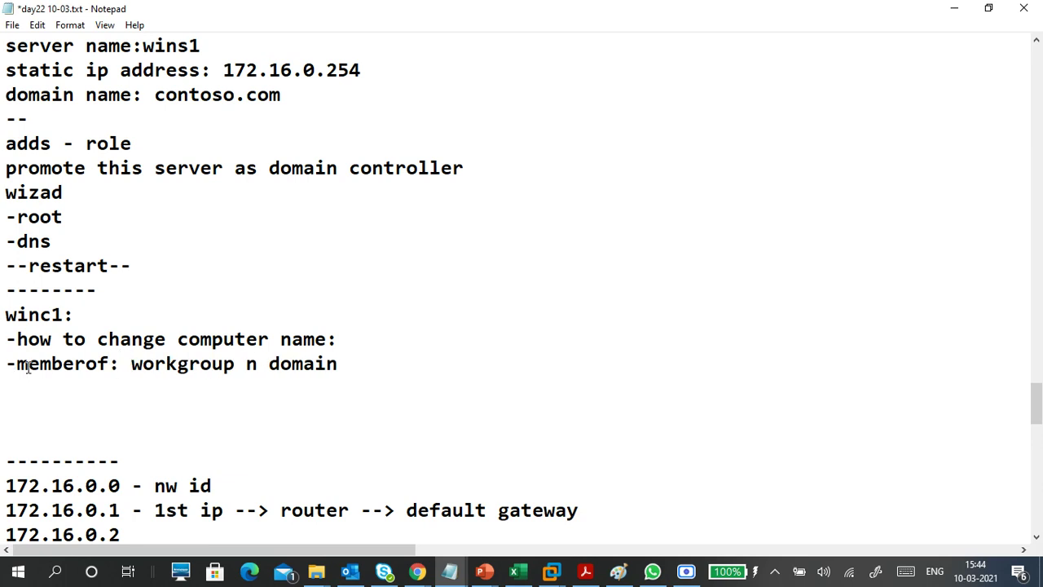
left_click(257, 368)
key("BackSpace")
key("Return")
key("Tab")
left_click(256, 364)
type("g")
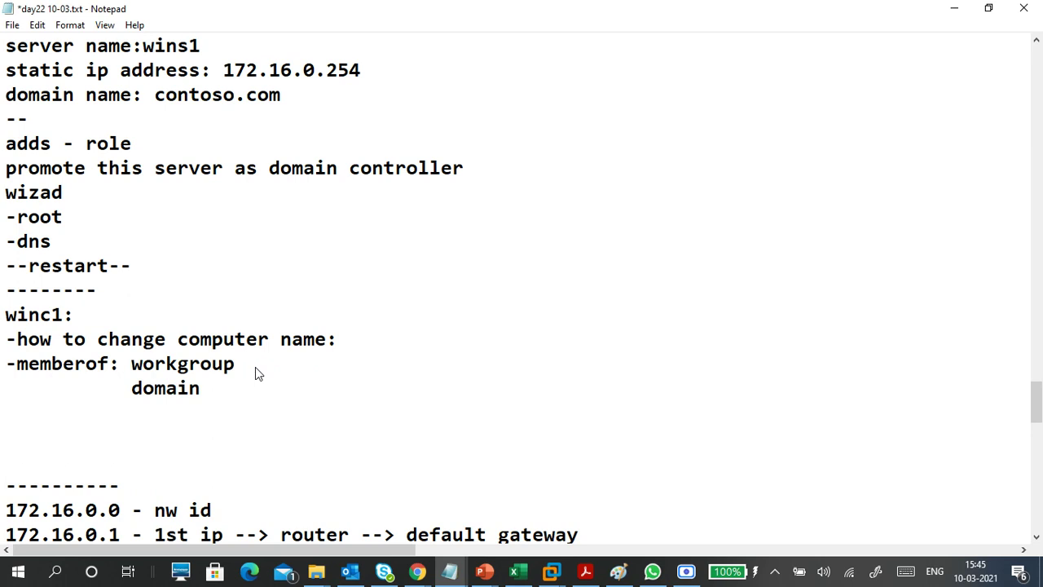
- Add a '--' separator line below domain
left_click_drag(53, 318, 200, 388)
left_click(207, 389)
key("Return")
key("Return")
type("--")
key("Return")
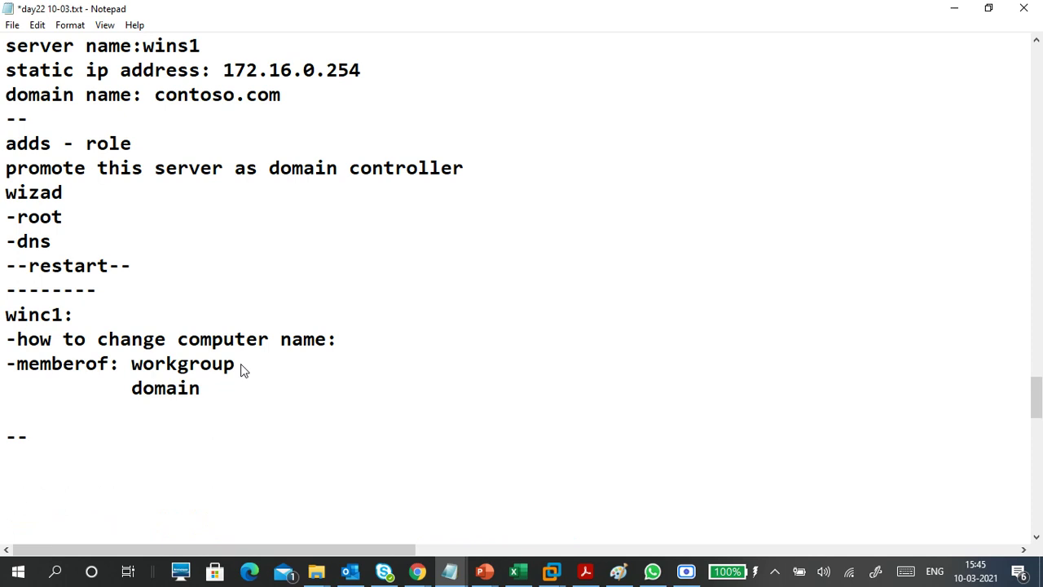
- Type the note 'same network -physically n logically' under the separator
type("network")
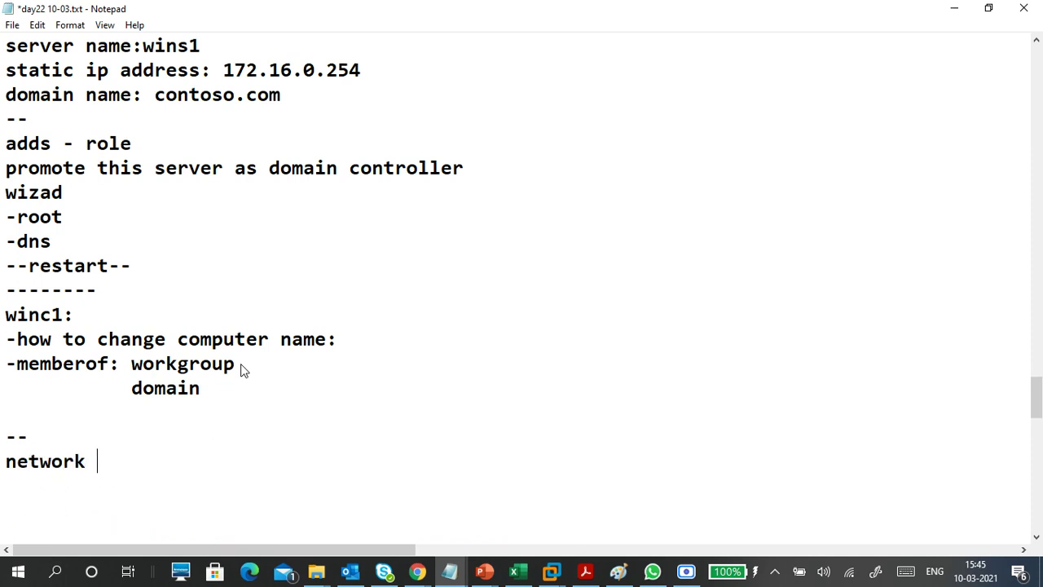
key("Left")
key("Left")
key("Left")
key("Left")
key("Left")
key("Left")
key("Left")
key("Left")
type("same")
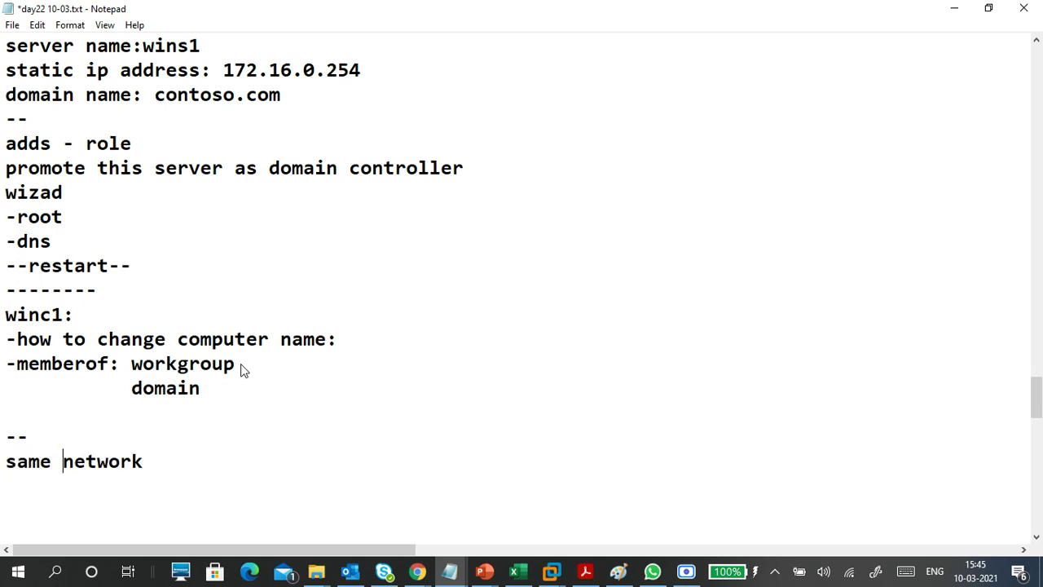
left_click(206, 470)
type("-physically ")
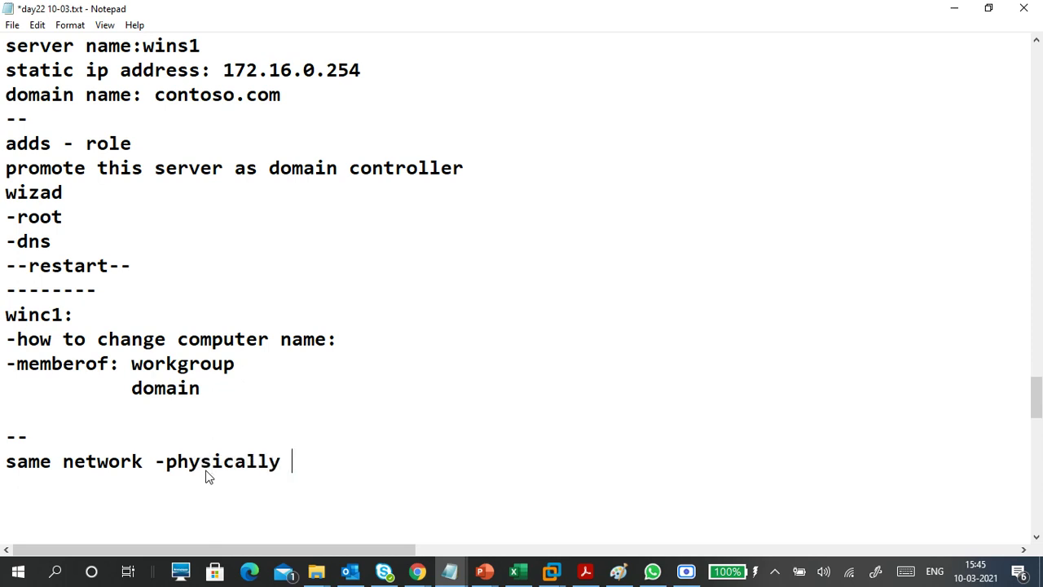
type("n logicall")
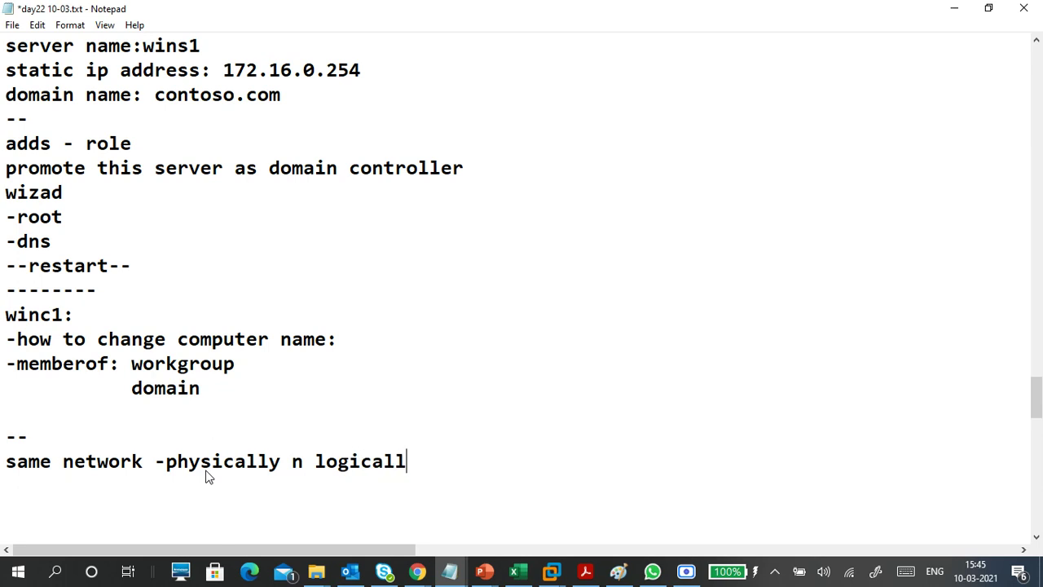
key("BackSpace")
type("ly")
- Add a new line 'vmnet0--> vmnet1' below the logically note
scroll(216, 462, "down", 2)
left_click(110, 331)
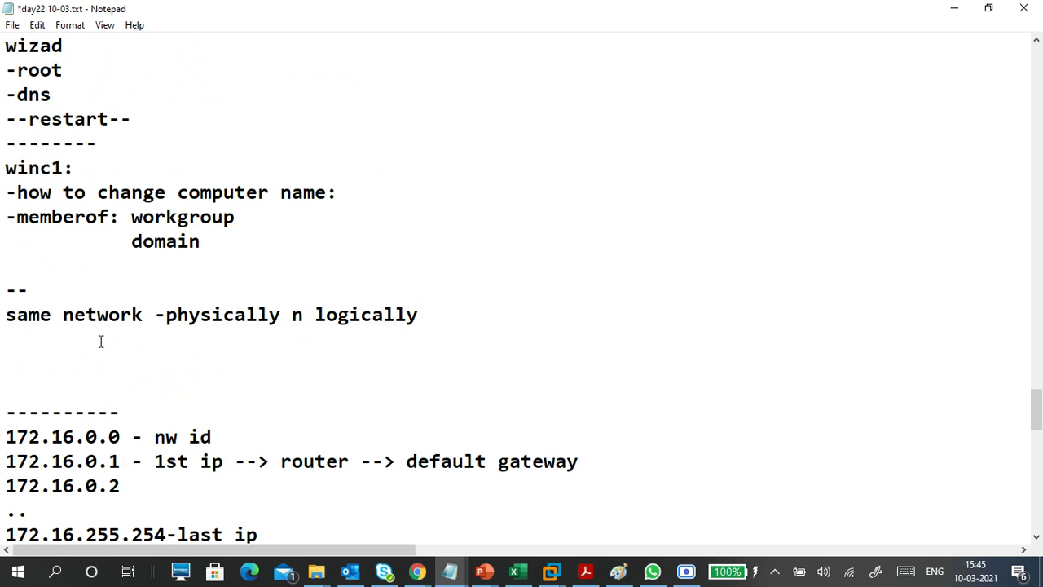
type("vmnet0--> ")
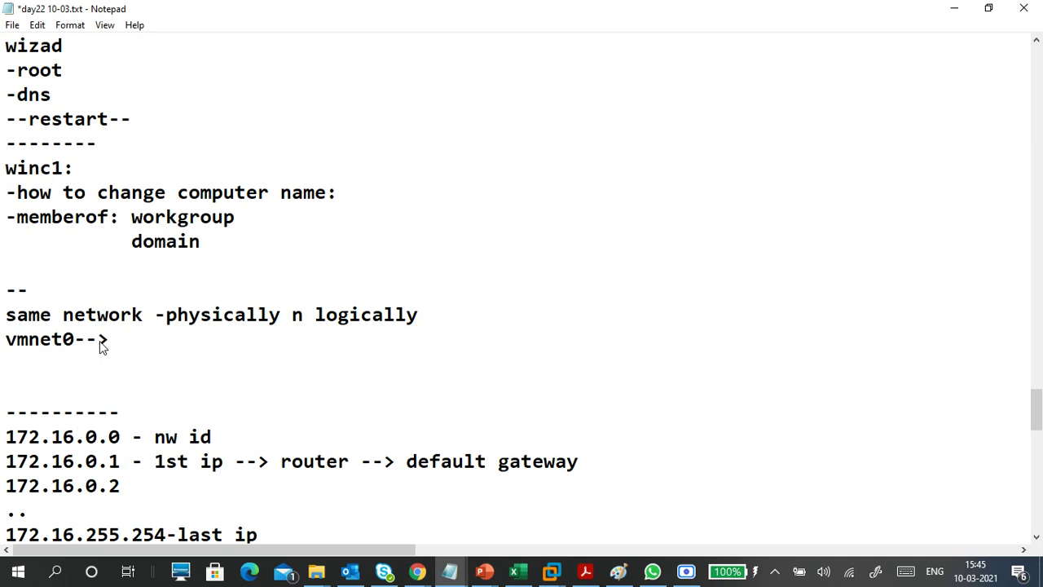
type("vmnet1")
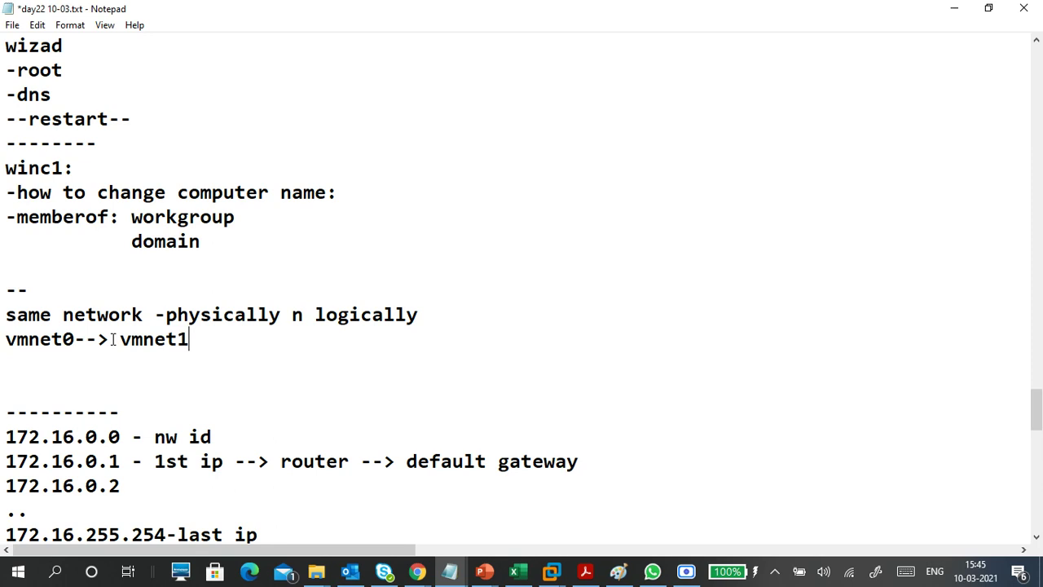
left_click_drag(200, 356, 3, 315)
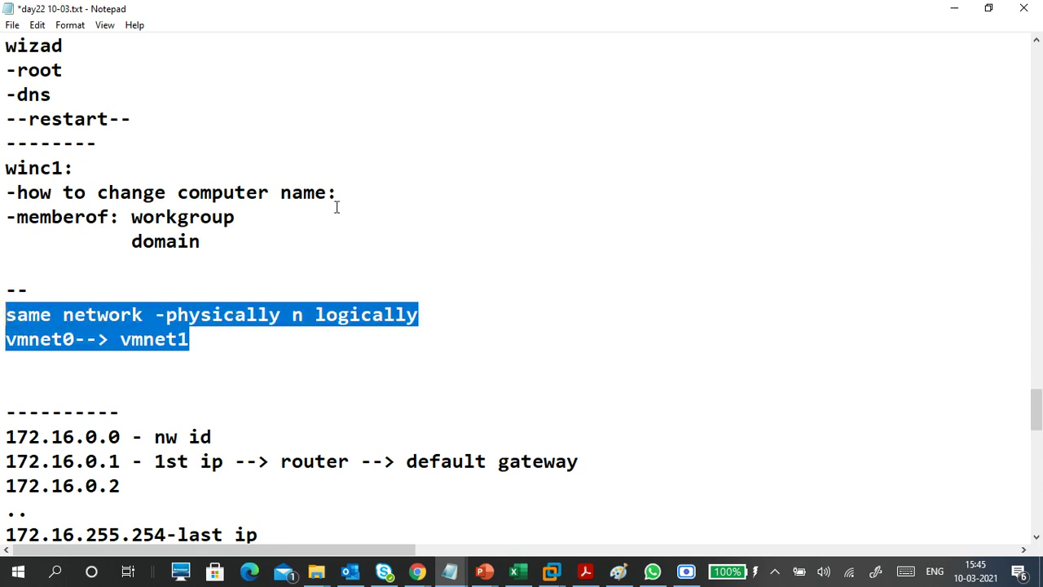
left_click_drag(368, 192, 5, 196)
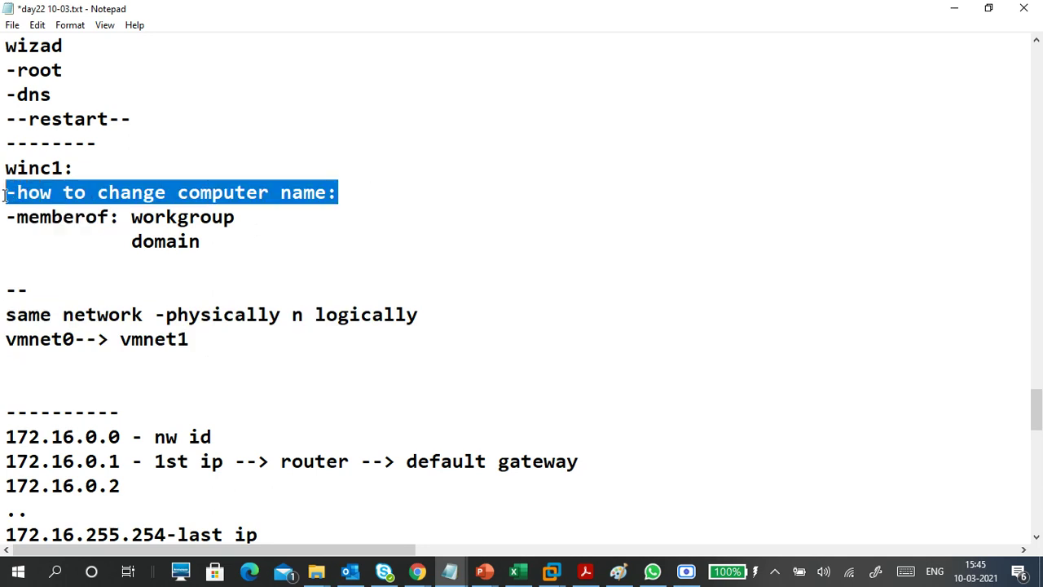
left_click_drag(368, 193, 43, 190)
left_click_drag(200, 340, 4, 314)
scroll(289, 278, "up", 3)
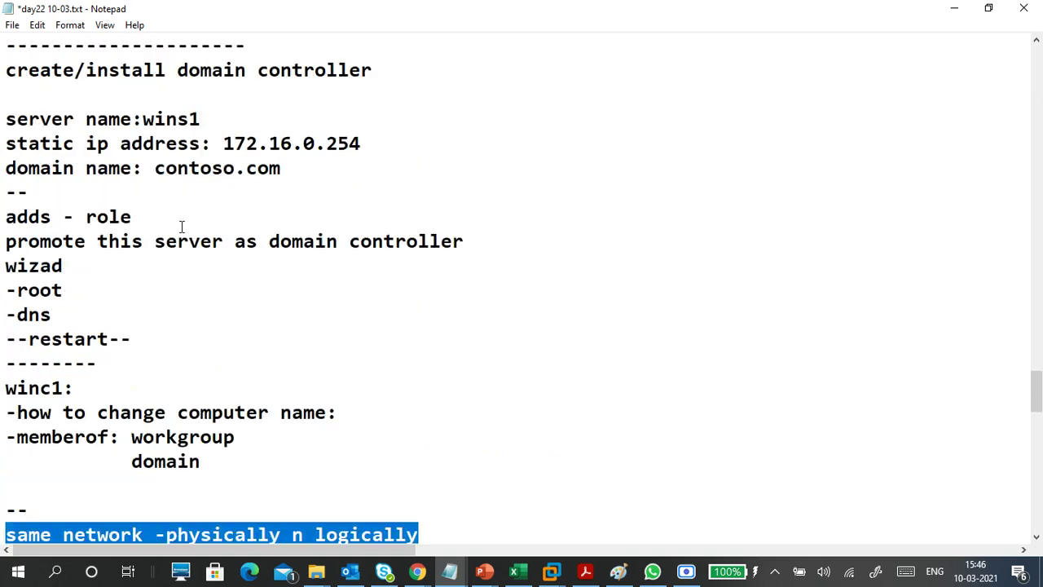
scroll(215, 273, "down", 3)
left_click(170, 389)
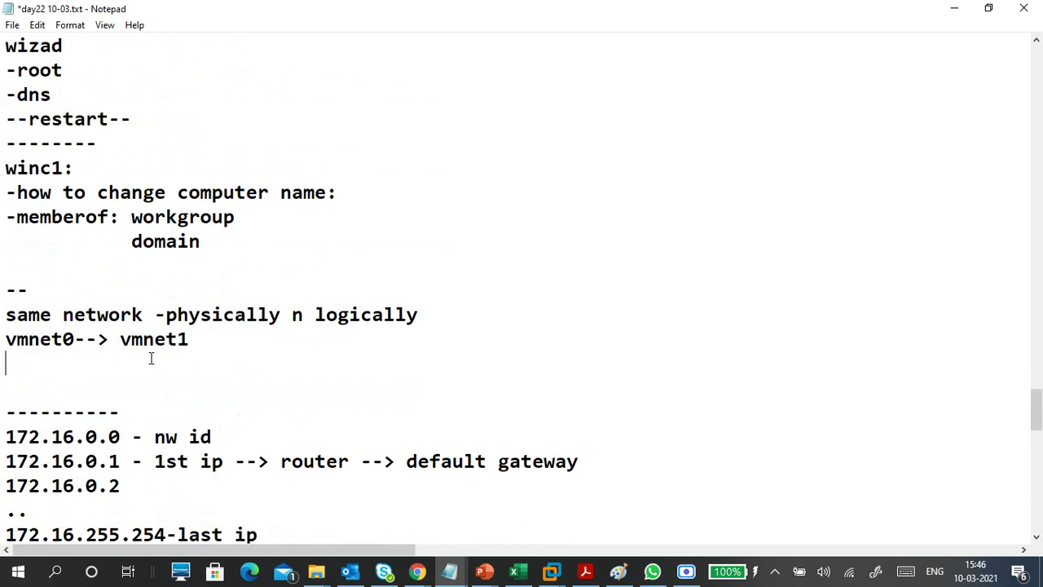
- Add 'ip address: 172.16.0.10' under vmnet1, then minimize Notepad and bring VMware Workstation forward
type("ip add")
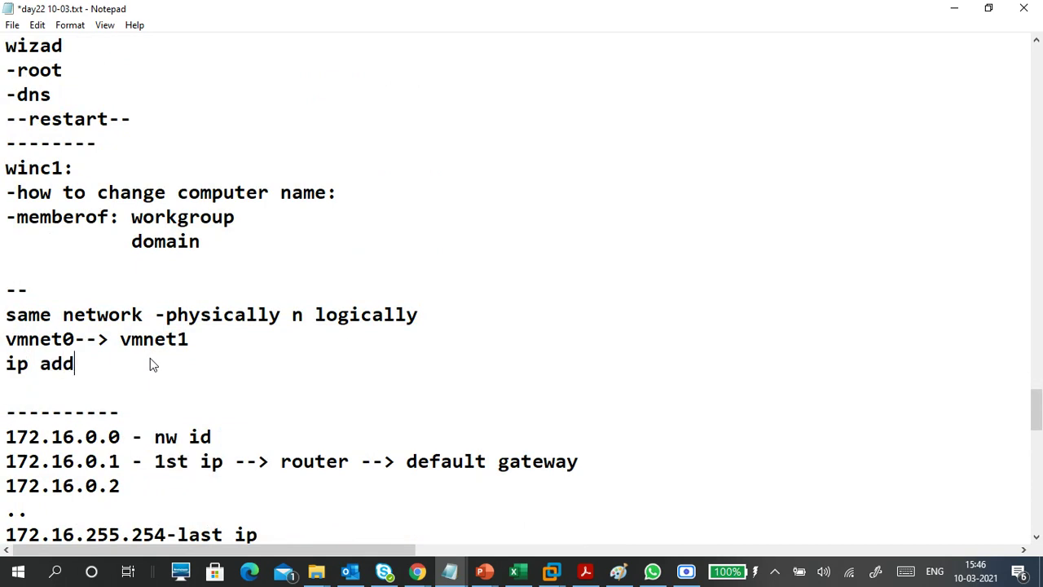
type("ress: 172.16.0.")
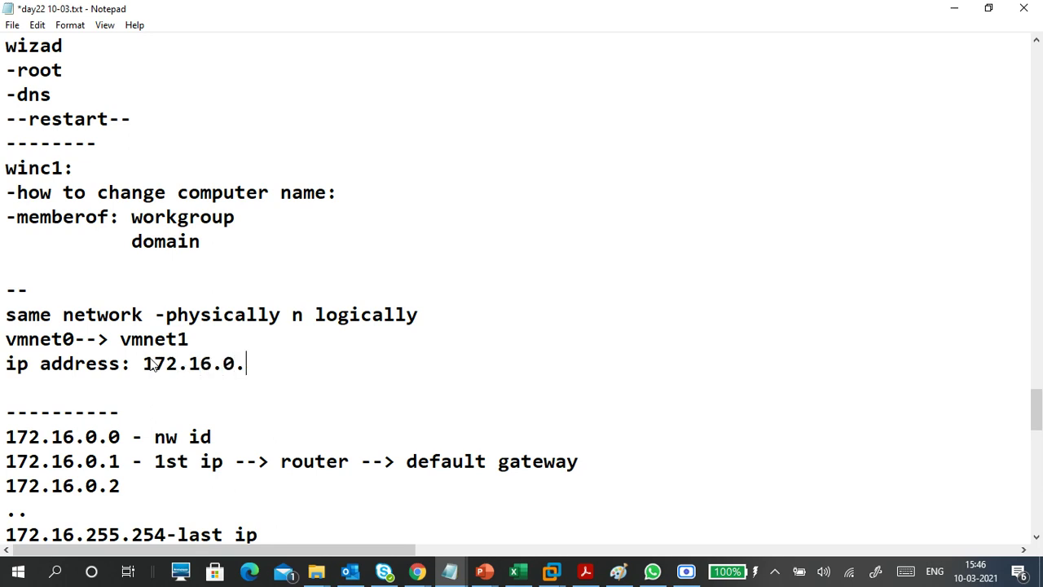
type("10")
left_click(197, 385)
left_click(954, 15)
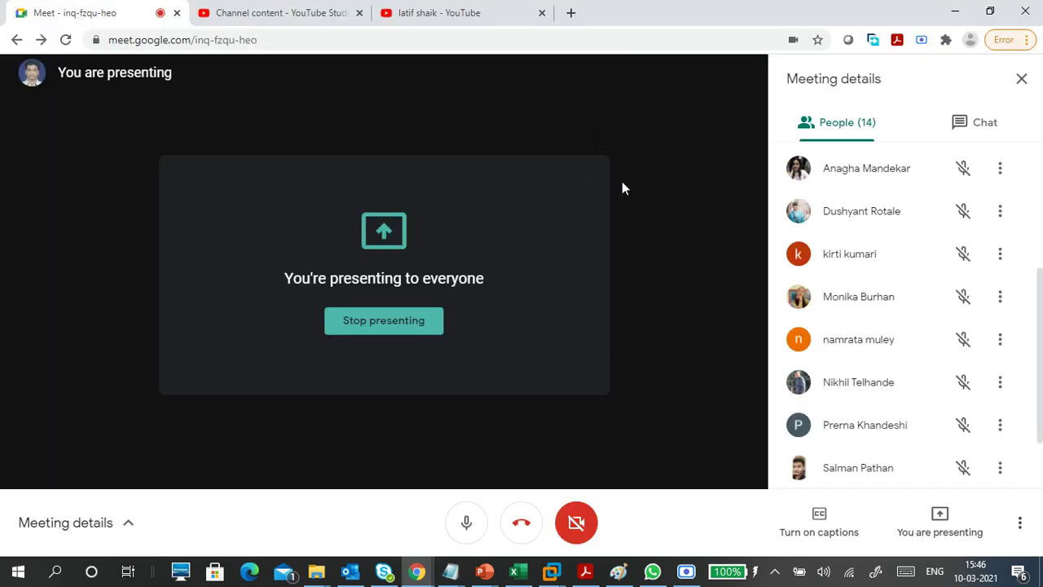
mouse_move(551, 570)
left_click(596, 492)
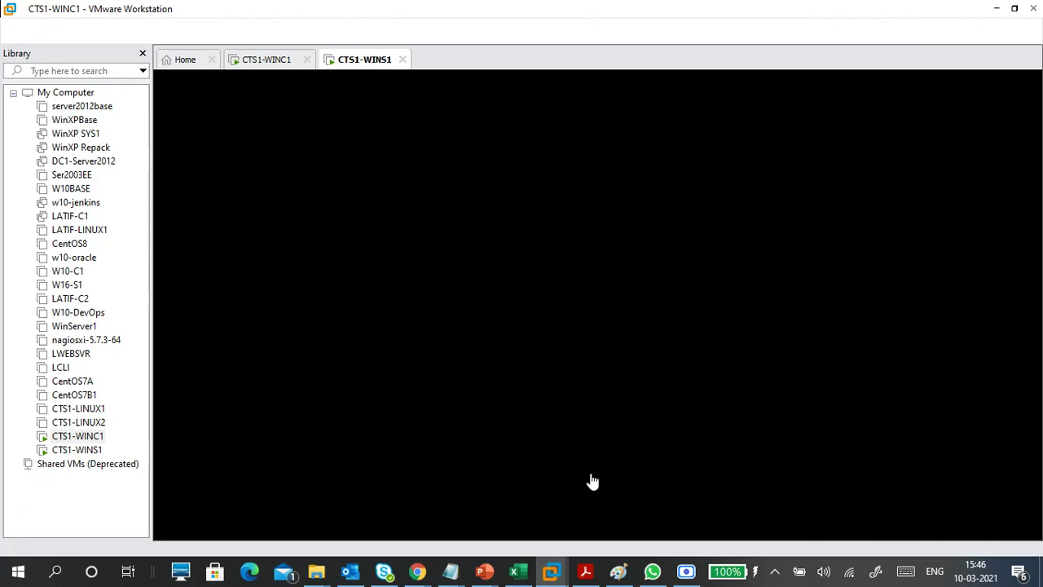
- Hide the Library pane, check the locked CTS1-WINS1 screen, then give input to CTS1-WINC1
left_click(394, 282)
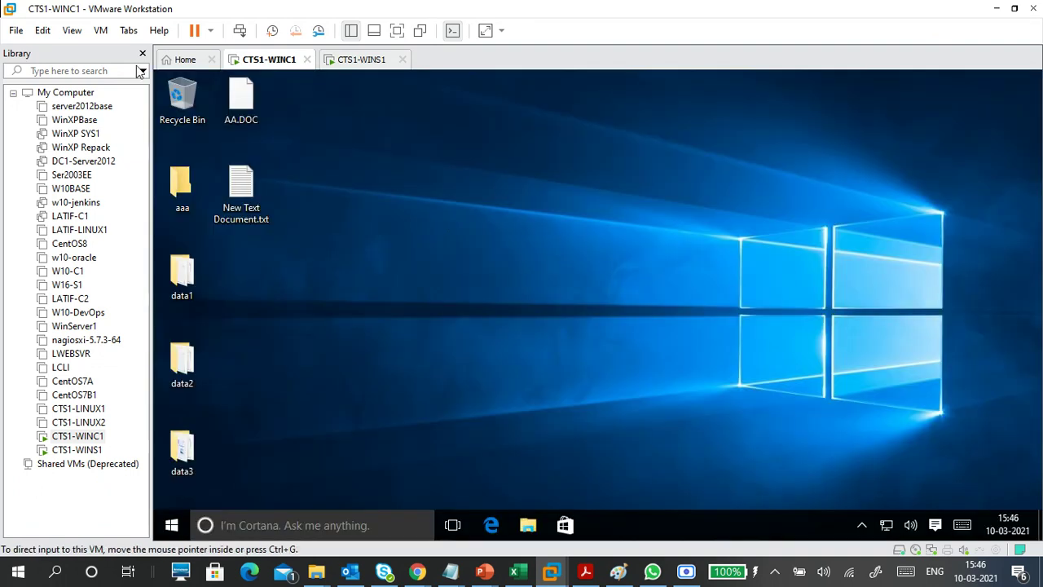
left_click(142, 53)
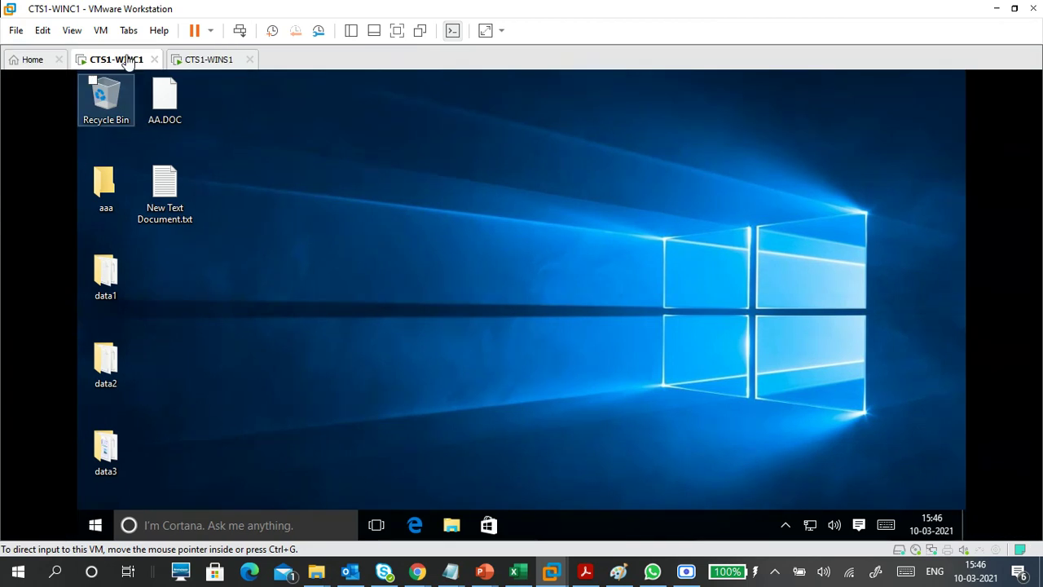
left_click(205, 63)
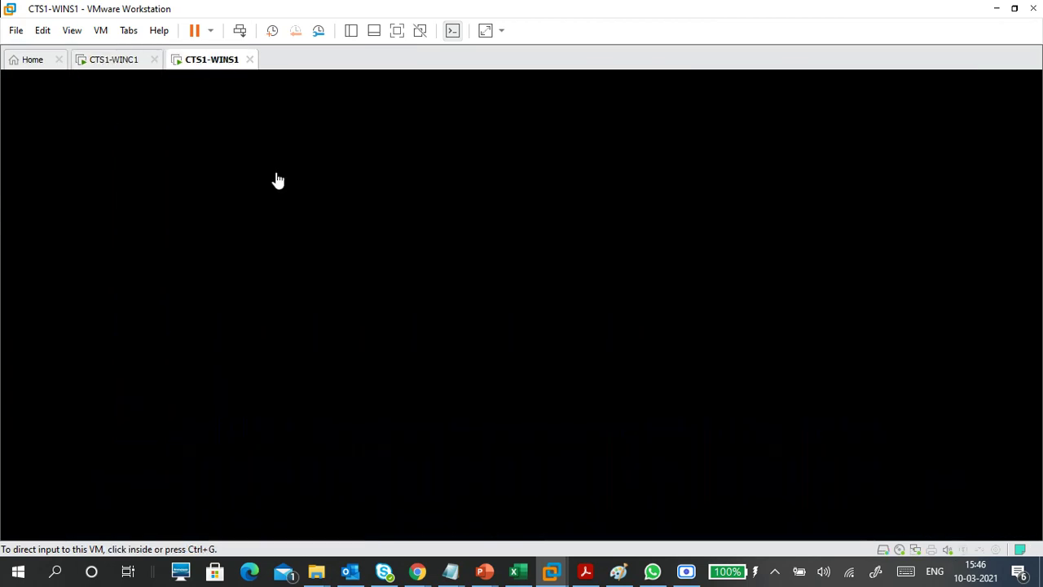
left_click(378, 348)
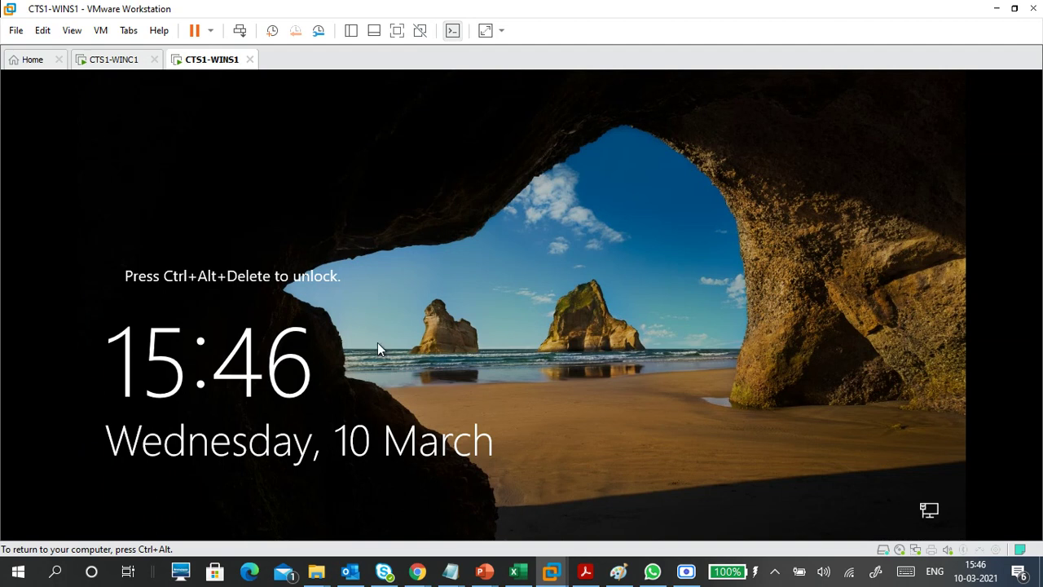
key("ctrl+alt")
left_click(126, 63)
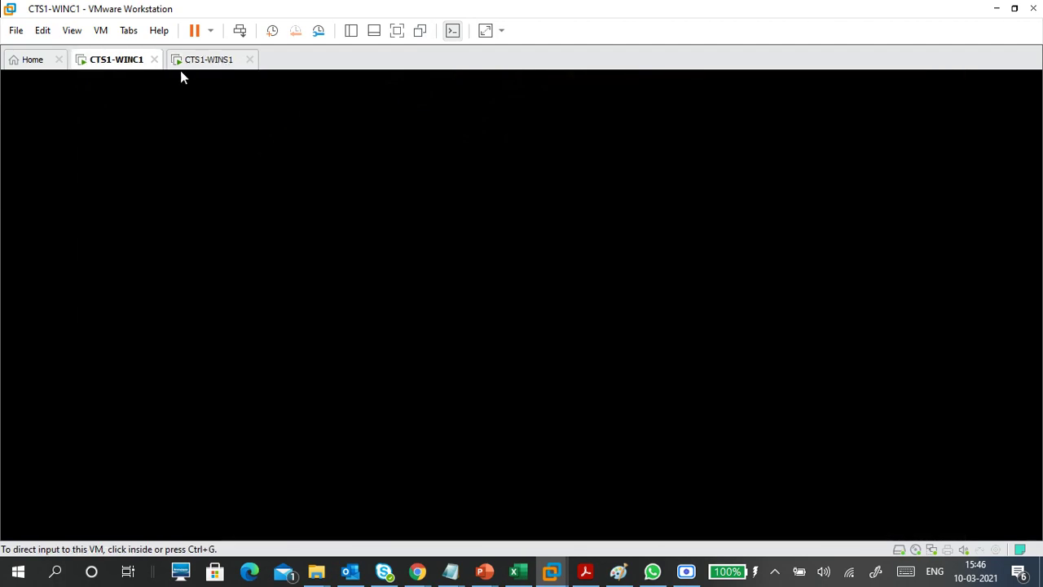
left_click(225, 64)
left_click(130, 65)
left_click(272, 207)
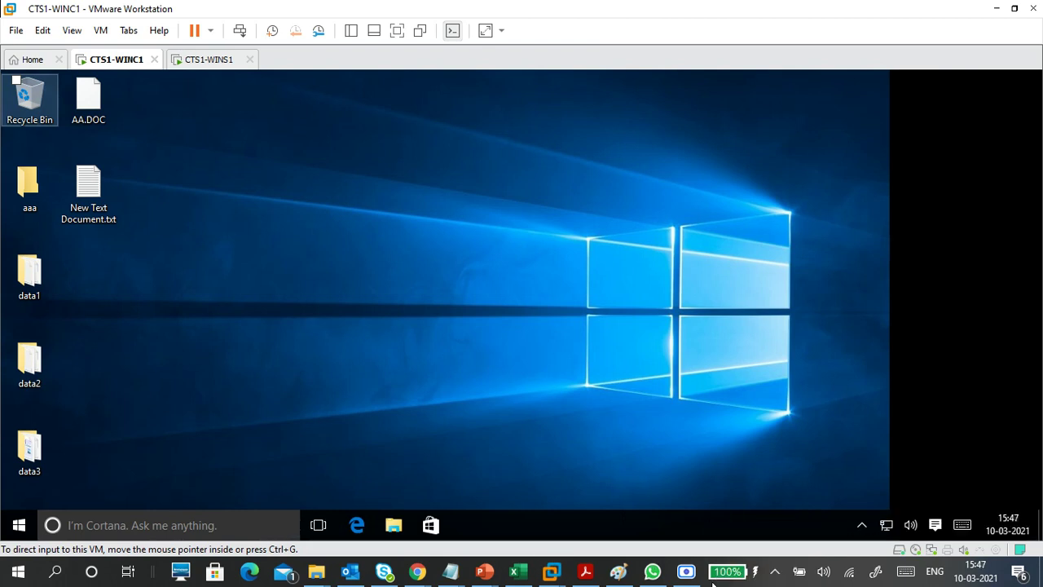
- Launch Magnifier in the guest by searching 'mag' from the Start menu
key("super")
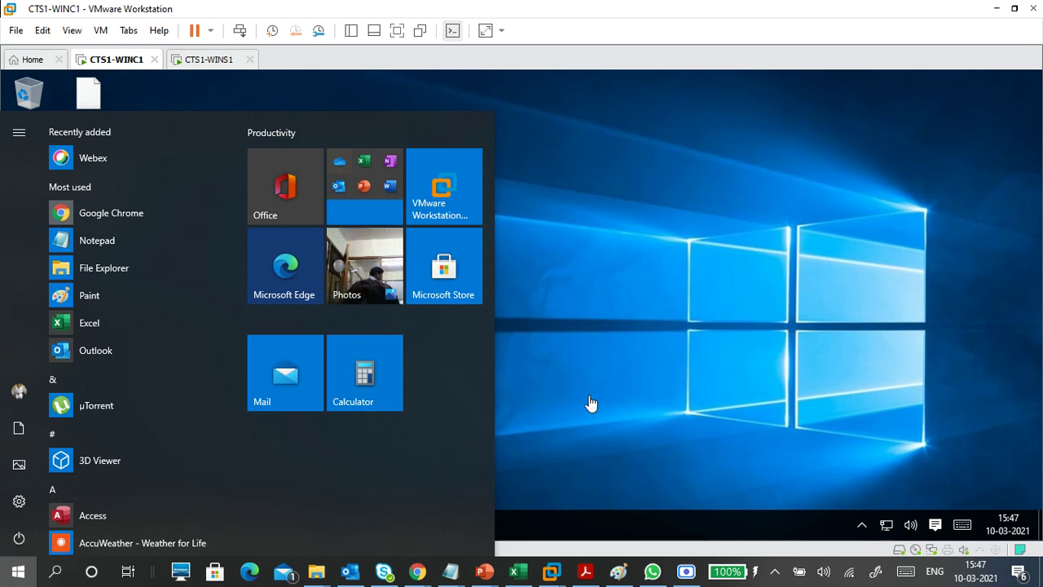
left_click(619, 377)
key("super")
left_click(620, 377)
key("super")
type("mag")
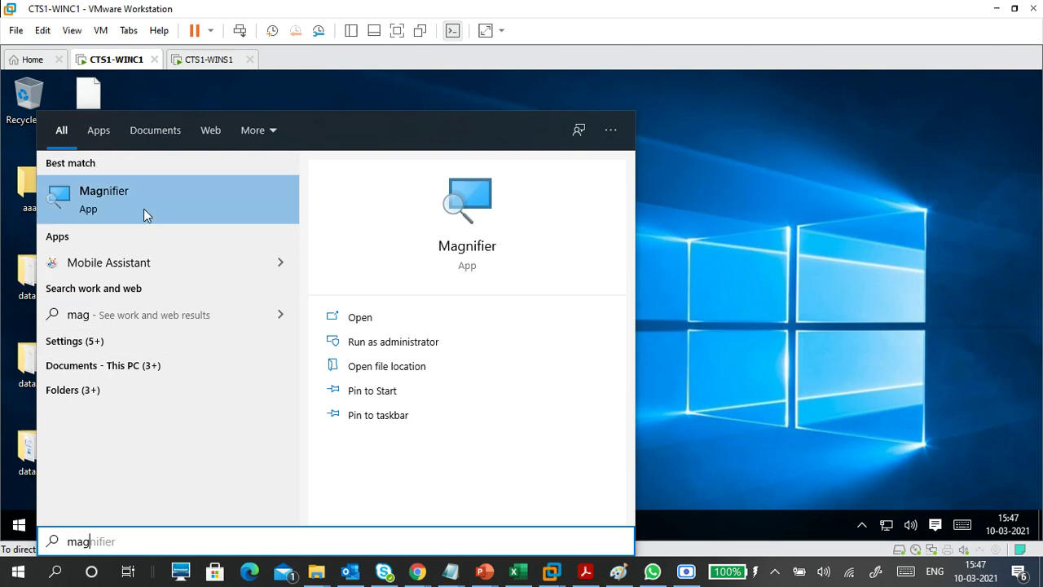
left_click(144, 203)
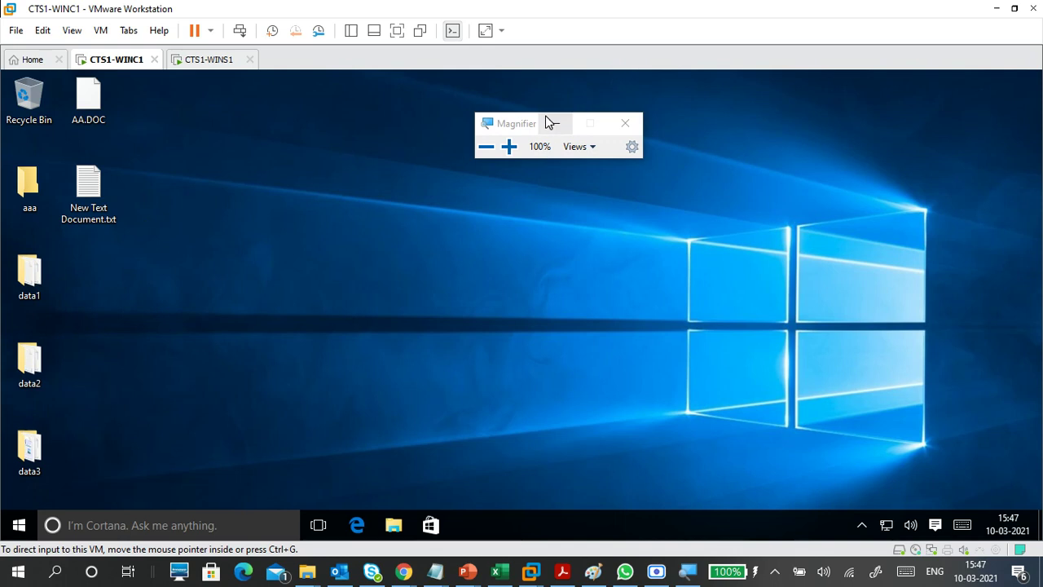
- Move the Magnifier window to the top and raise magnification to 150%
left_click_drag(522, 128, 588, 67)
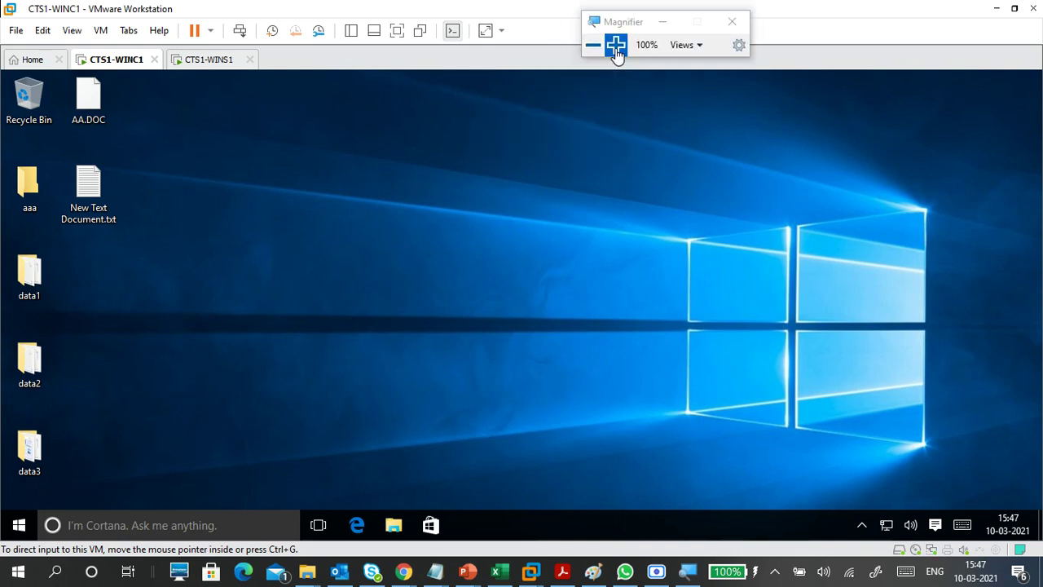
left_click(616, 46)
left_click(615, 46)
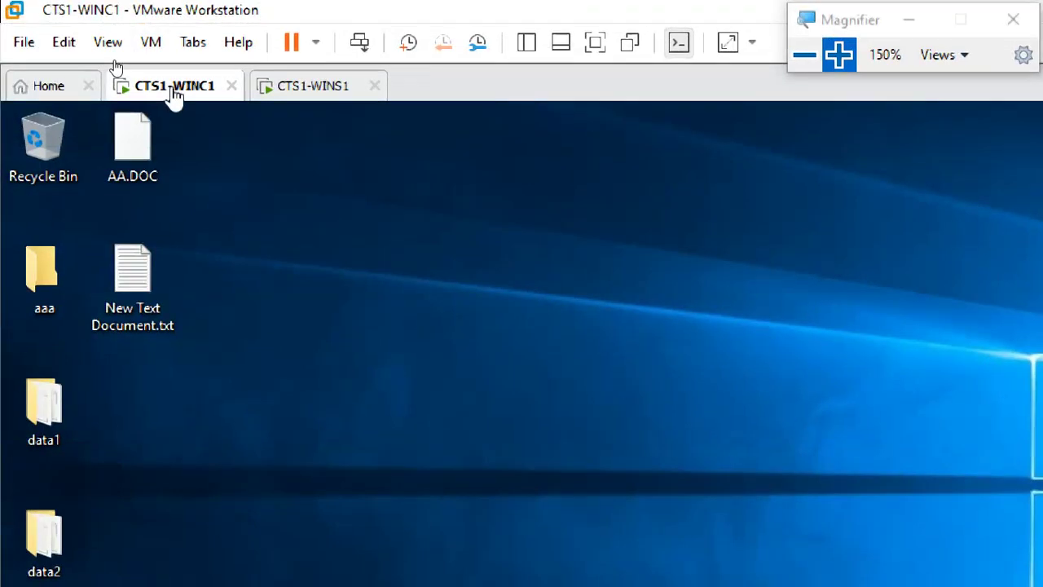
- In CTS1-WINC1's settings, set the network adapter to Custom VMnet2 (Host-only)
left_click(153, 42)
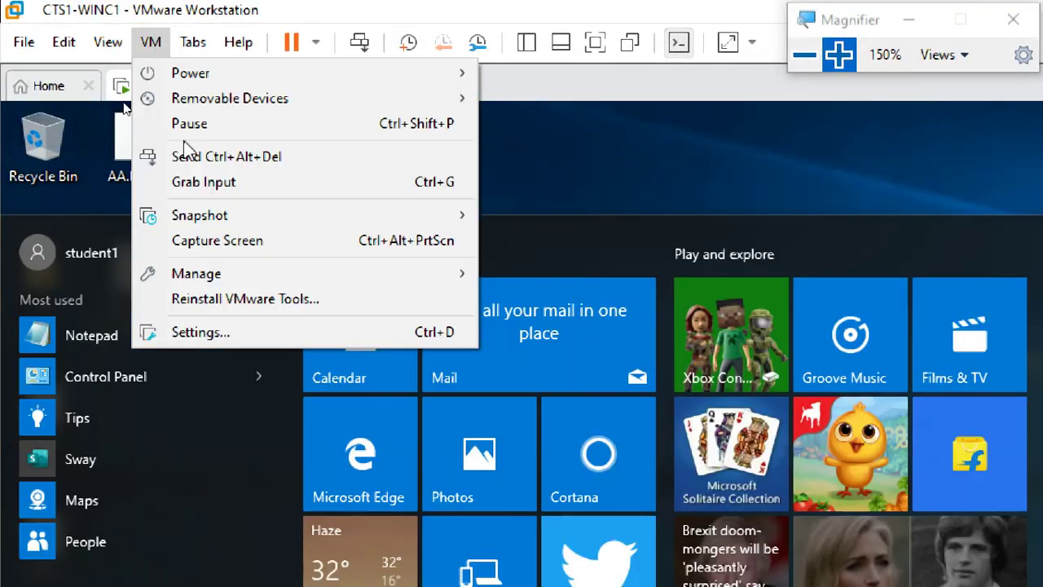
left_click(190, 332)
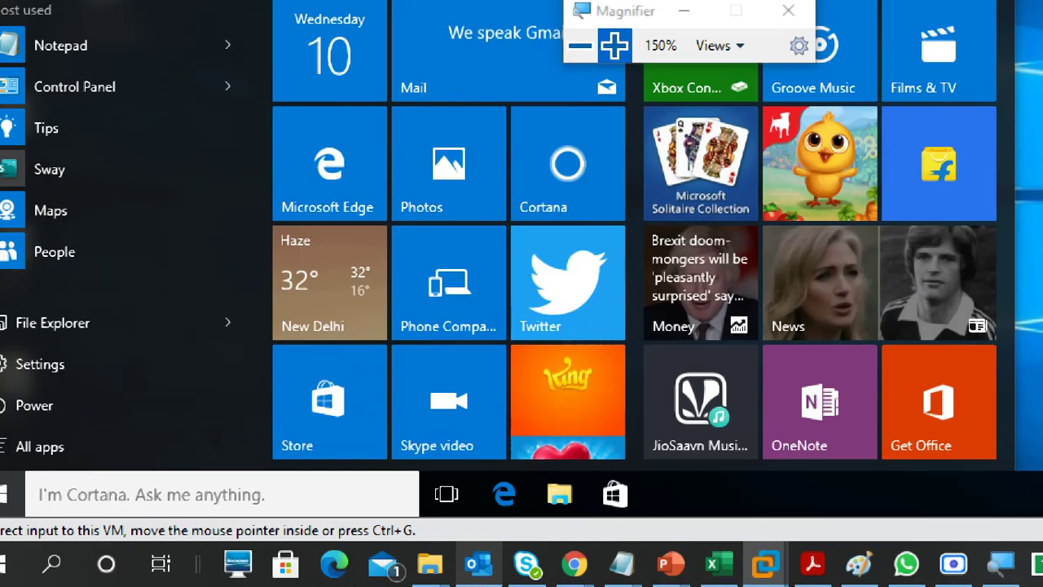
key("ctrl+d")
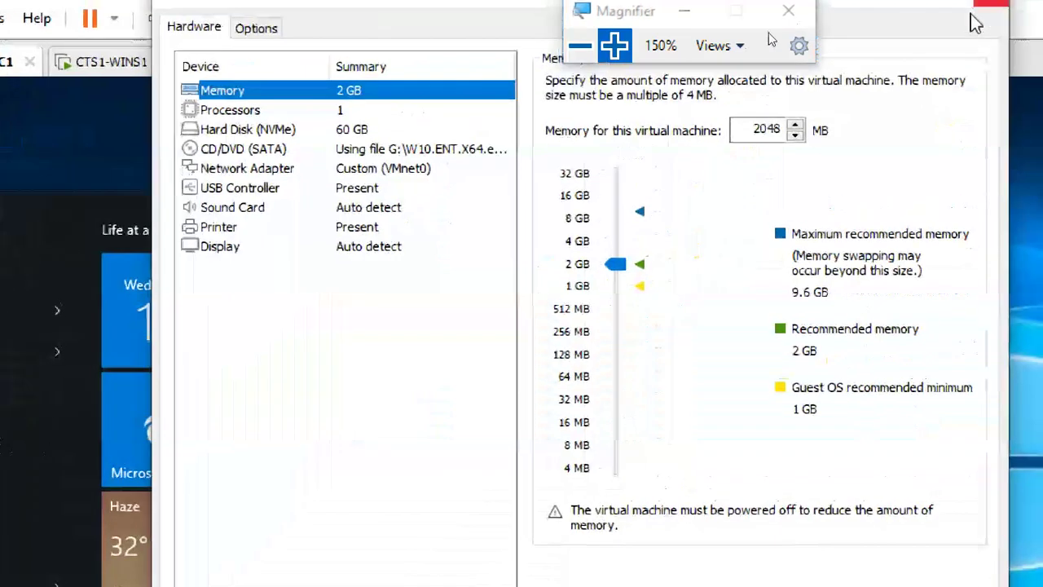
left_click(378, 168)
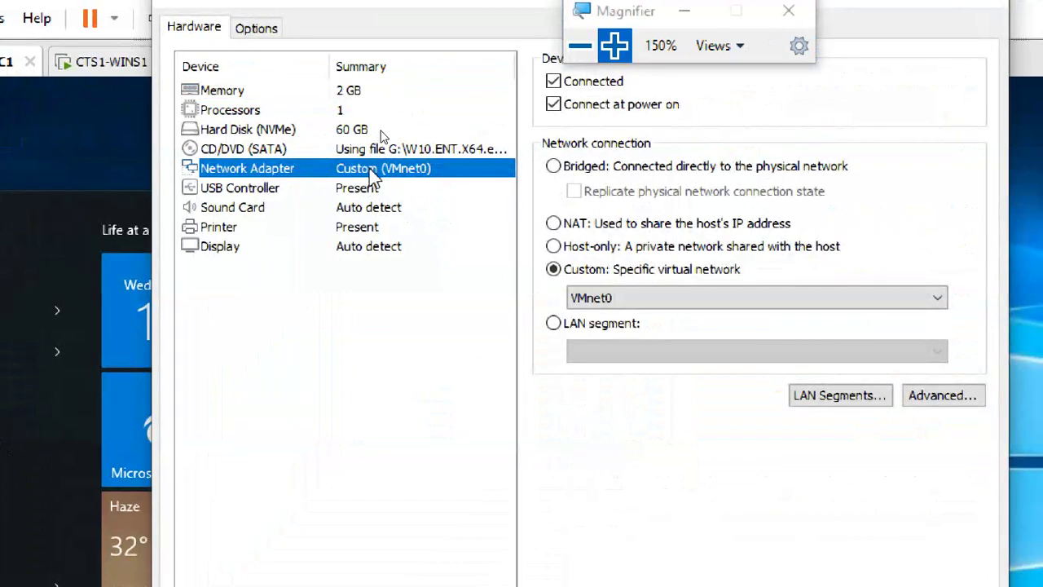
left_click(607, 298)
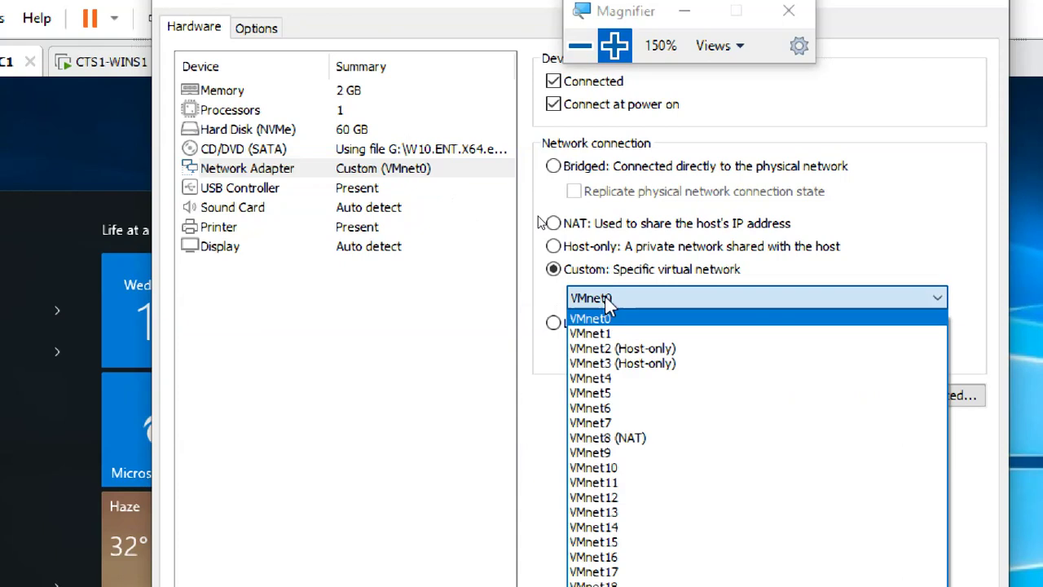
left_click(621, 349)
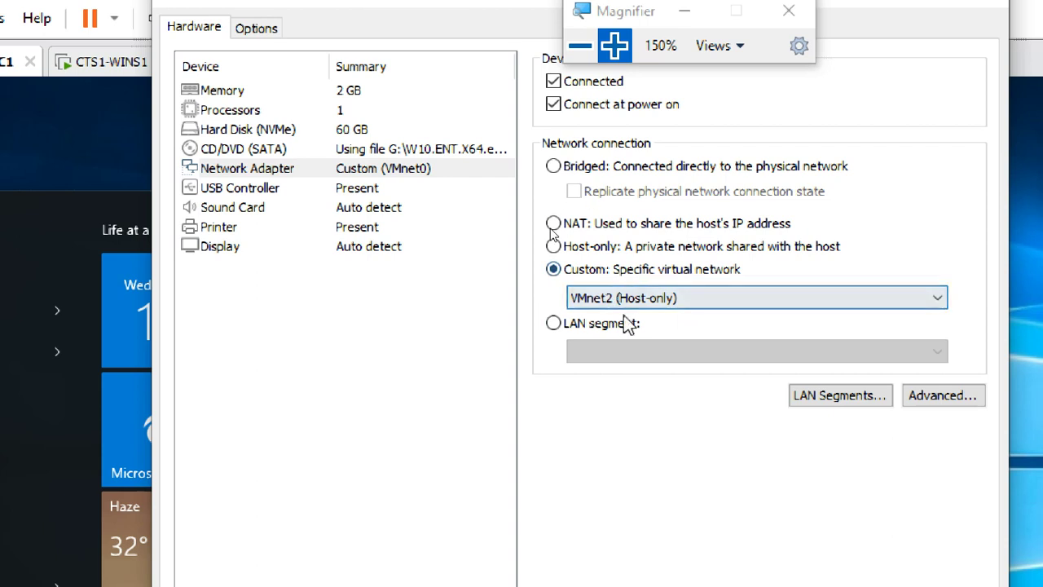
left_click(661, 298)
left_click(650, 332)
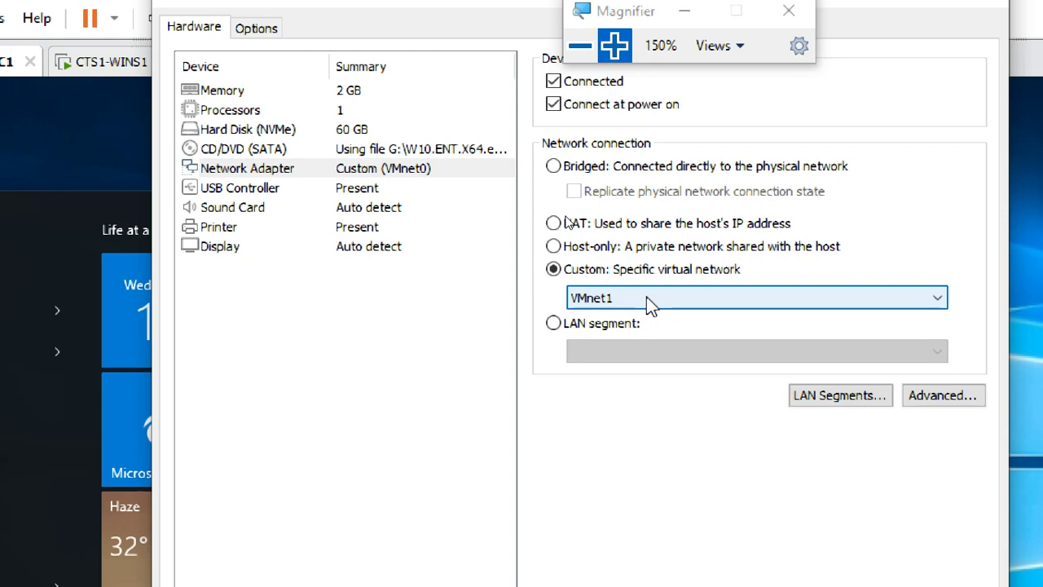
left_click(646, 297)
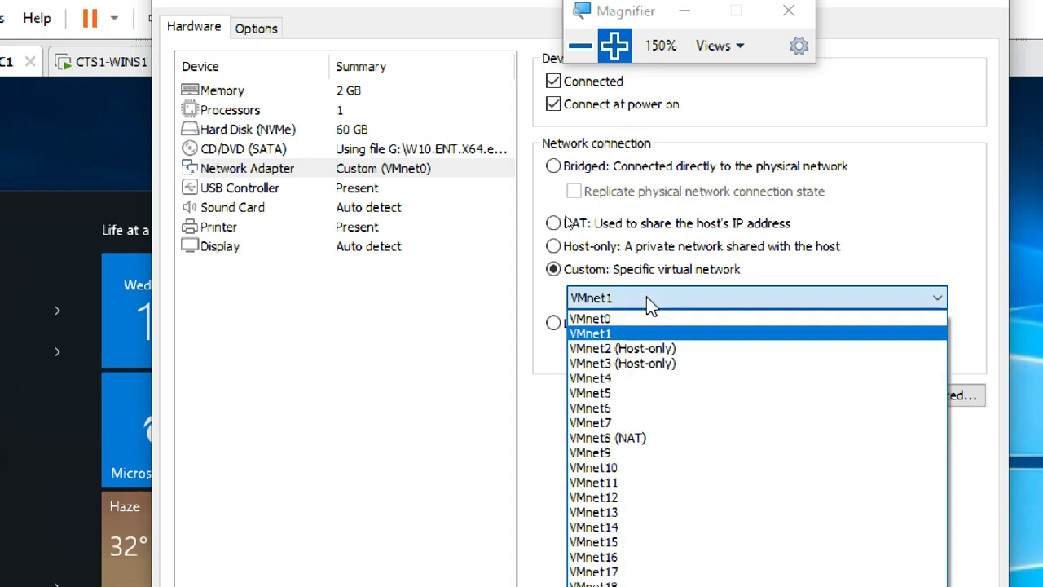
left_click(641, 348)
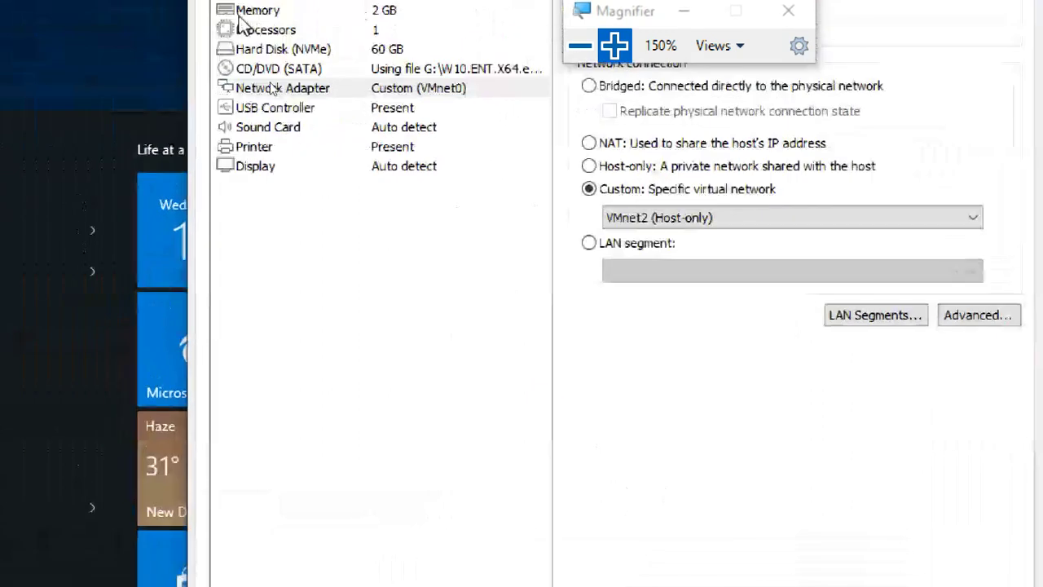
- Confirm the adapter stays on VMnet2 (Host-only) and save the settings with OK
left_click(273, 91)
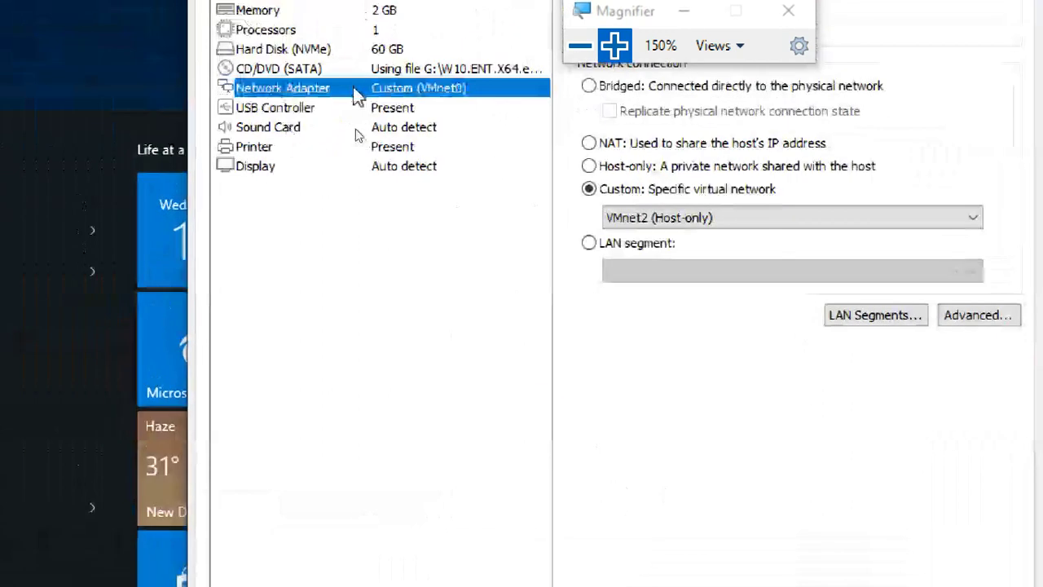
left_click(638, 216)
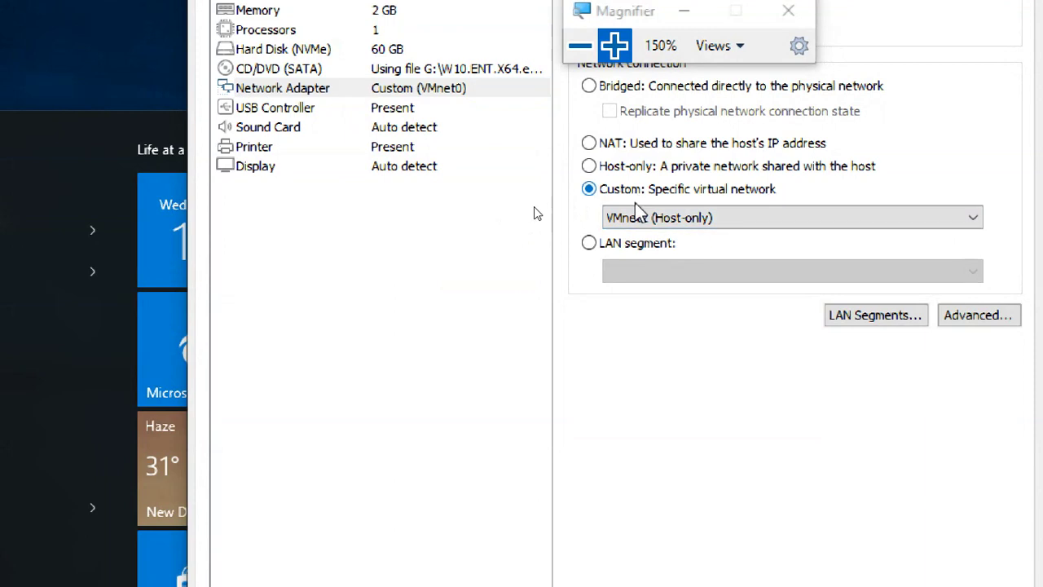
left_click(654, 269)
left_click(359, 88)
left_click(344, 129)
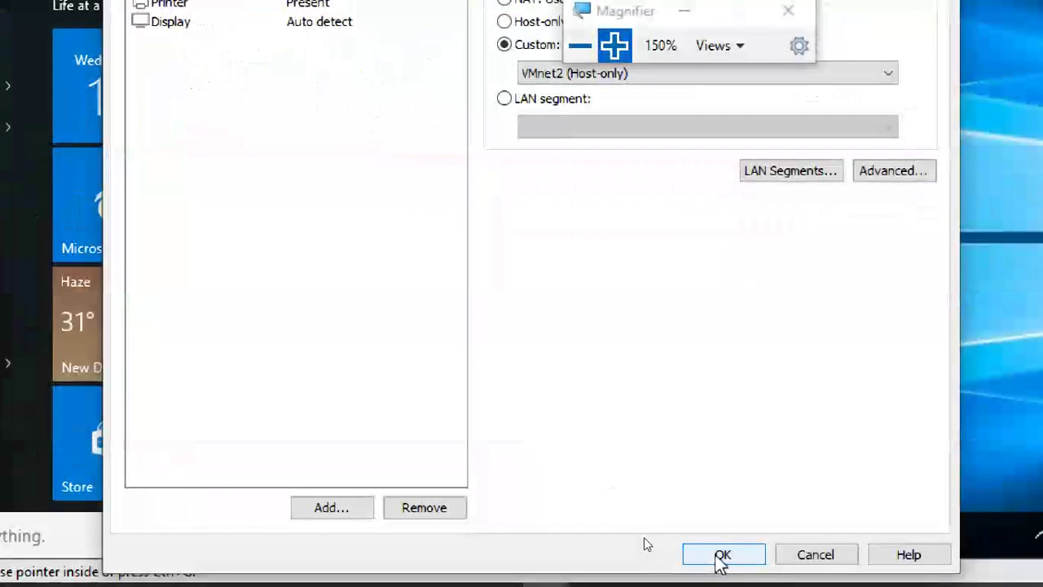
left_click(717, 552)
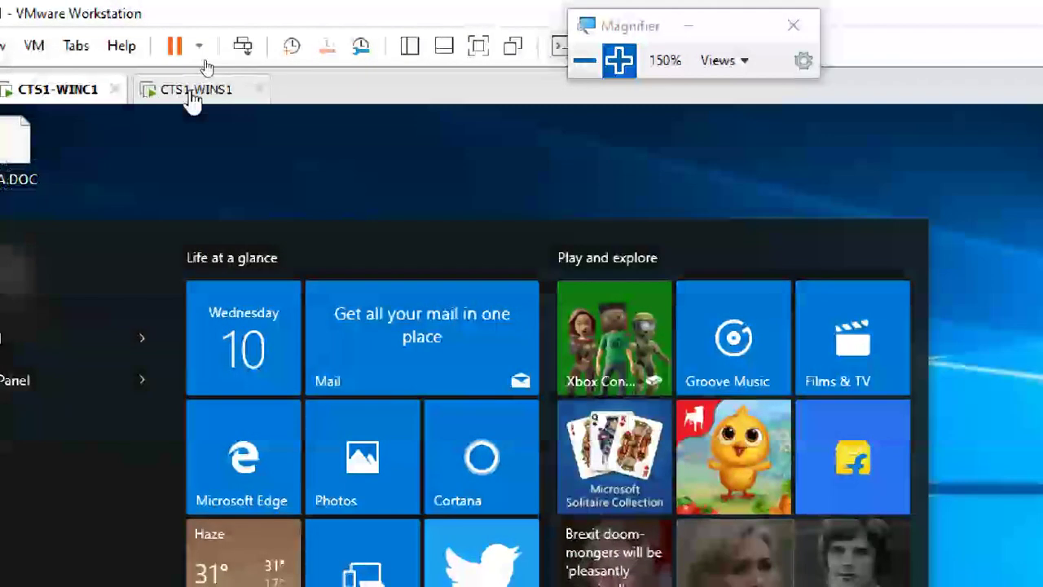
- Switch to CTS1-WINS1 and connect its network adapter to VMnet2 (Host-only), saving with OK
left_click(195, 92)
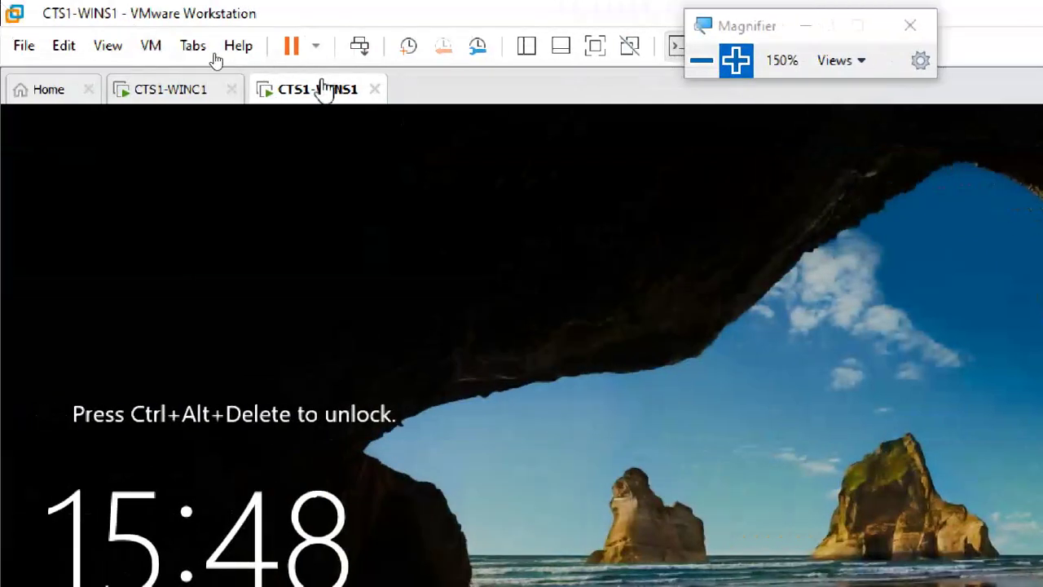
left_click(153, 46)
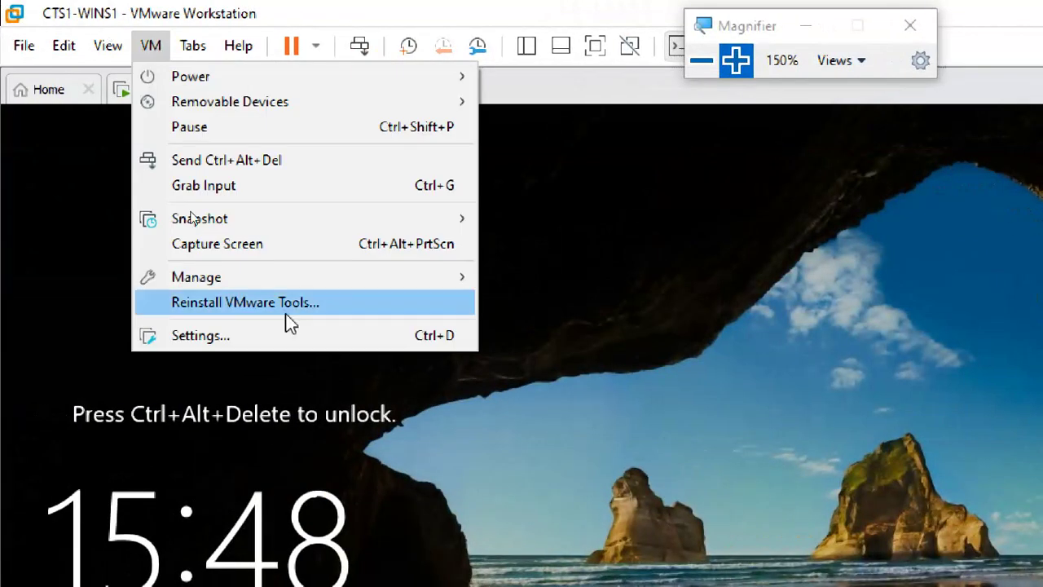
left_click(286, 337)
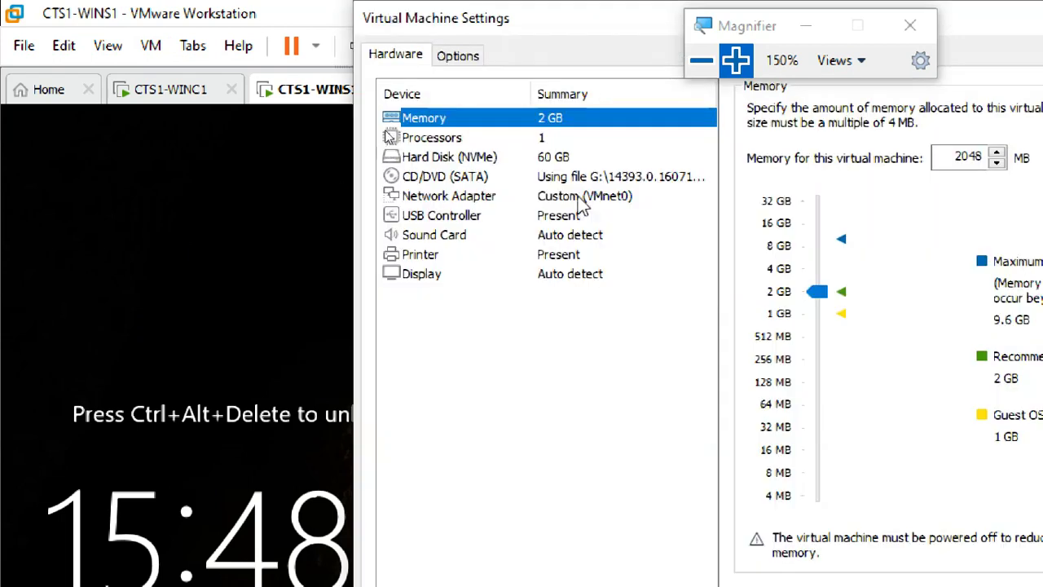
left_click(580, 200)
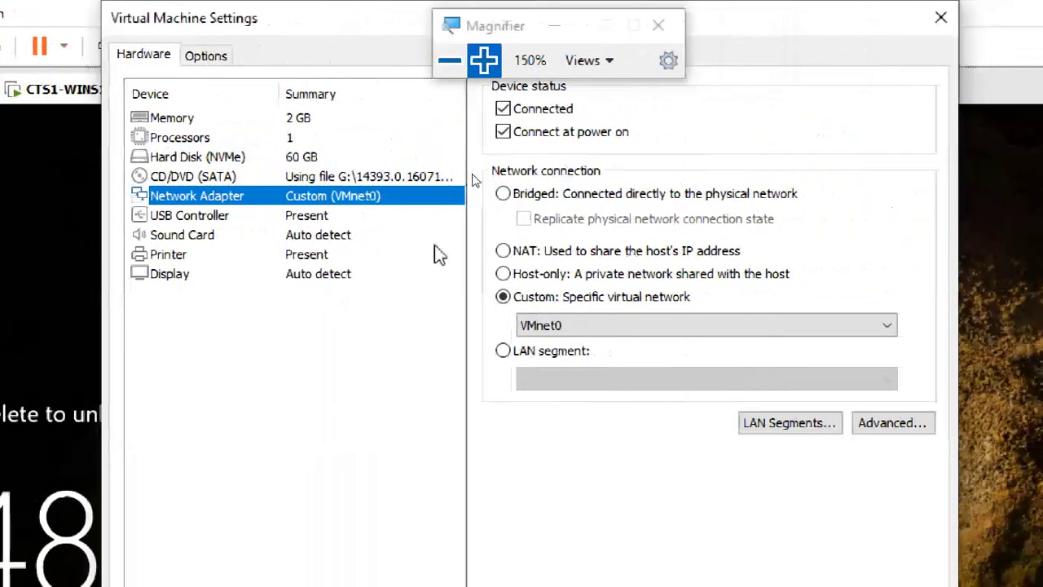
left_click(575, 328)
left_click(577, 377)
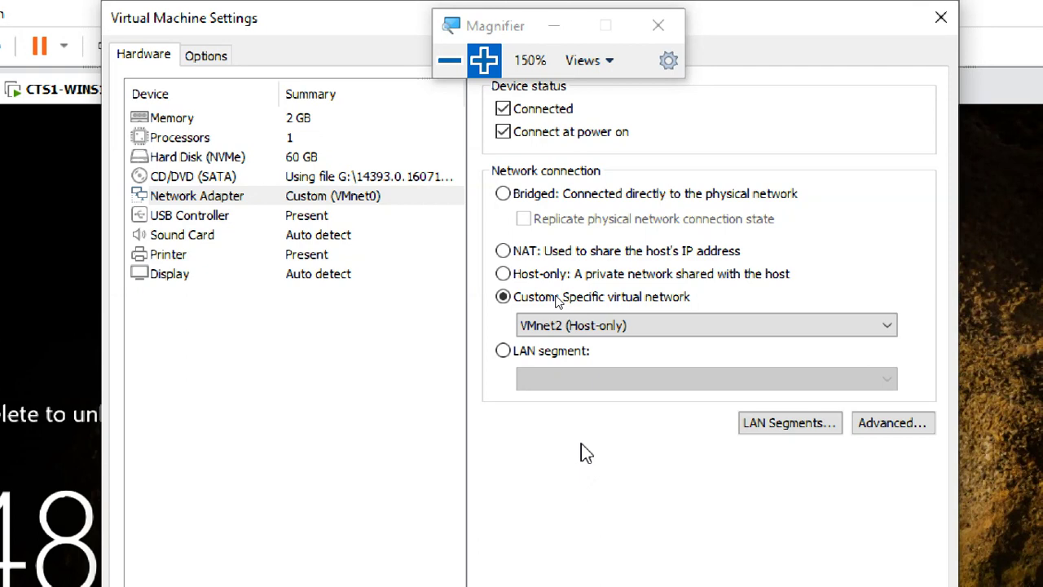
left_click(237, 197)
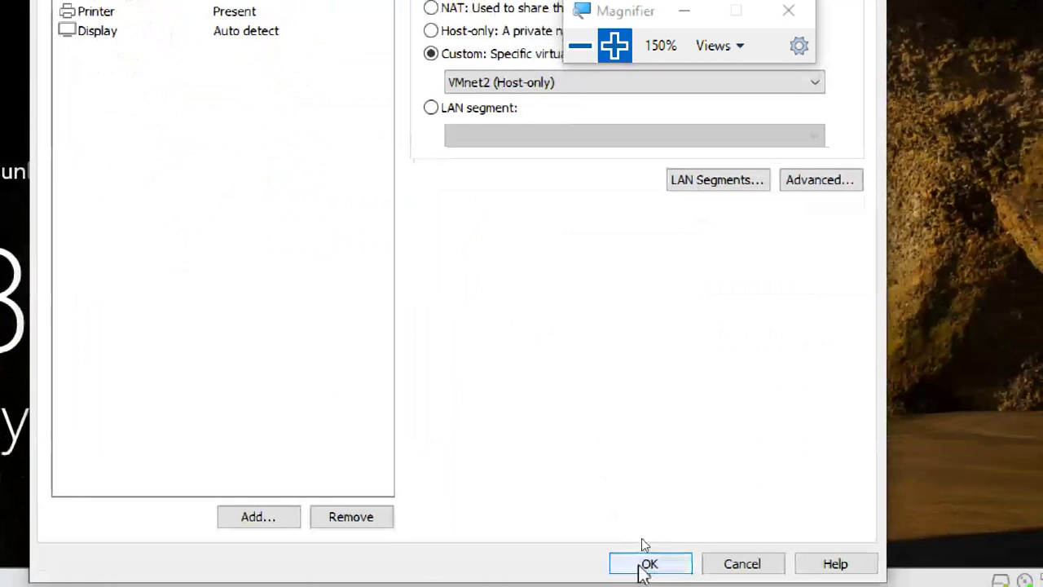
left_click(644, 564)
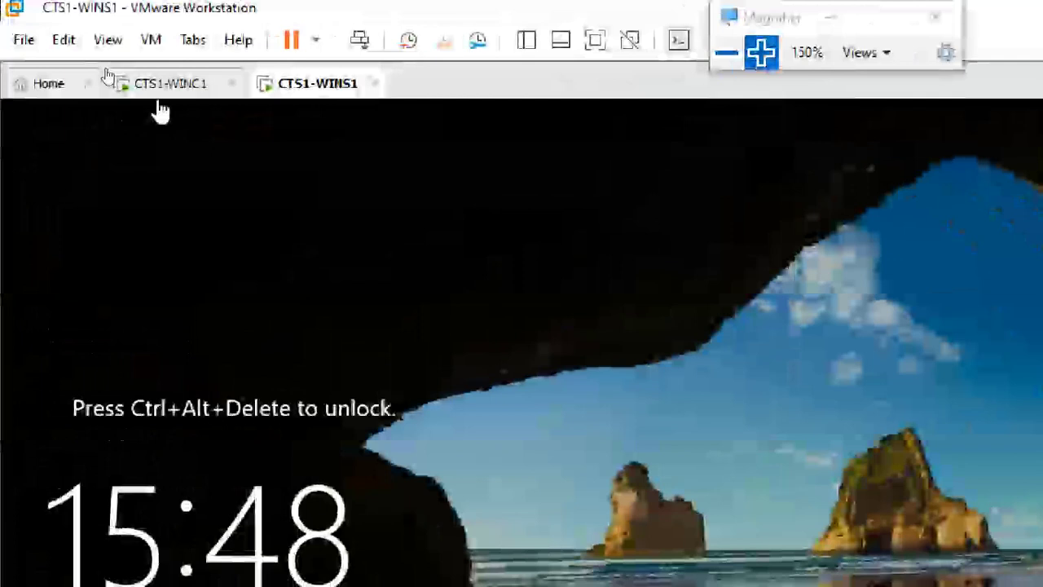
left_click(171, 82)
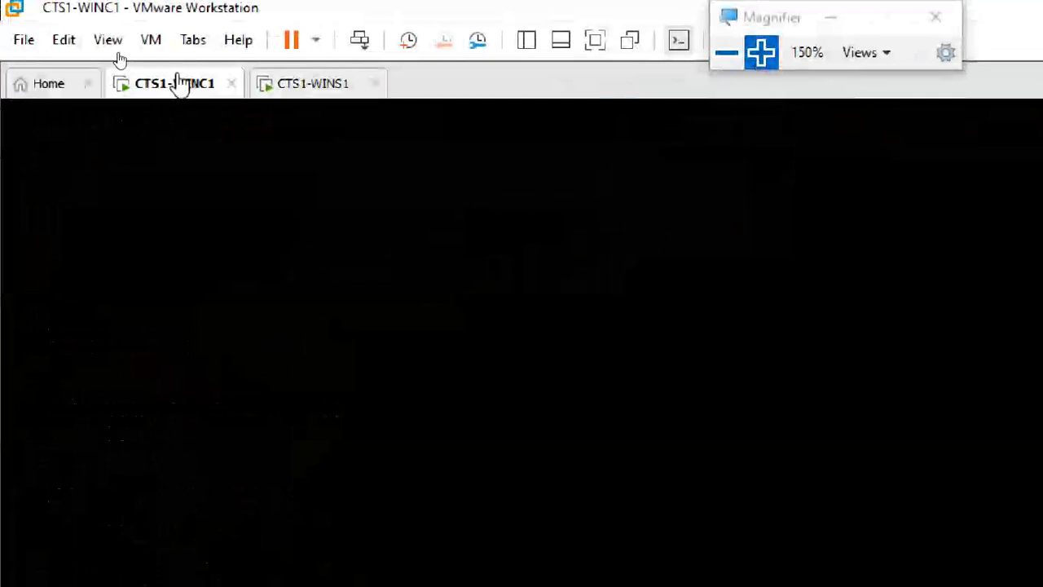
left_click(331, 85)
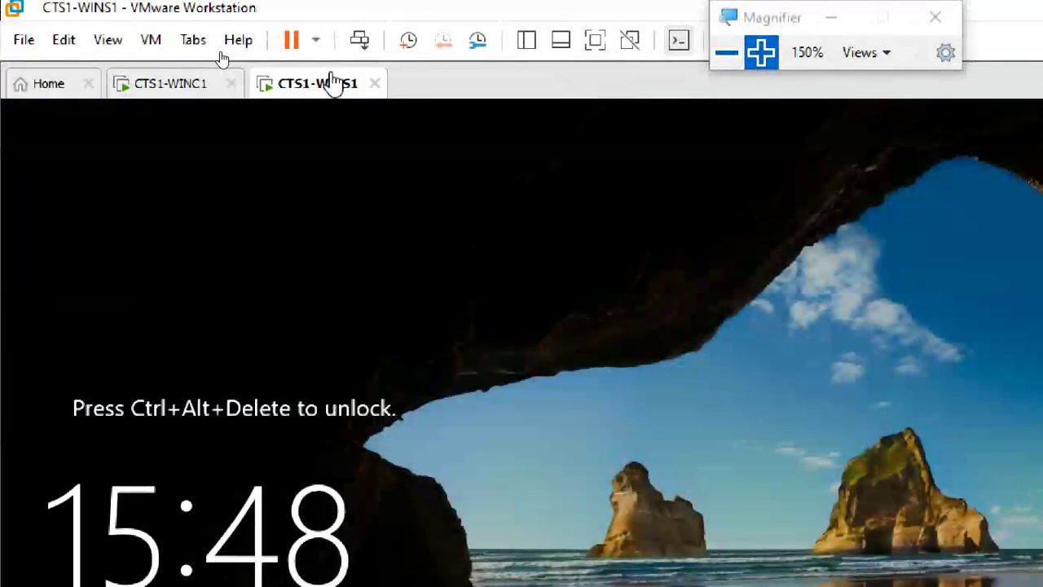
left_click(159, 89)
left_click(303, 85)
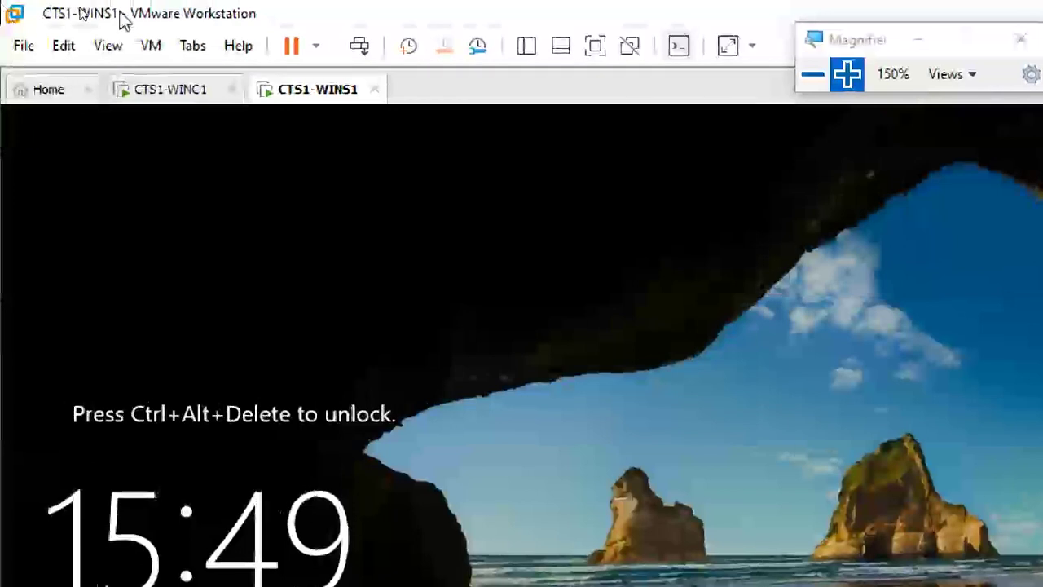
left_click(151, 46)
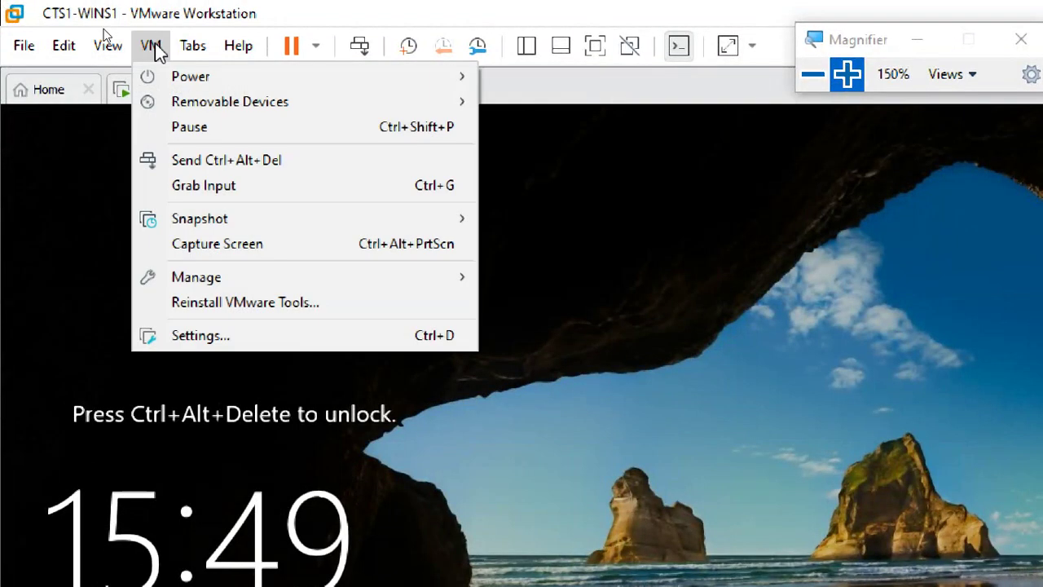
left_click(147, 16)
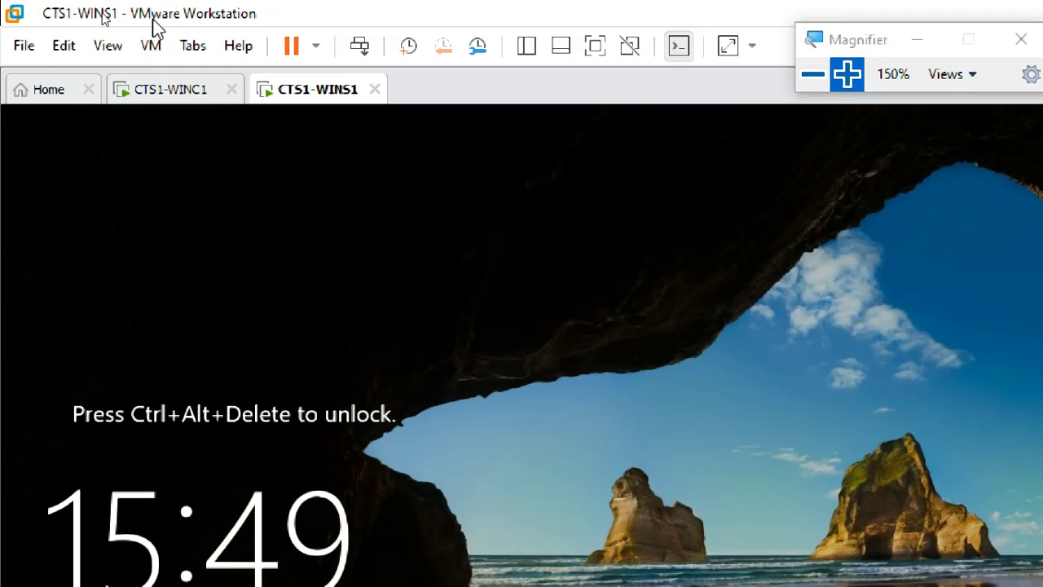
key("super+r")
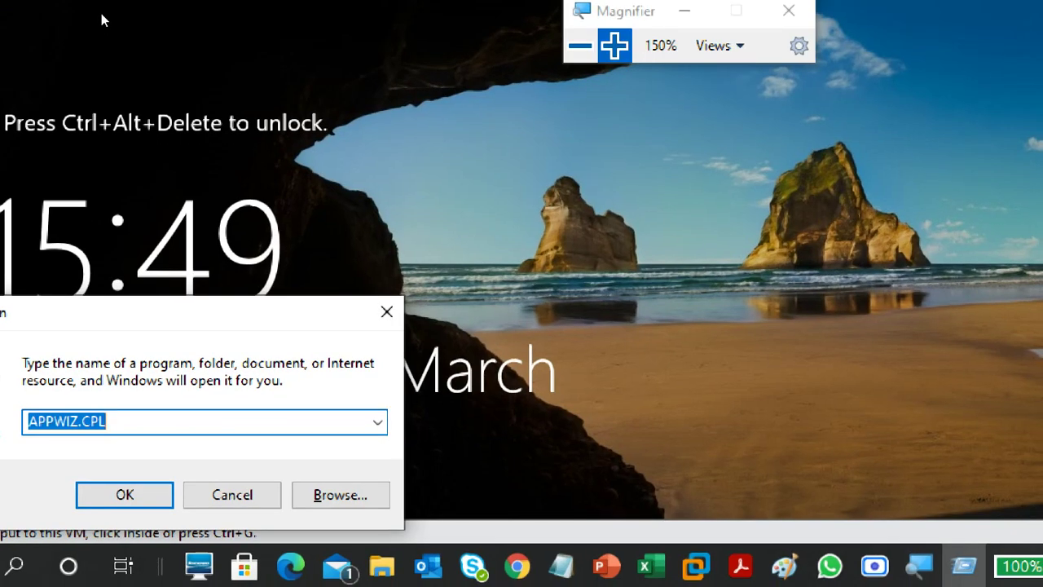
type("ncpa")
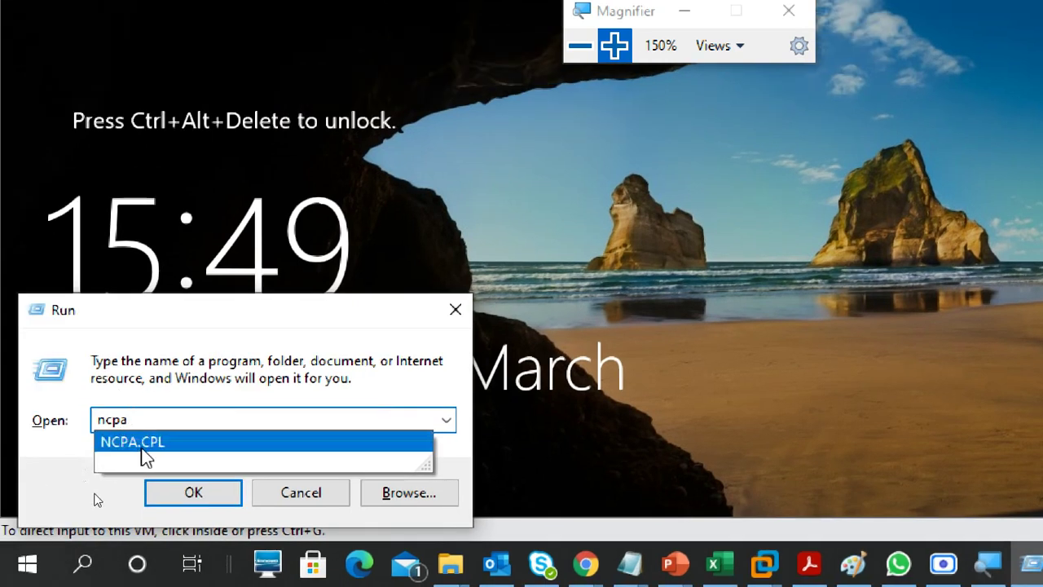
left_click(146, 443)
left_click(200, 494)
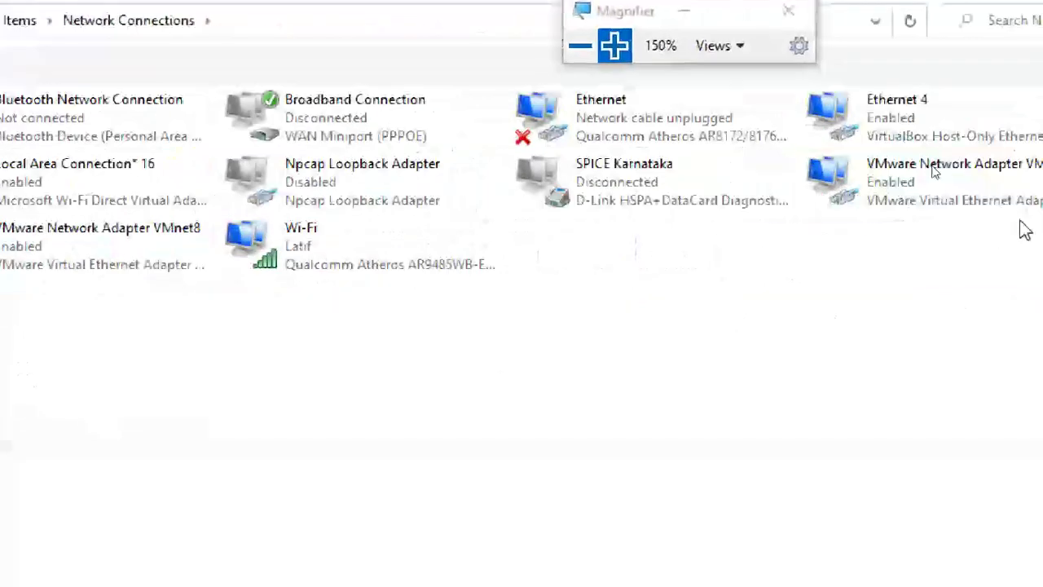
left_click(916, 194)
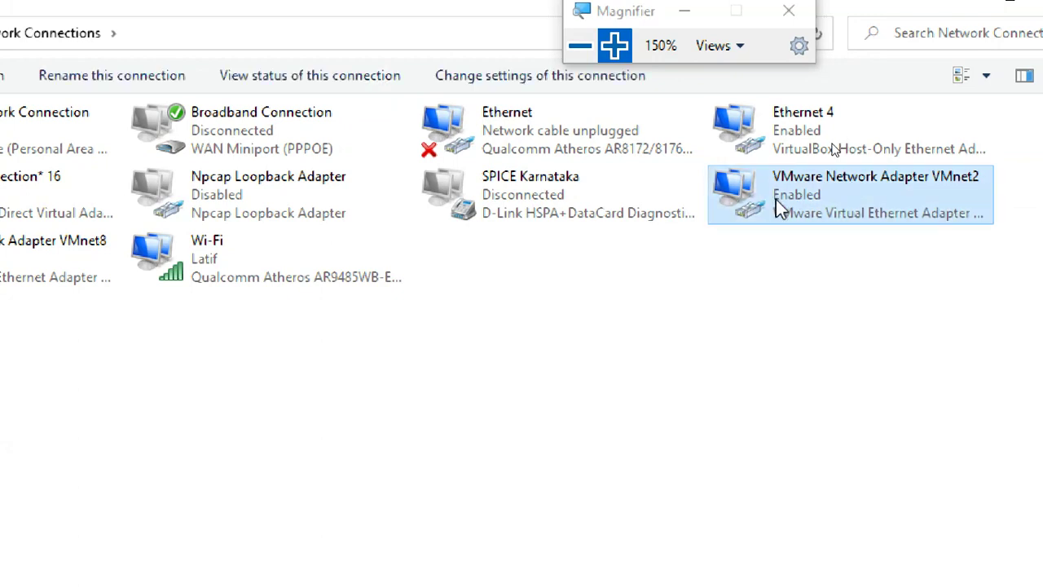
double_click(771, 207)
left_click(163, 399)
left_click(505, 216)
left_click(498, 180)
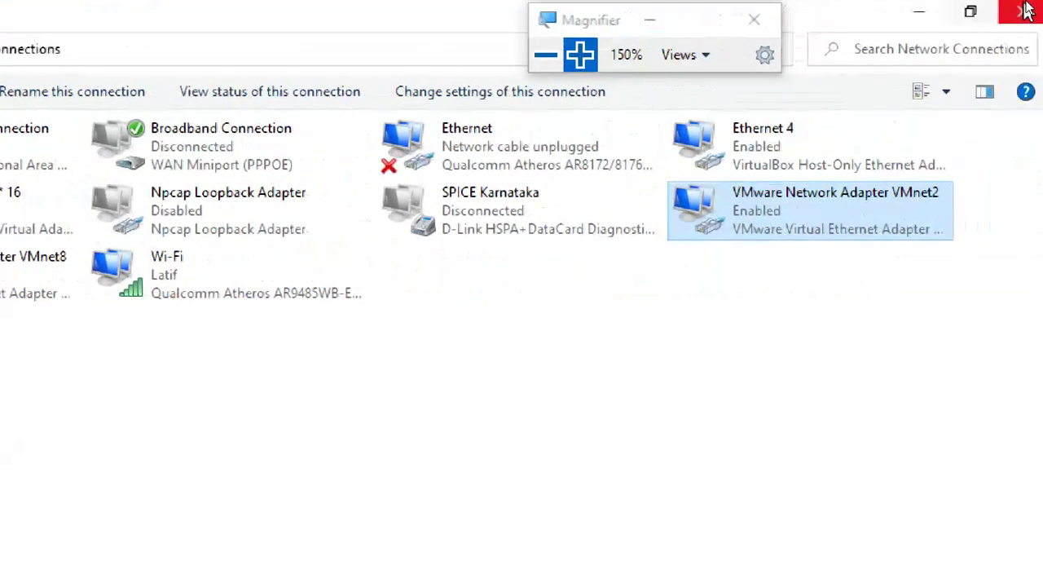
- Close Network Connections and open the Virtual Network Editor from the Edit menu
left_click(1021, 11)
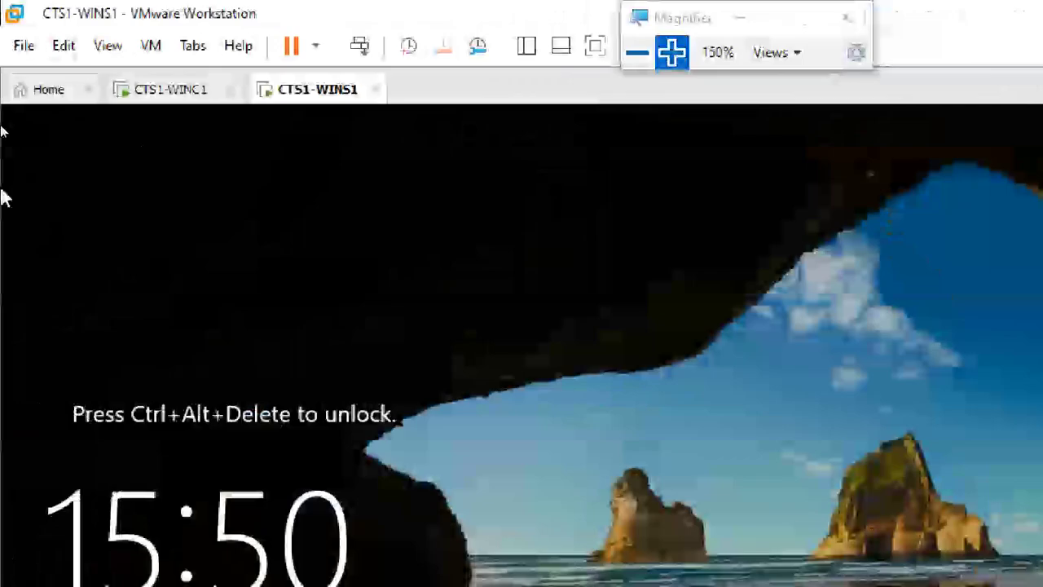
left_click(65, 47)
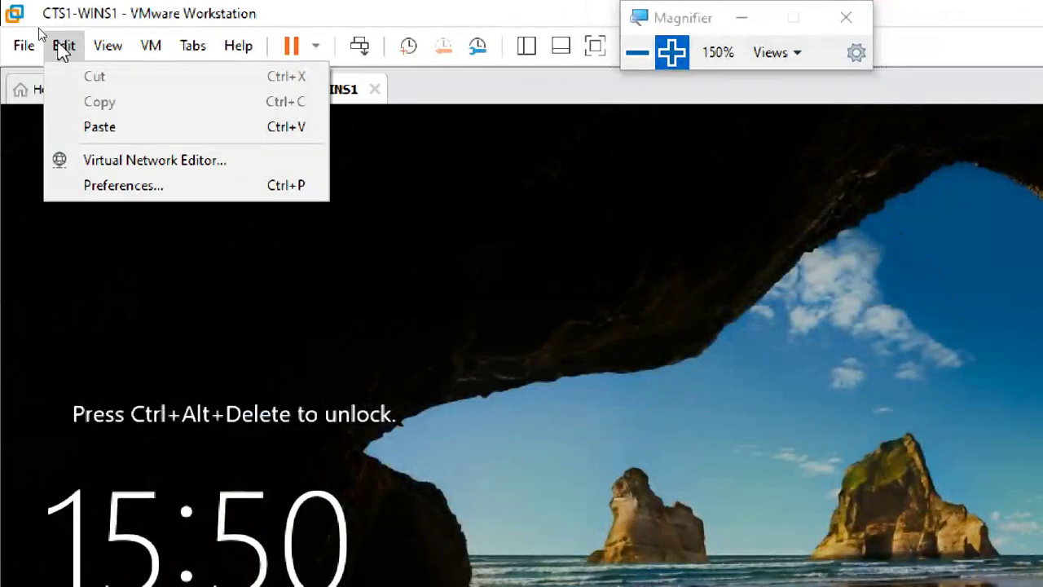
left_click(71, 18)
left_click(64, 48)
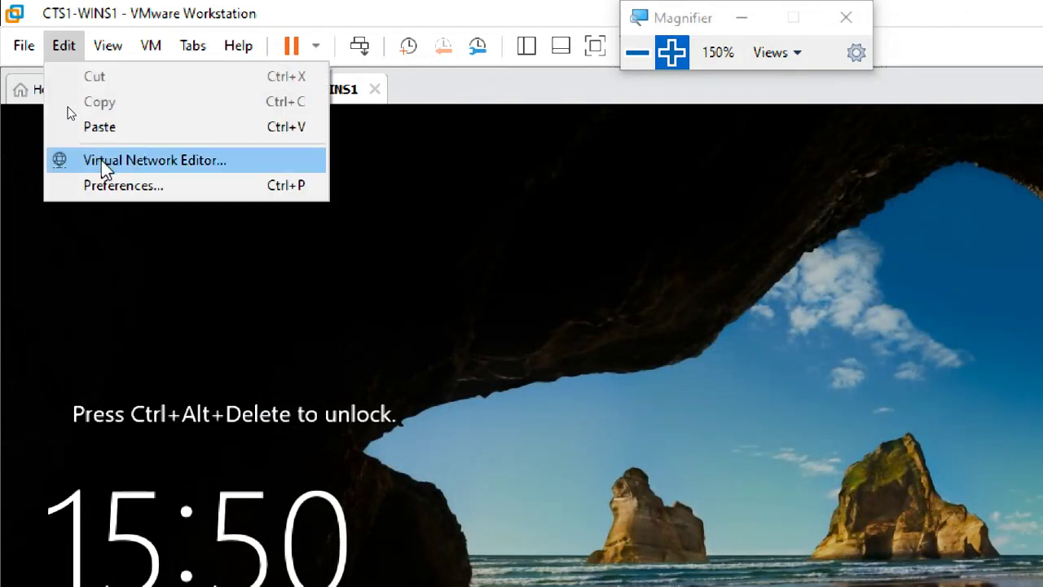
left_click(175, 163)
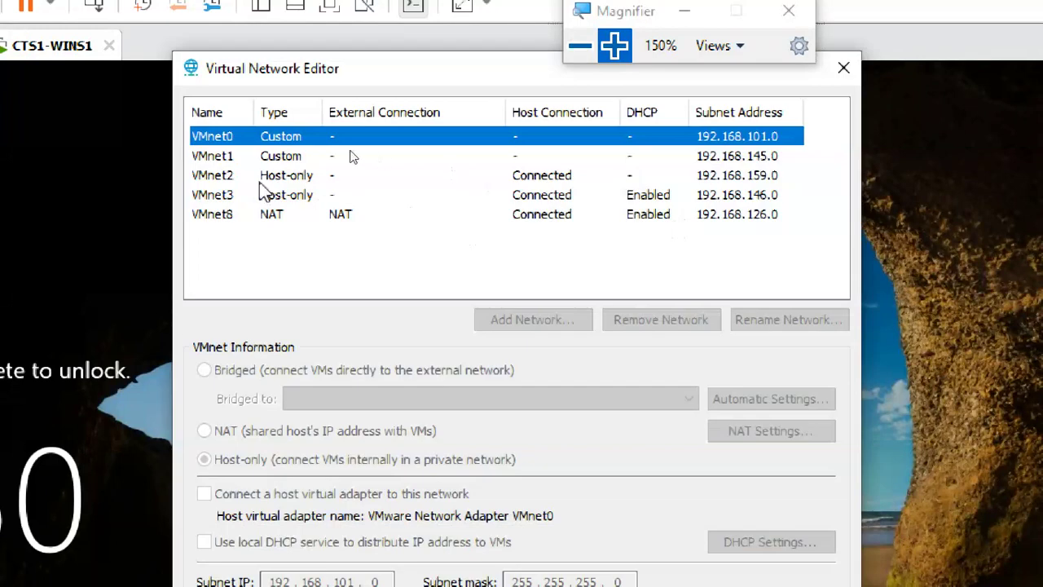
- Compare the VMnet2 and VMnet3 settings, ending on VMnet2
left_click(260, 179)
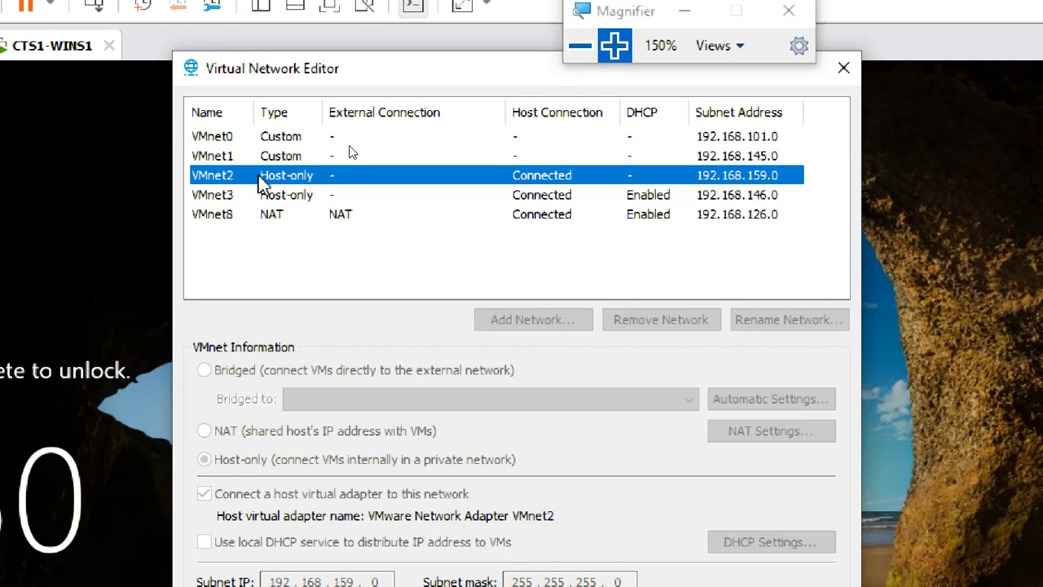
left_click(664, 198)
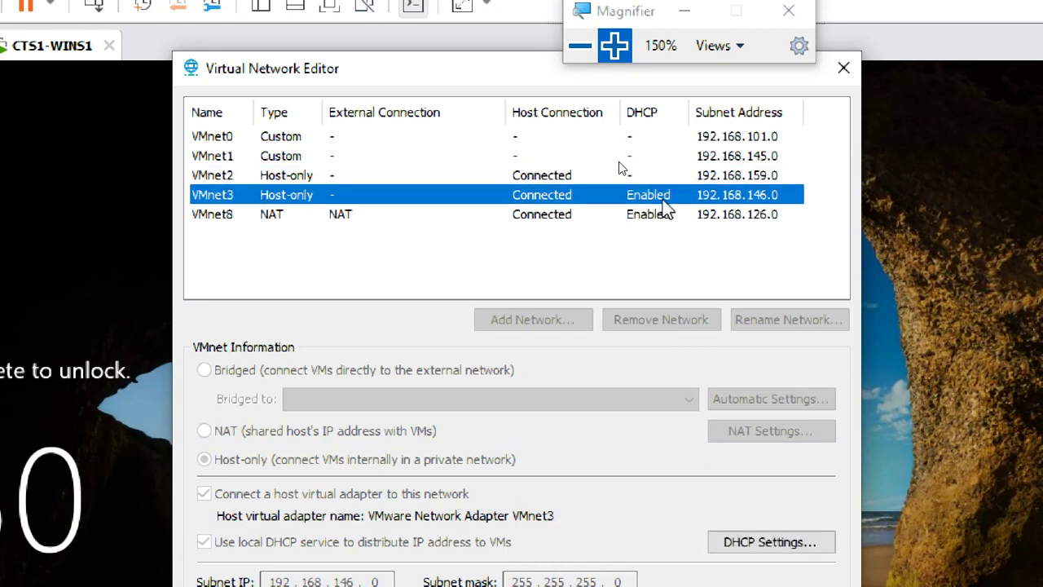
left_click(245, 176)
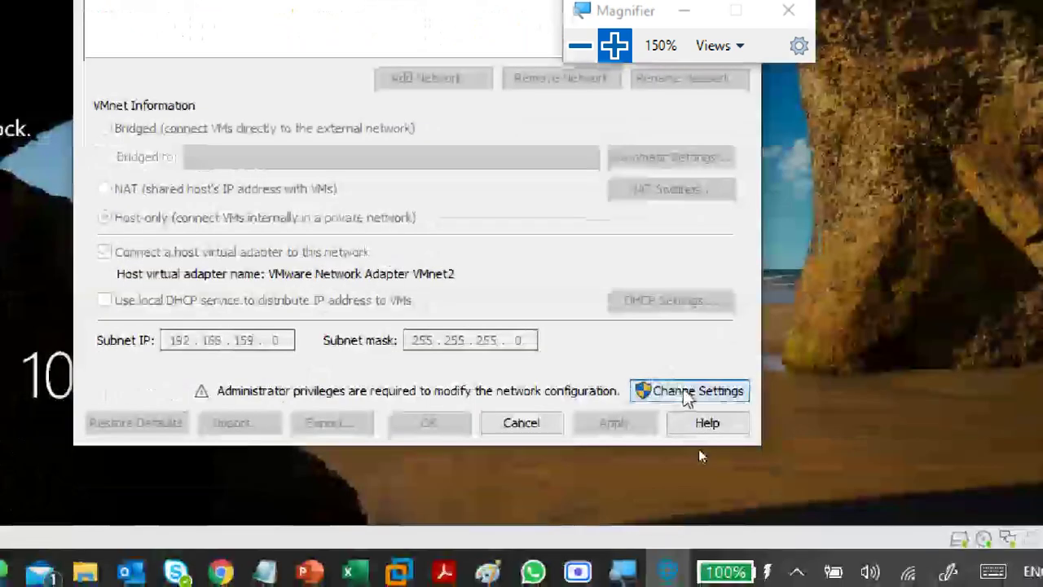
- Relaunch the Virtual Network Editor with administrator rights and select VMnet2 for editing
left_click(687, 392)
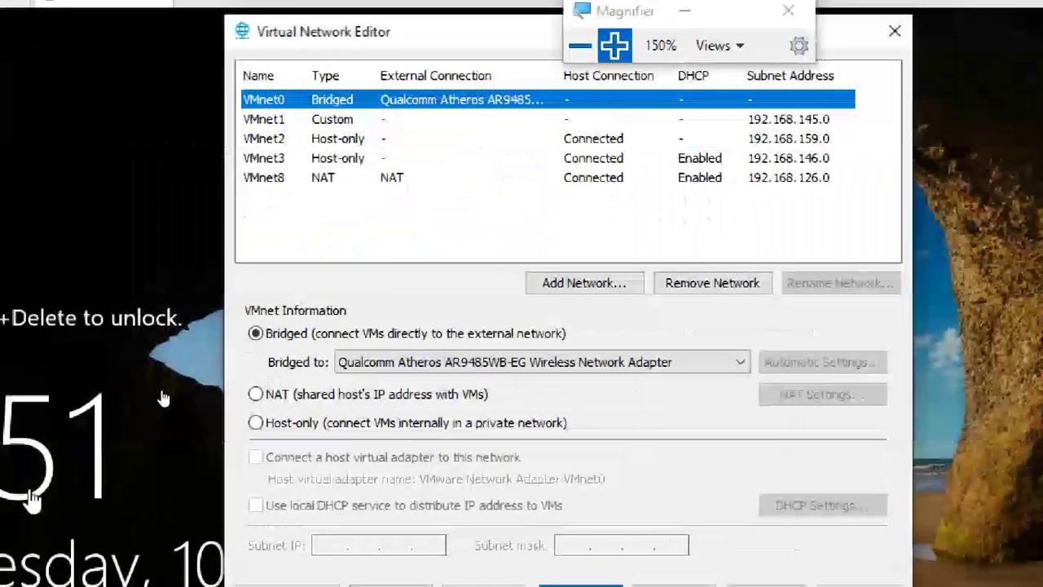
left_click(352, 140)
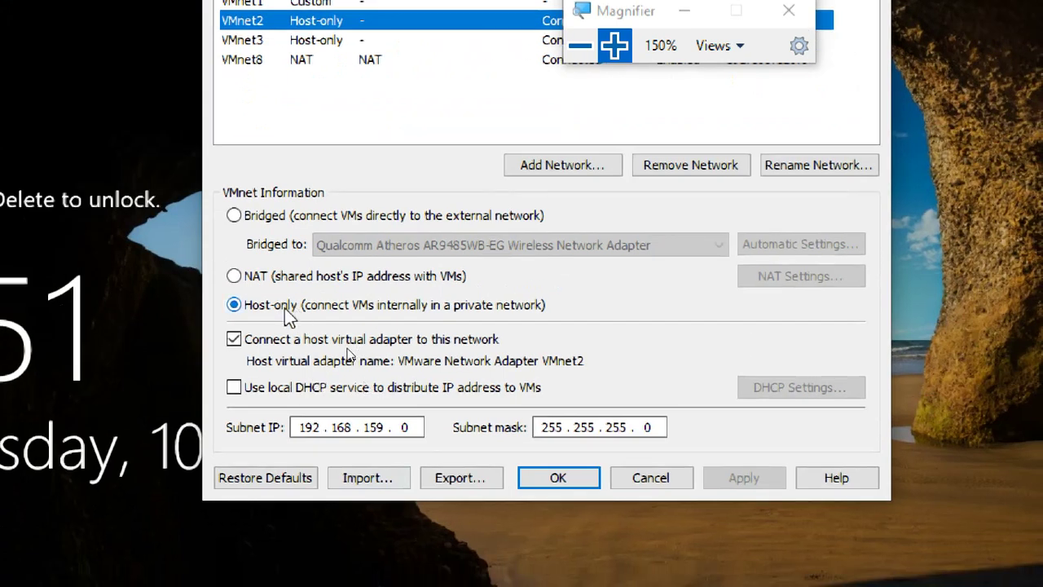
- Leave VMnet2's local DHCP service unchecked, apply, and close the editor with OK
left_click(234, 389)
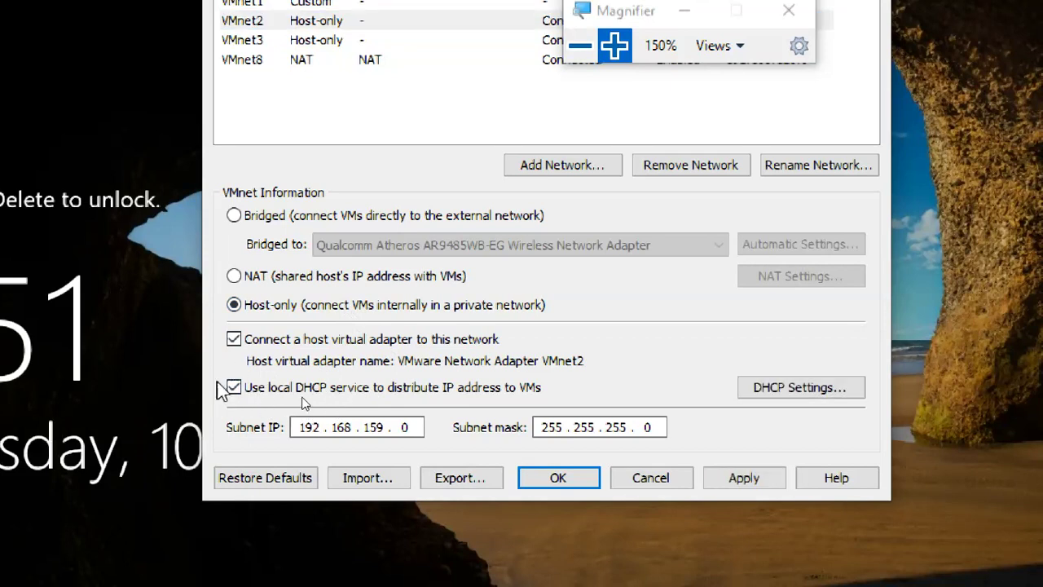
left_click(234, 388)
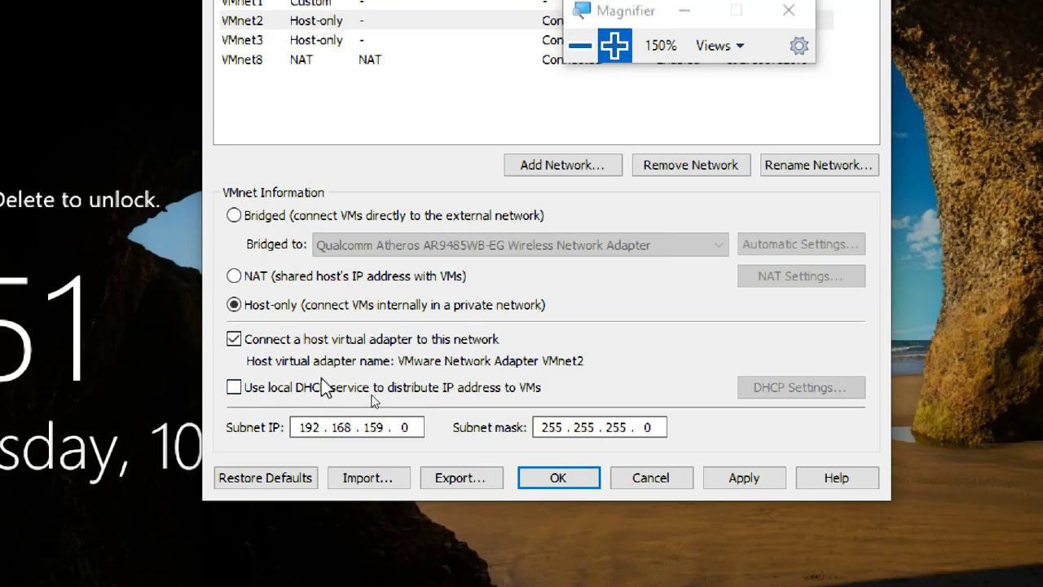
left_click(234, 388)
left_click(234, 388)
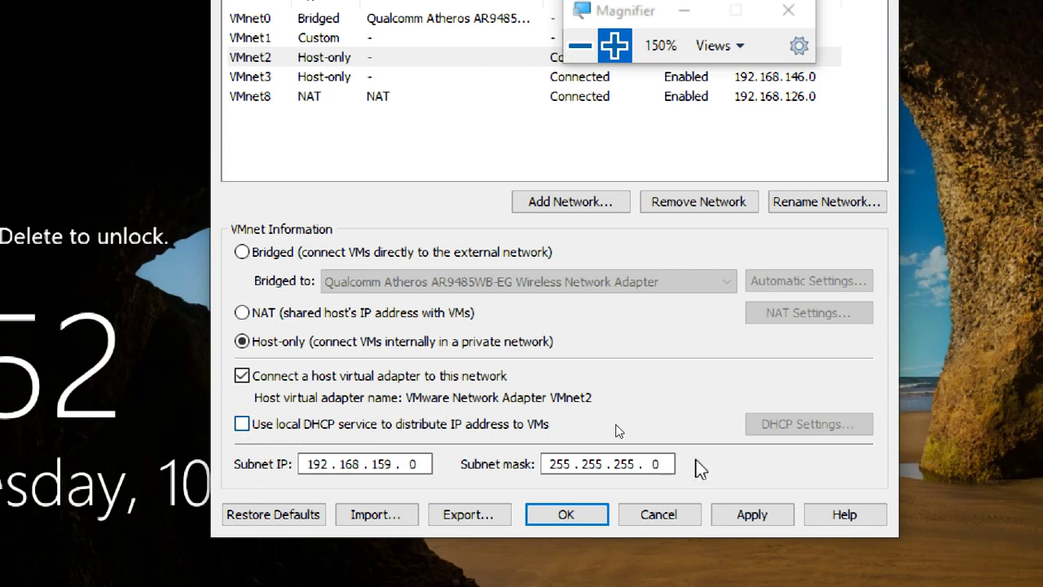
left_click(758, 503)
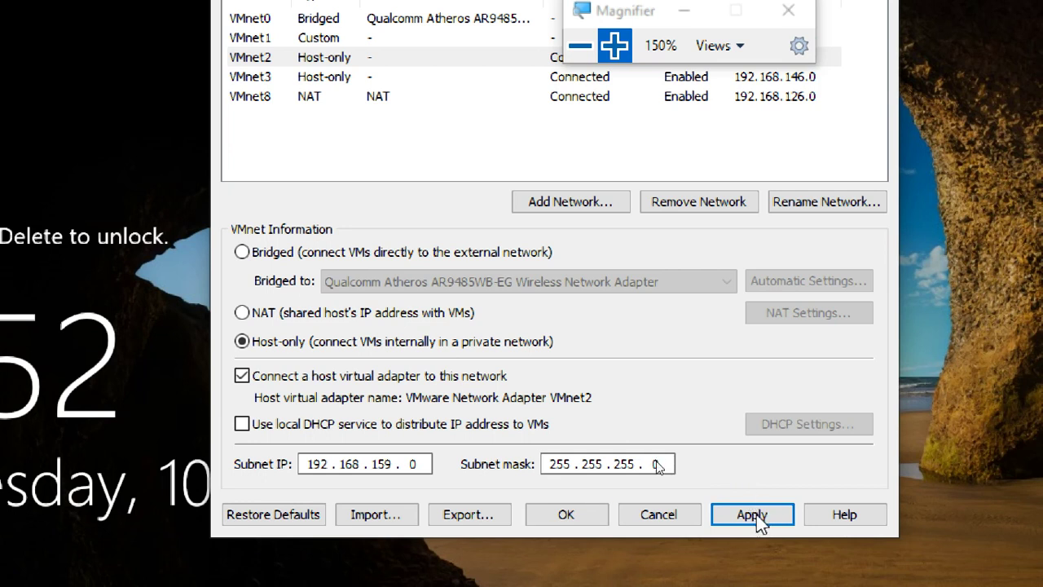
left_click(752, 515)
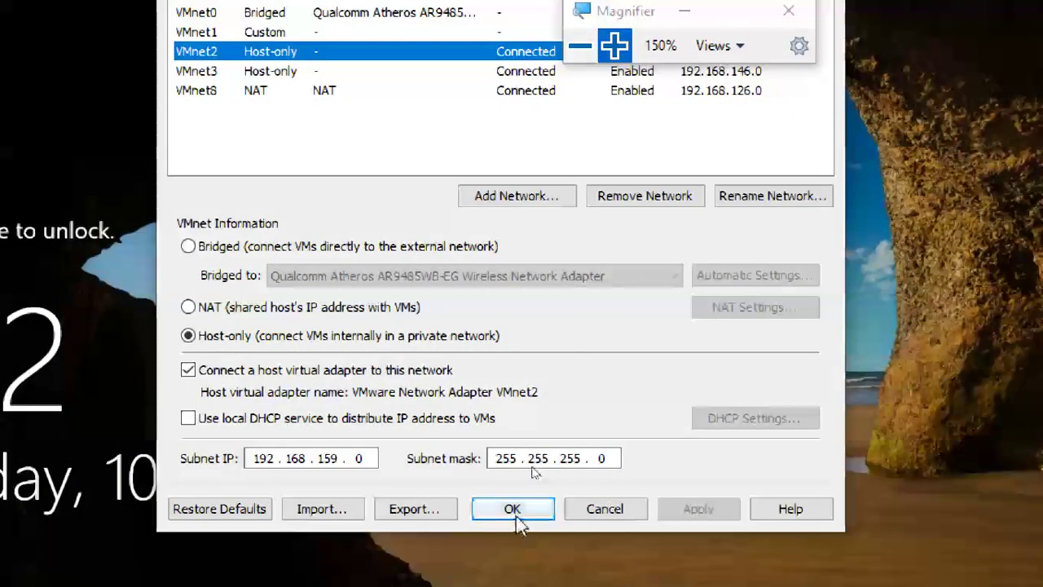
left_click(522, 572)
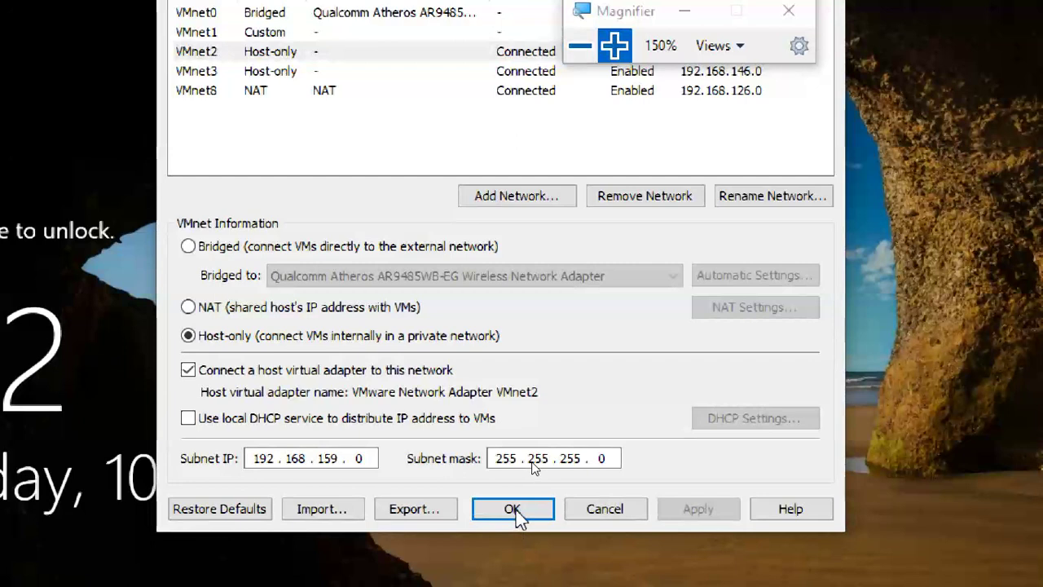
left_click(513, 509)
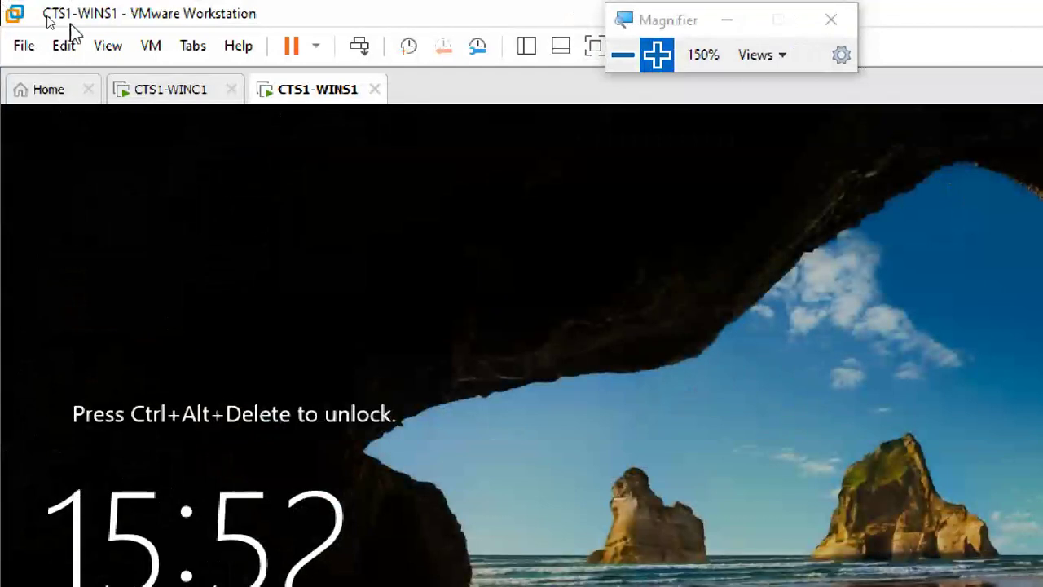
- Bring the CTS1-WINC1 guest into view and switch it to full screen
left_click(178, 93)
left_click(338, 96)
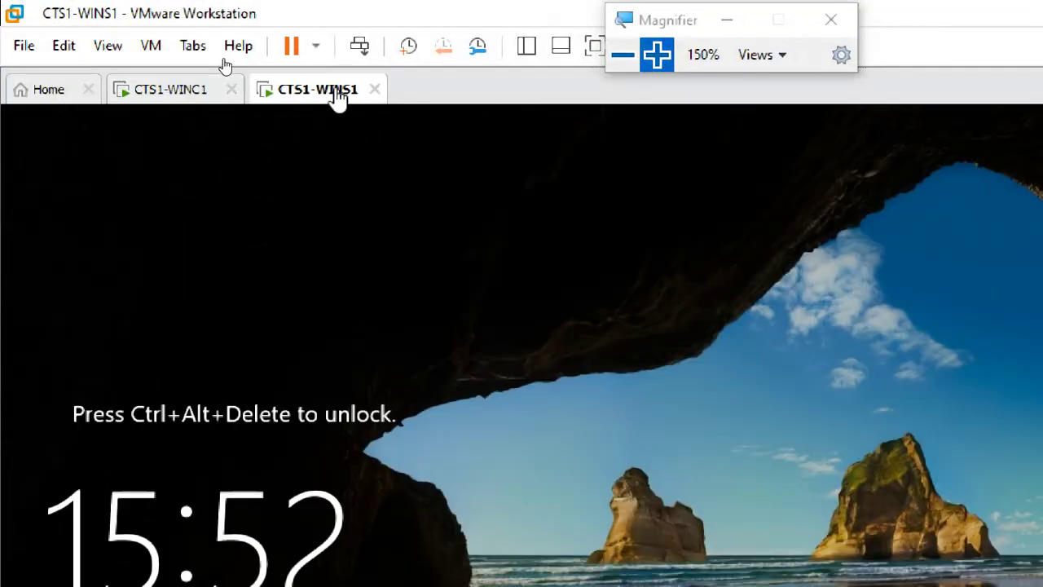
left_click(163, 92)
left_click(261, 154)
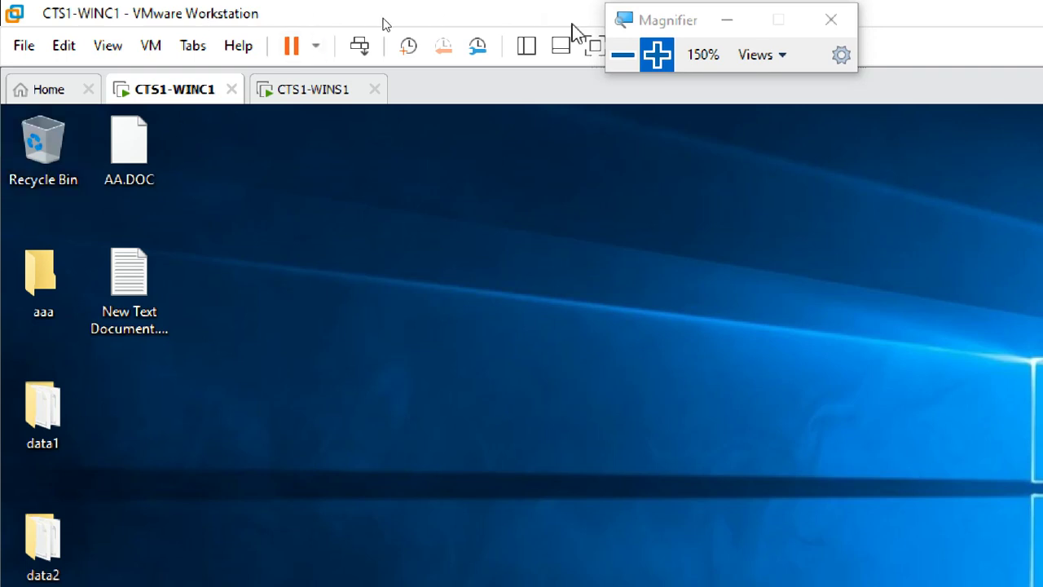
left_click(596, 51)
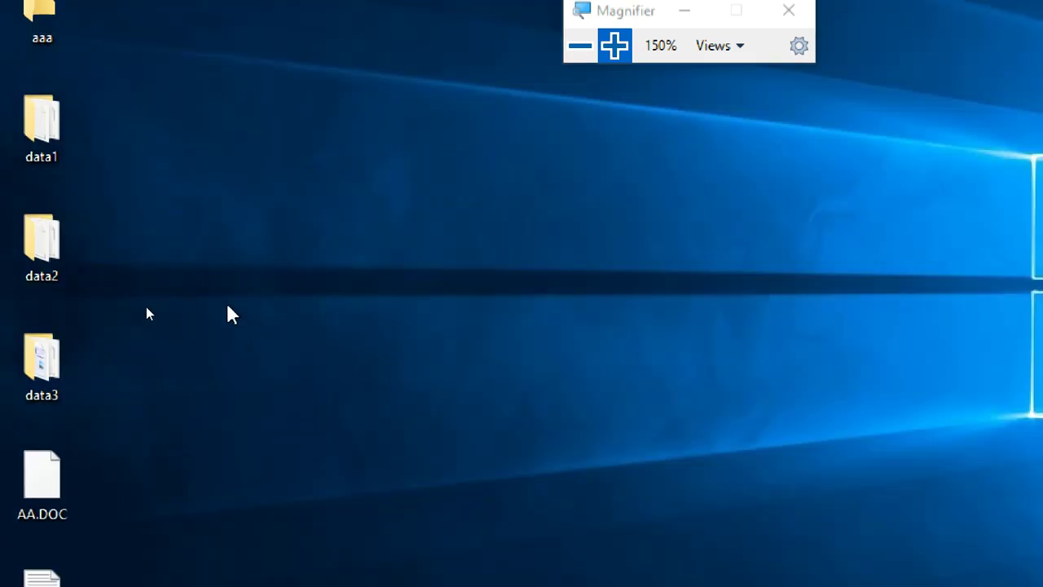
- Open the data2 folder from the guest desktop
left_click(21, 218)
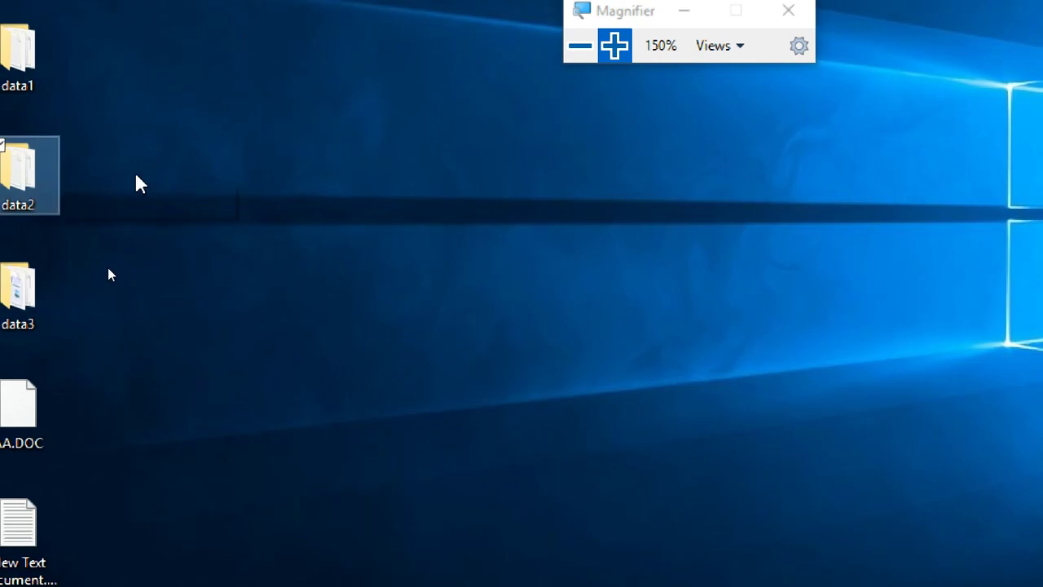
left_click(194, 154)
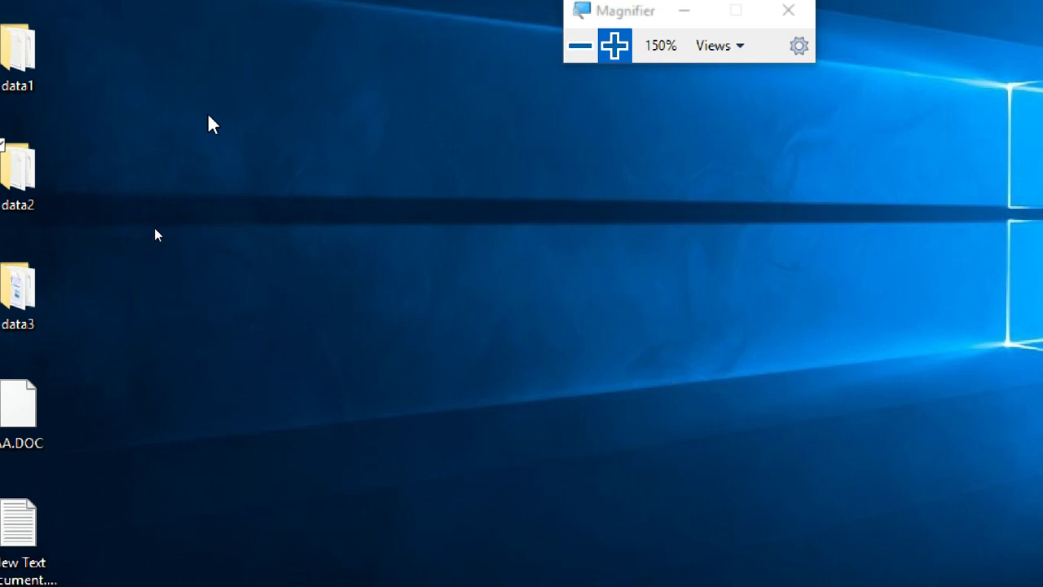
double_click(45, 173)
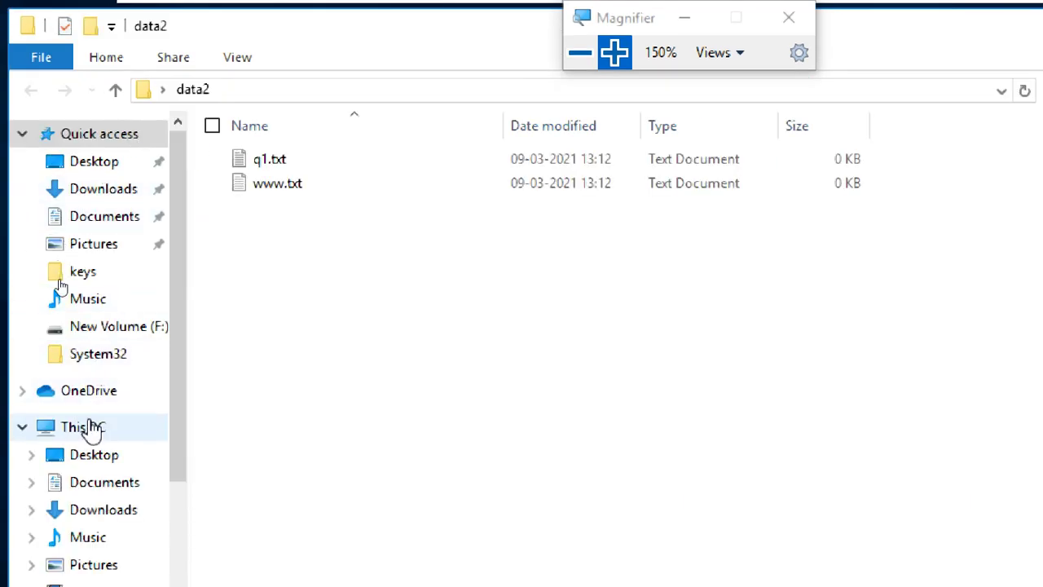
- Open This PC's Properties from the File Explorer navigation pane to view the System page
left_click(90, 428)
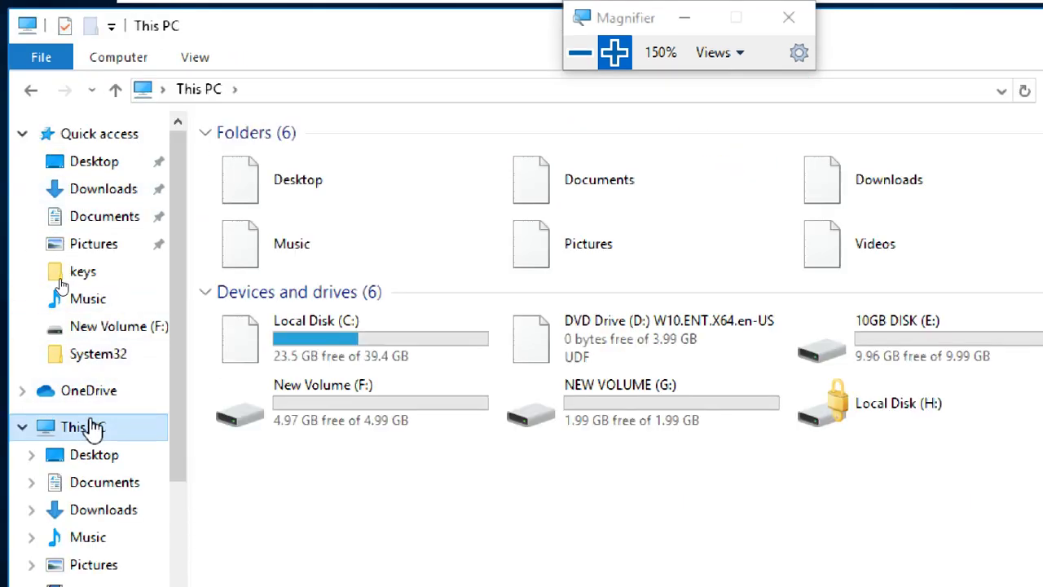
right_click(92, 428)
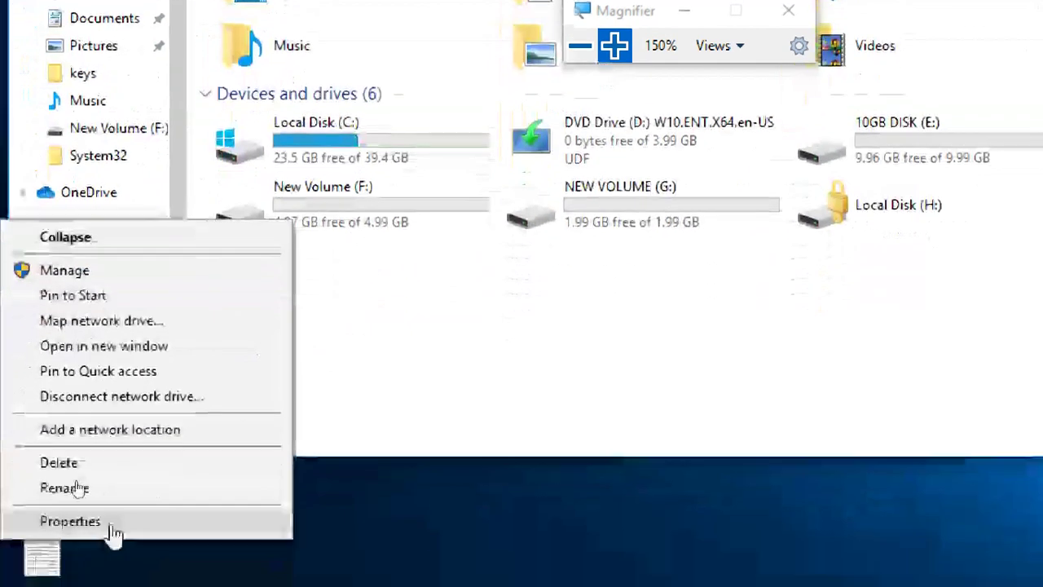
left_click(114, 525)
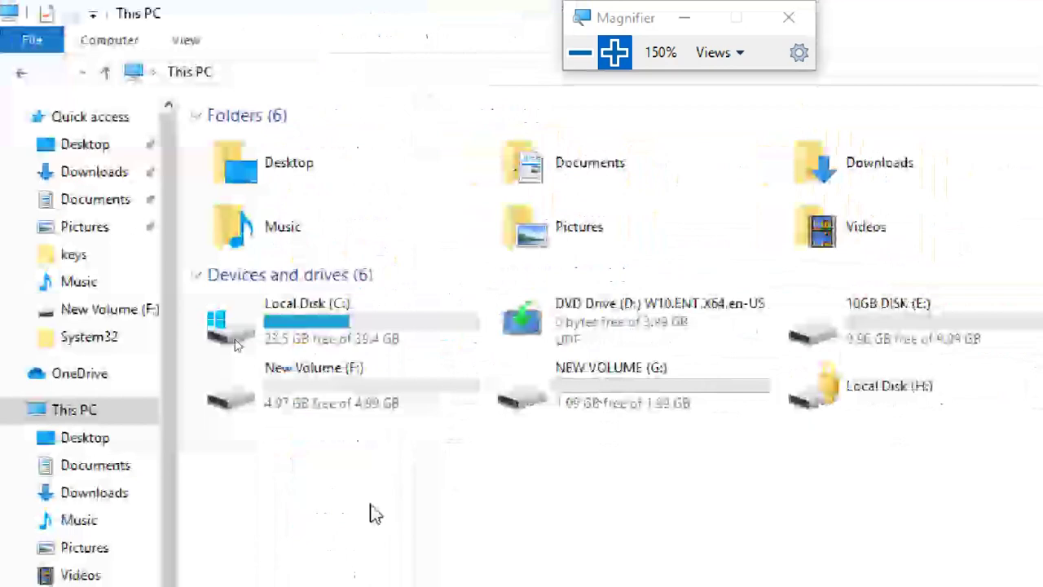
left_click(342, 428)
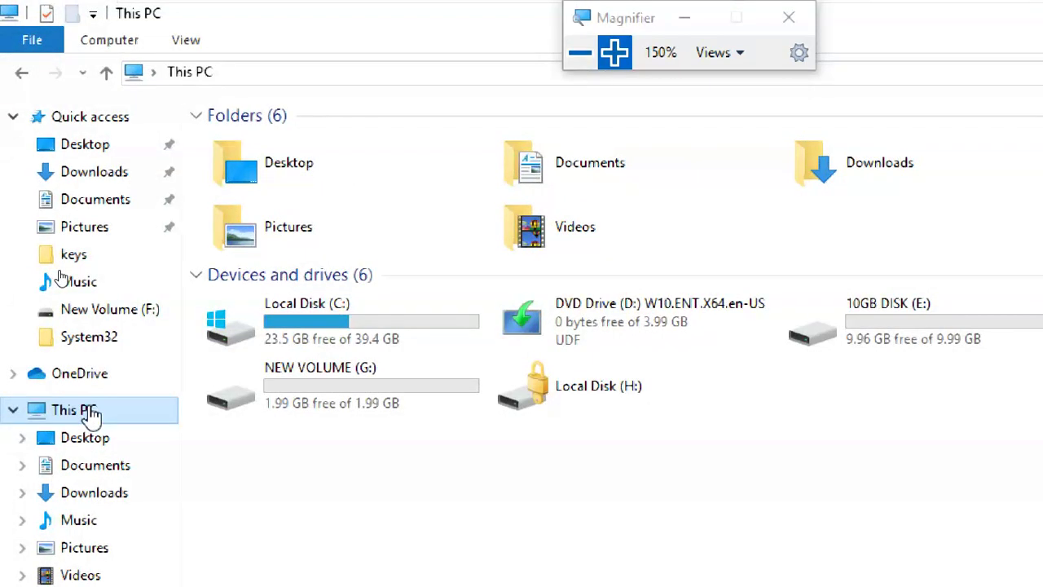
right_click(89, 414)
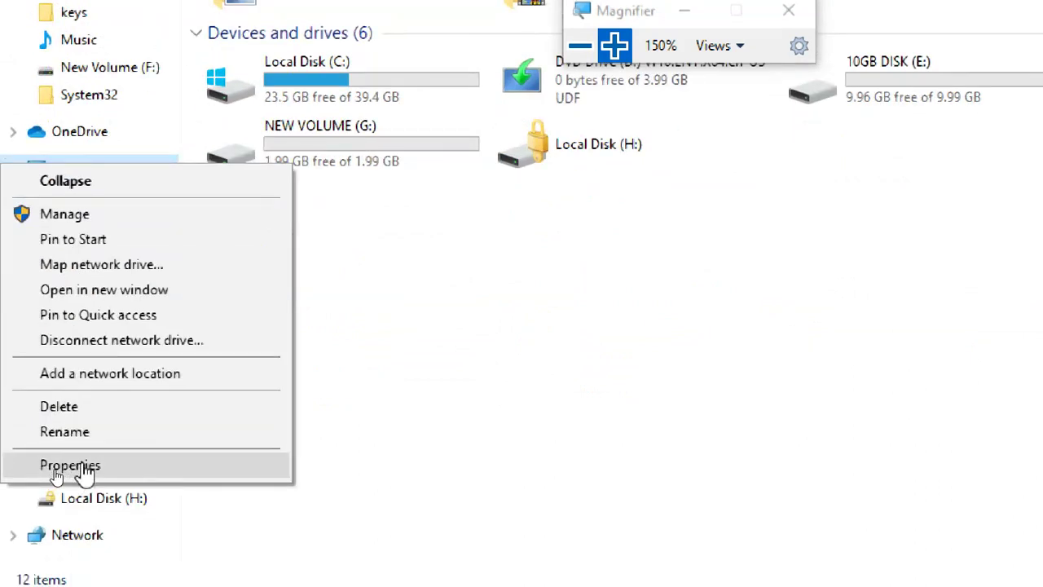
left_click(85, 467)
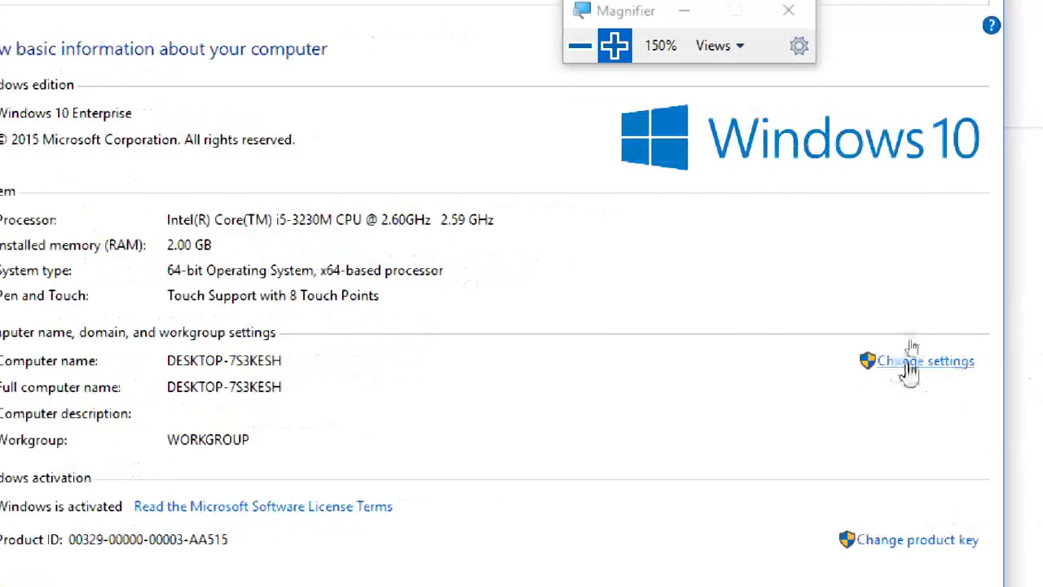
- Open System Properties via 'Change settings' beside computer name DESKTOP-7S3KESH
left_click(908, 361)
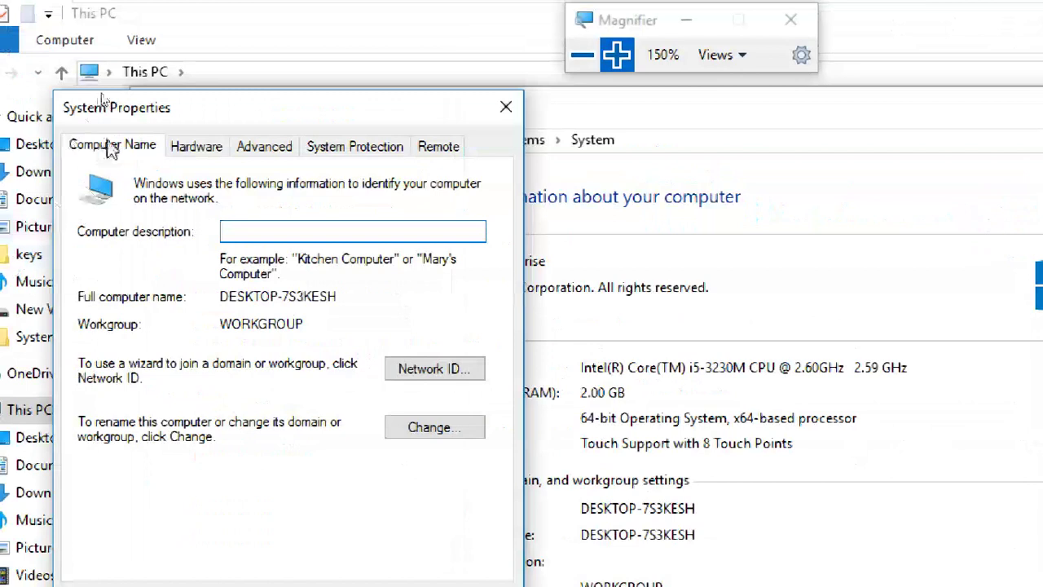
- Reposition System Properties and open the Change dialog to rename DESKTOP-7S3KESH
left_click_drag(226, 115, 262, 55)
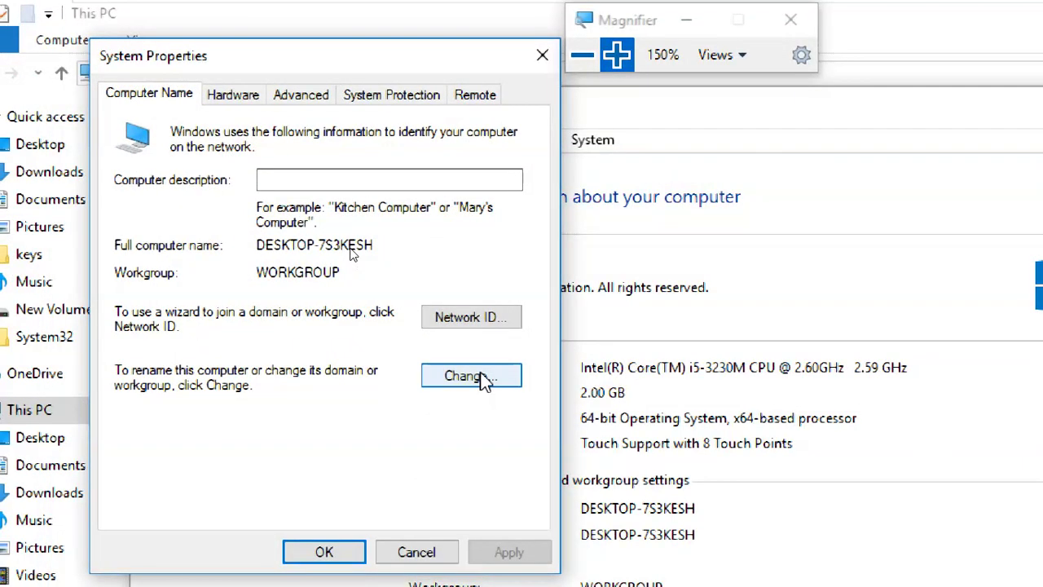
left_click(300, 174)
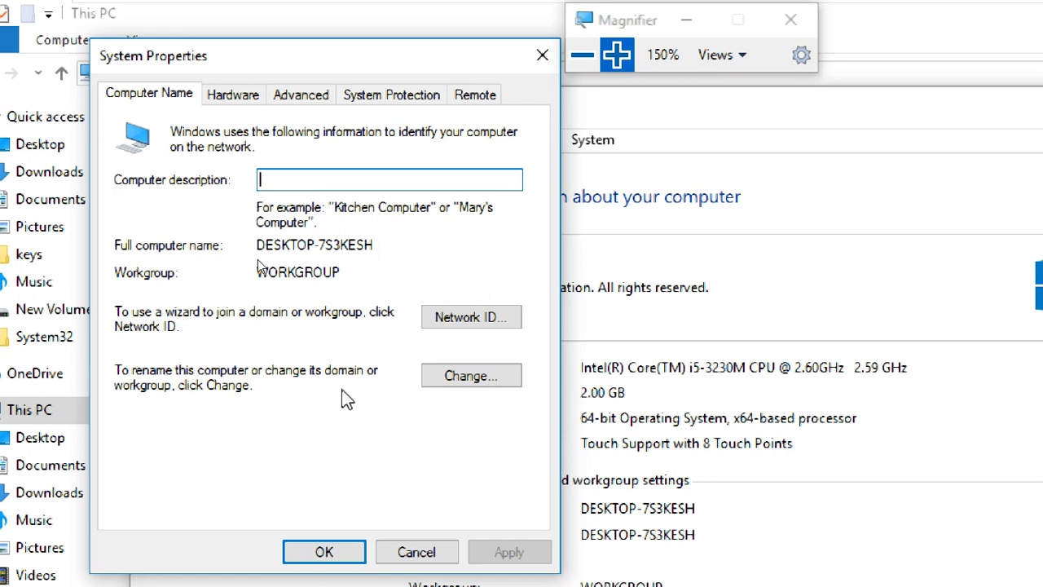
left_click(469, 382)
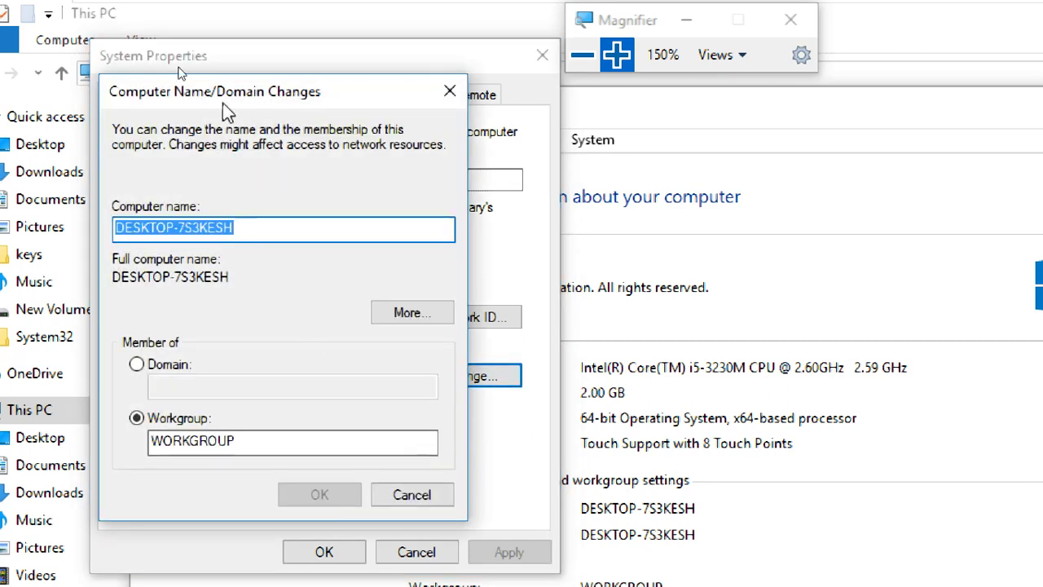
- Replace the computer name DESKTOP-7S3KESH with WINC1 in uppercase
left_click_drag(222, 103, 367, 35)
left_click(389, 165)
left_click_drag(388, 166, 251, 173)
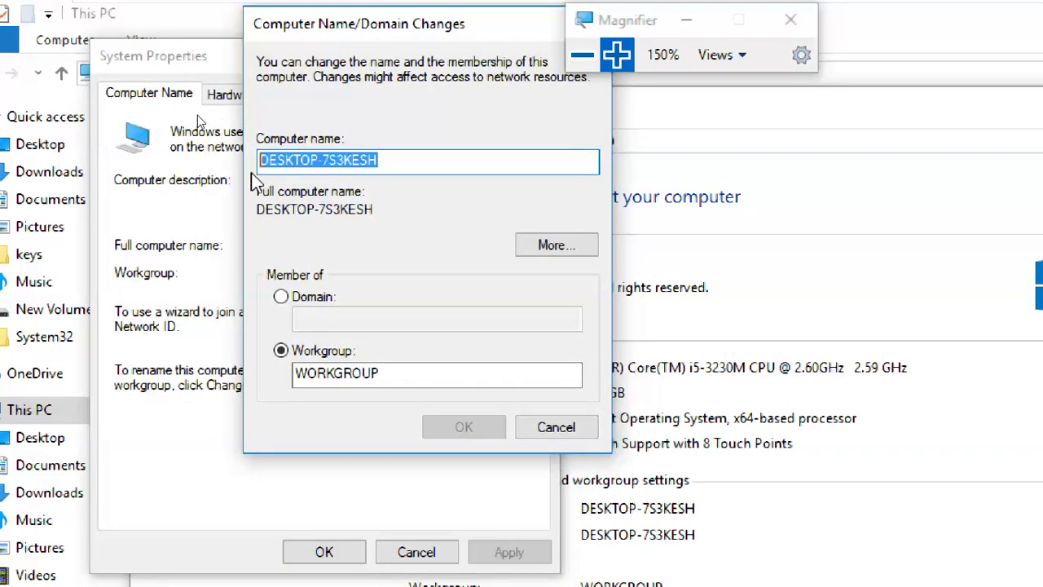
type("winc1")
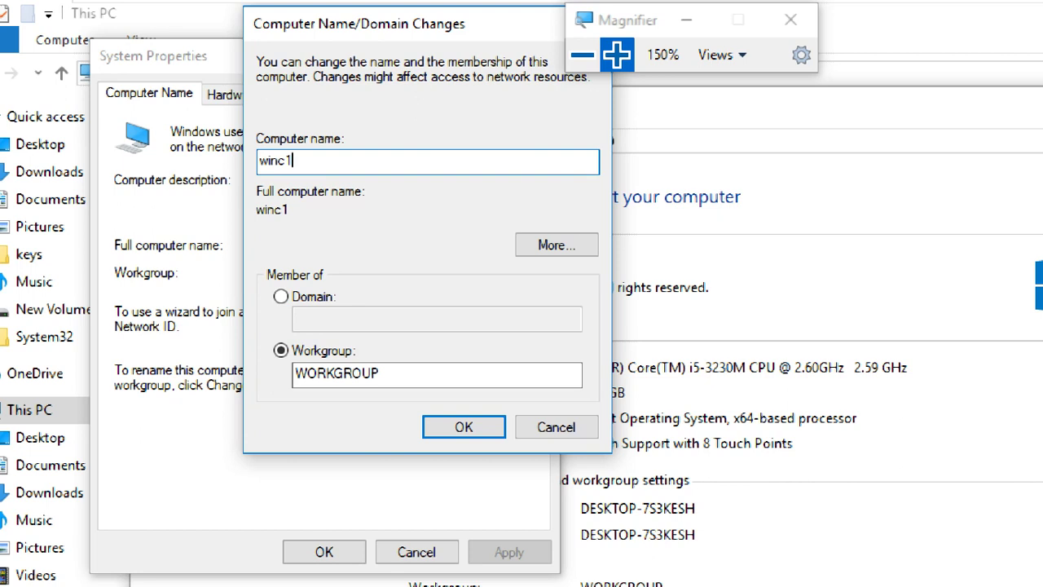
left_click_drag(315, 163, 260, 161)
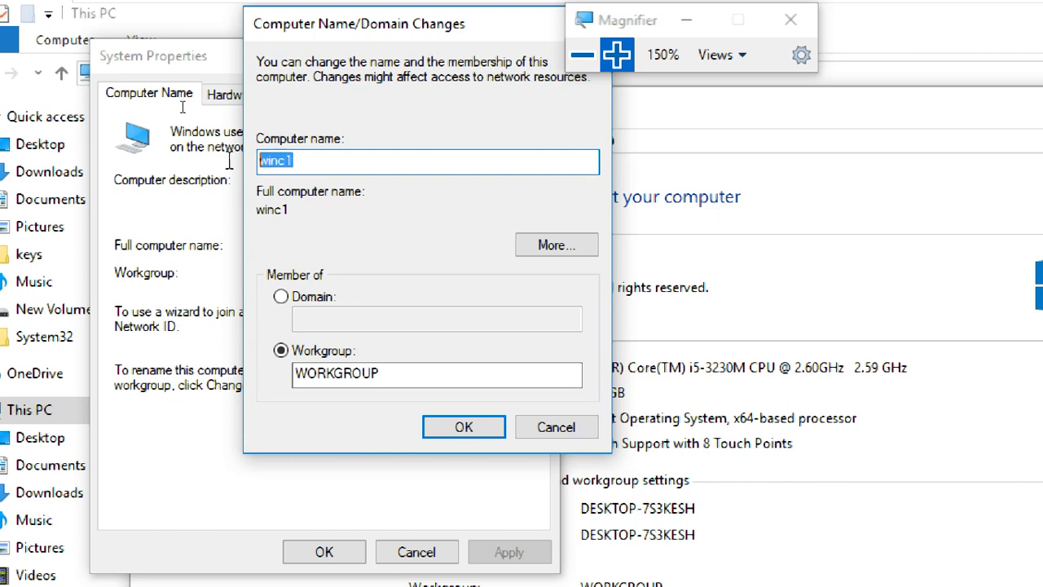
type("WI")
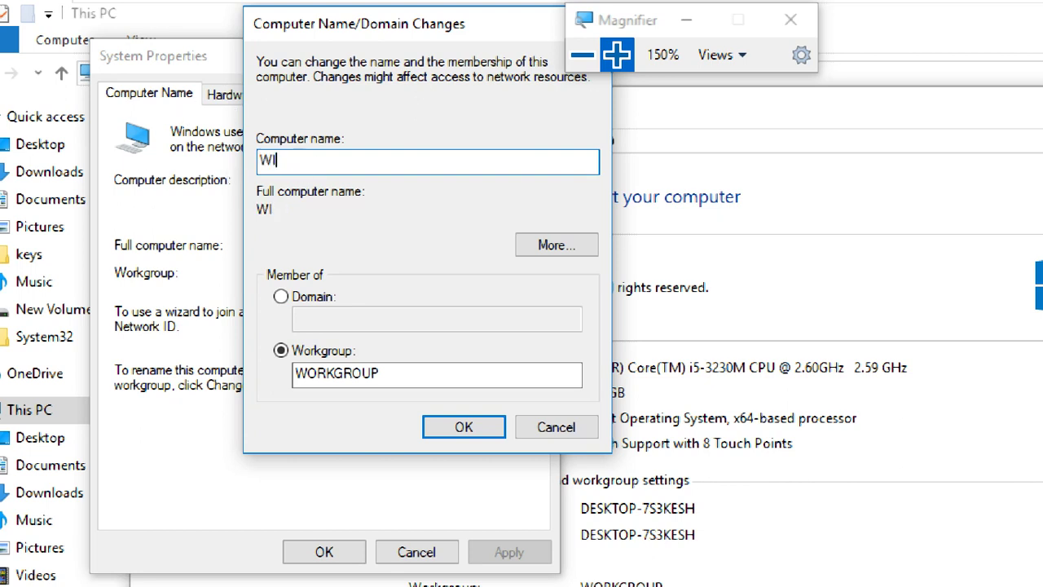
type("NC1")
- Check the DNS suffix and NetBIOS name under More..., then cancel without changes
left_click(617, 55)
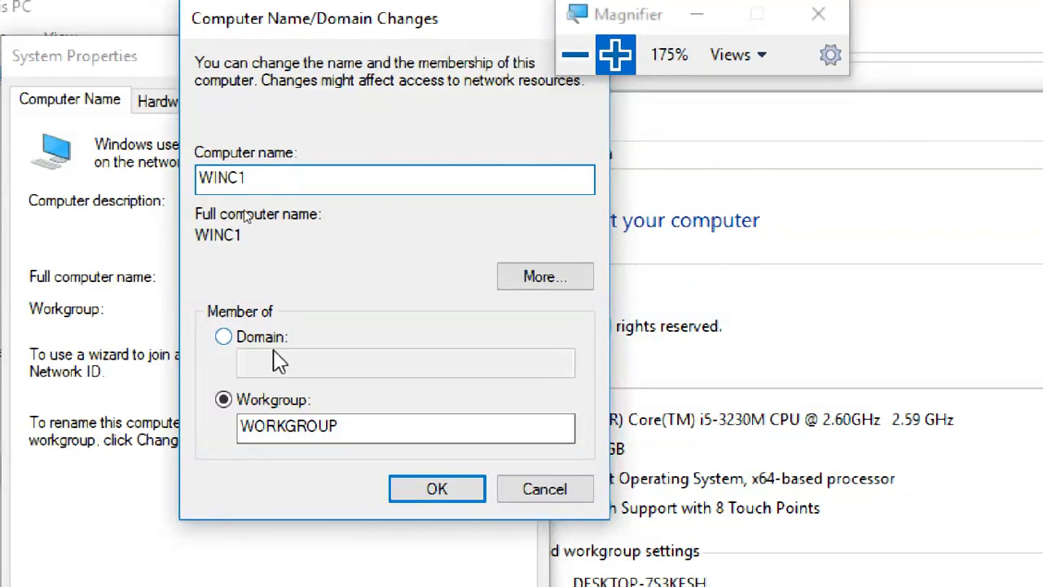
left_click(542, 278)
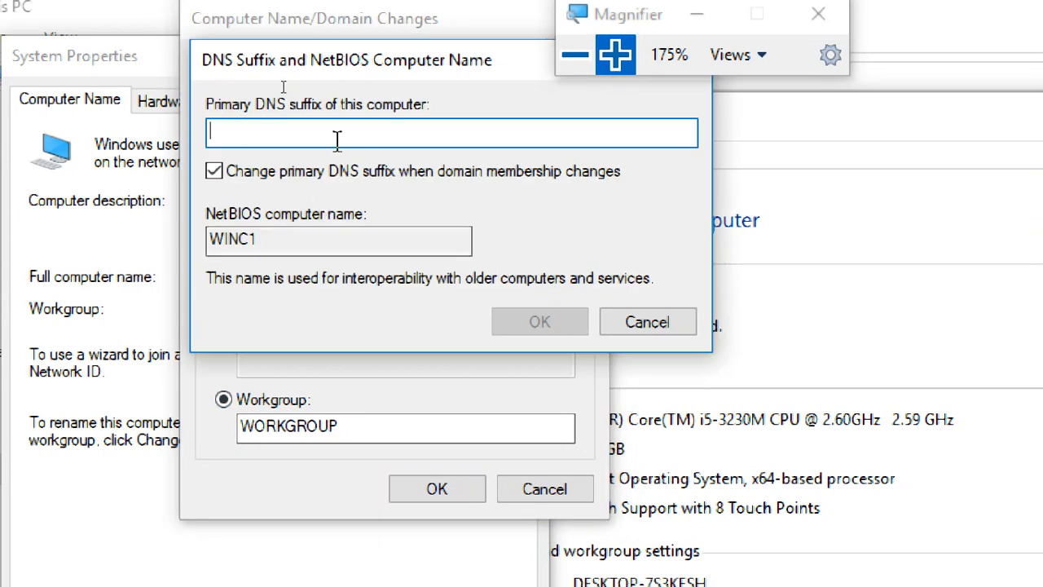
left_click(659, 327)
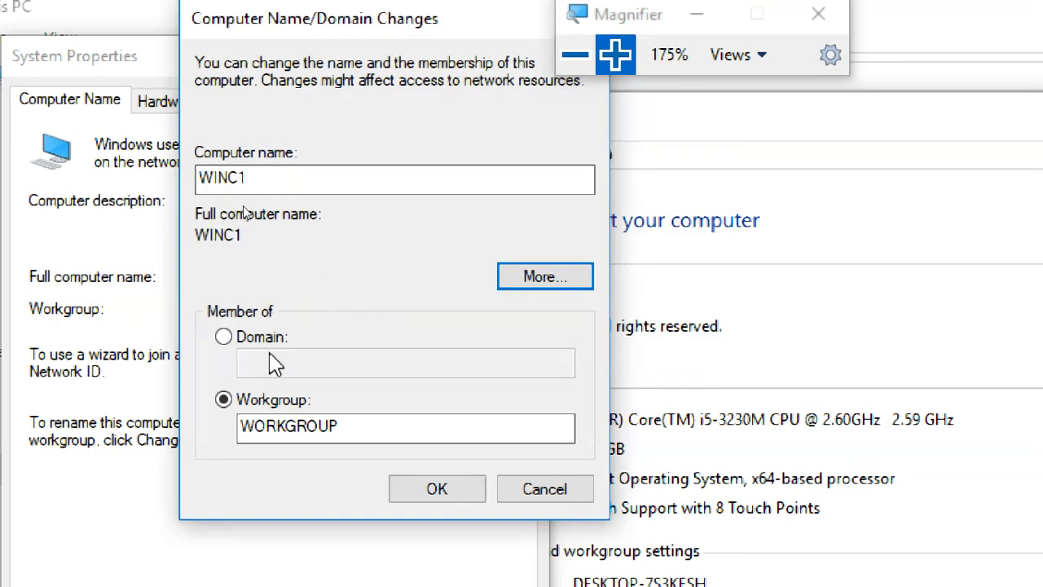
- Confirm the WORKGROUP workgroup and apply the WINC1 rename with OK
left_click(348, 431)
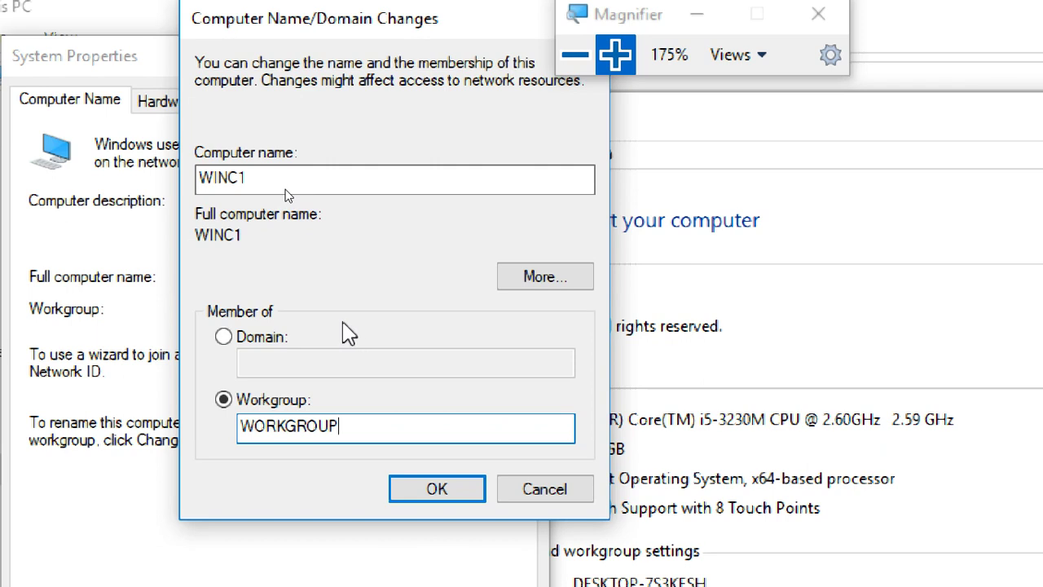
left_click(412, 487)
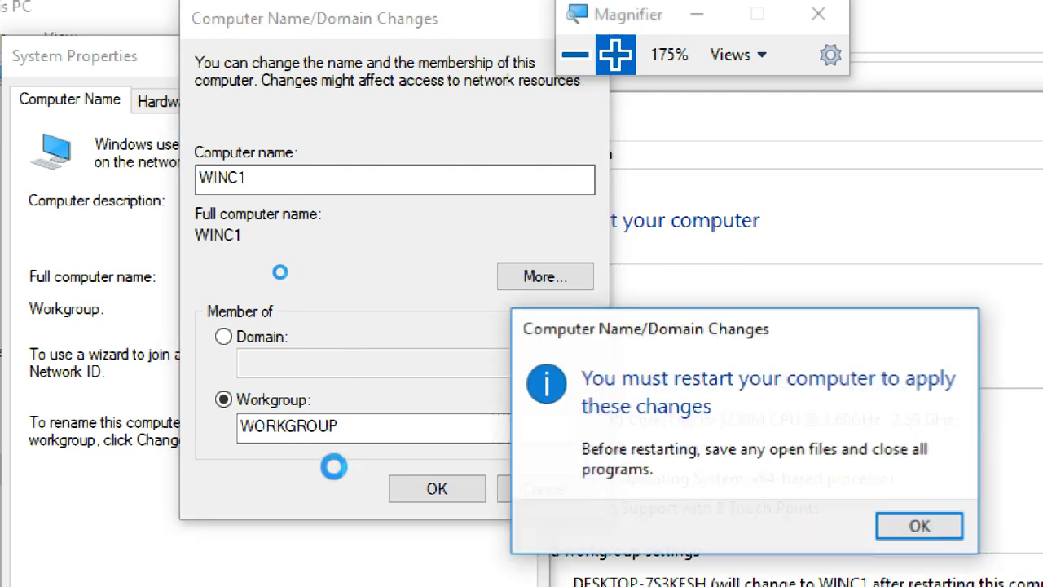
- Acknowledge the restart notice, close System Properties and restart the client now
left_click(899, 534)
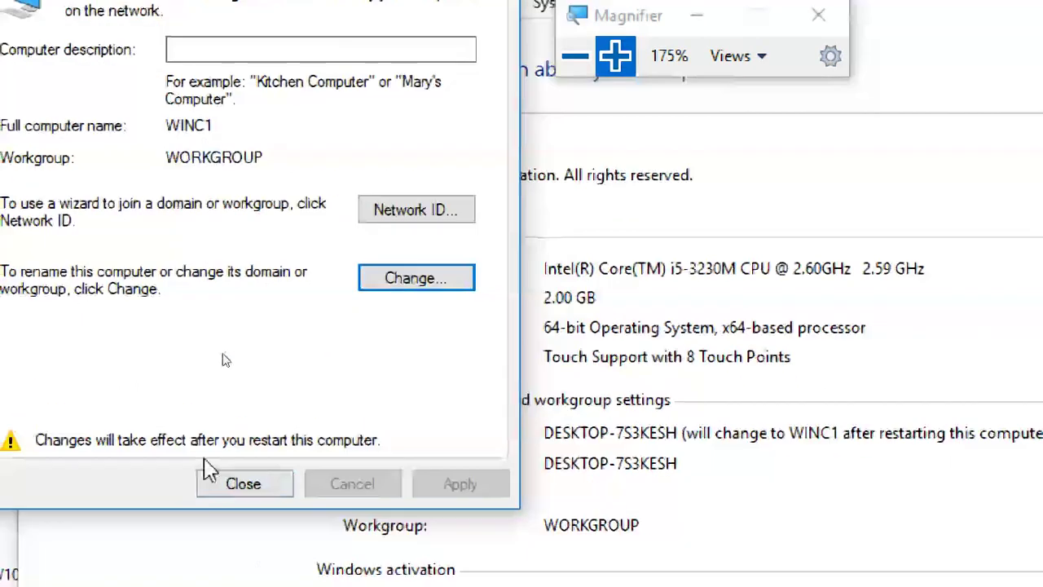
left_click(245, 561)
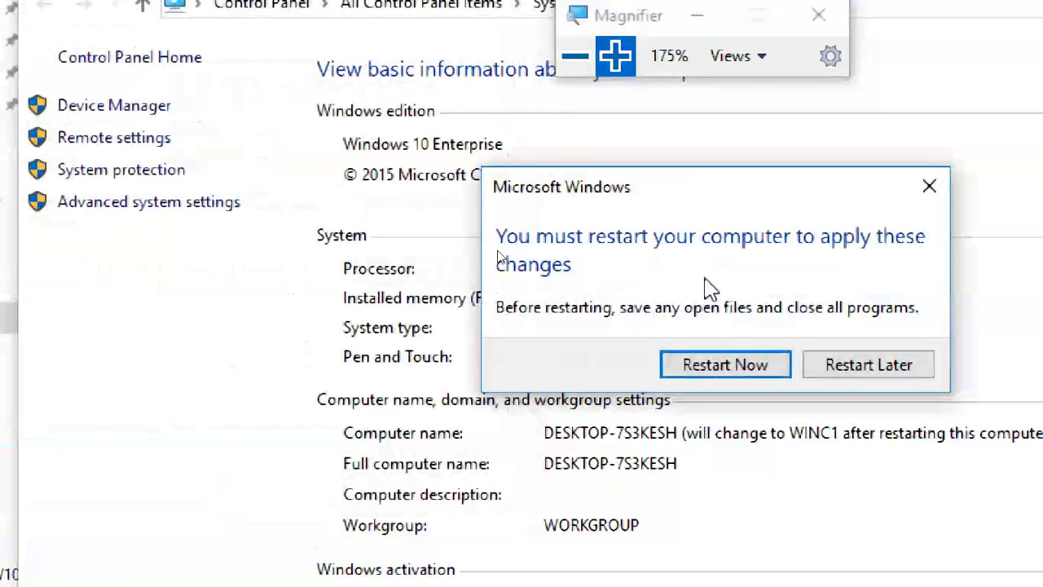
left_click(721, 370)
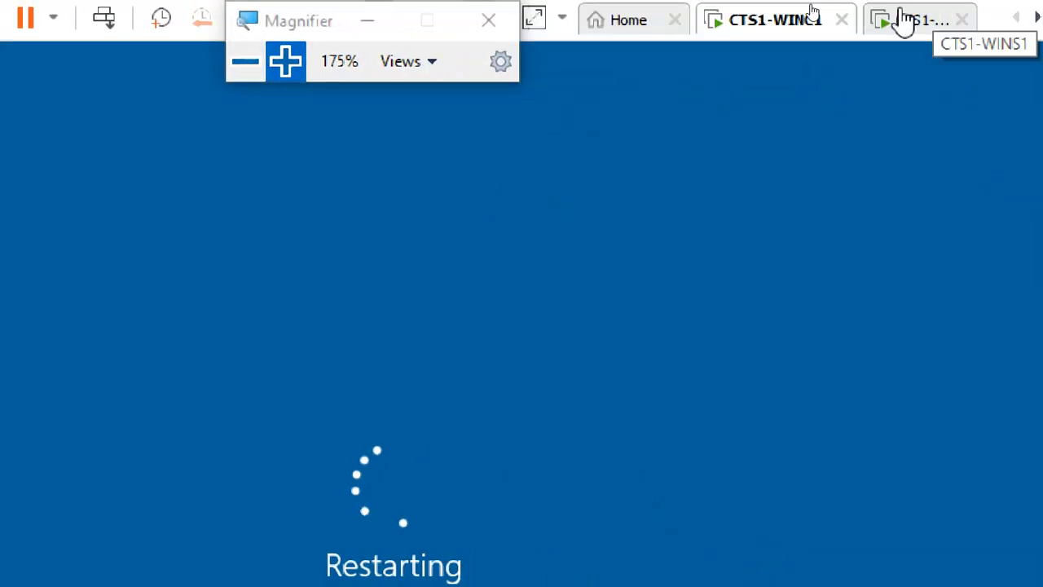
- Switch to the CTS1-WINS1 VM and zoom out to see its whole lock screen
left_click(905, 21)
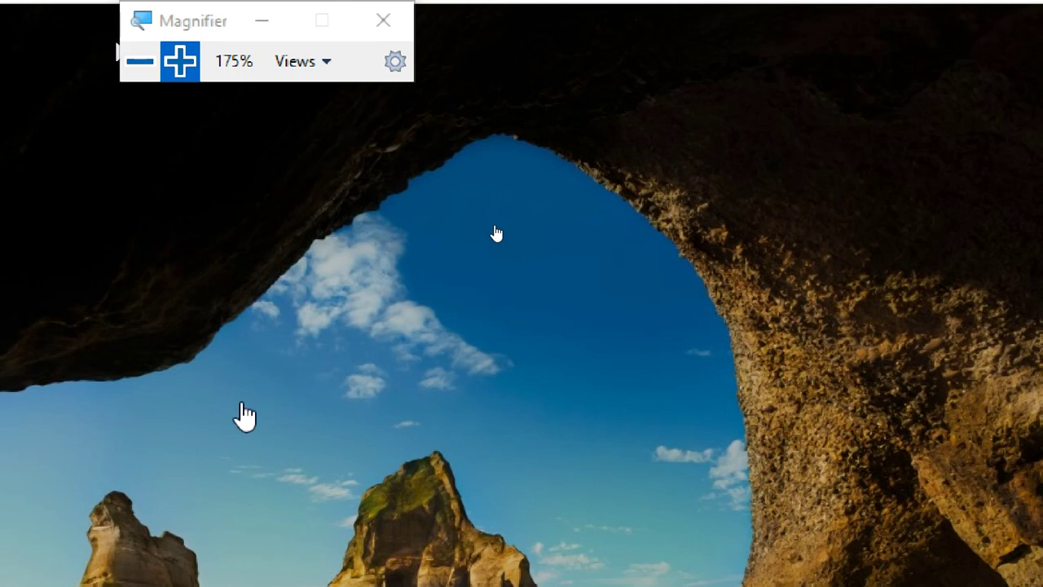
left_click(139, 61)
left_click(139, 61)
left_click(281, 47)
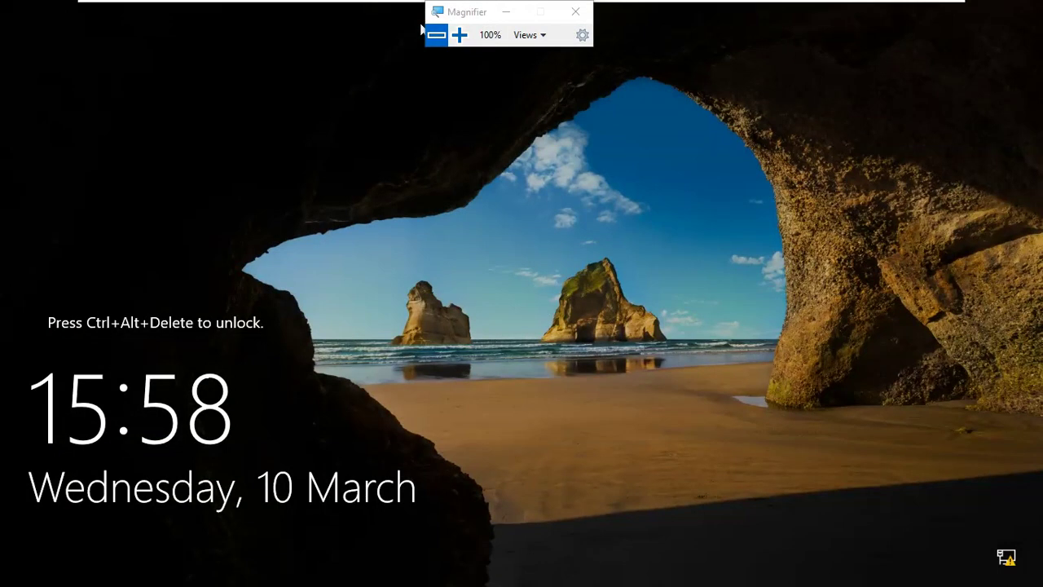
- Sign in to the server with Ctrl+Alt+Delete and the Administrator password
key("ctrl+alt+Delete")
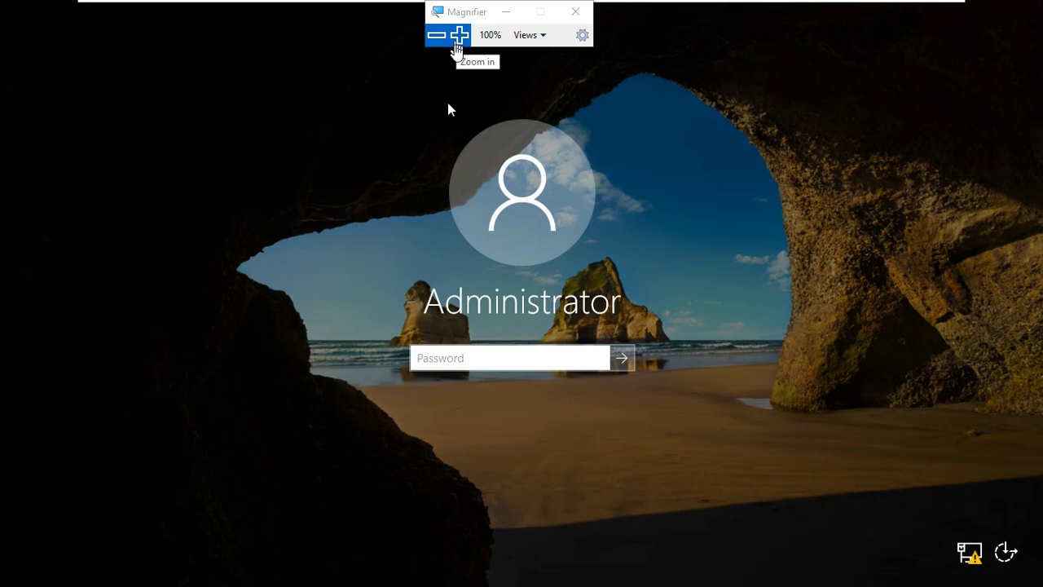
left_click(461, 37)
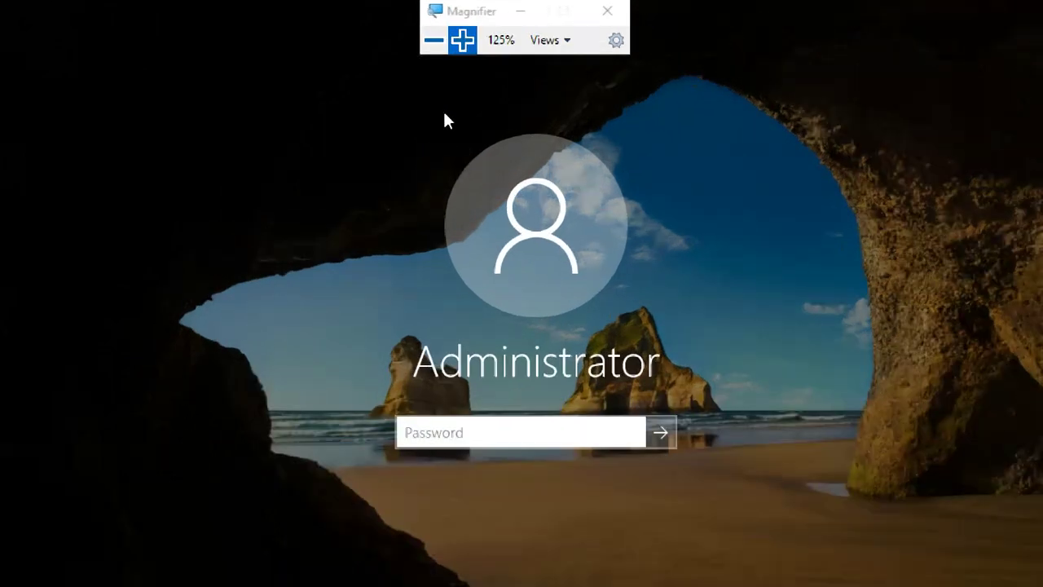
type("*********")
key("Return")
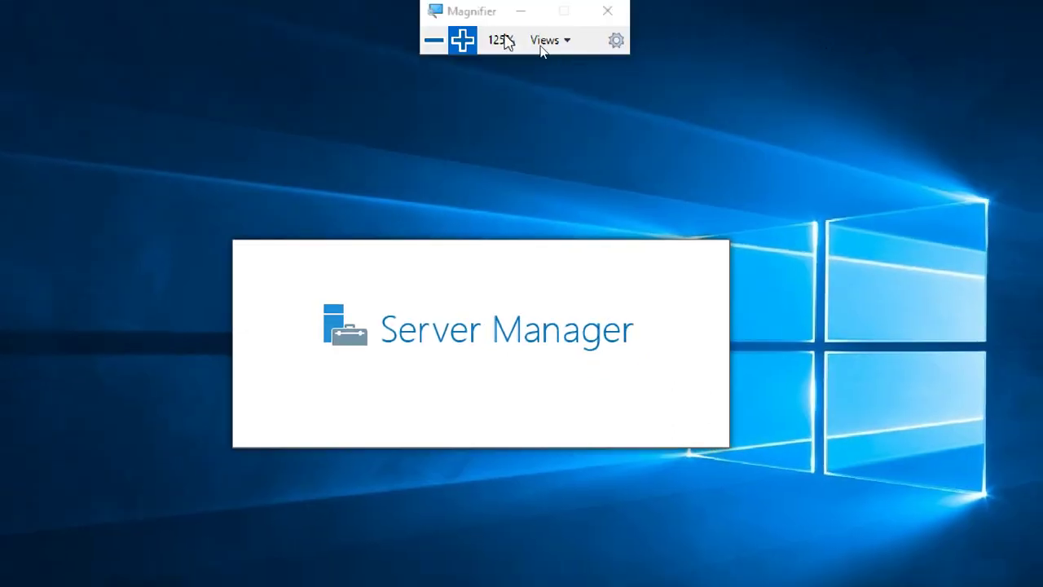
- Move the Magnifier aside, refresh the Server Manager Dashboard and open the Help menu
left_click_drag(474, 21, 861, 44)
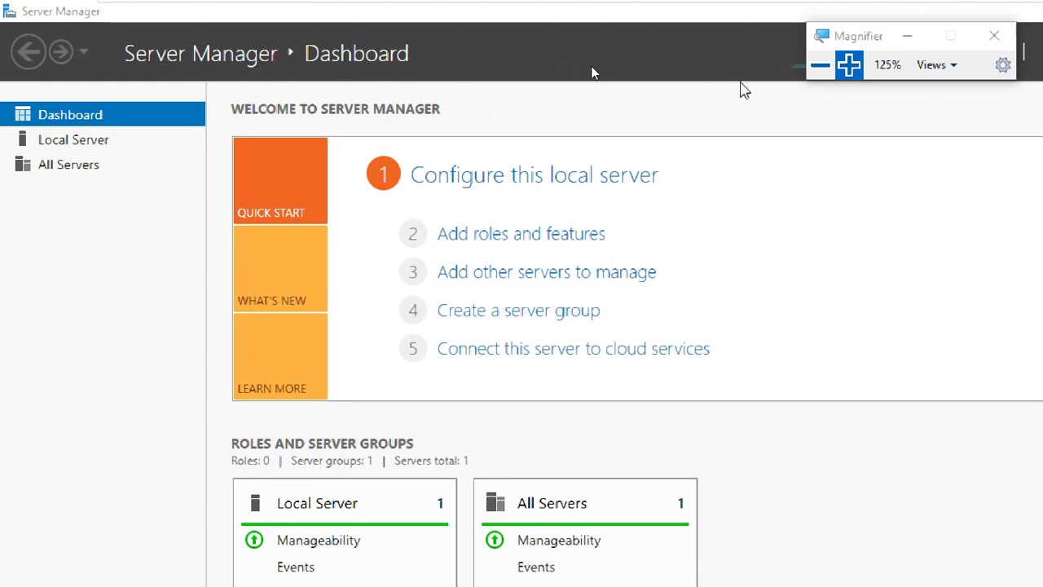
left_click_drag(848, 39, 841, 163)
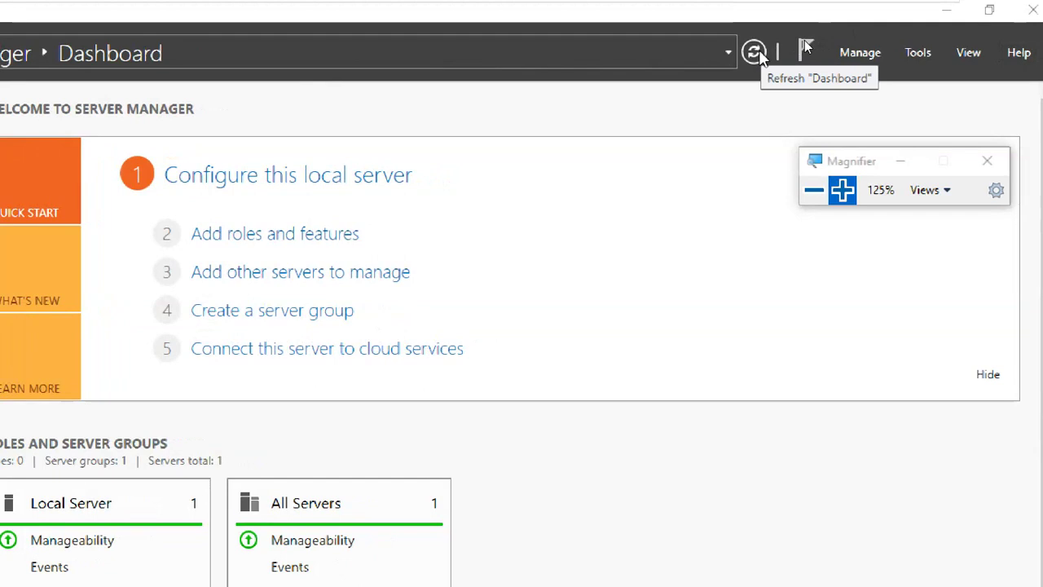
left_click(754, 52)
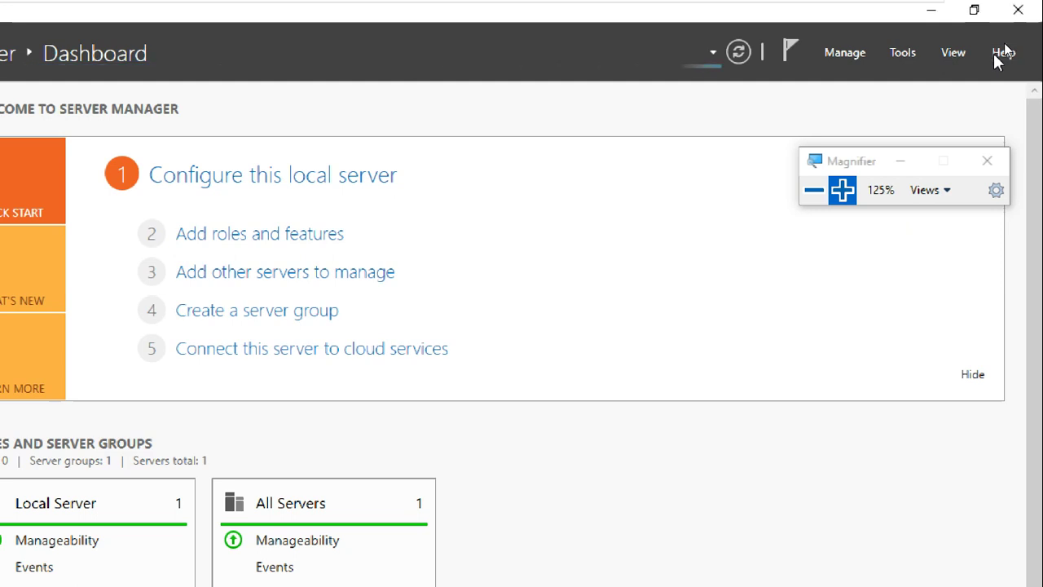
left_click(1003, 52)
left_click_drag(856, 161, 928, 260)
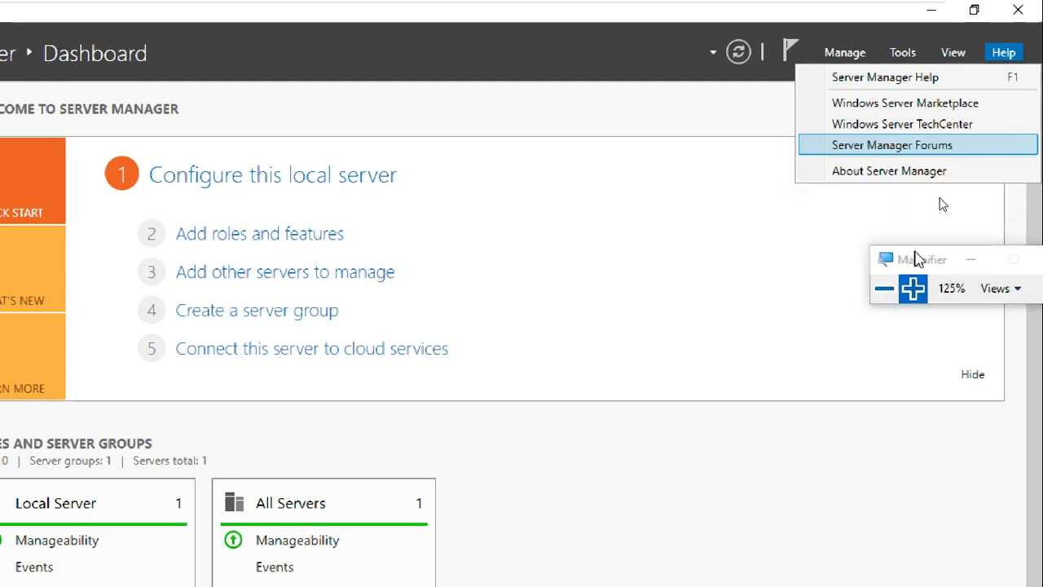
left_click(887, 177)
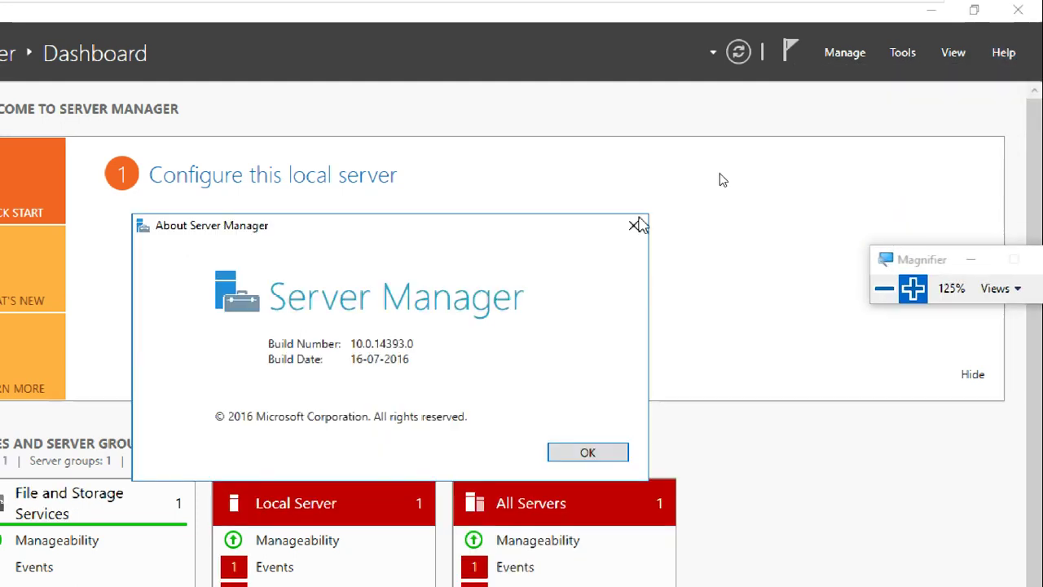
left_click(585, 453)
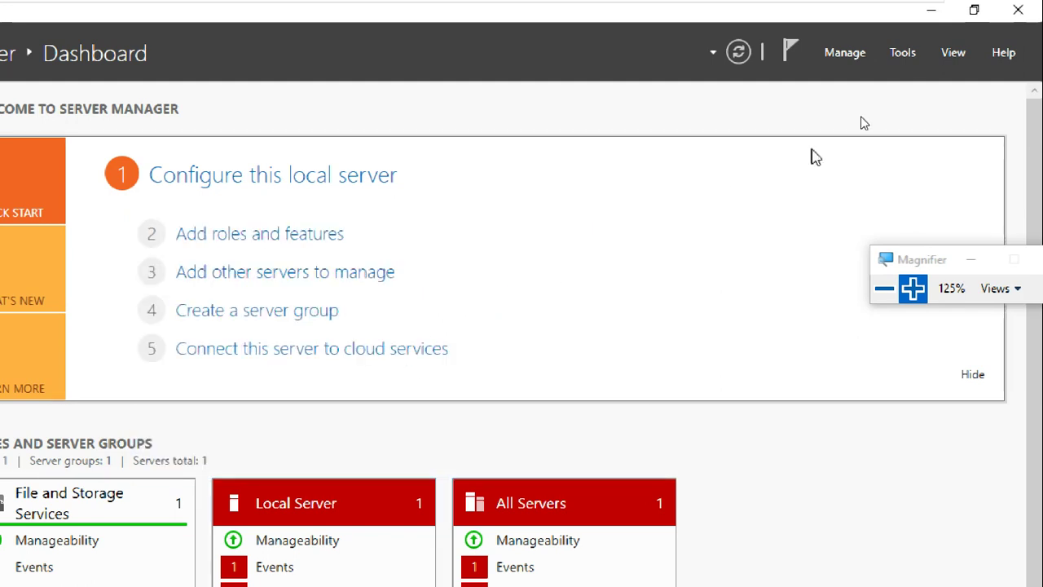
left_click(1001, 52)
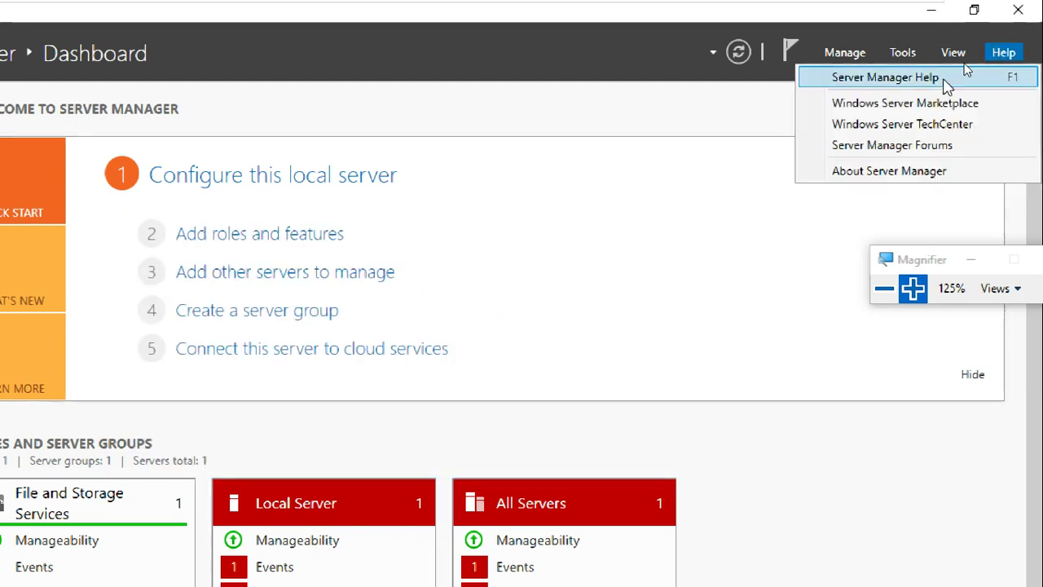
left_click(951, 51)
left_click(951, 55)
left_click(999, 52)
left_click(1001, 52)
left_click(997, 53)
left_click(998, 54)
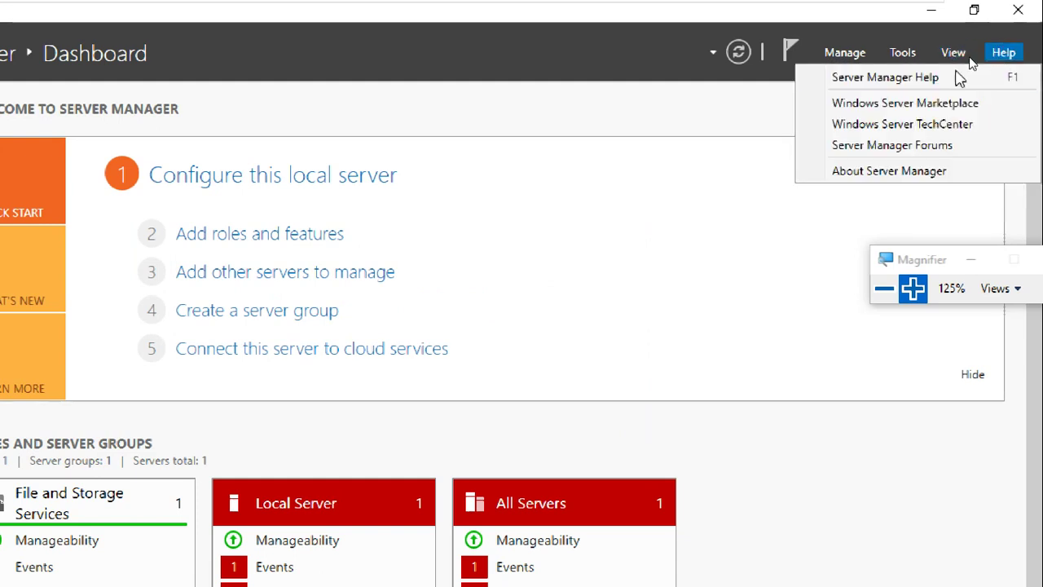
left_click(934, 79)
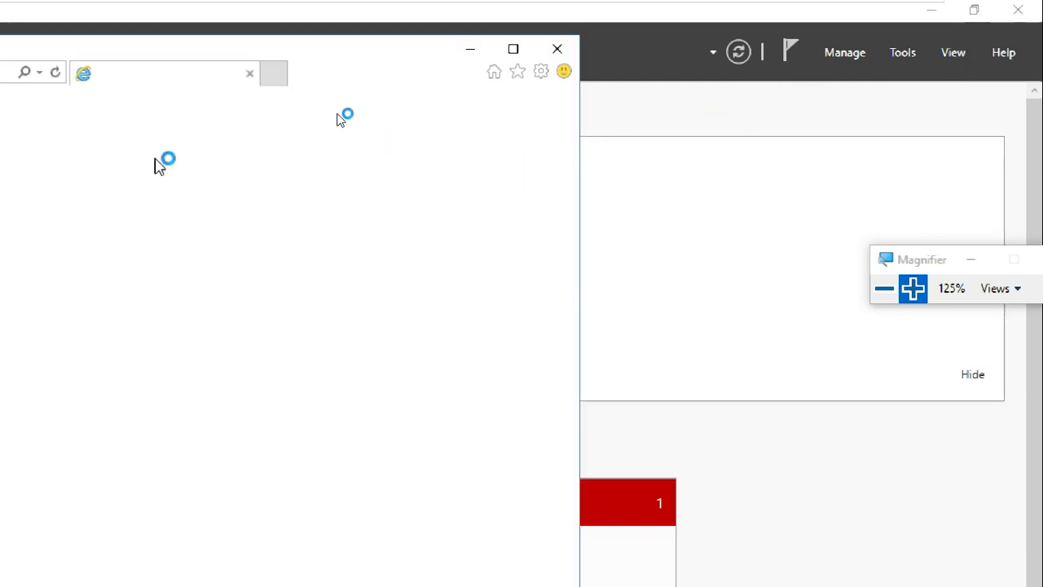
left_click(558, 41)
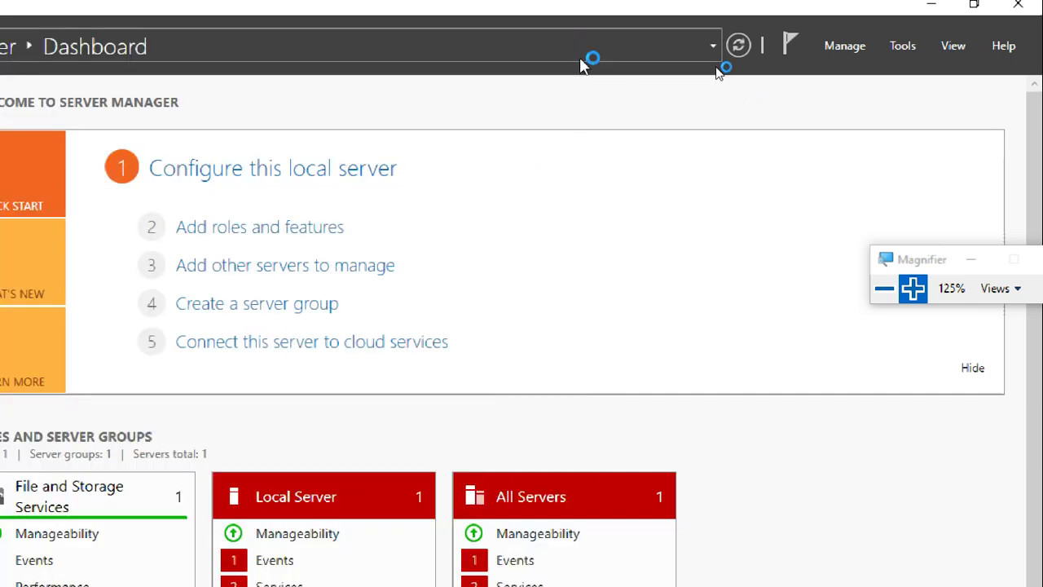
left_click(832, 45)
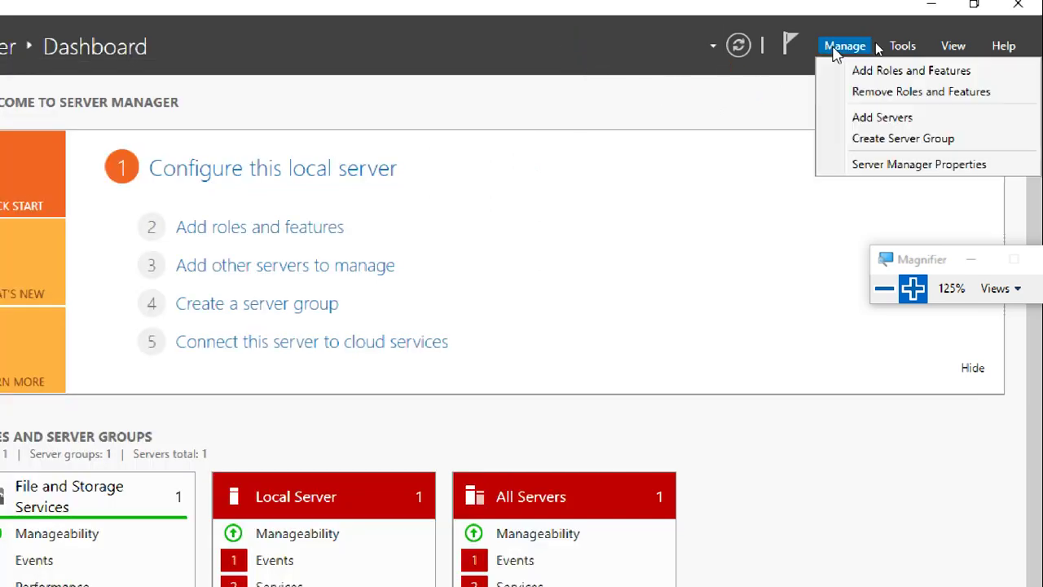
left_click(891, 166)
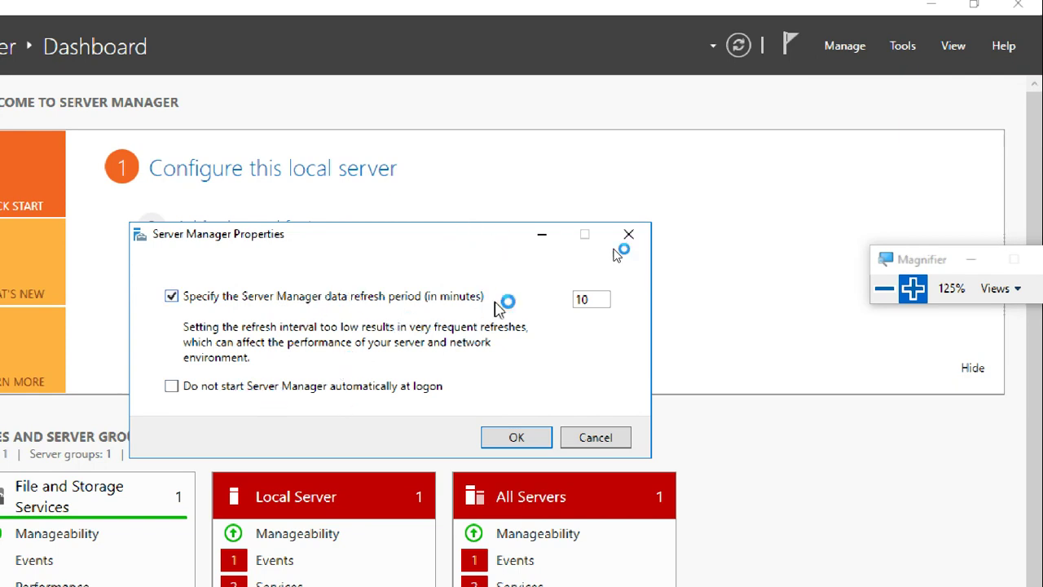
left_click(584, 301)
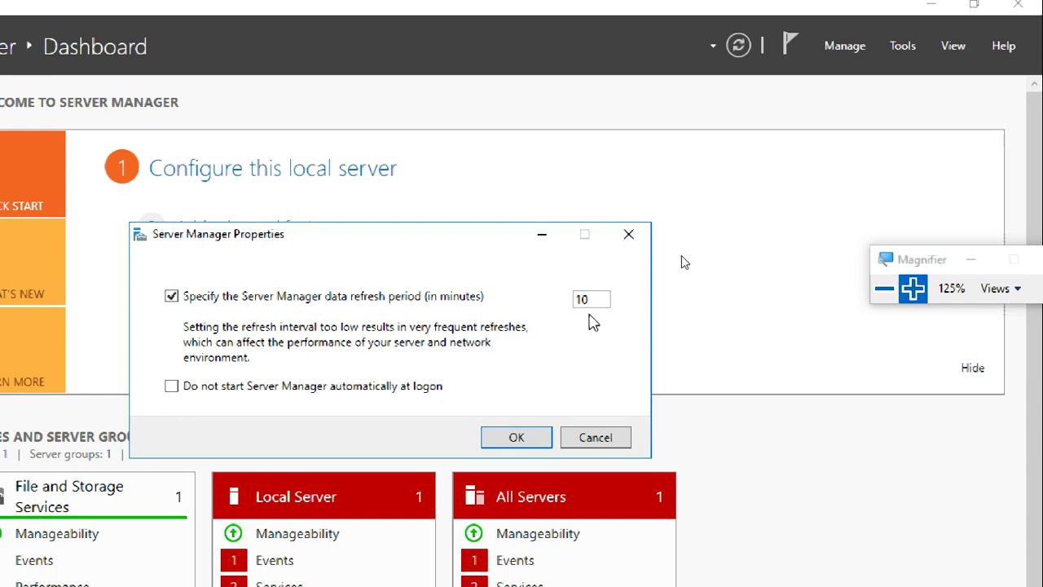
double_click(594, 301)
left_click(616, 437)
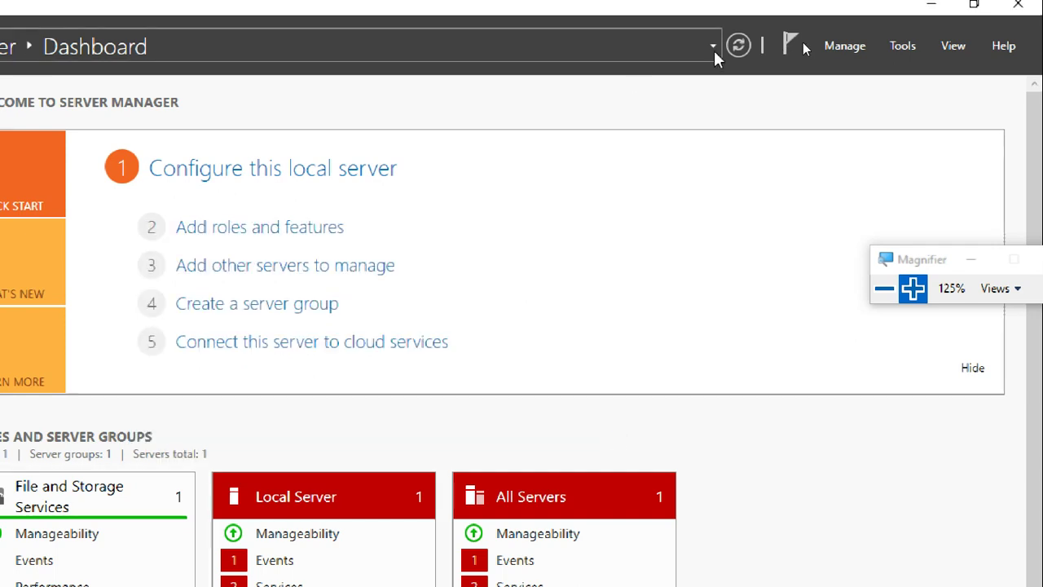
left_click(863, 45)
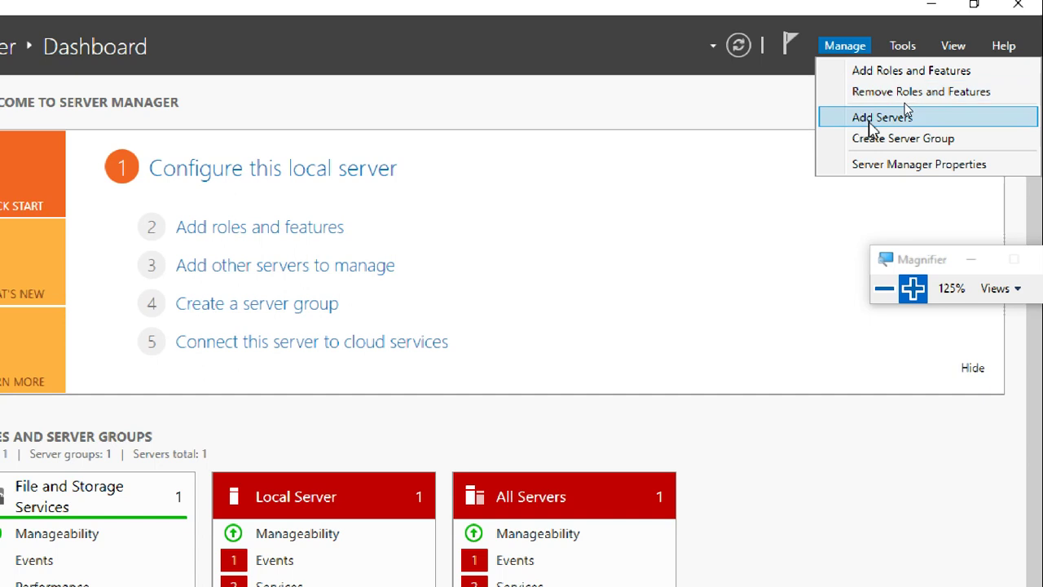
left_click(752, 108)
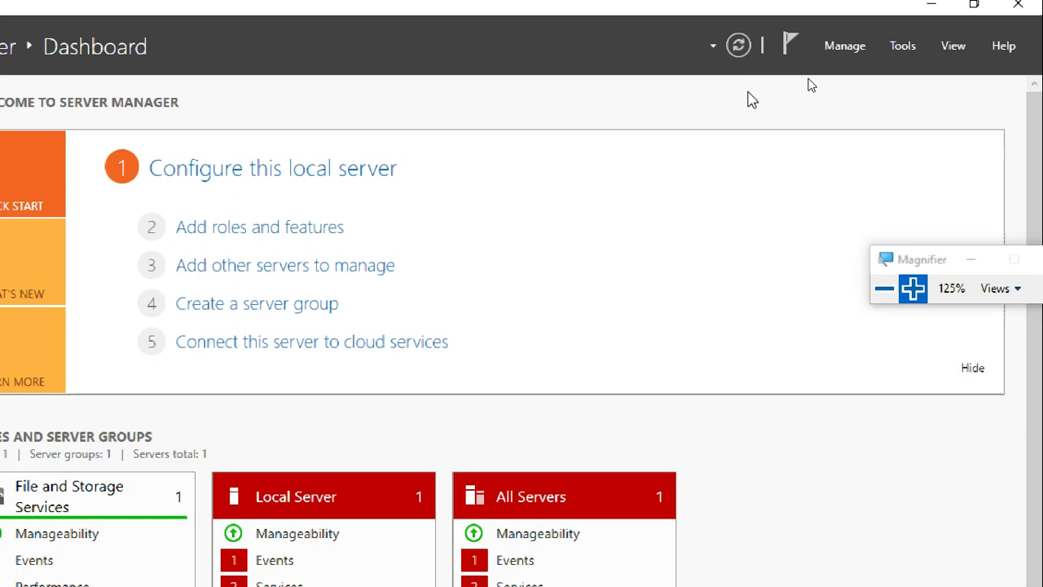
left_click(845, 45)
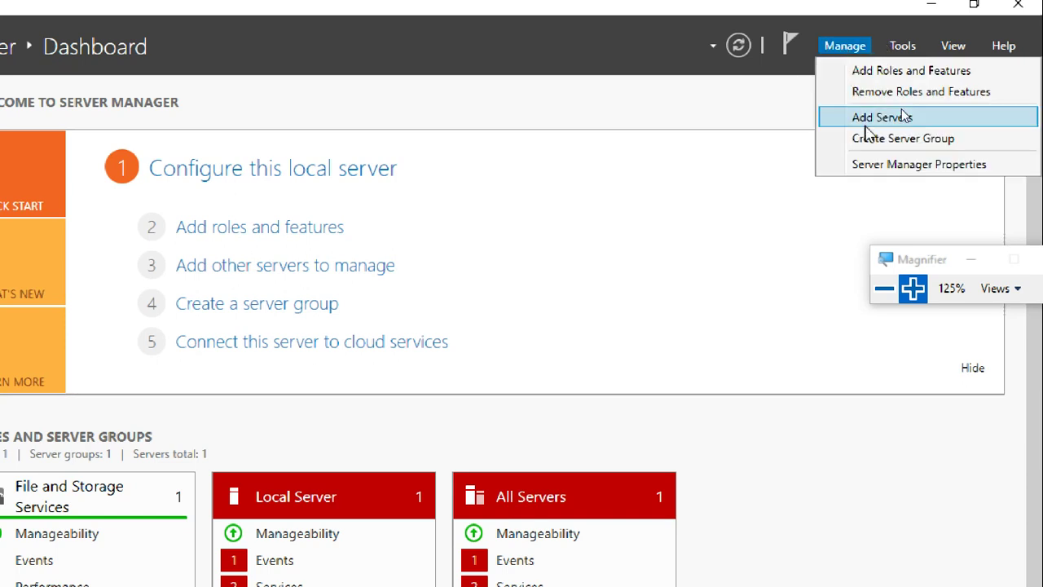
left_click(888, 92)
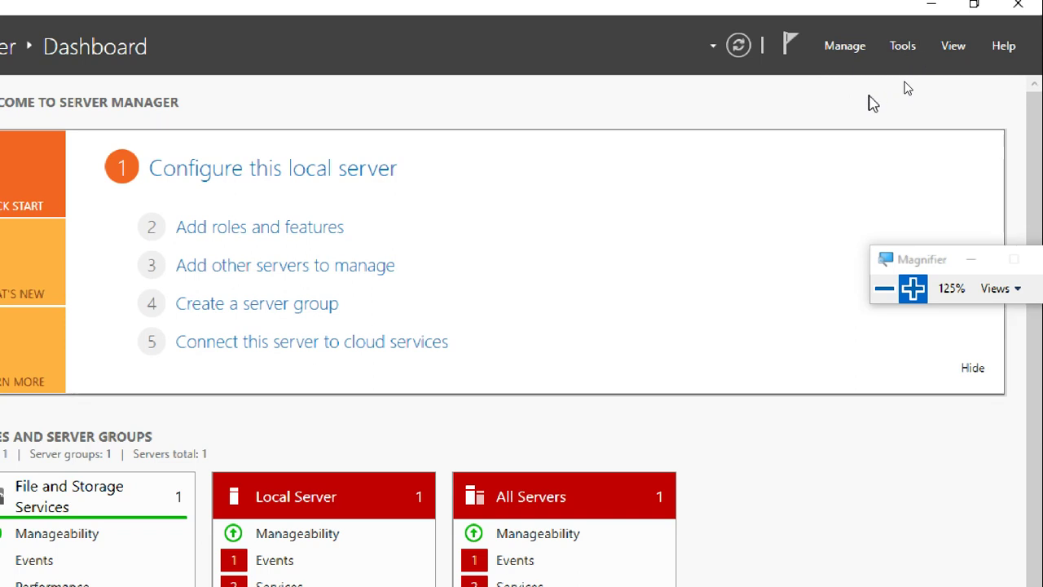
left_click(909, 47)
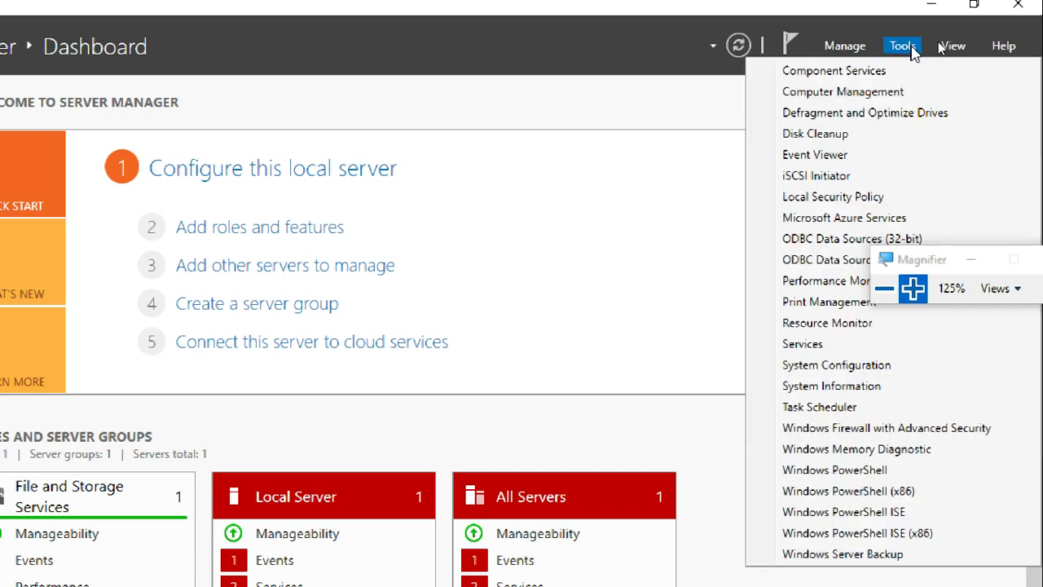
left_click(848, 48)
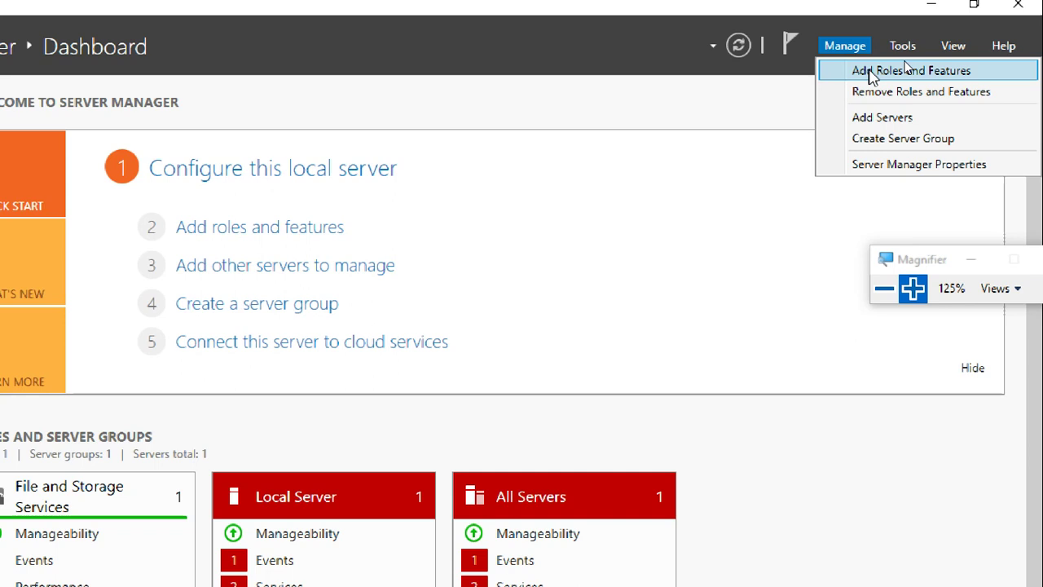
left_click(911, 46)
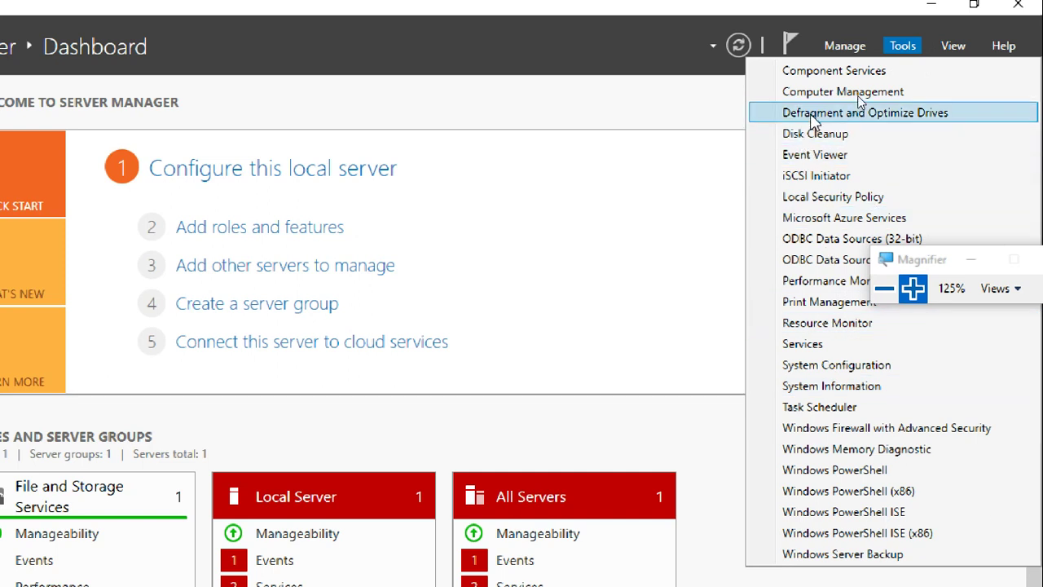
left_click(687, 108)
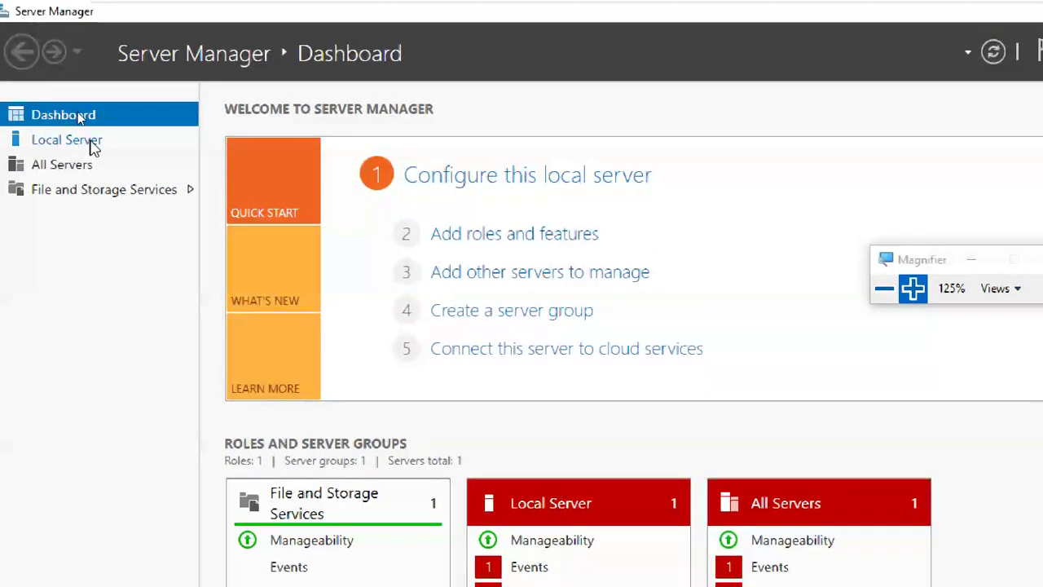
- Open the Local Server page showing computer name WIN-CDSAICK601U in WORKGROUP
left_click(91, 141)
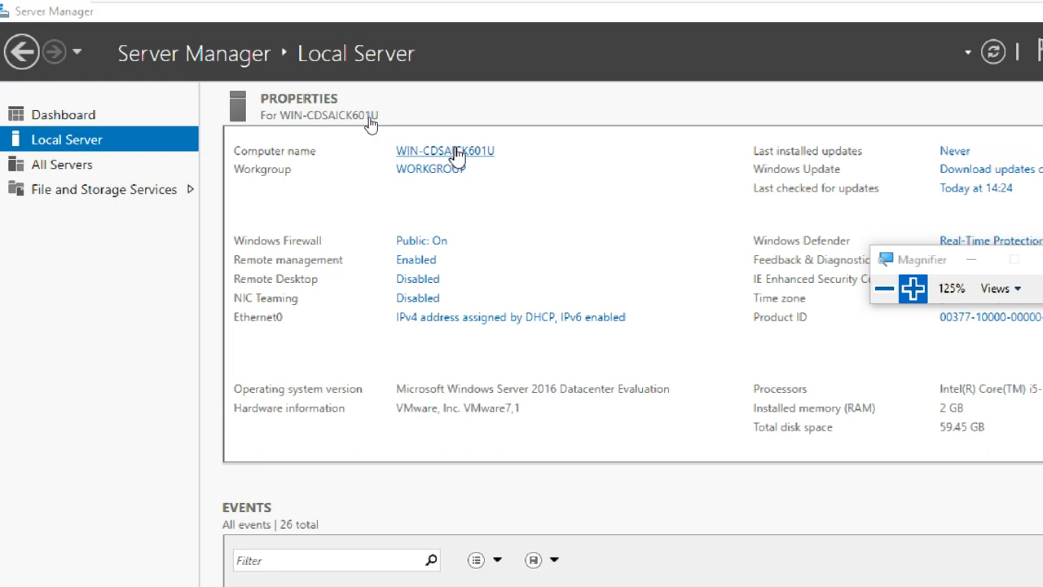
- Rename the server from WIN-CDSAICK601U to WINS1 through System Properties
left_click(414, 151)
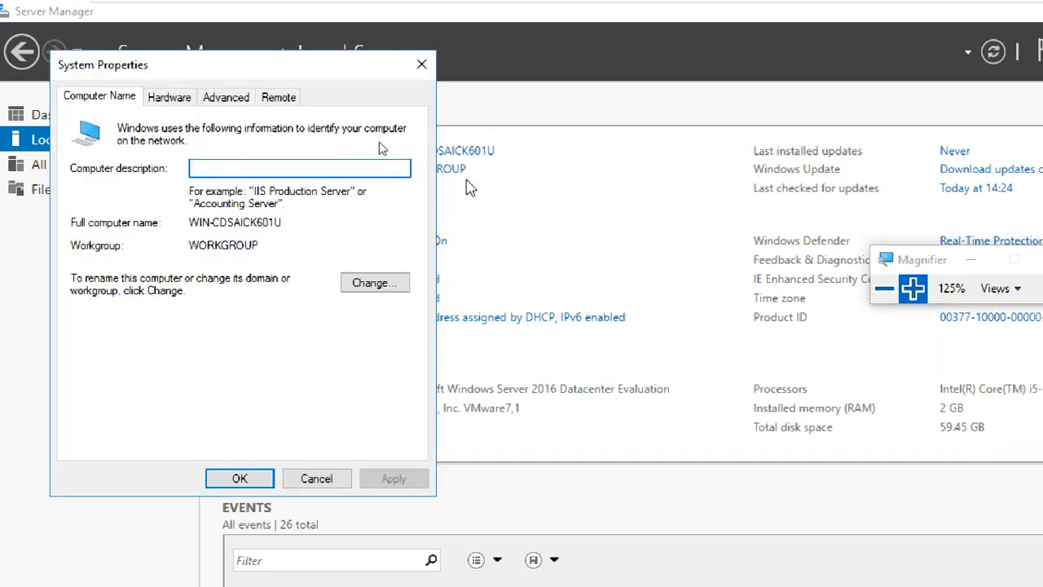
left_click_drag(270, 65, 541, 42)
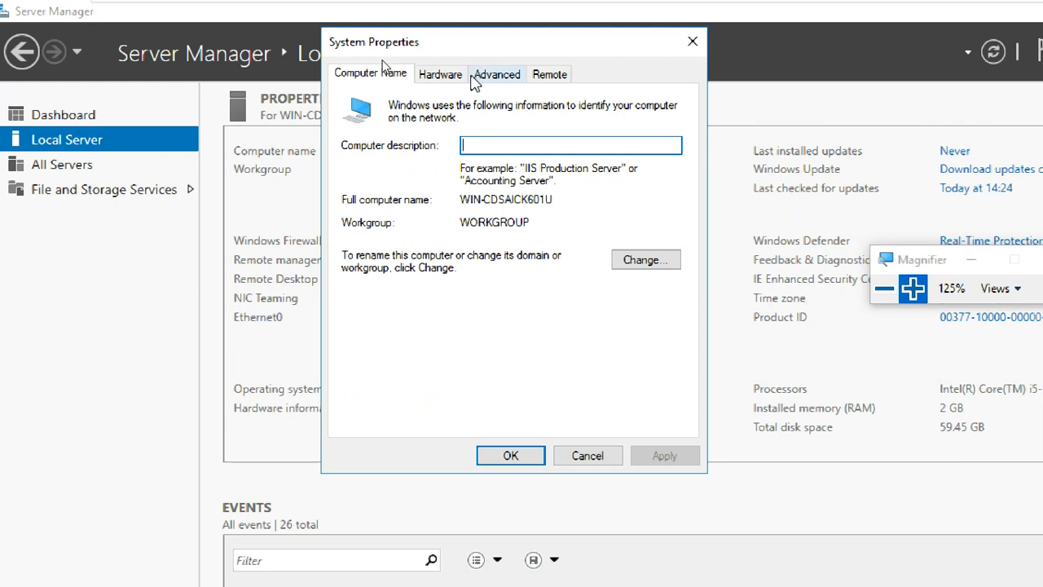
left_click(664, 259)
left_click(464, 186)
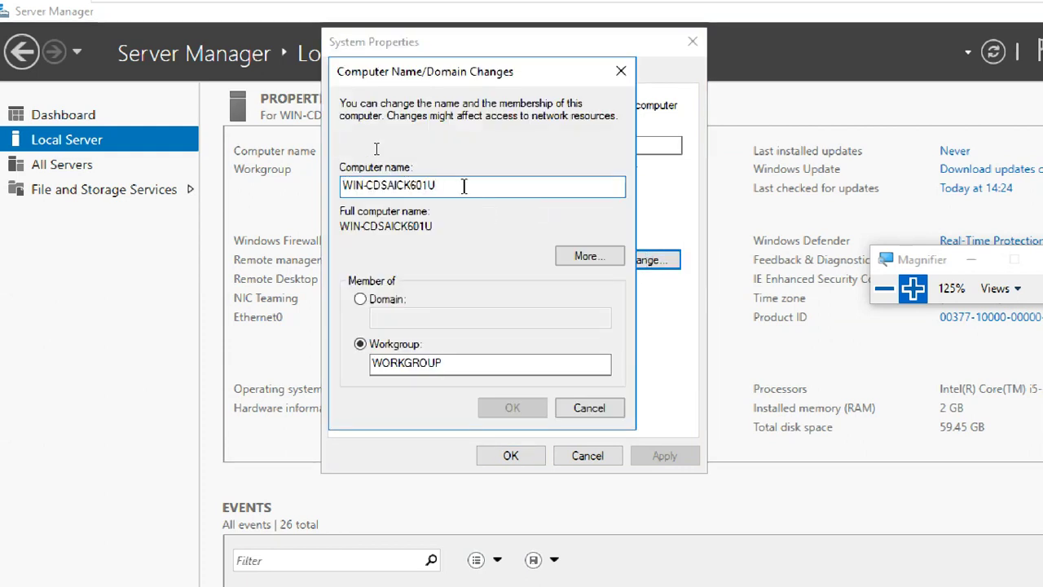
key("BackSpace")
key("BackSpace")
key("BackSpace")
key("BackSpace")
key("BackSpace")
key("BackSpace")
key("BackSpace")
key("BackSpace")
key("BackSpace")
key("BackSpace")
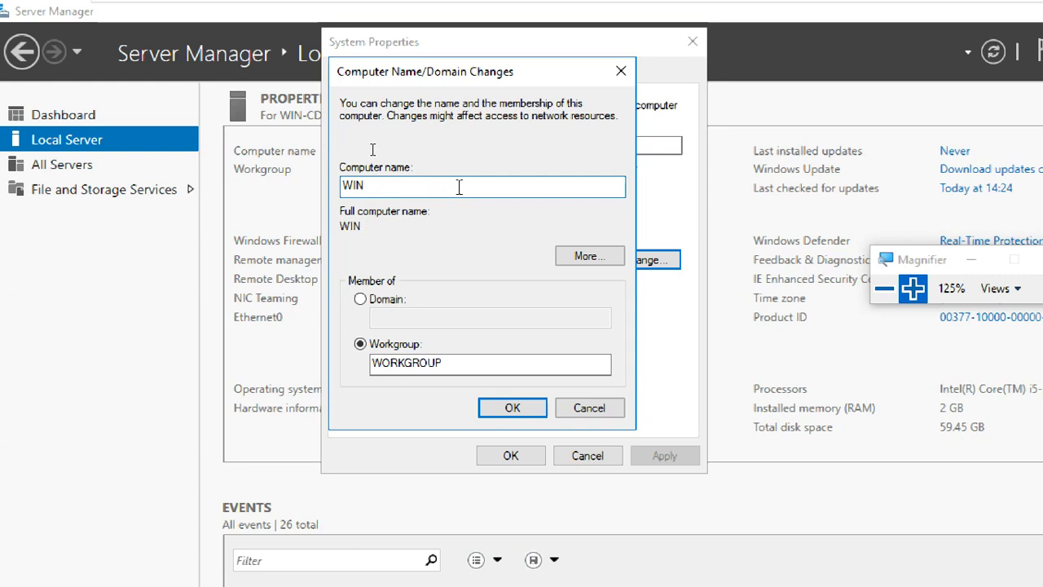
key("BackSpace")
key("BackSpace")
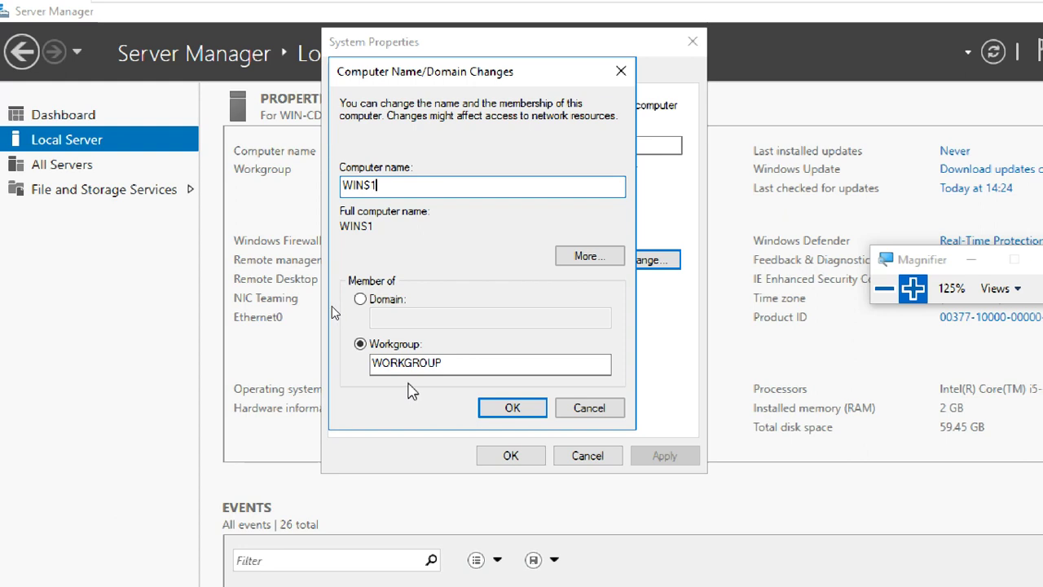
left_click(414, 371)
left_click(512, 405)
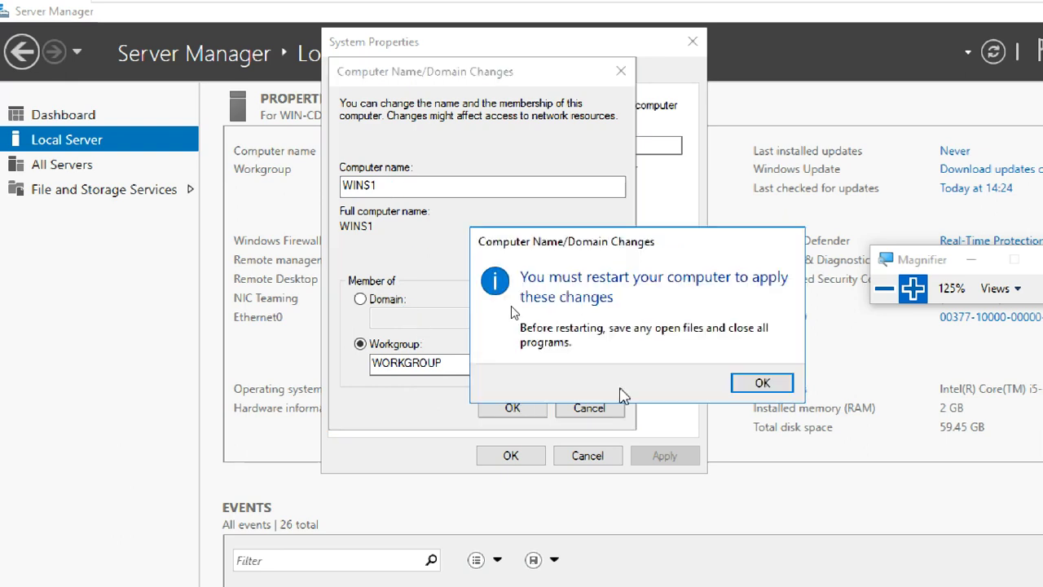
- Acknowledge the restart notice, close System Properties and restart the server now
left_click(748, 384)
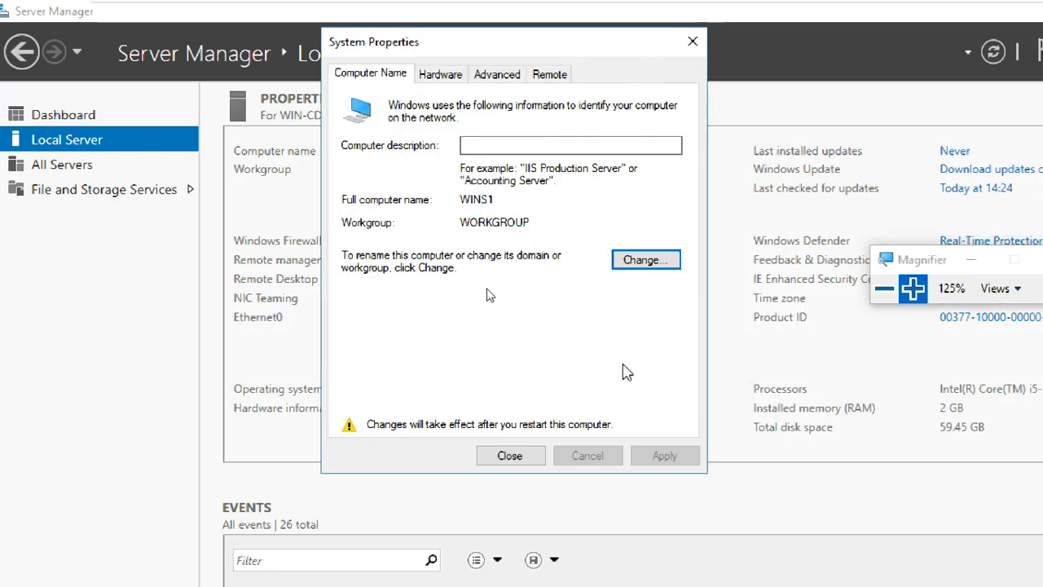
left_click(531, 458)
left_click(617, 375)
- Switch to the CTS1-WINC1 VM and sign in with the user account password
mouse_move(726, 4)
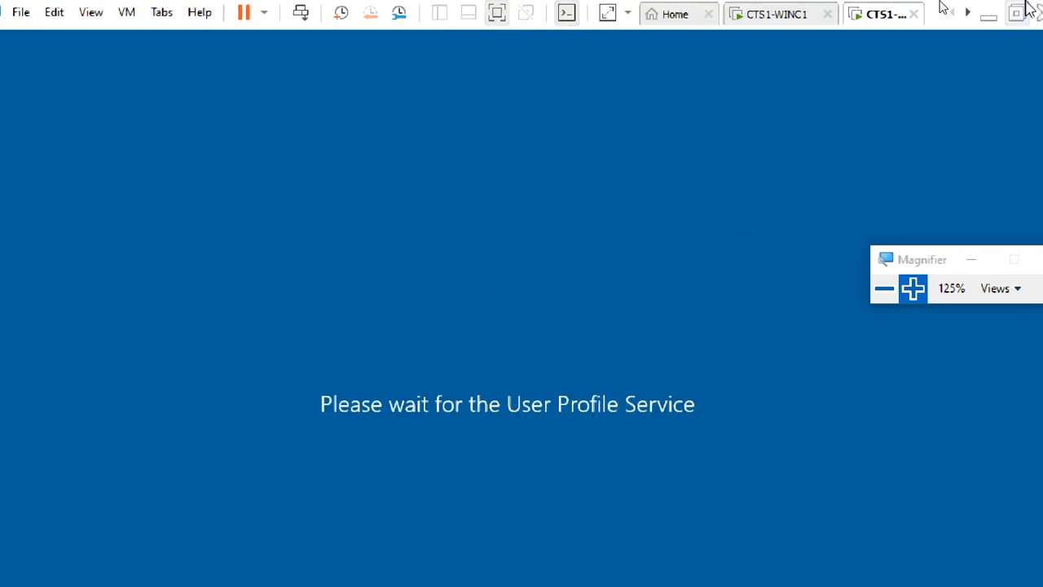
left_click(776, 9)
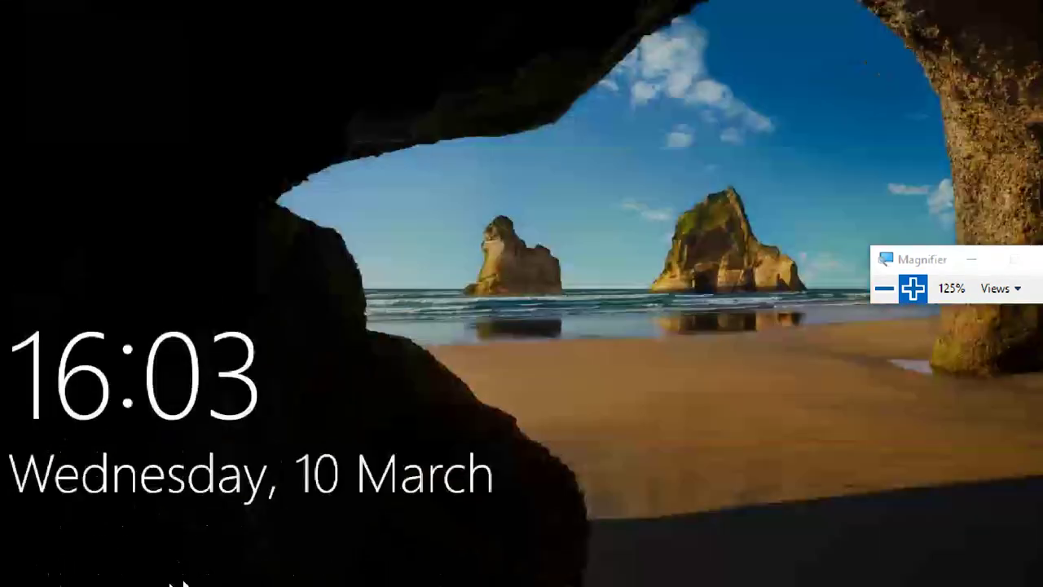
left_click(275, 447)
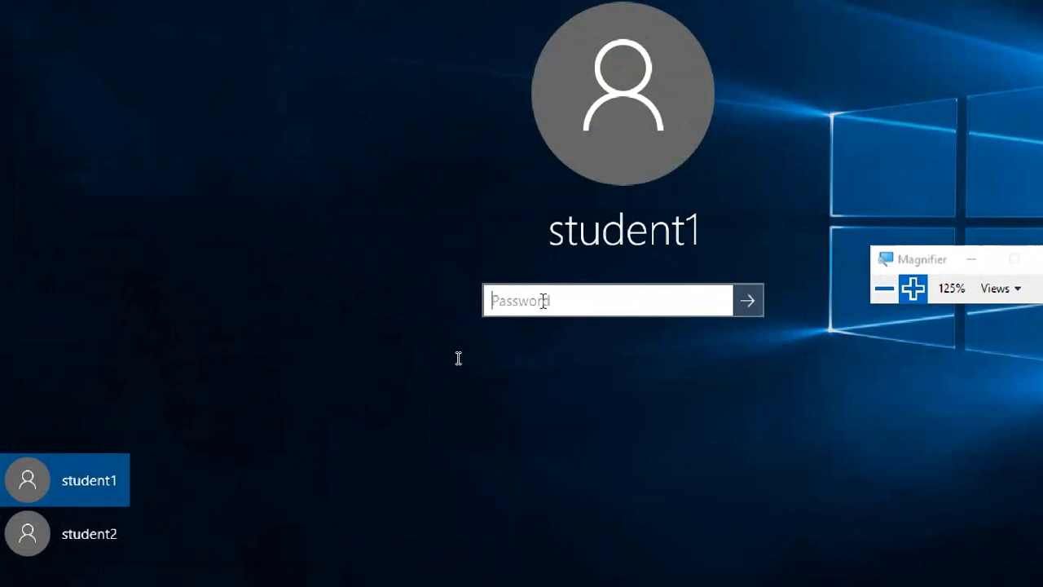
type("••")
type("••••")
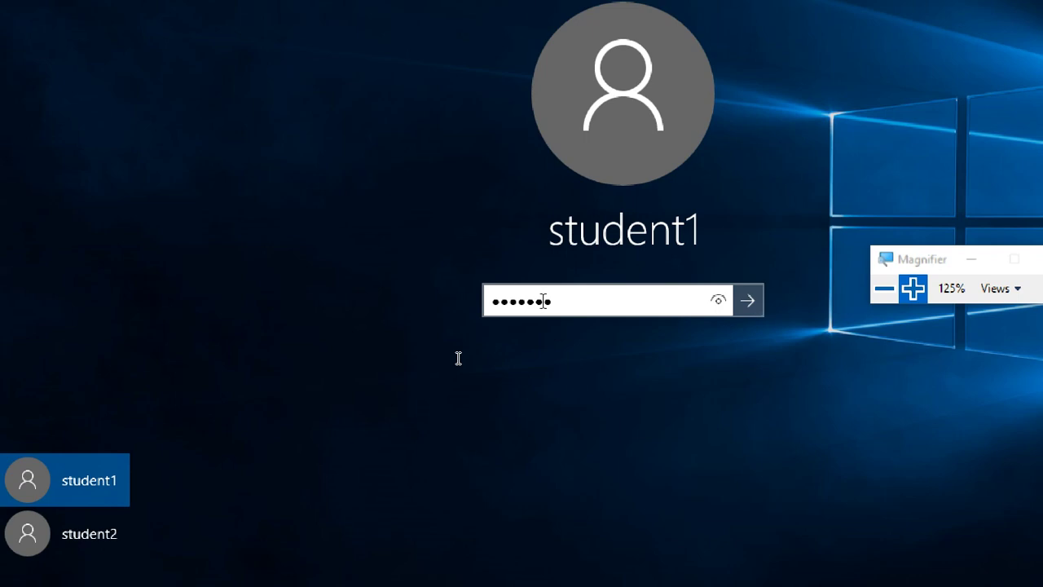
key("Return")
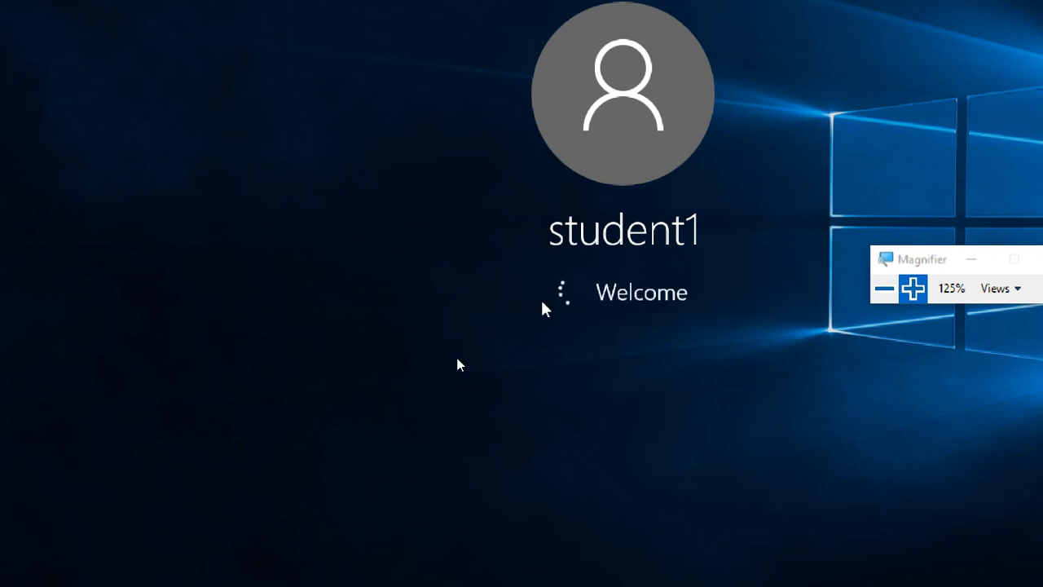
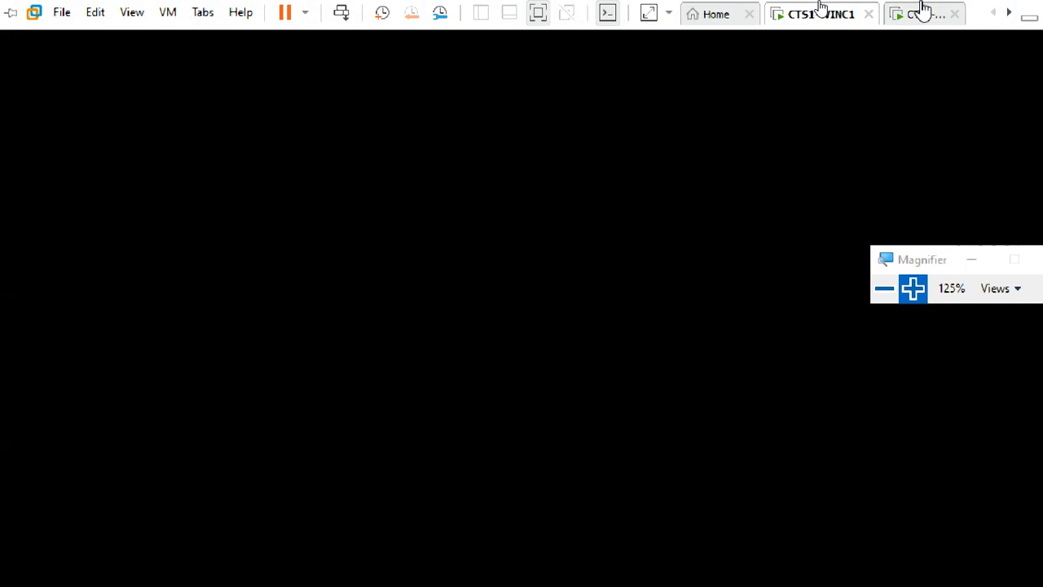
- Switch to the other VM tab and back to CTS1-WINC1, letting it finish signing in to the desktop
left_click(922, 12)
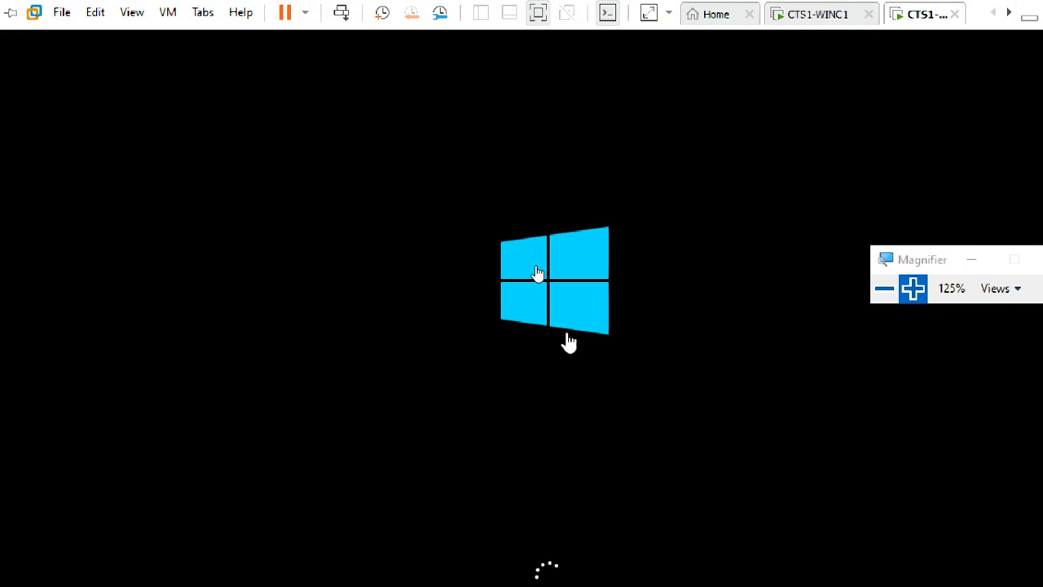
left_click(808, 10)
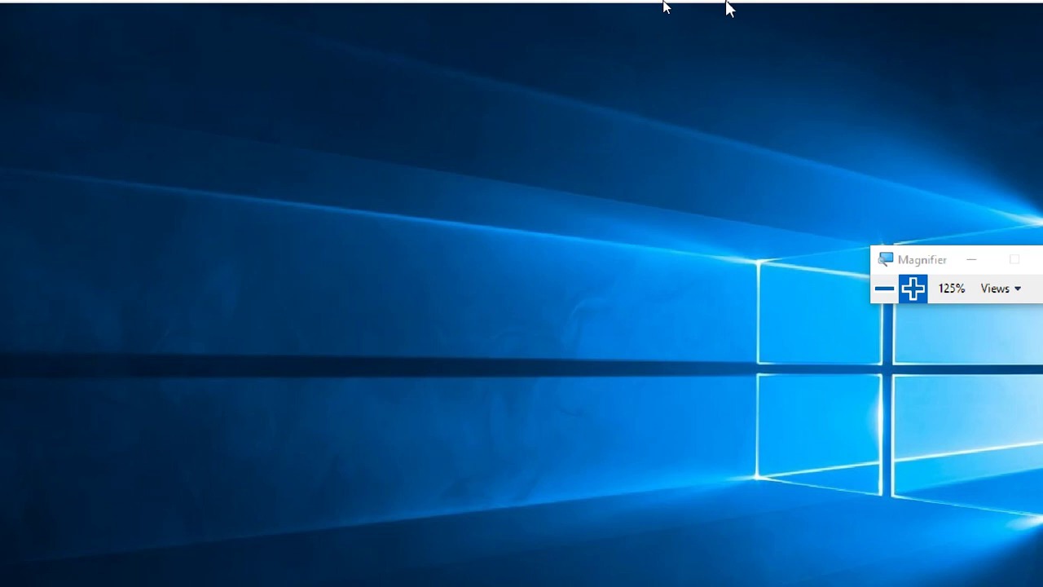
mouse_move(664, 7)
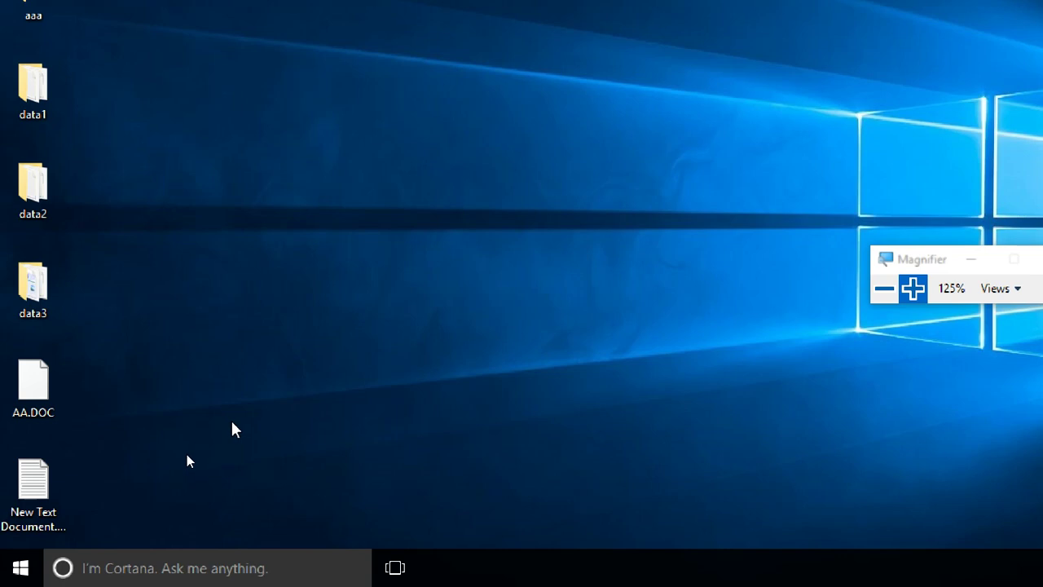
- Run ncpa.cpl to open Network Connections, temporarily zooming the screen to 175% and back to 125%
key("super+r")
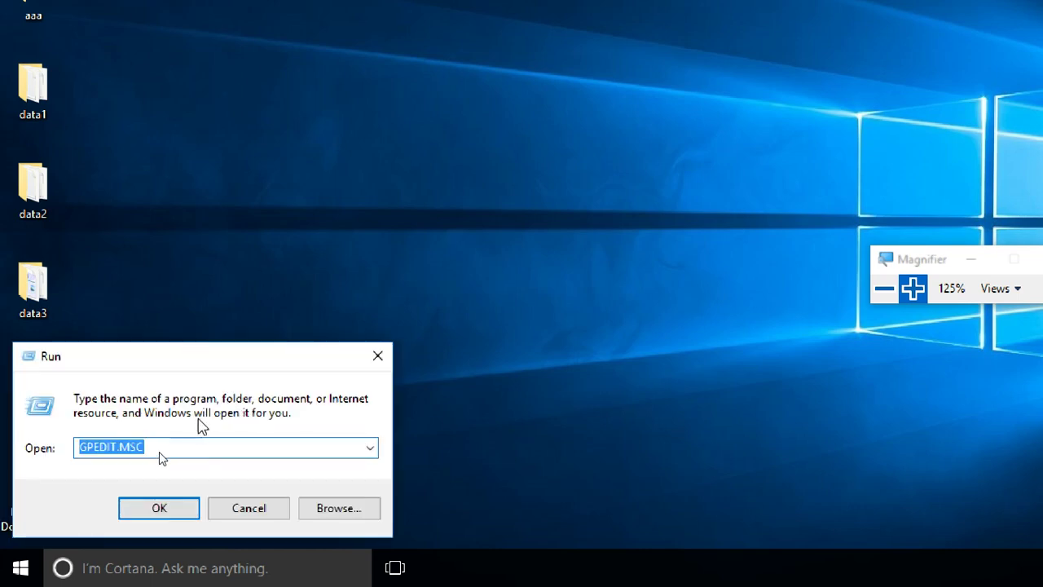
type("ncp")
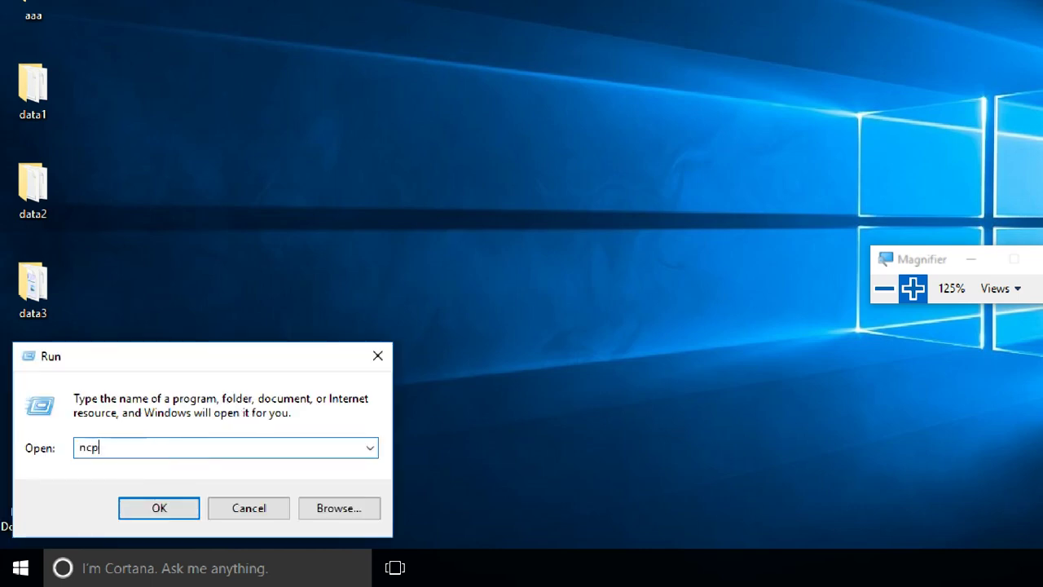
type("a.cpl")
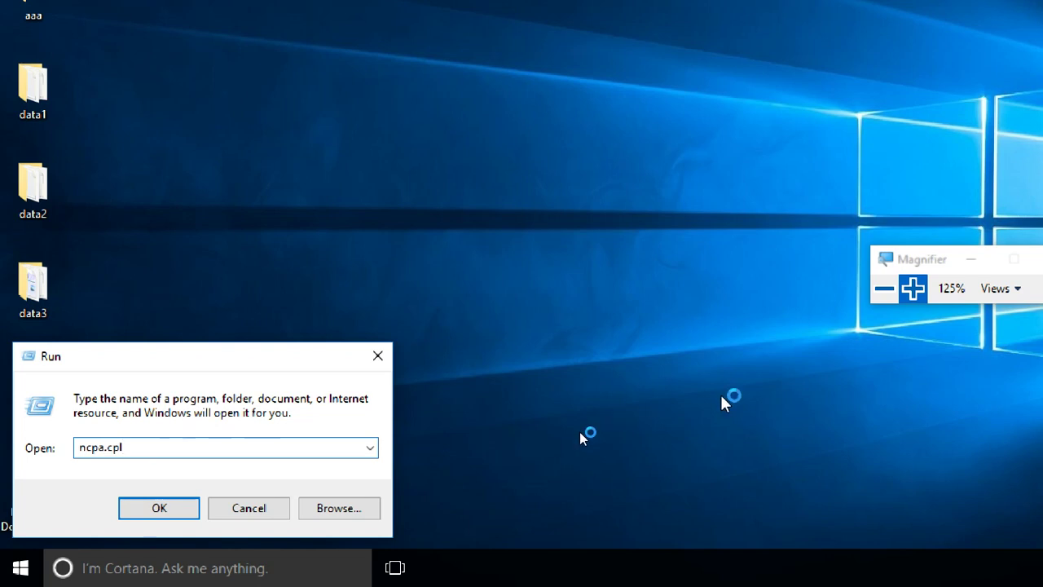
left_click(911, 291)
left_click(916, 287)
left_click(916, 287)
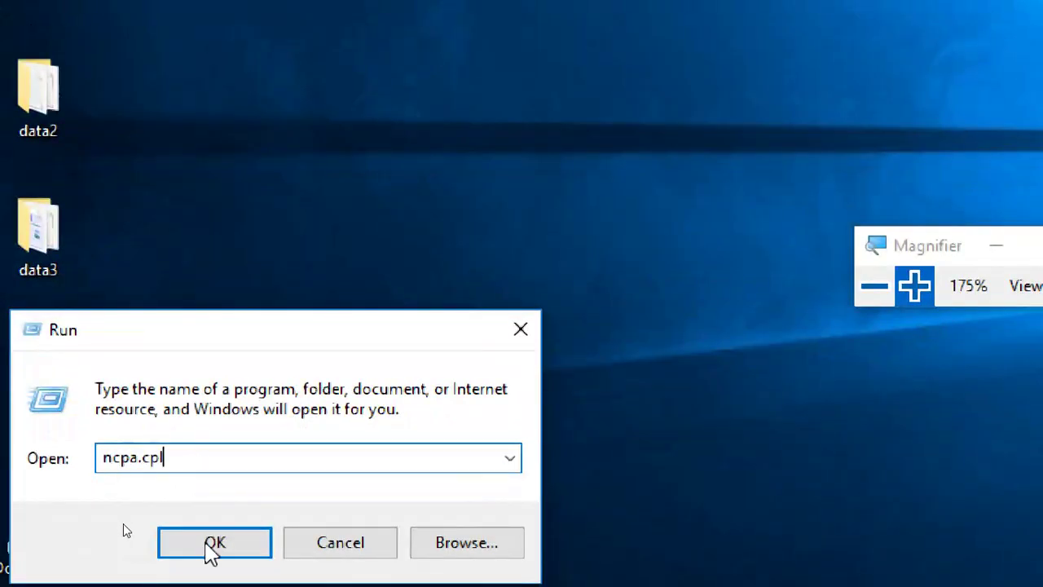
left_click(218, 541)
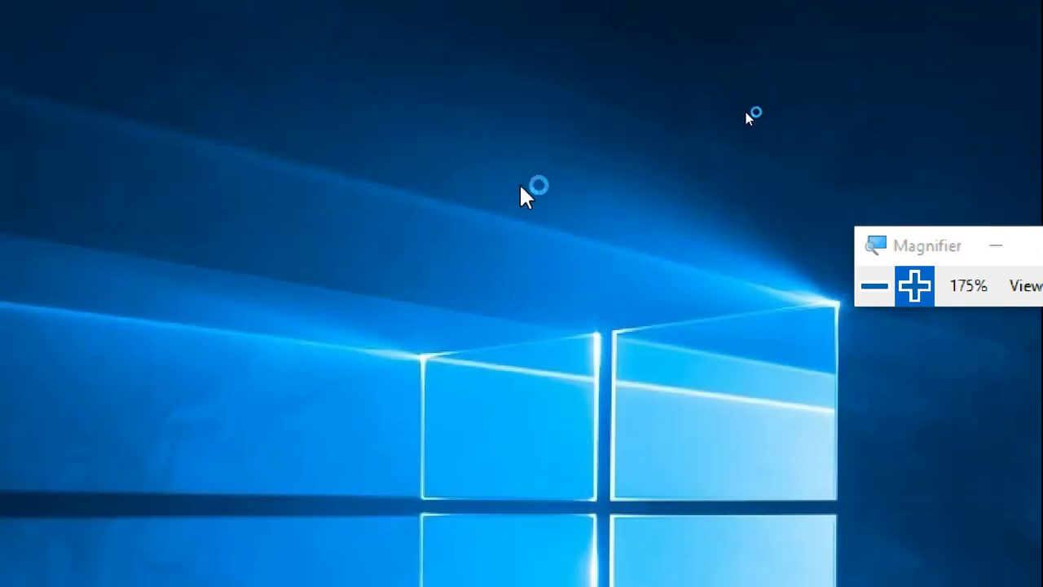
left_click(874, 285)
left_click(899, 259)
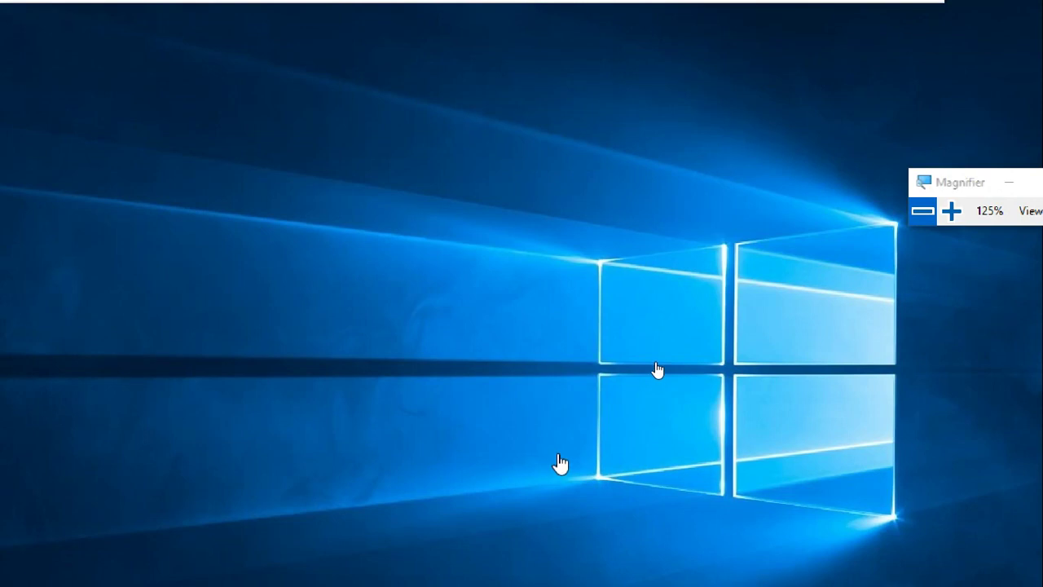
mouse_move(832, 9)
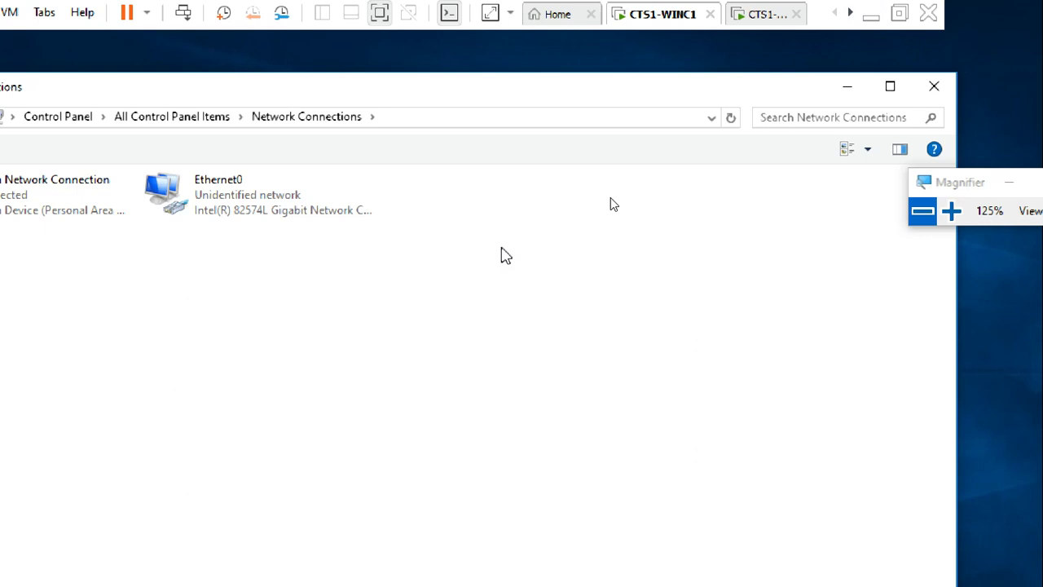
- Check Ethernet0's status details for its autoconfigured IPv4 address and subnet mask
left_click(296, 215)
double_click(295, 214)
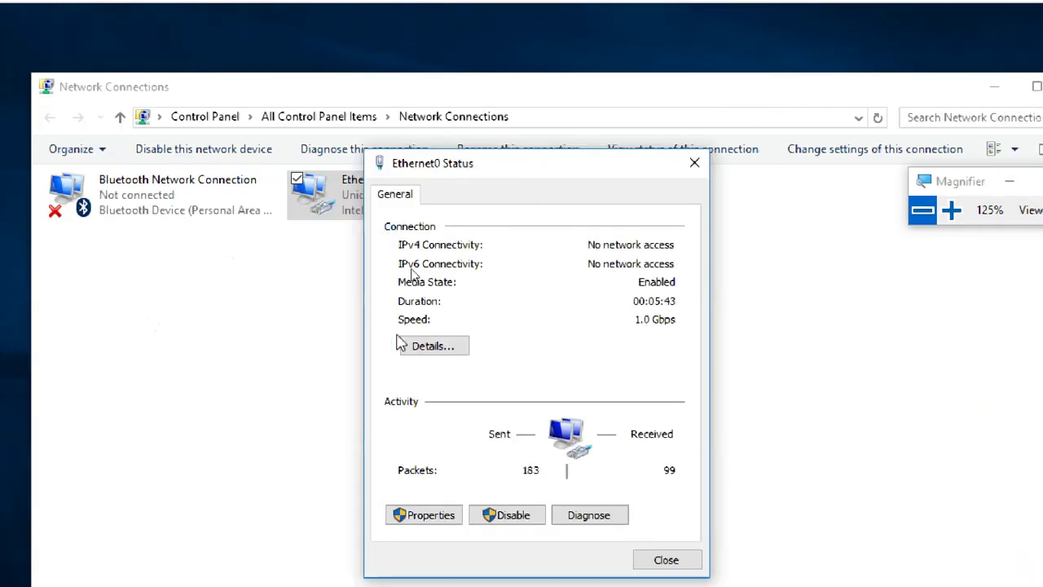
left_click(458, 352)
left_click(565, 332)
left_click(567, 349)
key("Tab")
key("Return")
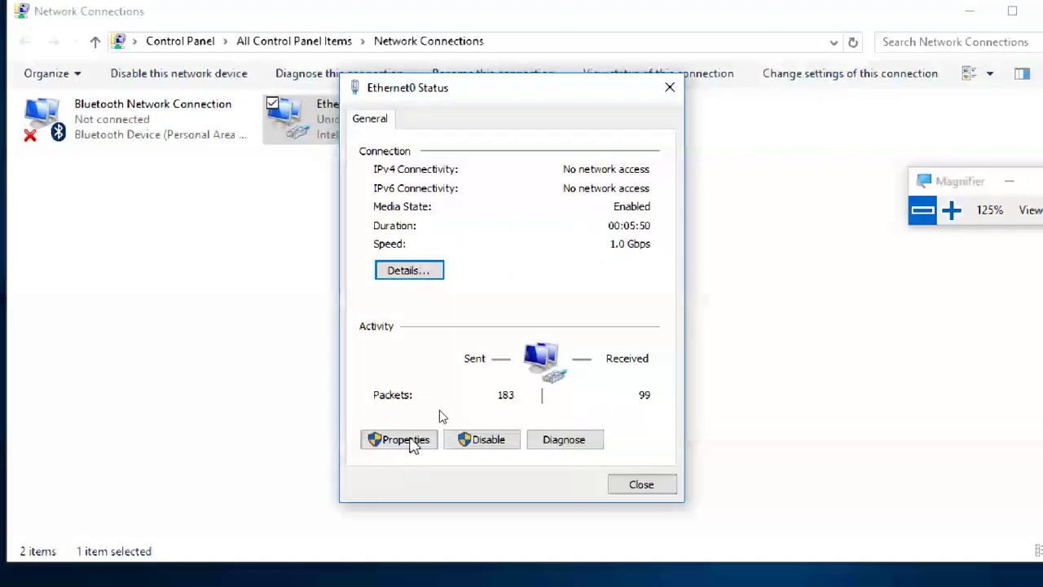
- Open the Internet Protocol Version 4 (TCP/IPv4) properties of Ethernet0
left_click(412, 440)
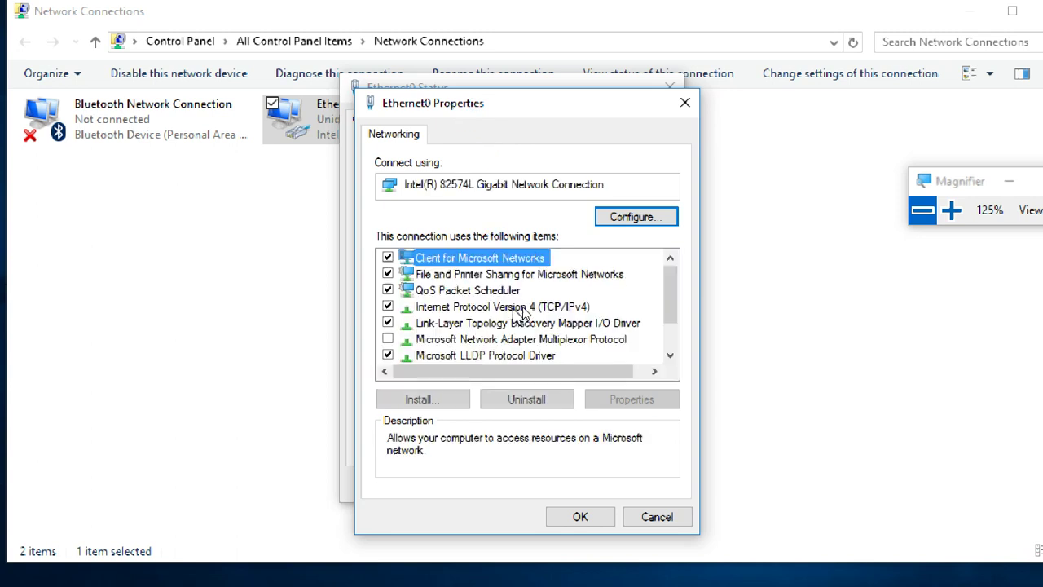
left_click(523, 307)
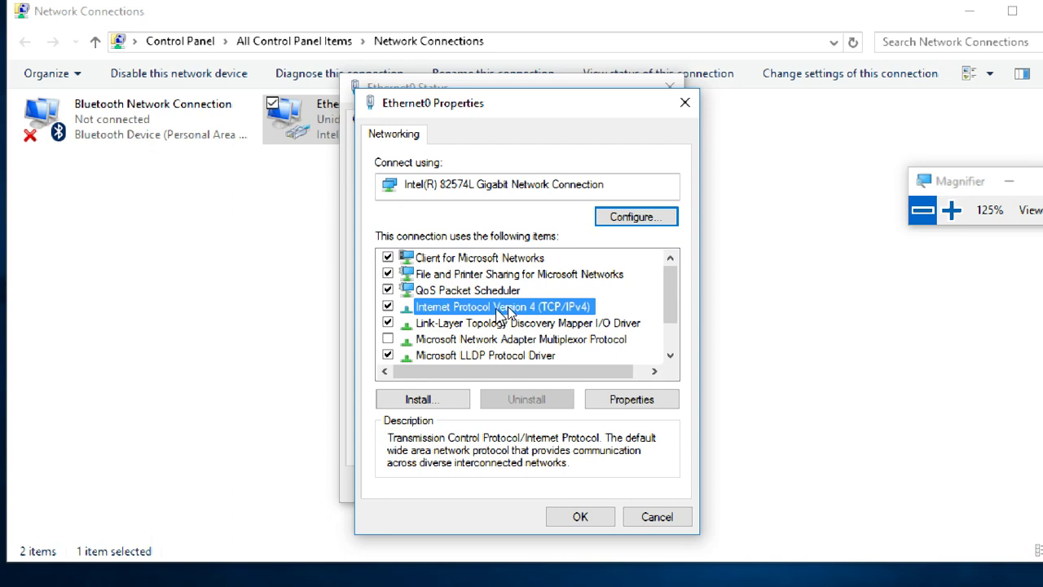
left_click(617, 407)
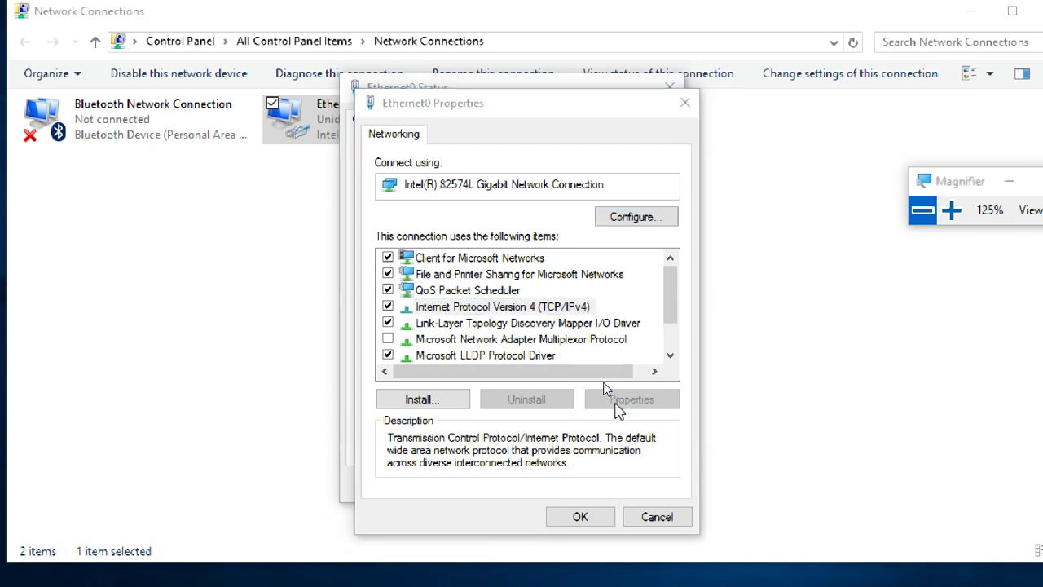
left_click_drag(530, 177, 541, 36)
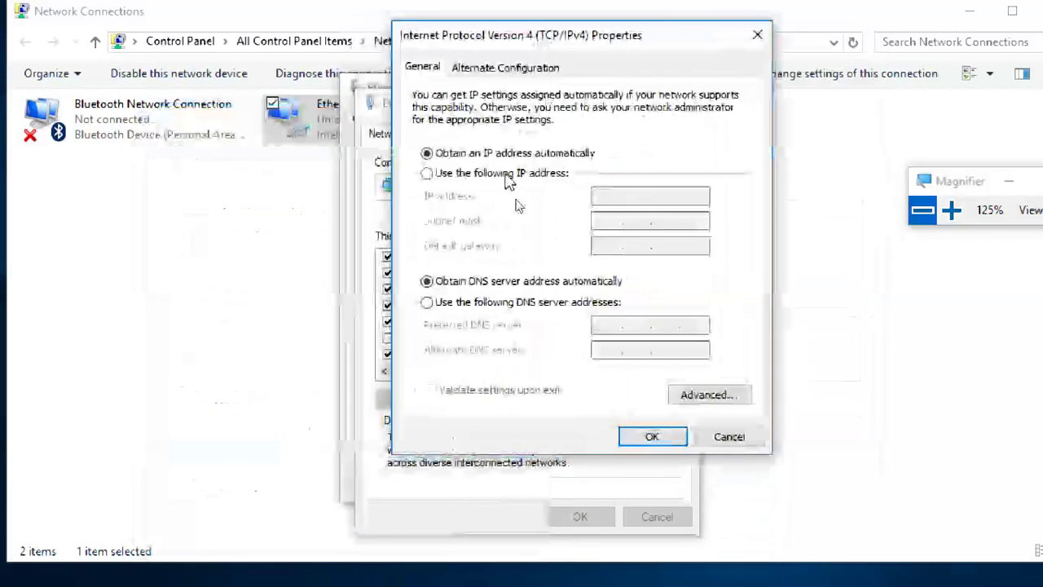
- Reopen the IPv4 properties and choose 'Use the following IP address'
left_click(505, 176)
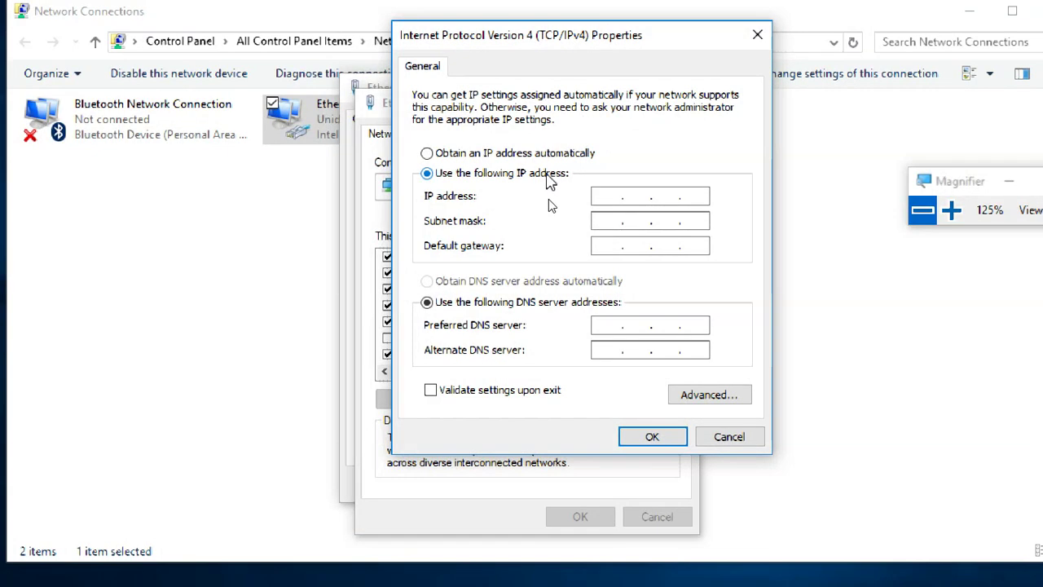
left_click(727, 438)
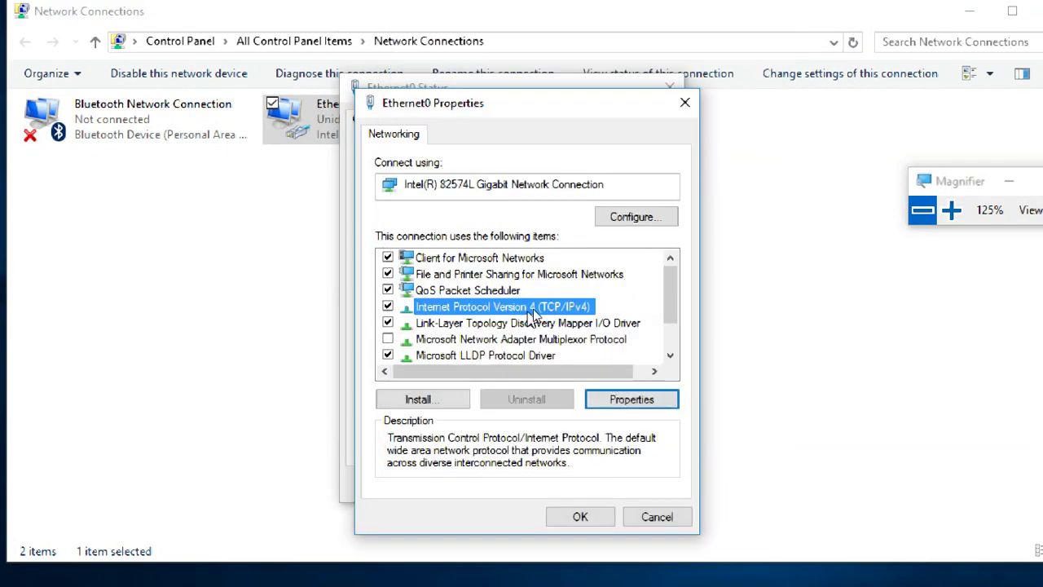
left_click(632, 400)
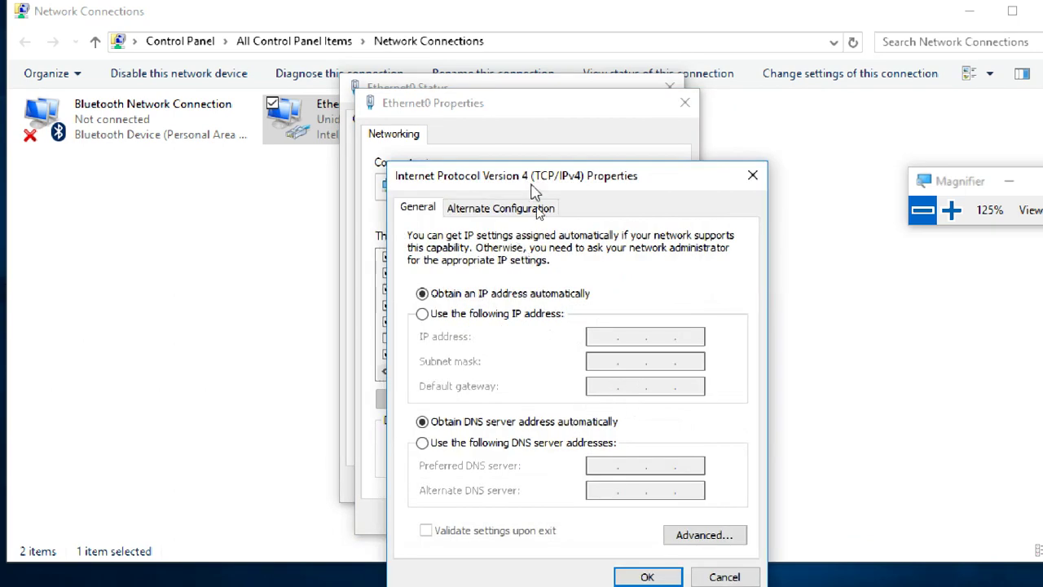
left_click_drag(538, 186, 481, 45)
left_click(446, 173)
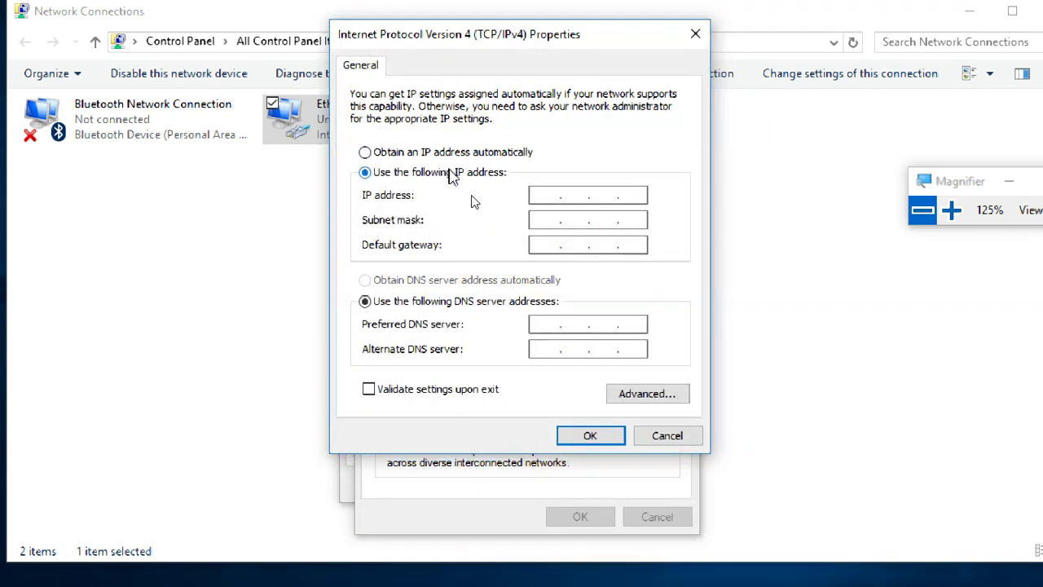
- Enter IP address 172.16.0.10 with subnet mask 255.255.0.0 and confirm
left_click(542, 195)
type("172.16..")
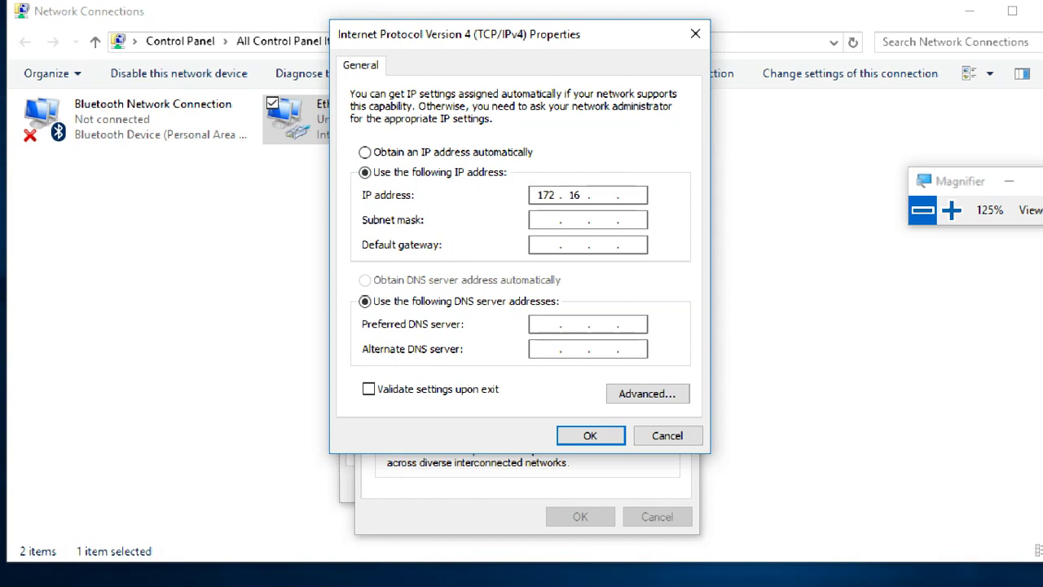
type("0 . 10")
key("Tab")
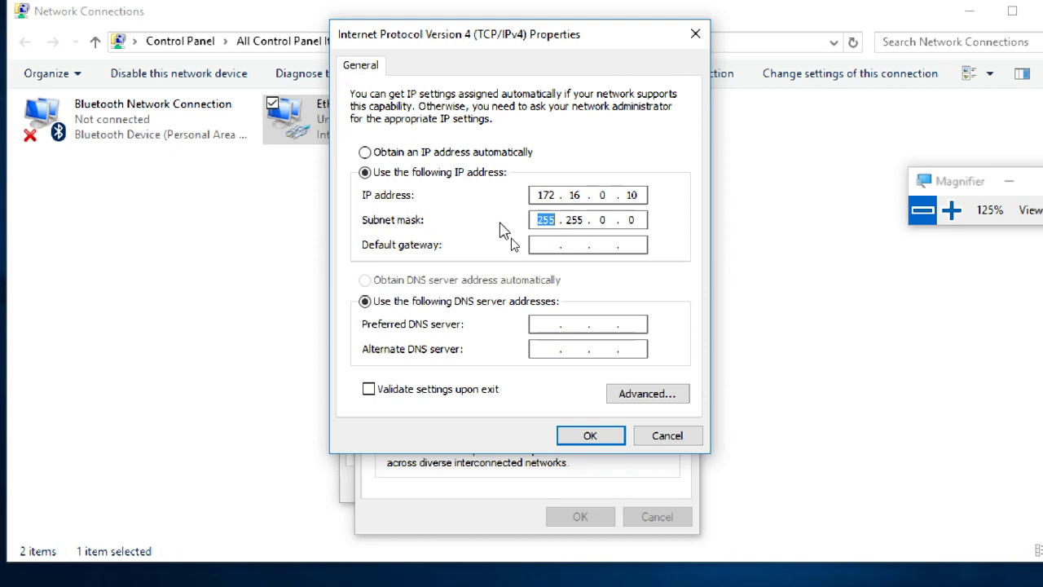
left_click(583, 219)
left_click(473, 181)
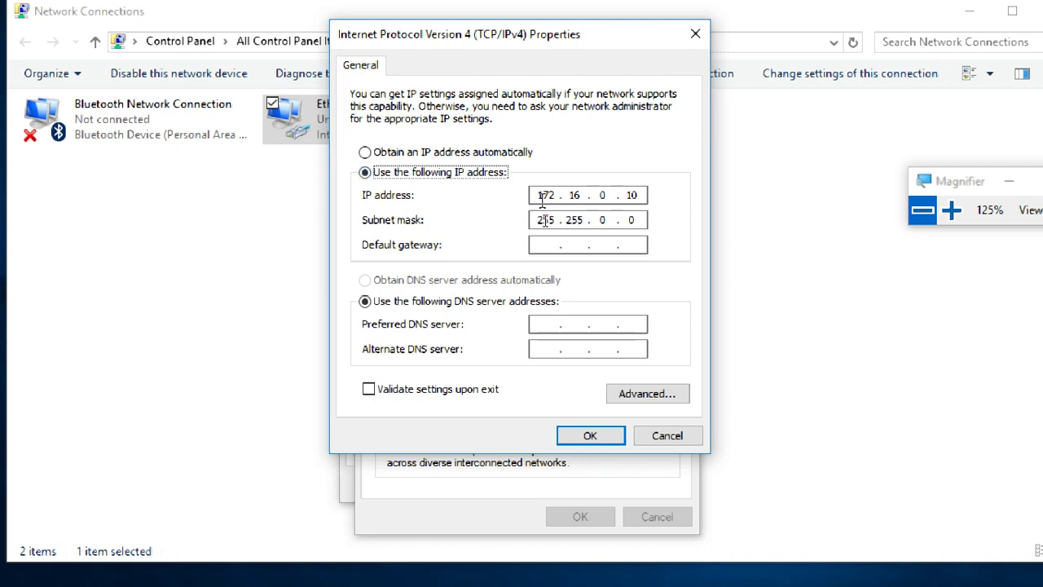
left_click(583, 220)
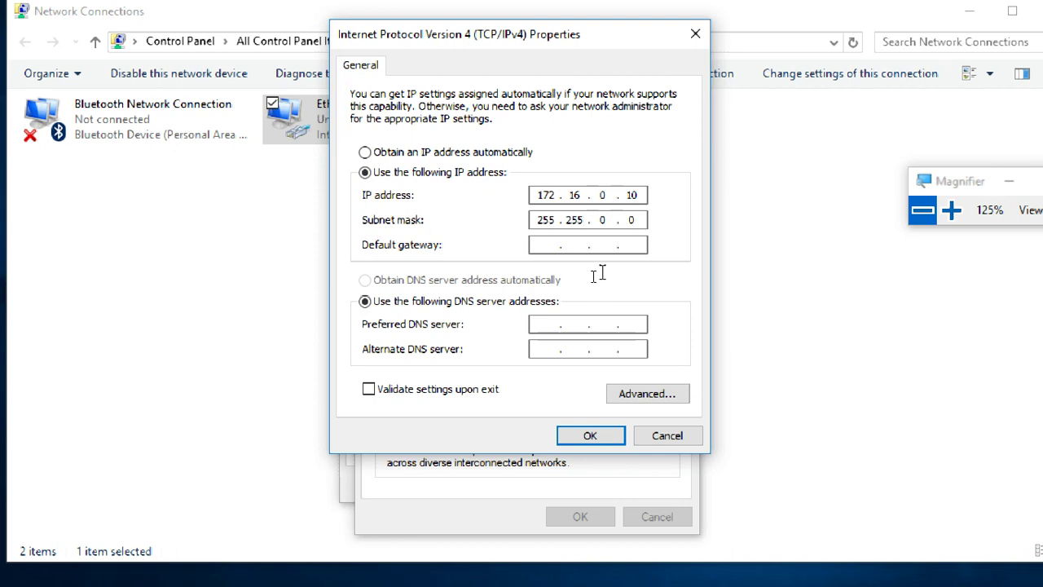
key("period")
type("0")
left_click(590, 435)
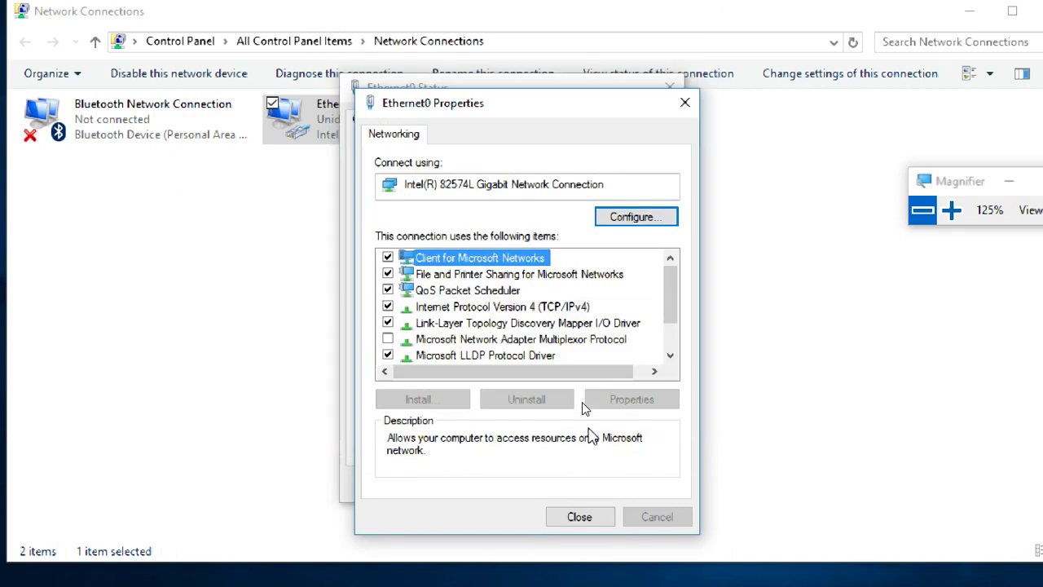
- Close the Ethernet0 dialogs, switch to the server VM and sign in with the Administrator password
left_click(576, 515)
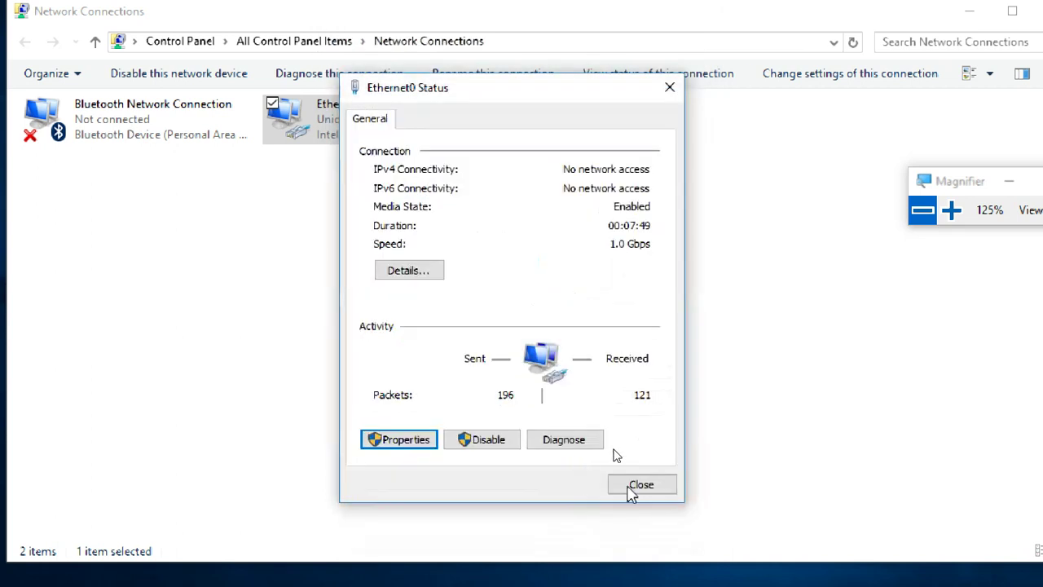
left_click(636, 487)
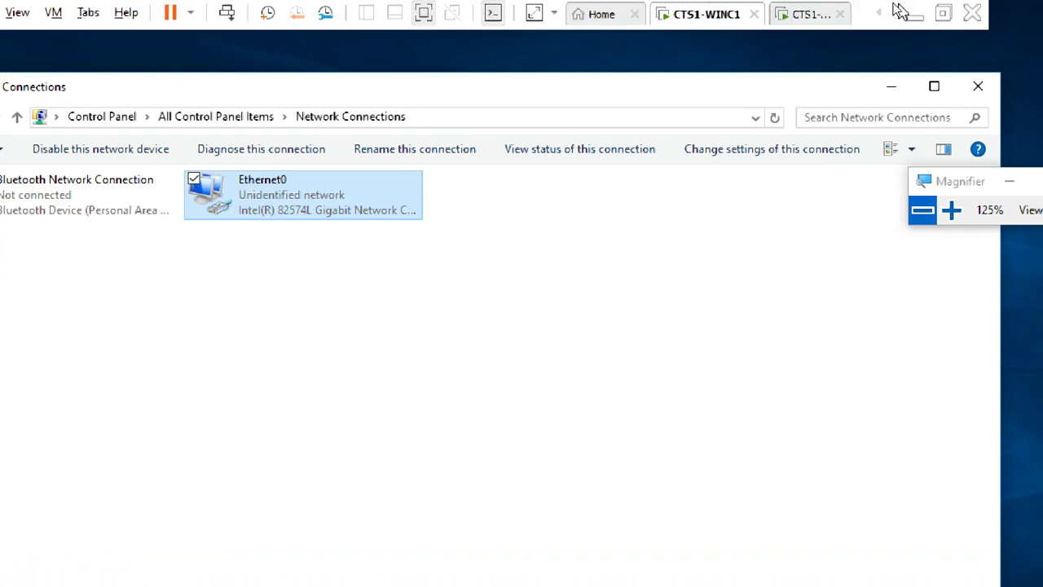
left_click(810, 12)
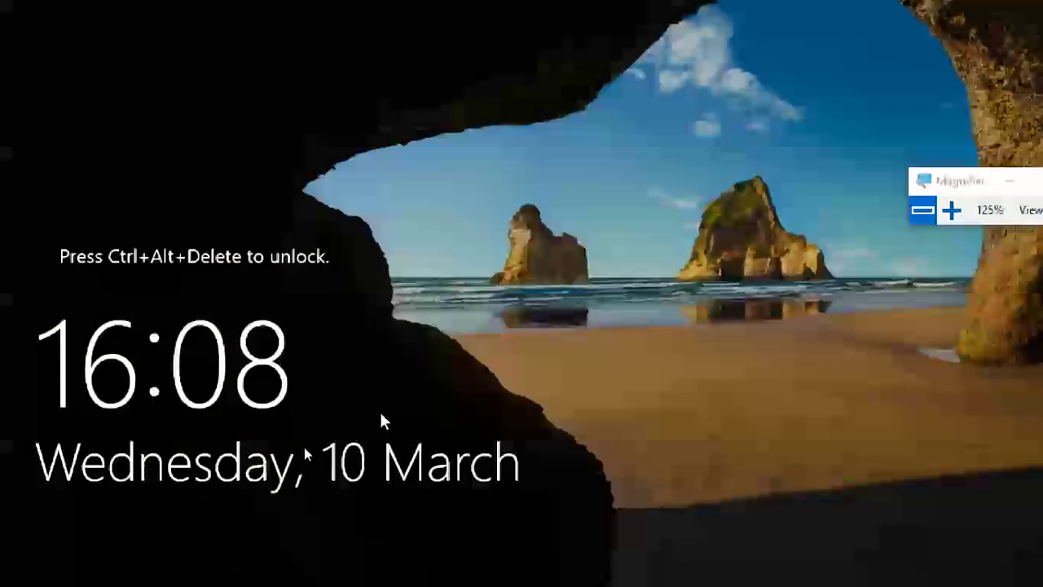
key("ctrl+alt+Delete")
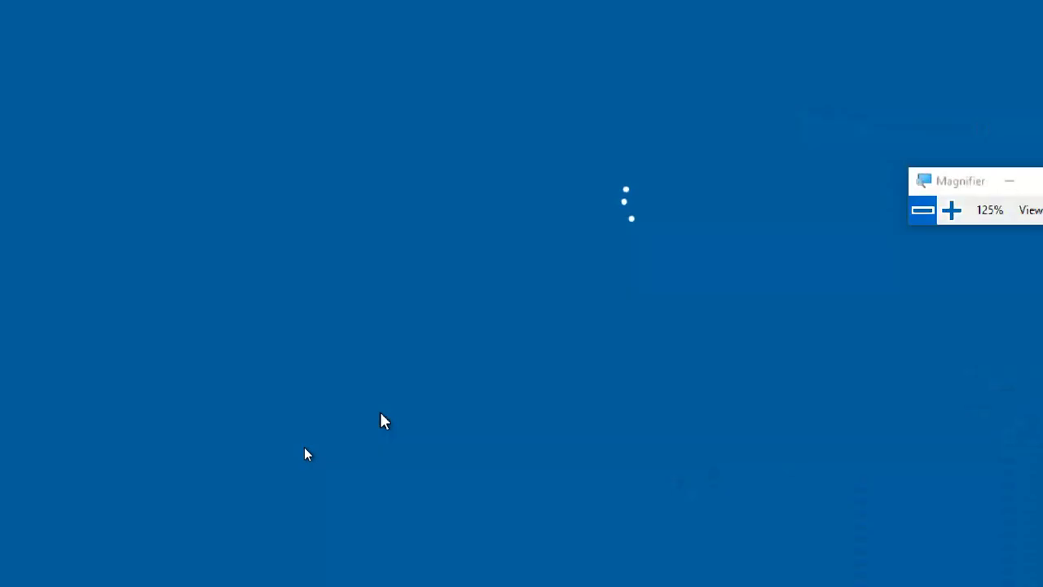
type("*********")
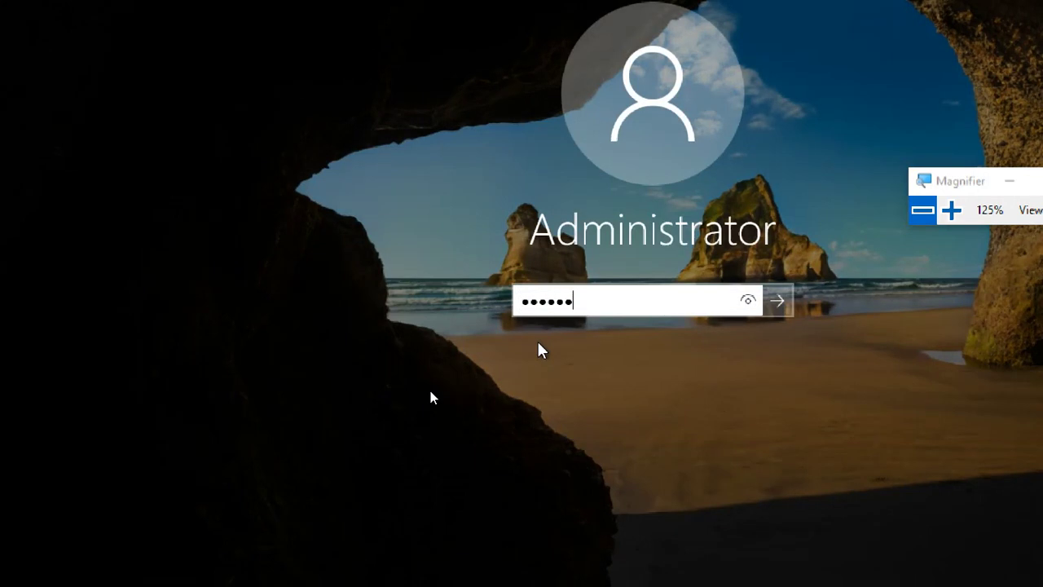
key("Return")
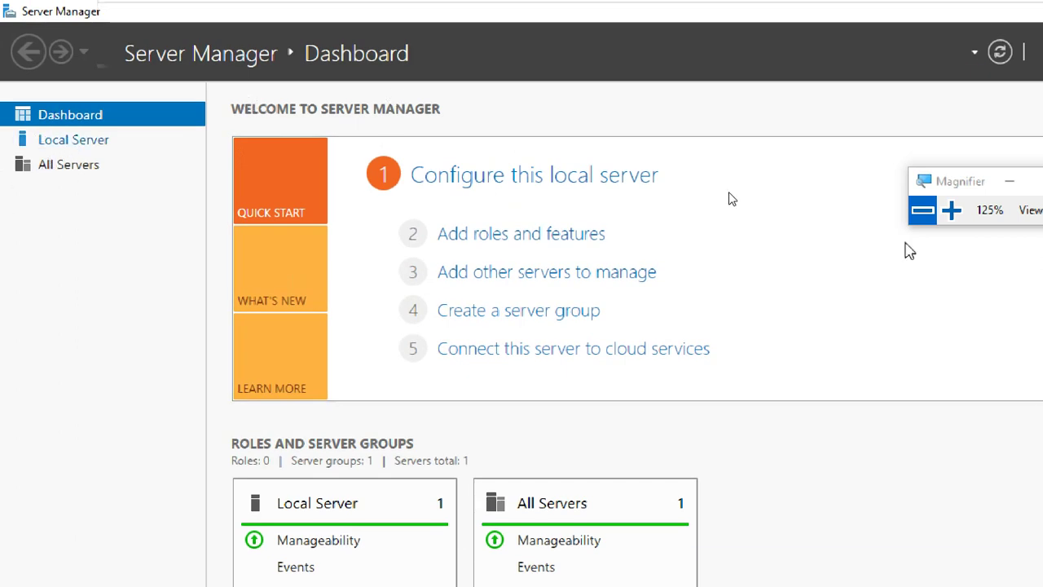
- From Server Manager's Local Server page, check Ethernet0's self-assigned 169.254.244.118 address and open its Properties
left_click(951, 211)
left_click(955, 217)
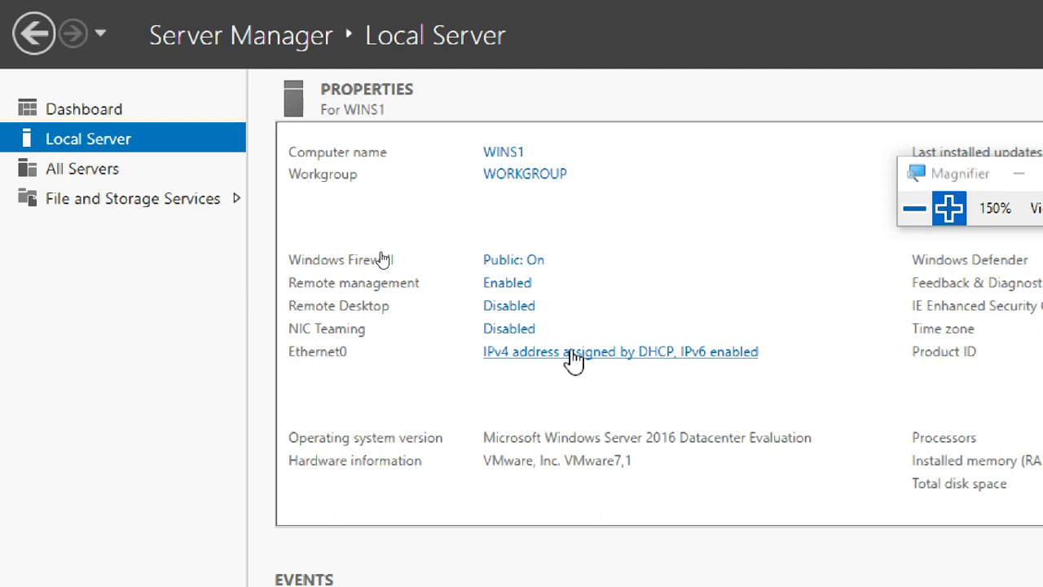
left_click(571, 353)
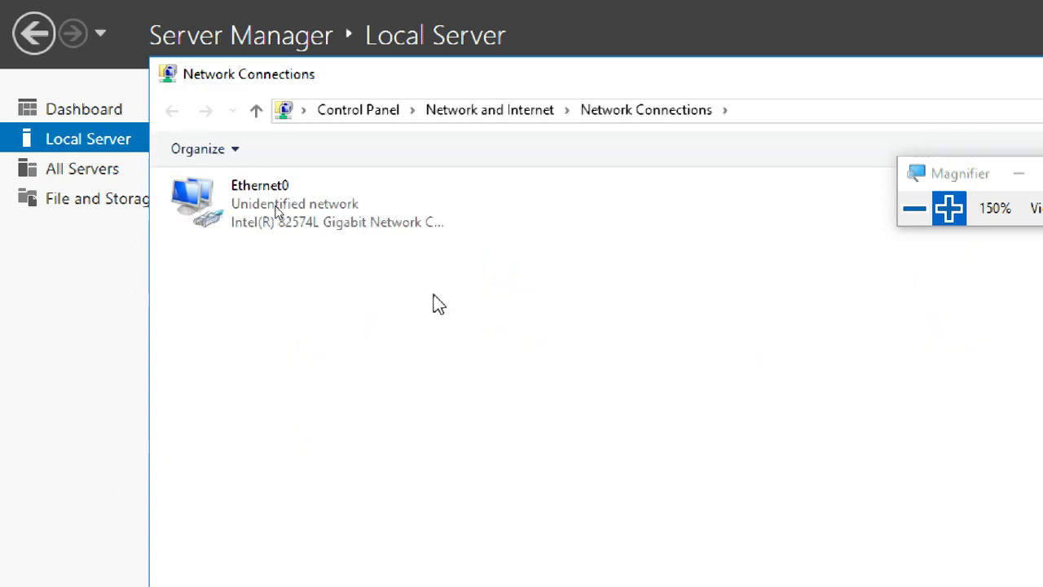
double_click(334, 217)
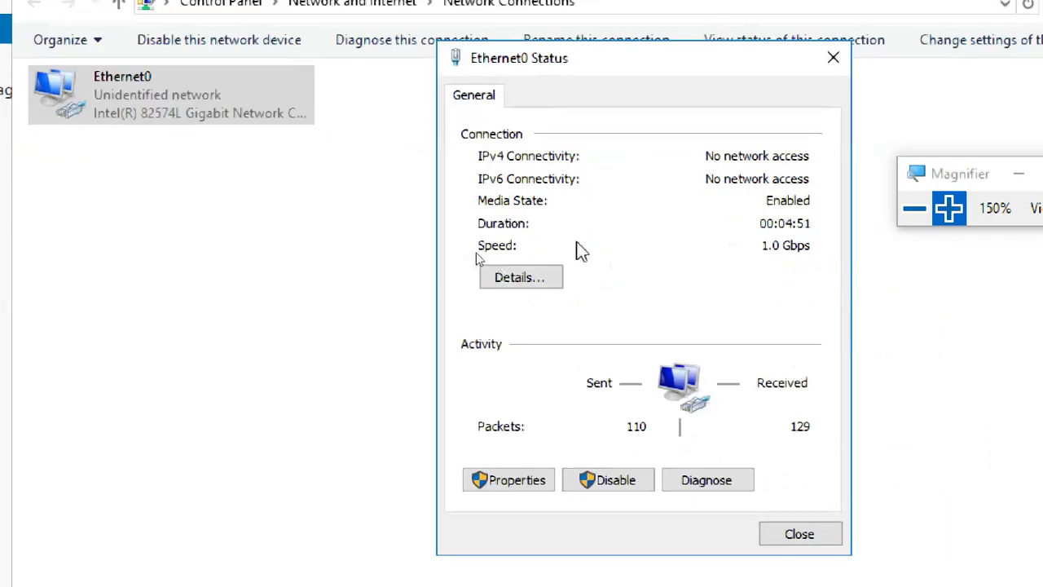
left_click(636, 382)
left_click(658, 269)
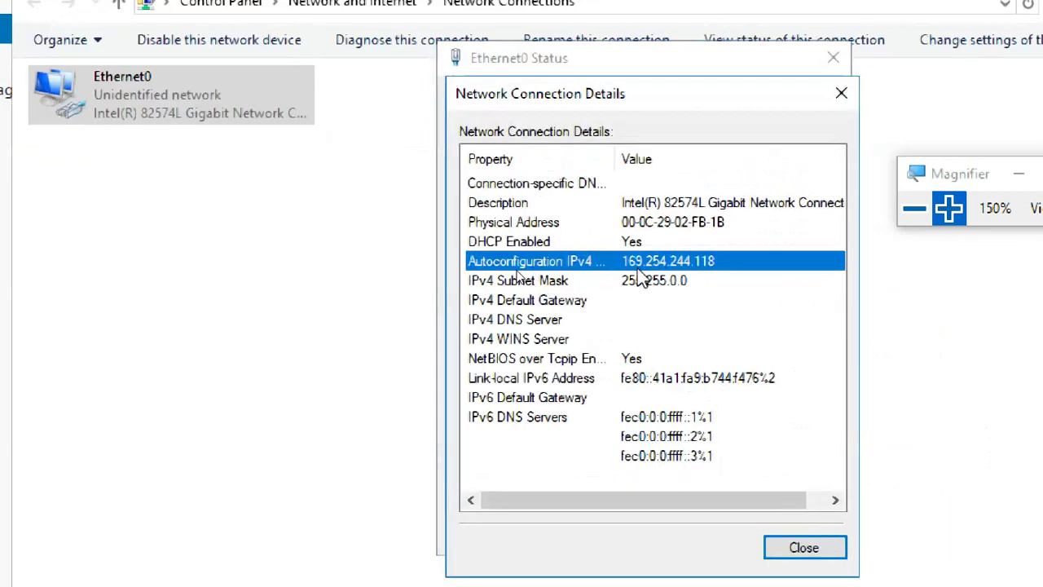
left_click(840, 550)
left_click(527, 489)
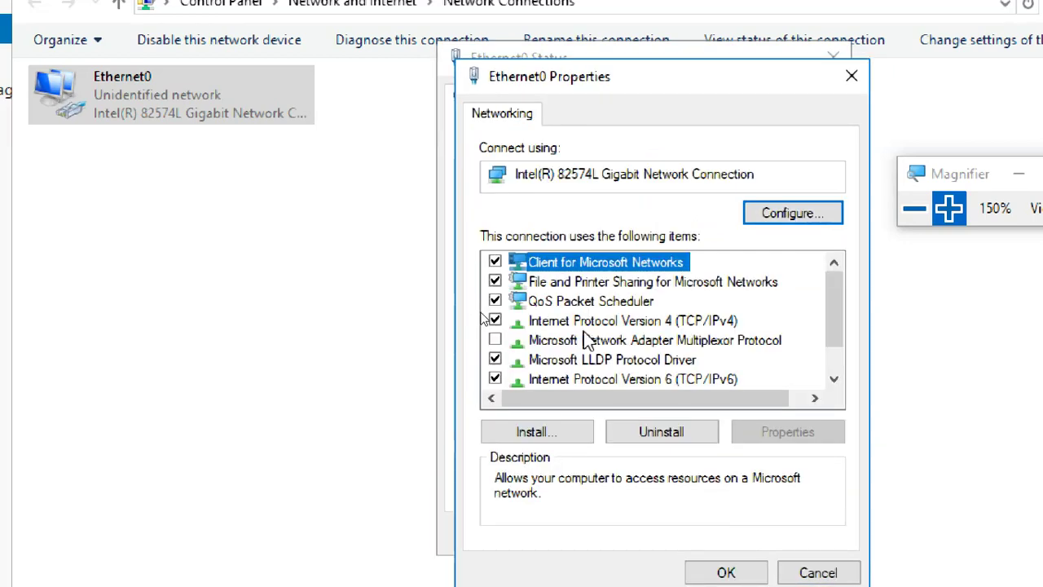
- Untick IPv6 on Ethernet0 and open its Internet Protocol Version 4 (TCP/IPv4) settings
left_click(496, 380)
left_click(496, 380)
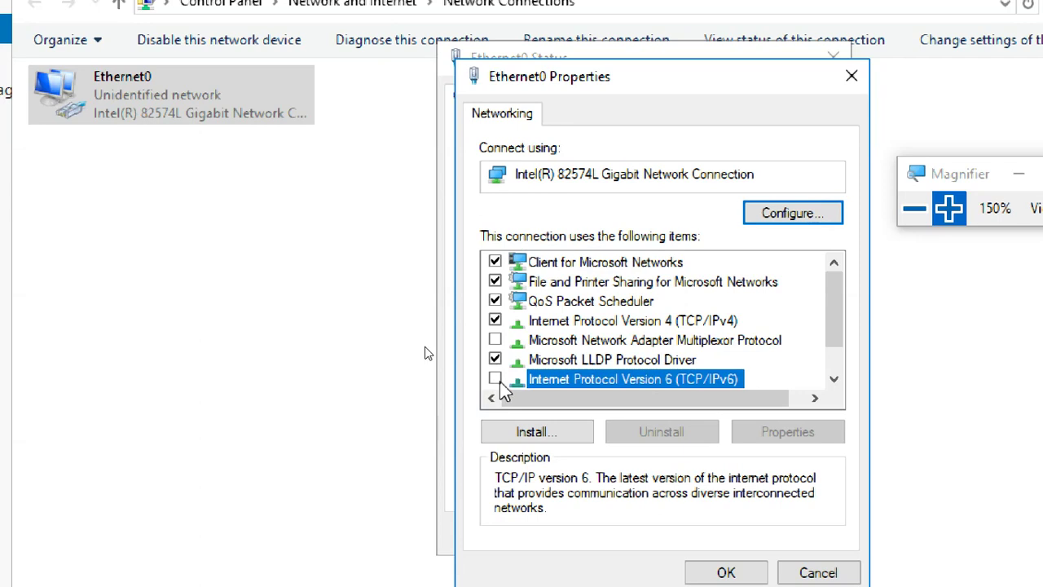
scroll(668, 346, "down", 1)
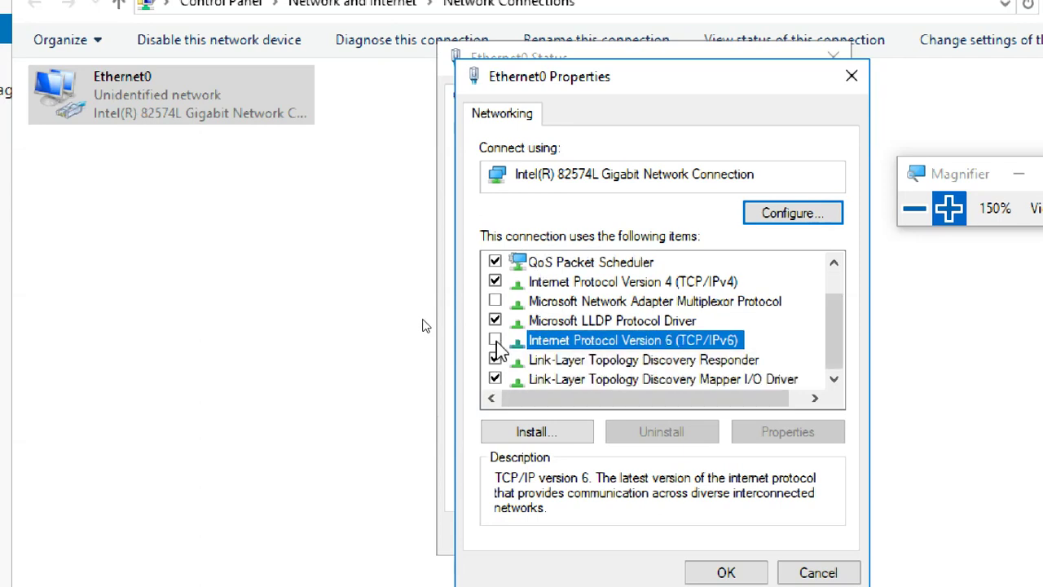
left_click(600, 283)
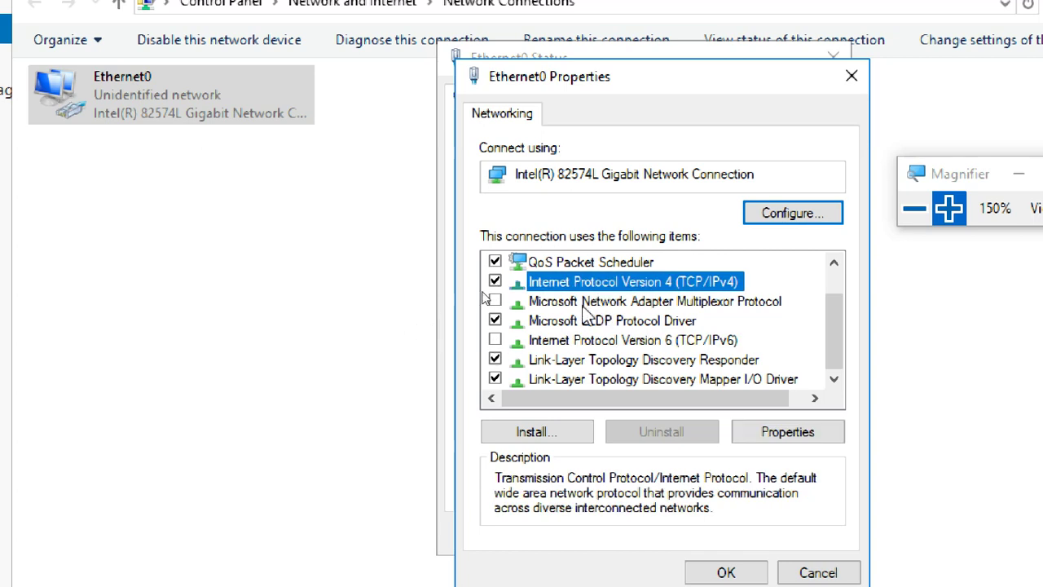
double_click(590, 285)
left_click_drag(866, 157, 676, 106)
left_click(745, 111)
left_click(773, 436)
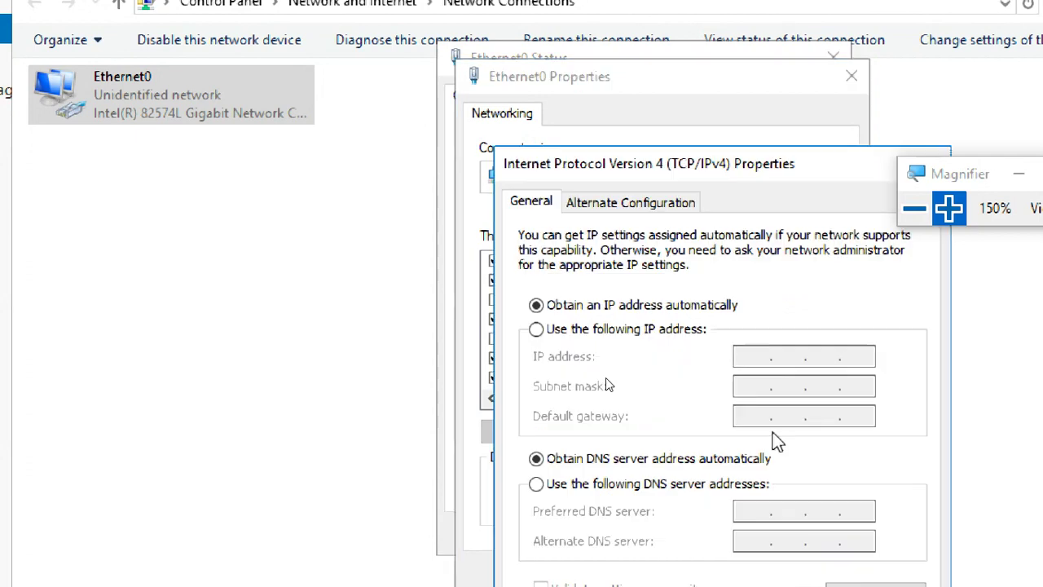
- Set a static IP address of 172.16.0.254 with subnet mask 255.255.0.0
left_click_drag(699, 172, 409, 51)
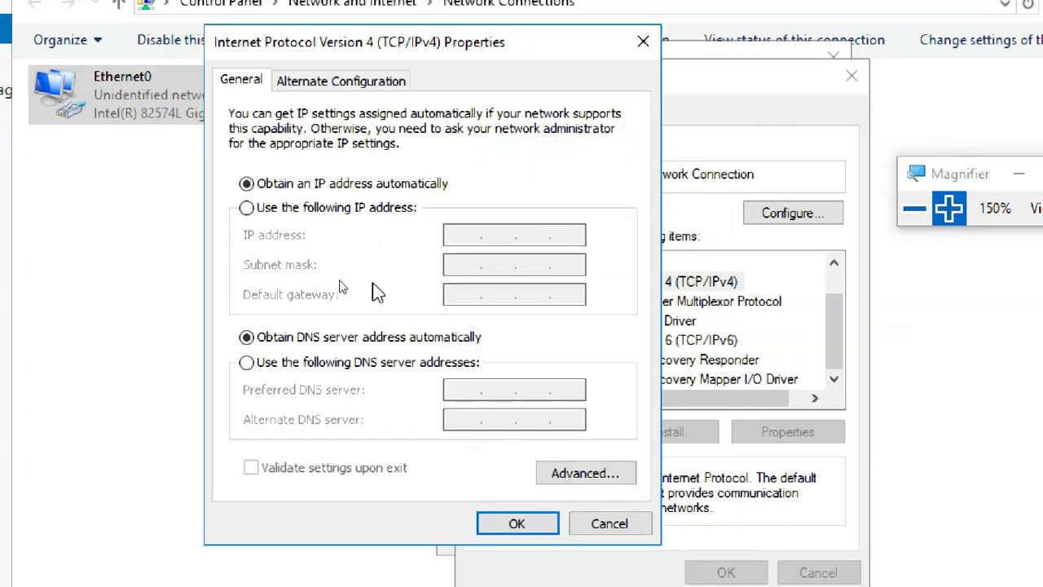
left_click(319, 208)
left_click(465, 237)
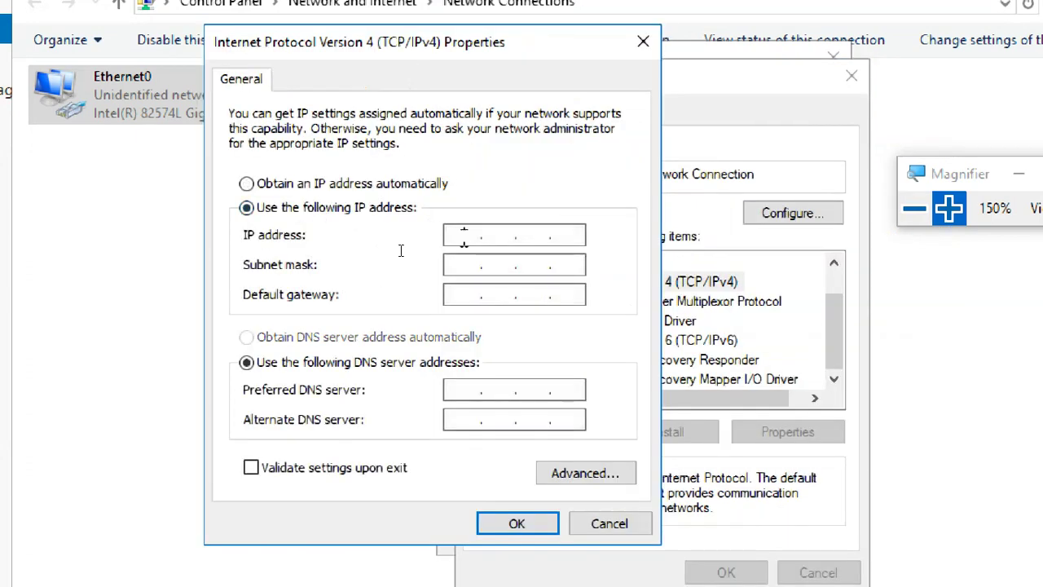
type("192 . 1")
type("68")
key("BackSpace")
key("BackSpace")
key("BackSpace")
key("BackSpace")
key("BackSpace")
key("BackSpace")
type("172.16.0.254")
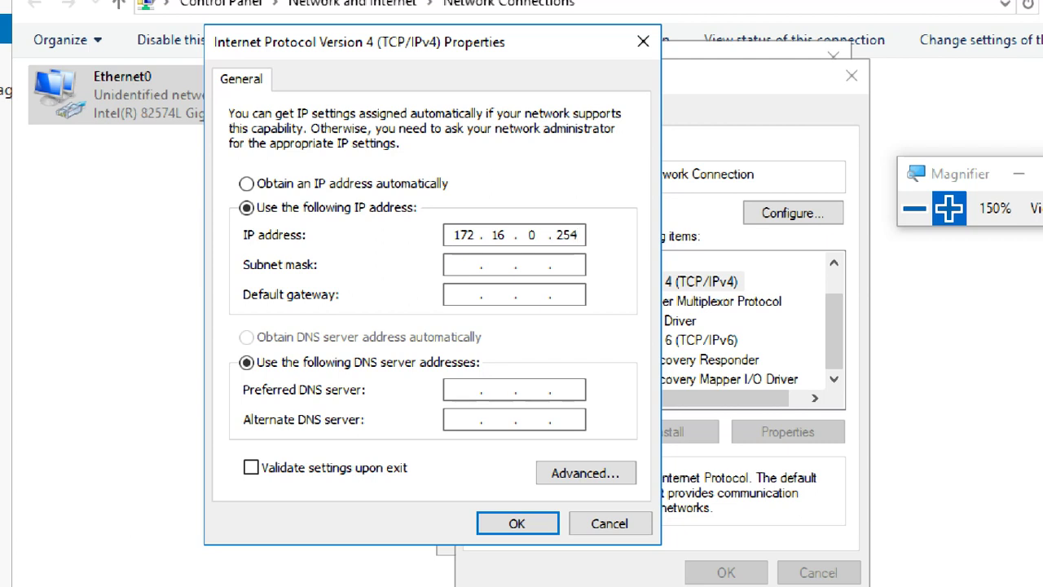
key("Tab")
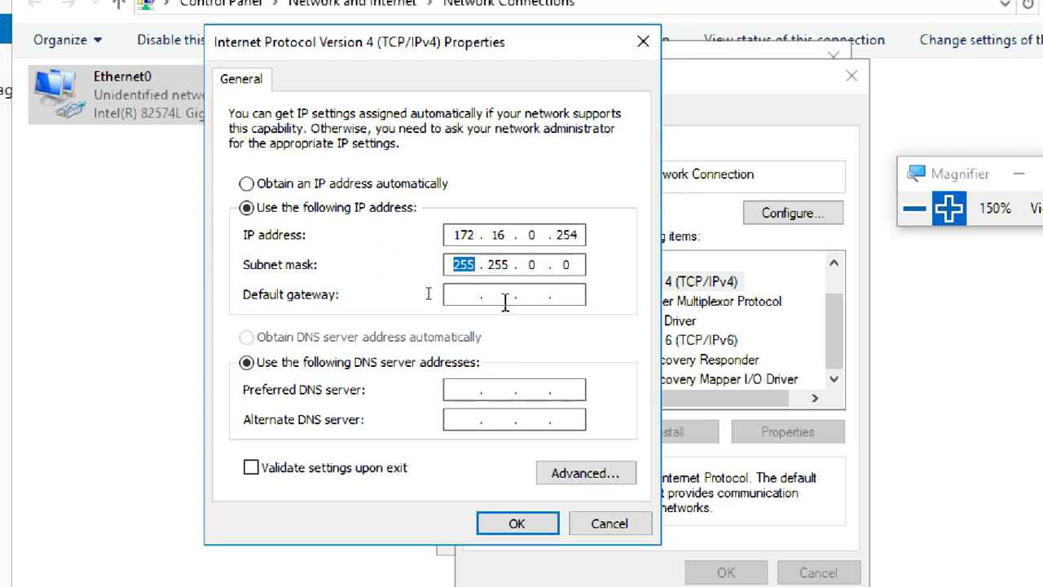
- Apply the static IPv4 settings and close Ethernet0 Properties and Status
double_click(566, 235)
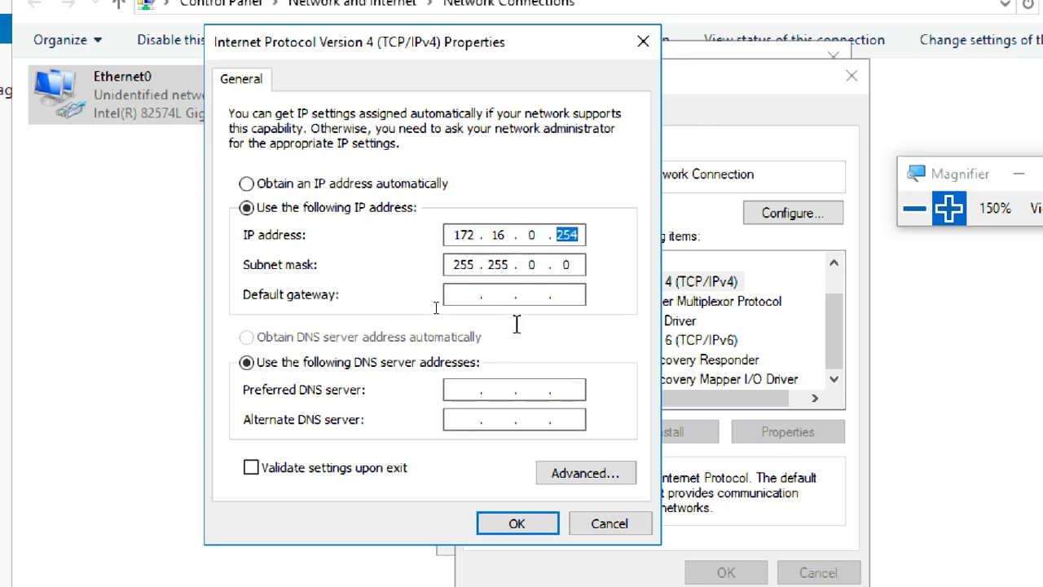
left_click(469, 295)
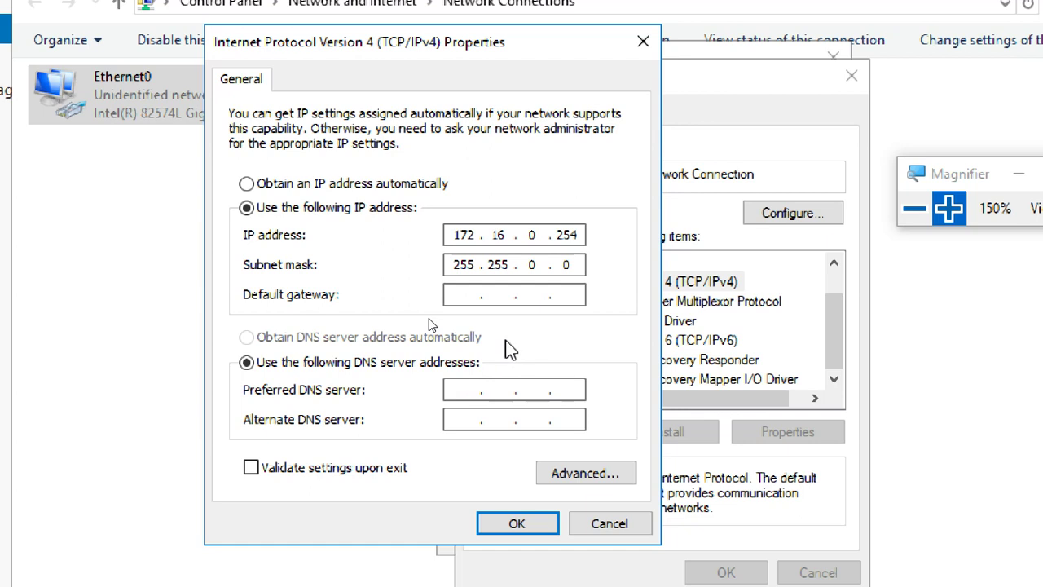
left_click(517, 526)
left_click(697, 574)
left_click(765, 530)
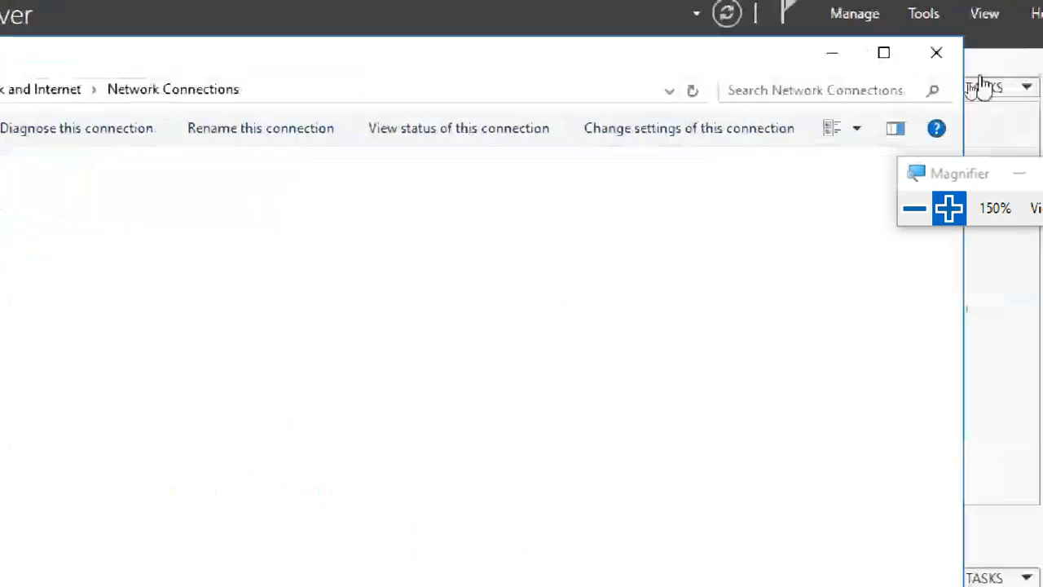
- Refresh Server Manager to show 172.16.0.254, then ping 172.16.0.10 from a command prompt
left_click(977, 49)
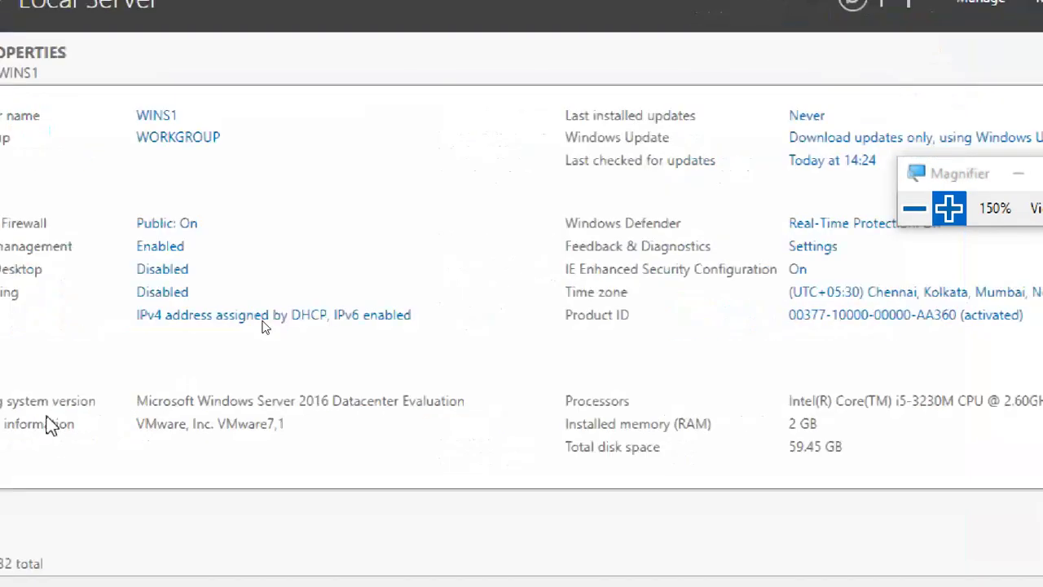
left_click(873, 57)
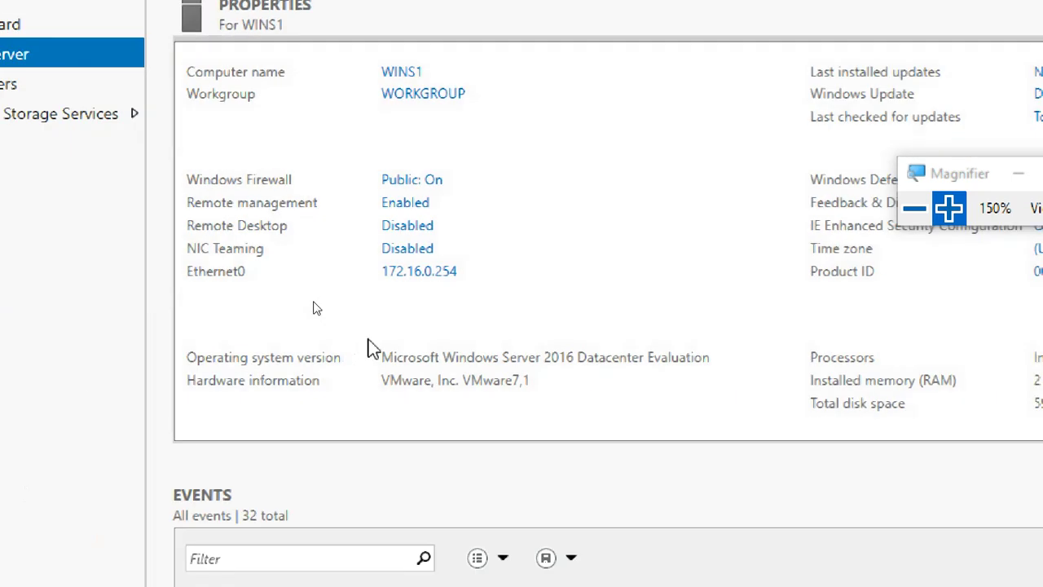
key("super+r")
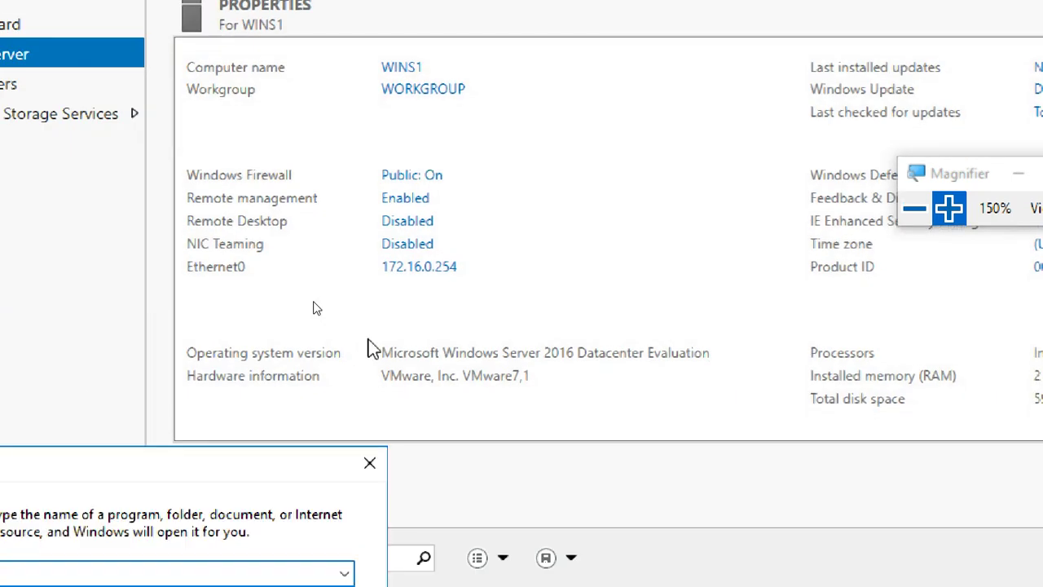
mouse_move(200, 462)
left_mouse_down()
mouse_move(374, 353)
mouse_move(593, 122)
left_mouse_up()
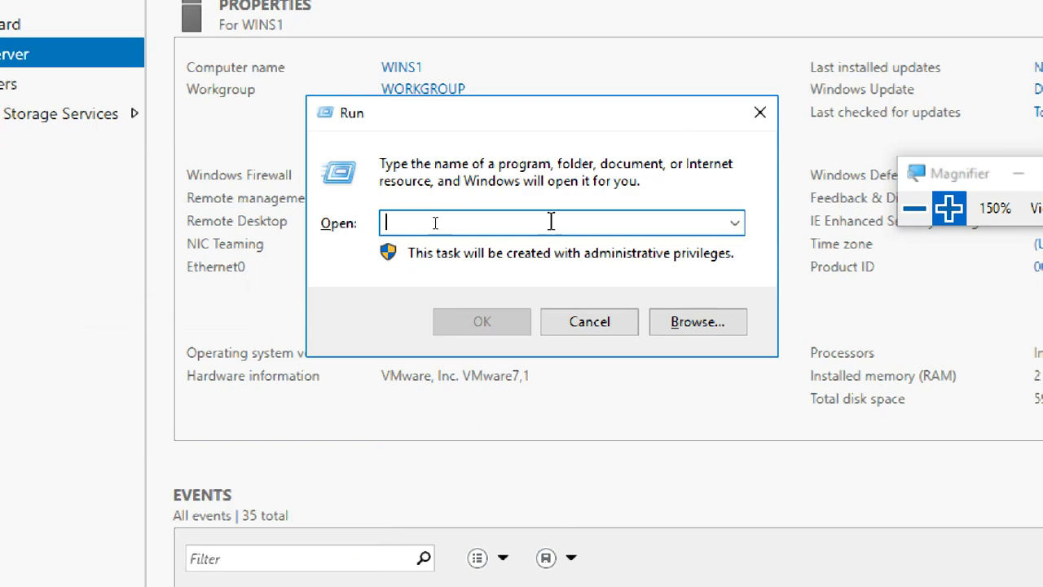
type("cmd")
key("Return")
left_click(315, 163)
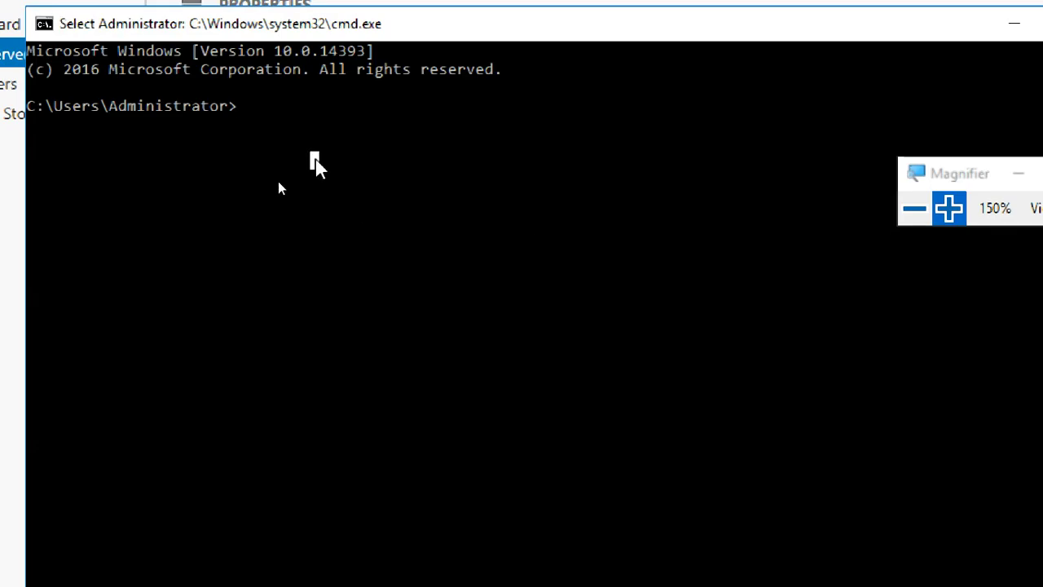
type("ping ")
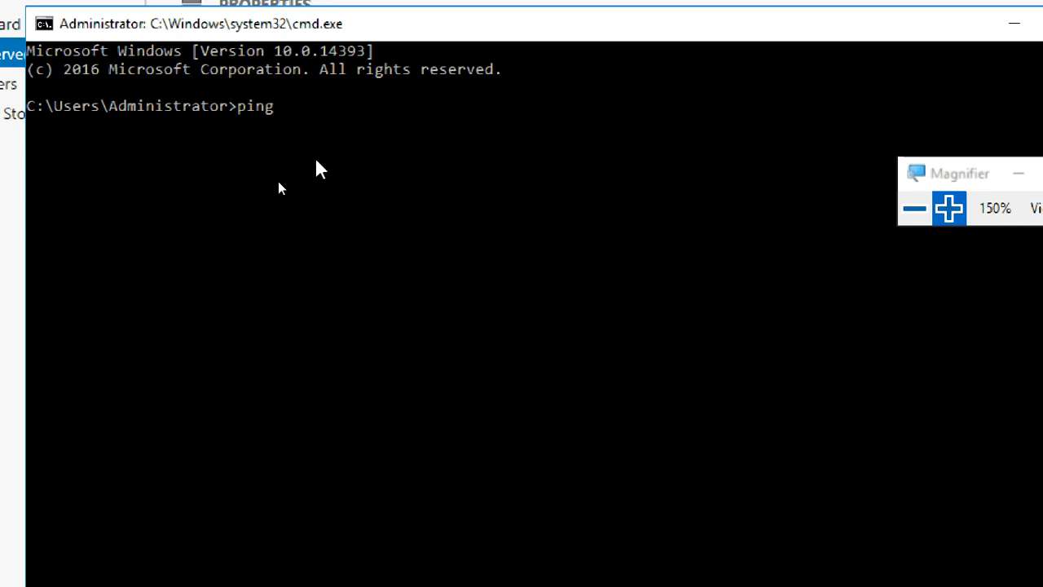
type("19")
key("BackSpace")
type("72.16.0.10")
key("Return")
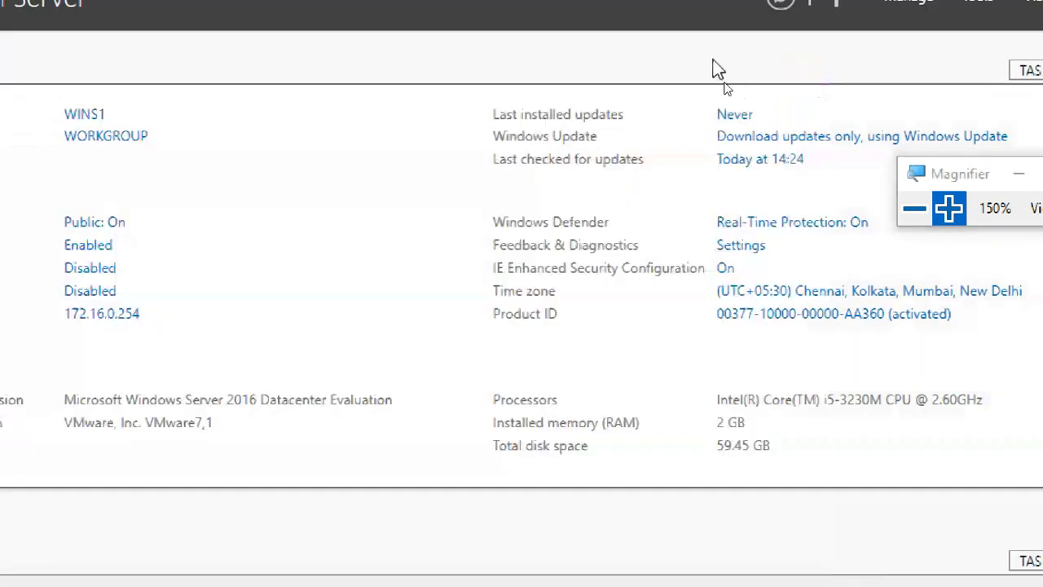
left_click(801, 70)
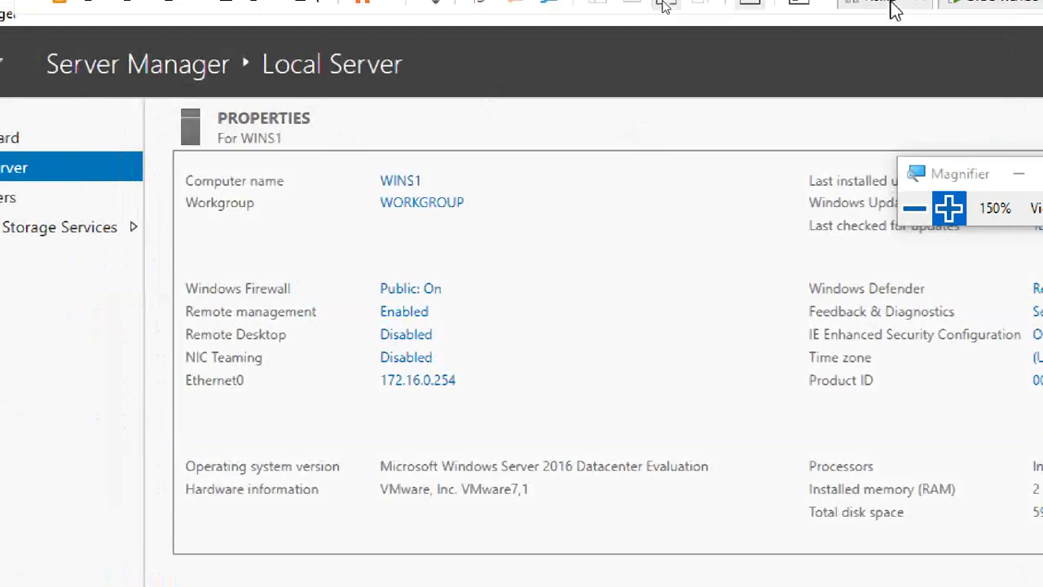
- Switch to Paint, start a new blank picture and reset screen magnification to 100%
left_click(944, 14)
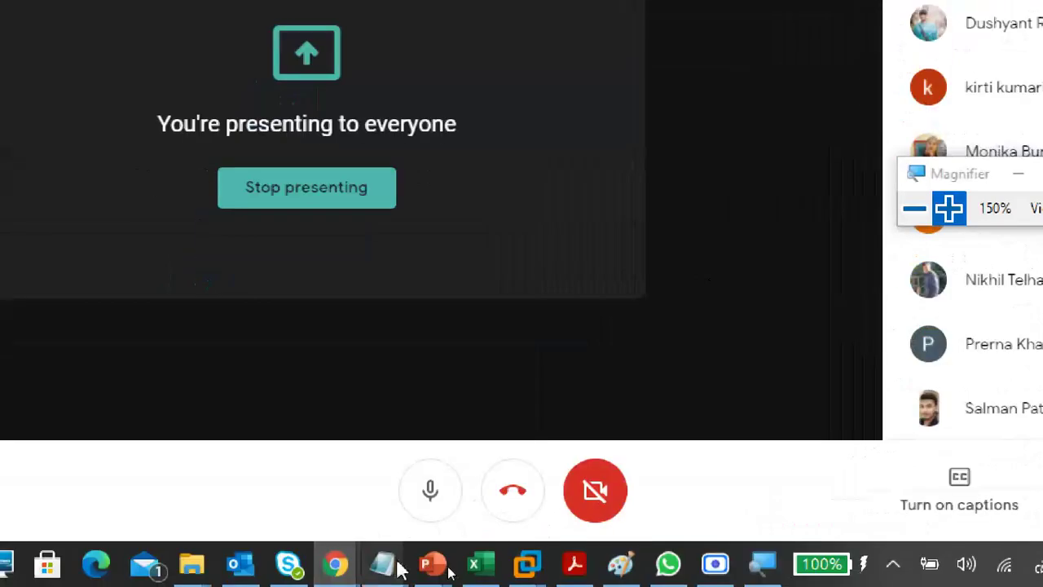
left_click(623, 564)
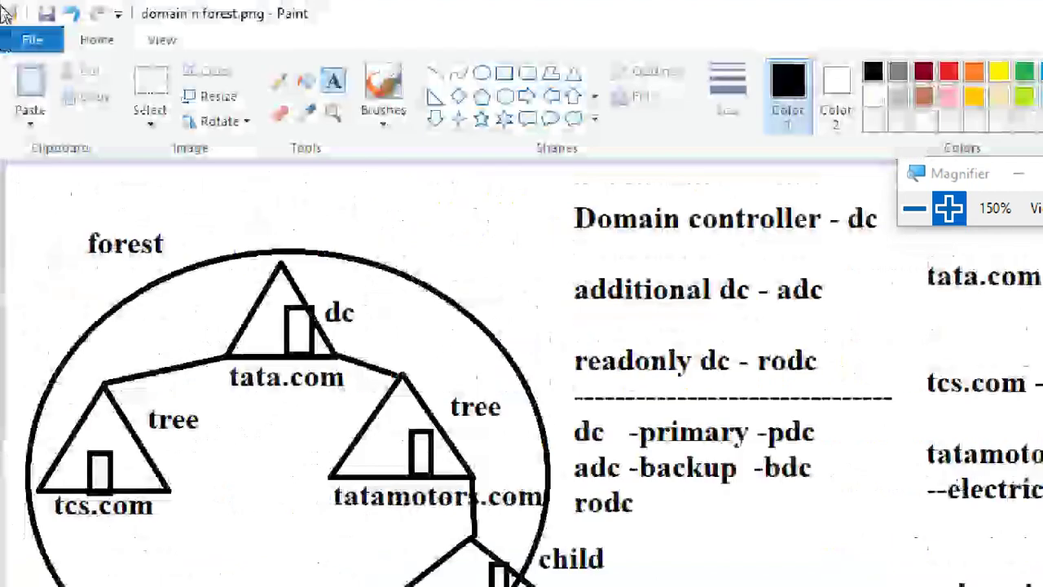
left_click(41, 45)
left_click(65, 82)
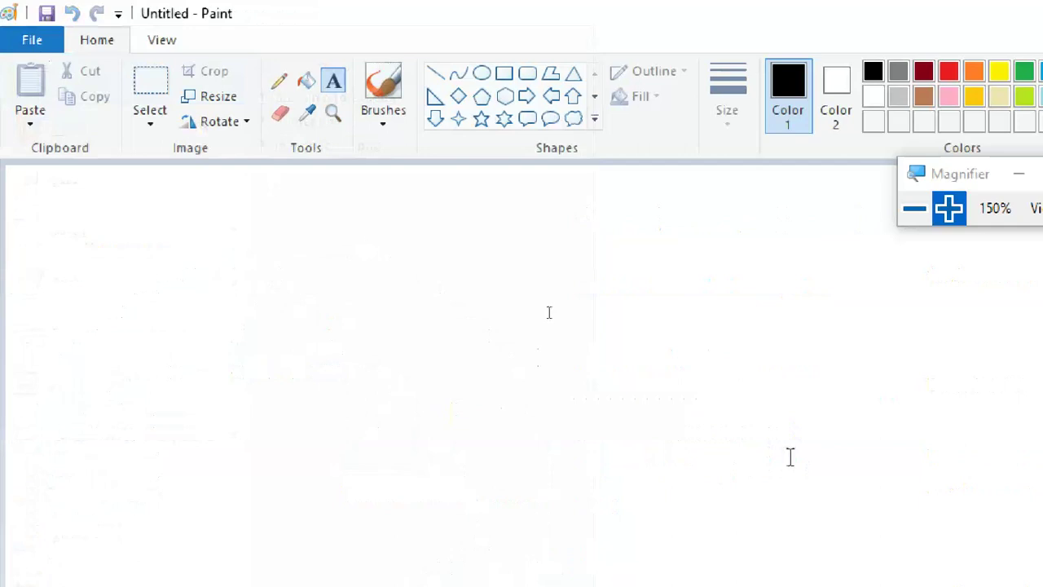
left_click(915, 214)
left_click(915, 214)
left_click(659, 185)
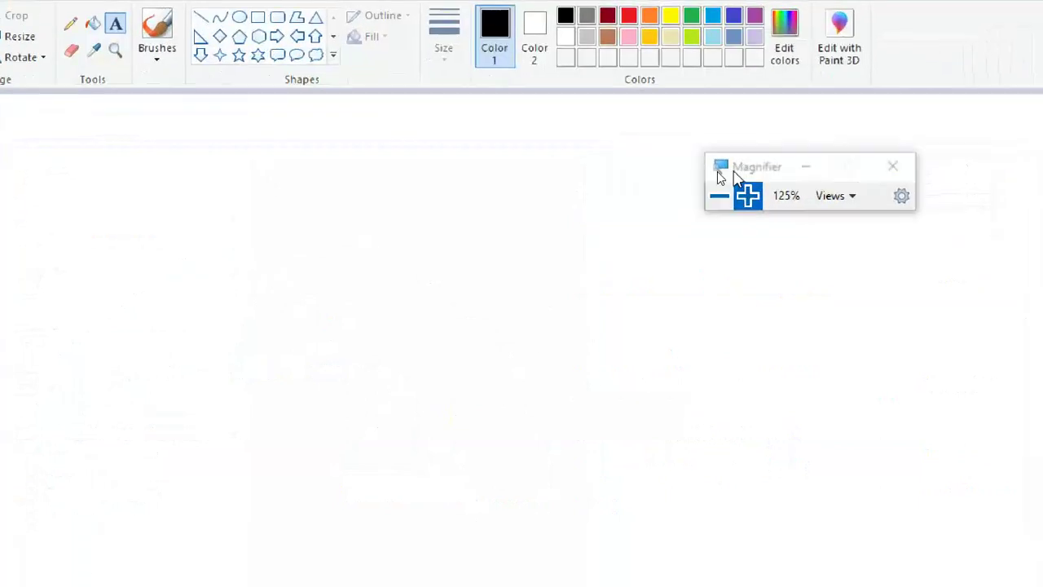
left_click(748, 186)
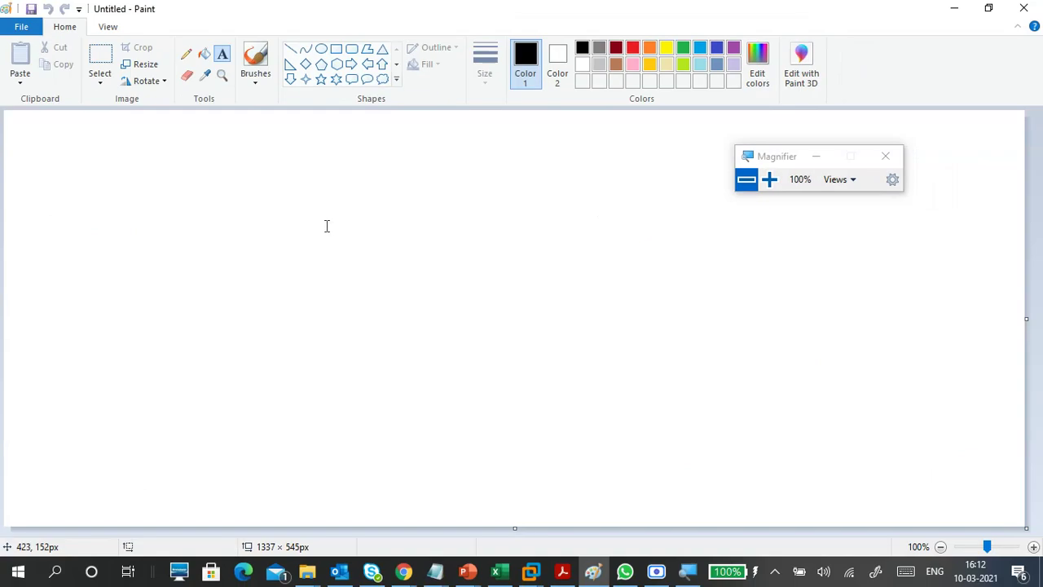
- Draw the upper rectangle and label it adds
left_click(300, 214)
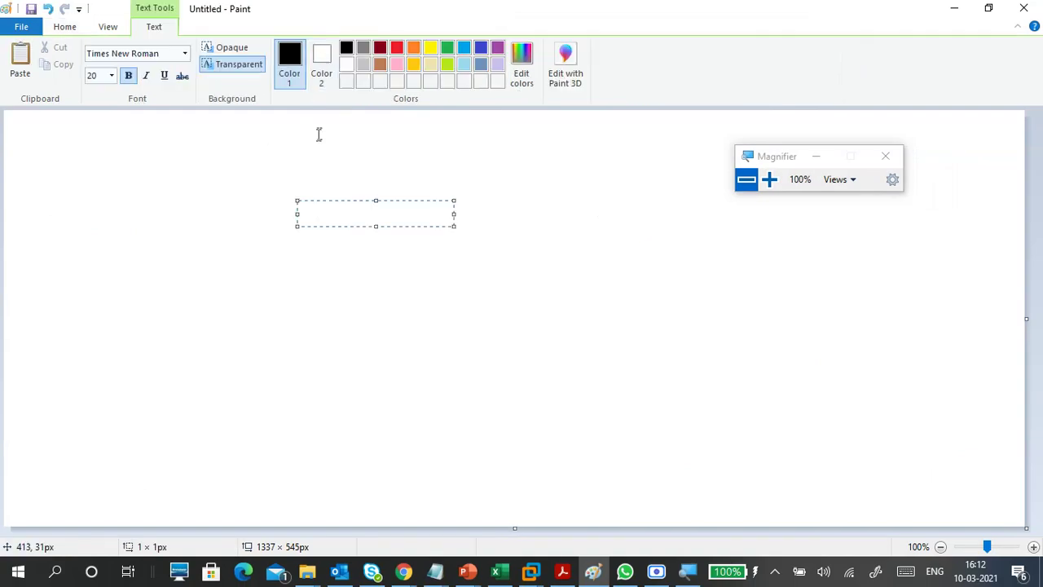
left_click(65, 28)
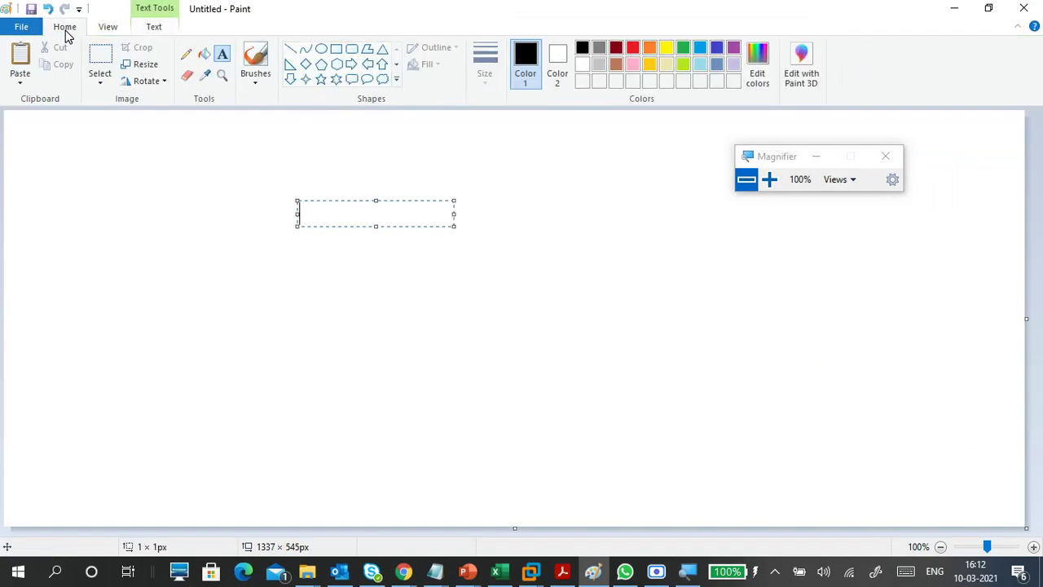
left_click(336, 50)
left_click_drag(144, 163, 257, 283)
left_click(167, 155)
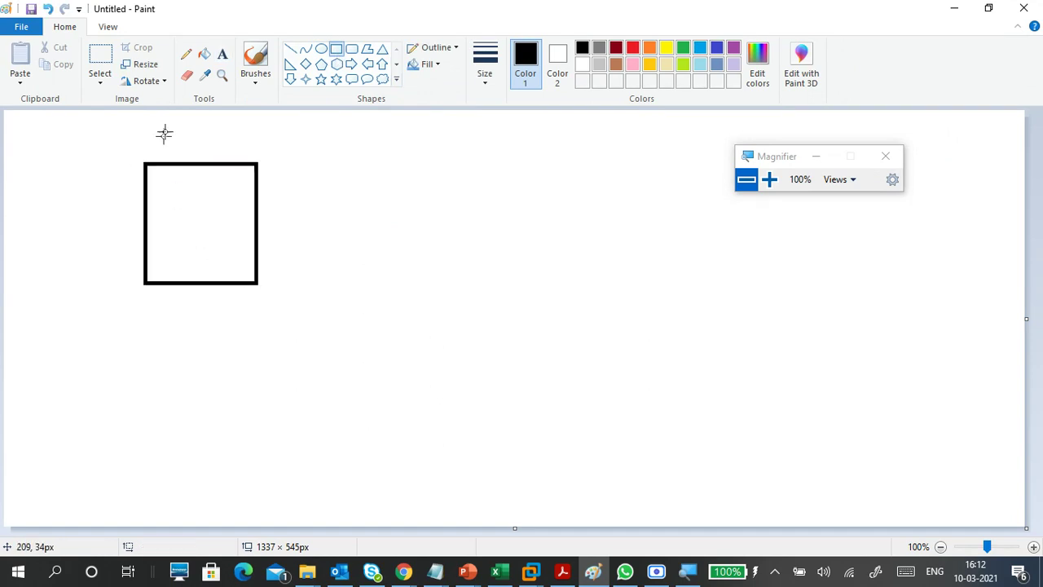
left_click(222, 55)
left_click(161, 140)
type("adds")
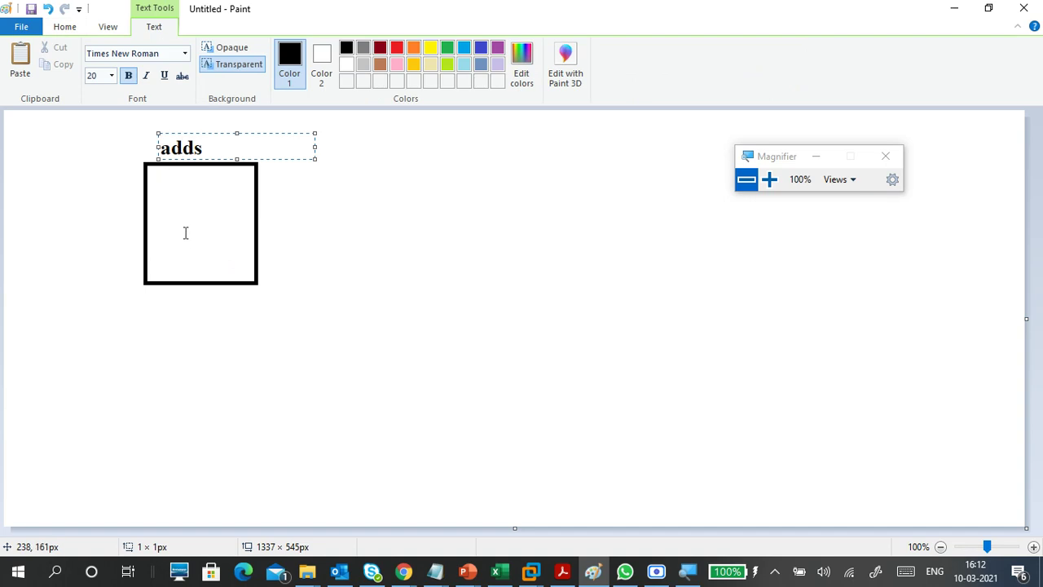
left_click(336, 195)
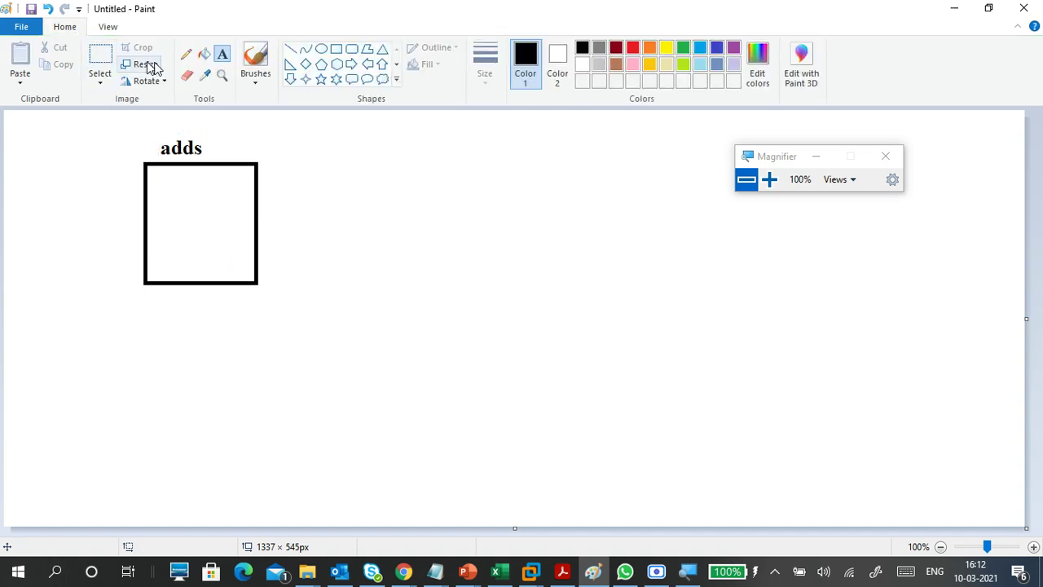
- Draw a second rectangle below it and label it dns
left_click(335, 49)
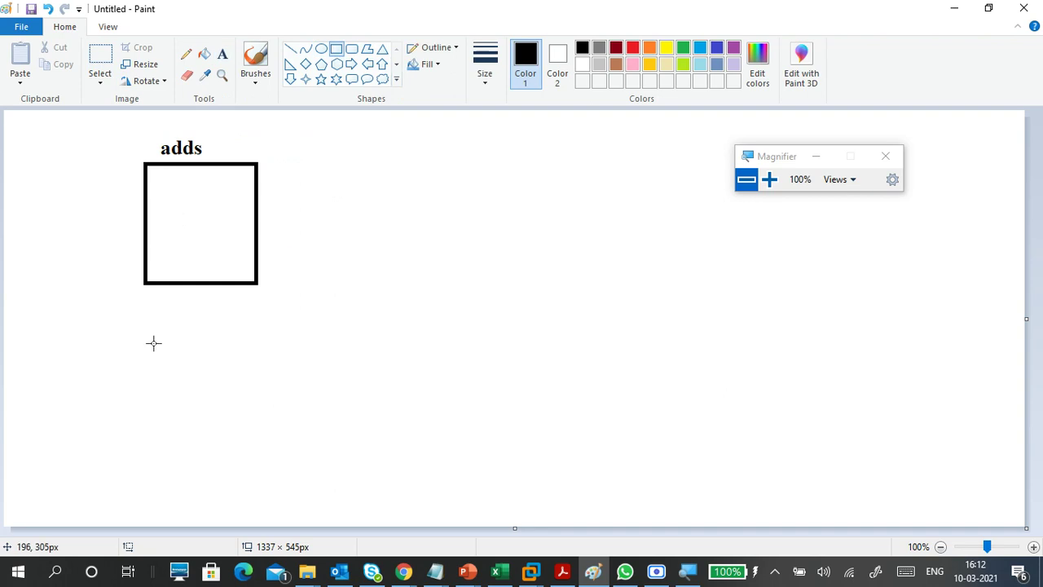
left_click_drag(145, 332, 249, 465)
left_click(146, 272)
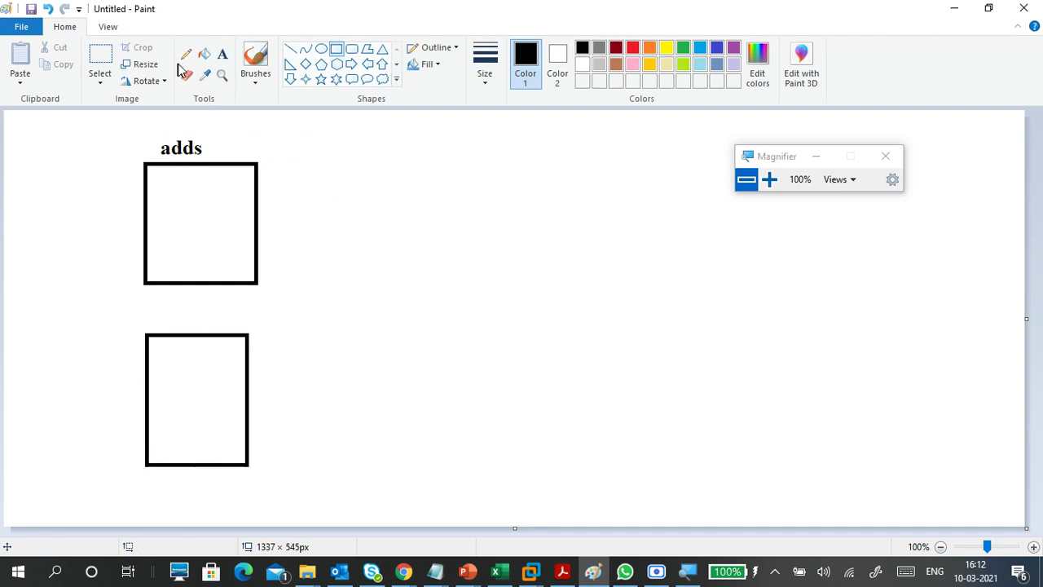
left_click(222, 54)
left_click(151, 316)
type("dns")
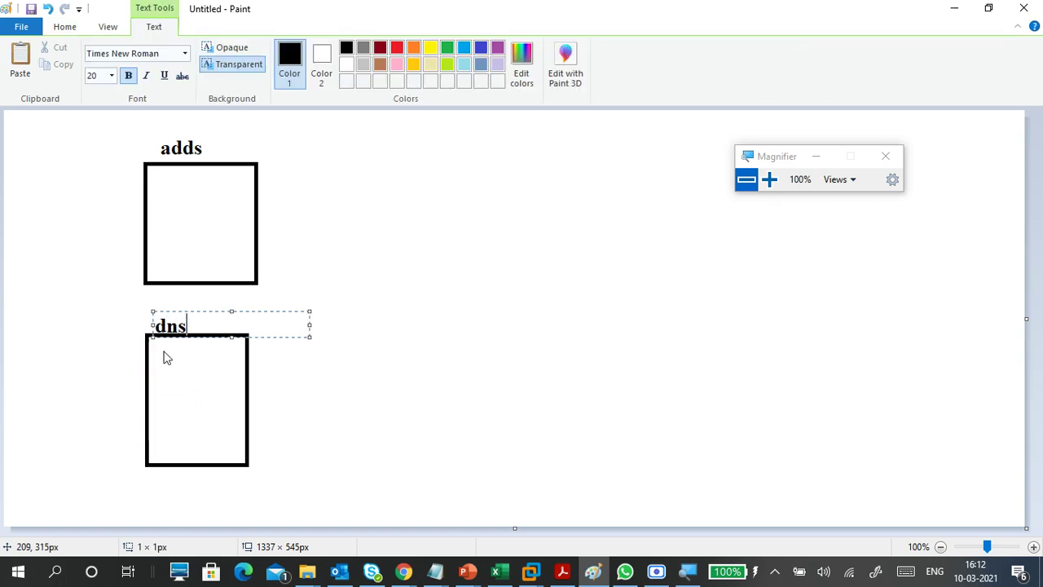
left_click(378, 255)
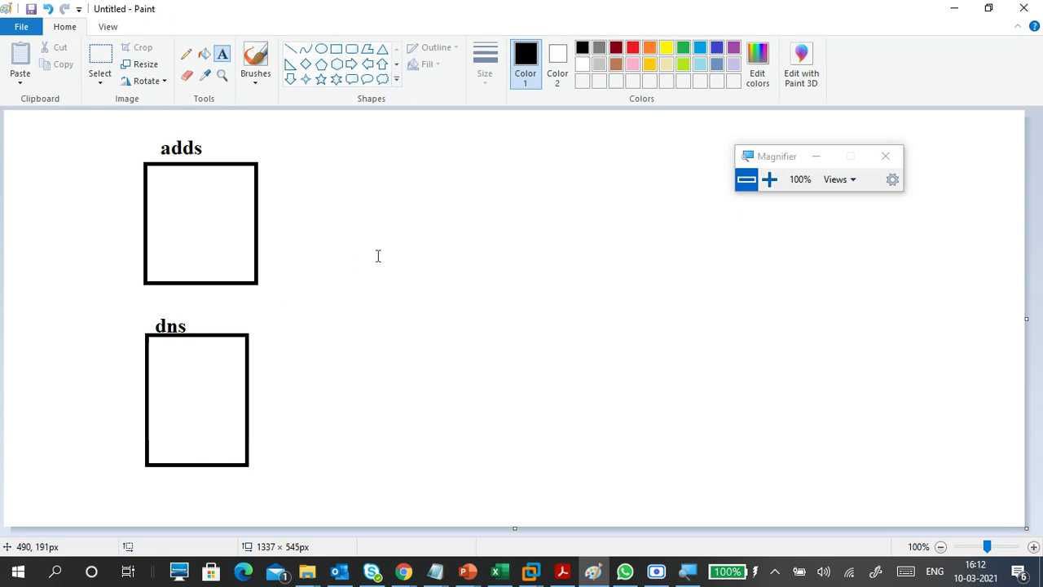
- Draw a third rectangle right of the dns box and label it 'cl'
left_click(336, 49)
left_click_drag(493, 293, 587, 410)
left_click_drag(538, 354, 529, 394)
left_click(497, 292)
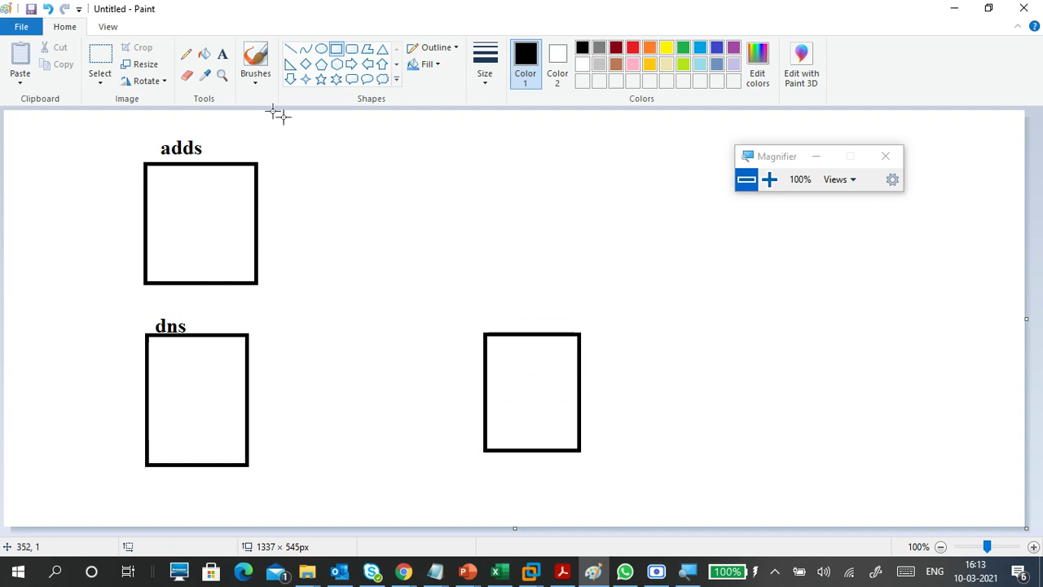
left_click(222, 54)
left_click(486, 318)
type("cl")
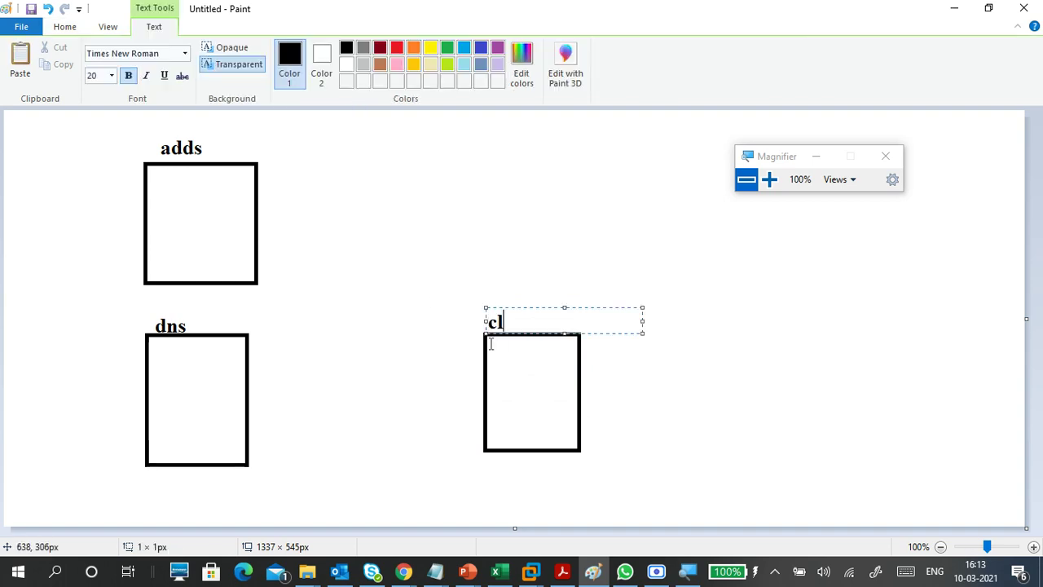
left_click(506, 363)
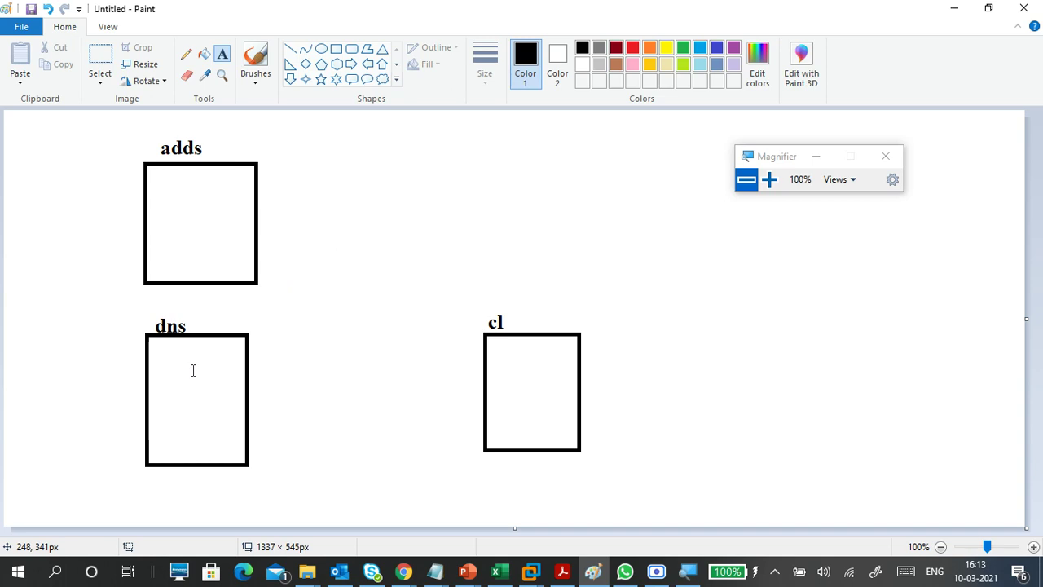
- Add the notes 1.100, 1.53 and 1.10 to the adds, dns and cl boxes
left_click(182, 264)
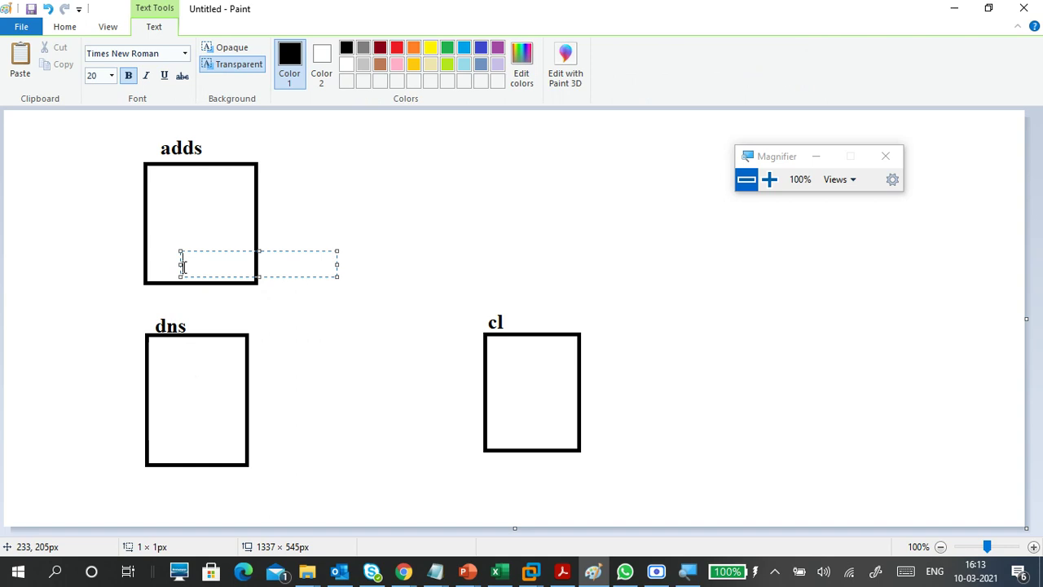
type("1.100")
left_click(198, 444)
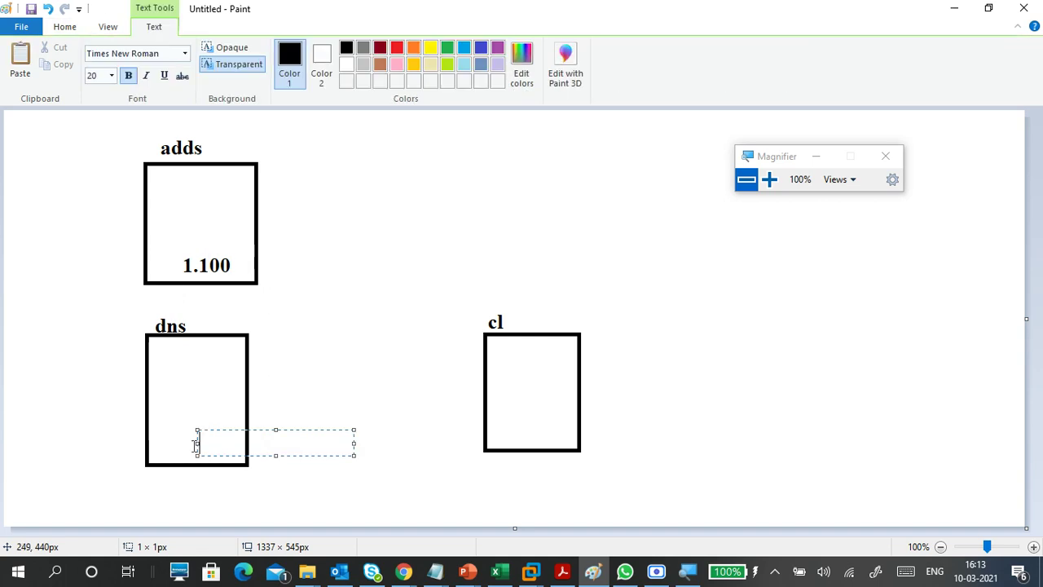
type("1.53")
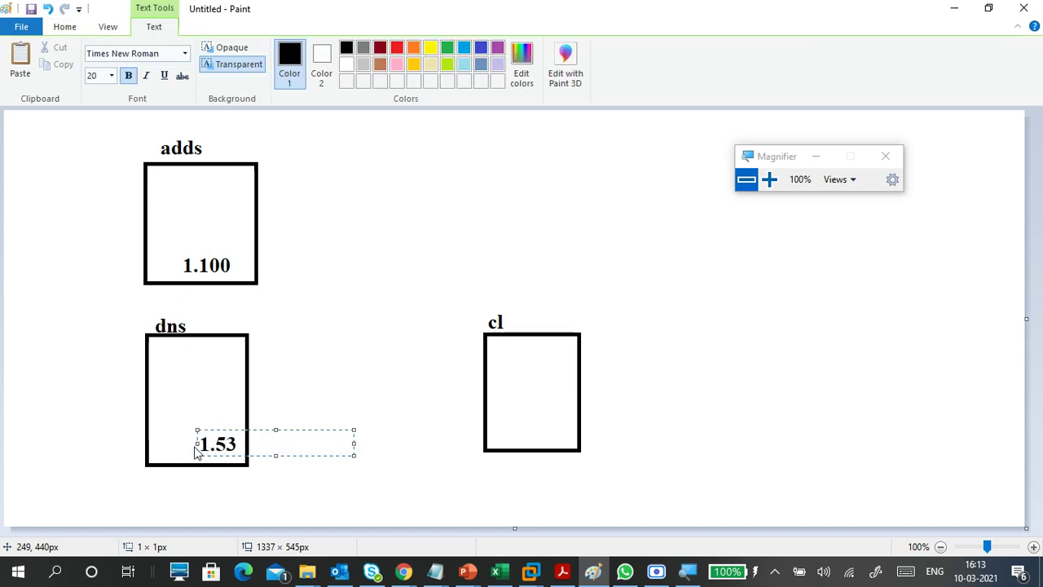
left_click(295, 377)
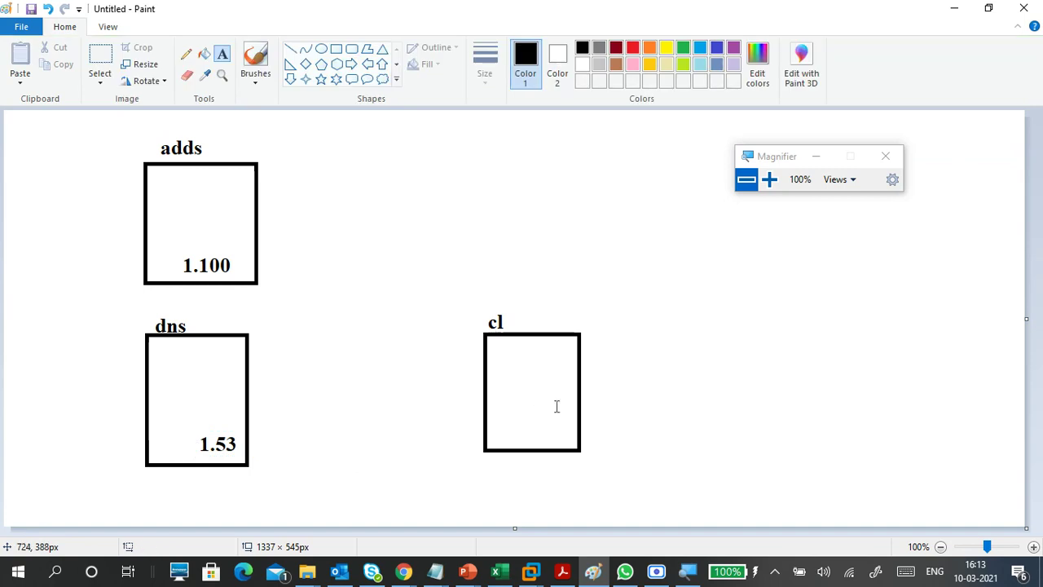
left_click(593, 376)
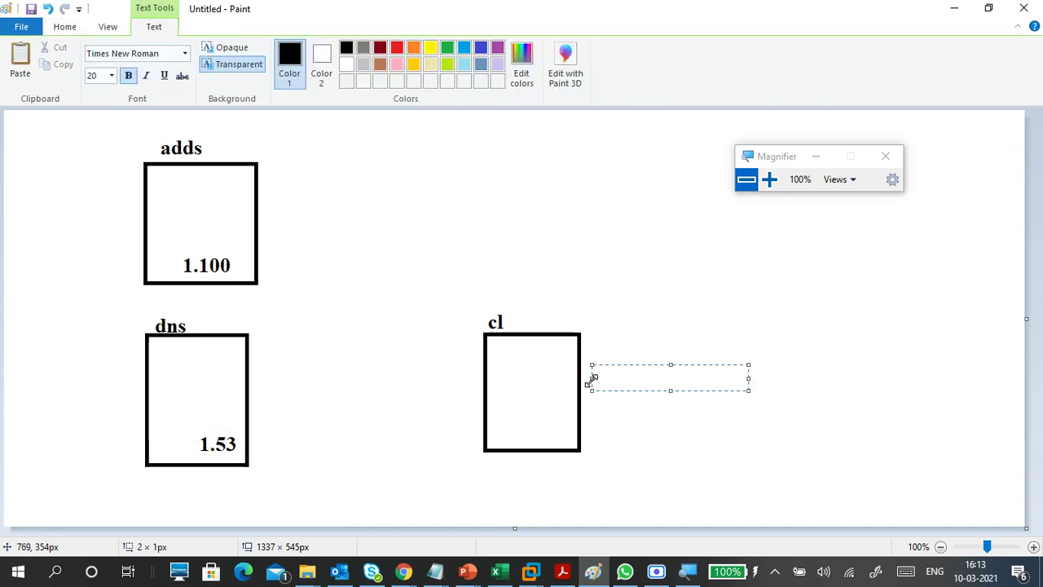
type("1.10")
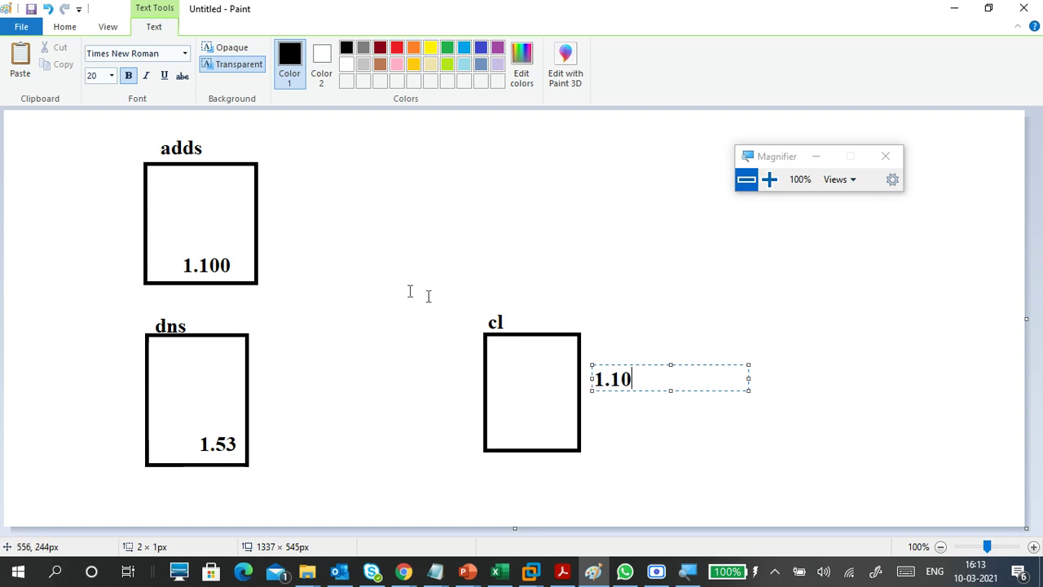
left_click(359, 310)
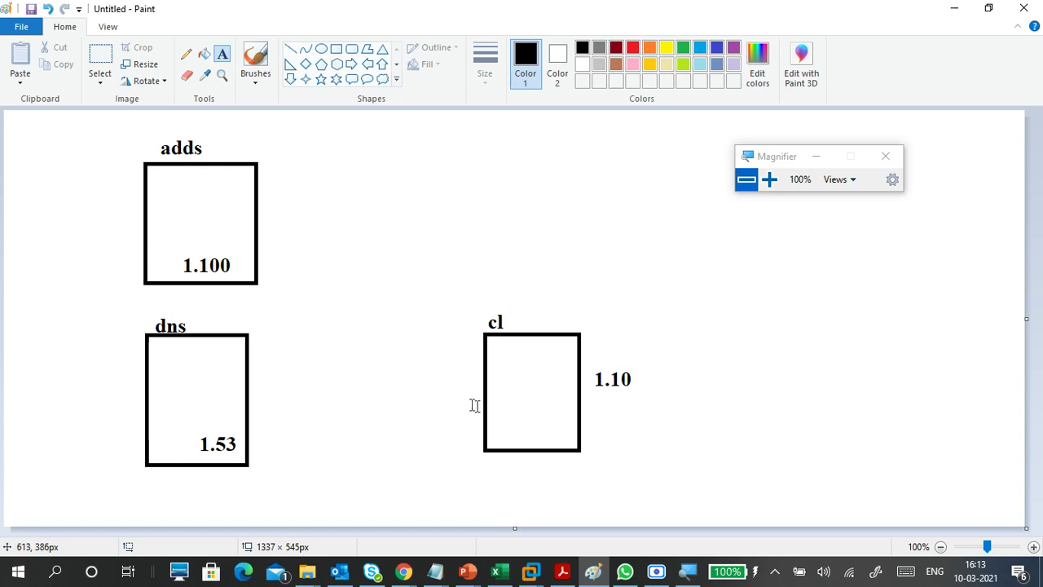
- Start a text block right of the cl box with lines ip address, sm, dg and 'prefer dns:'
left_click(597, 418)
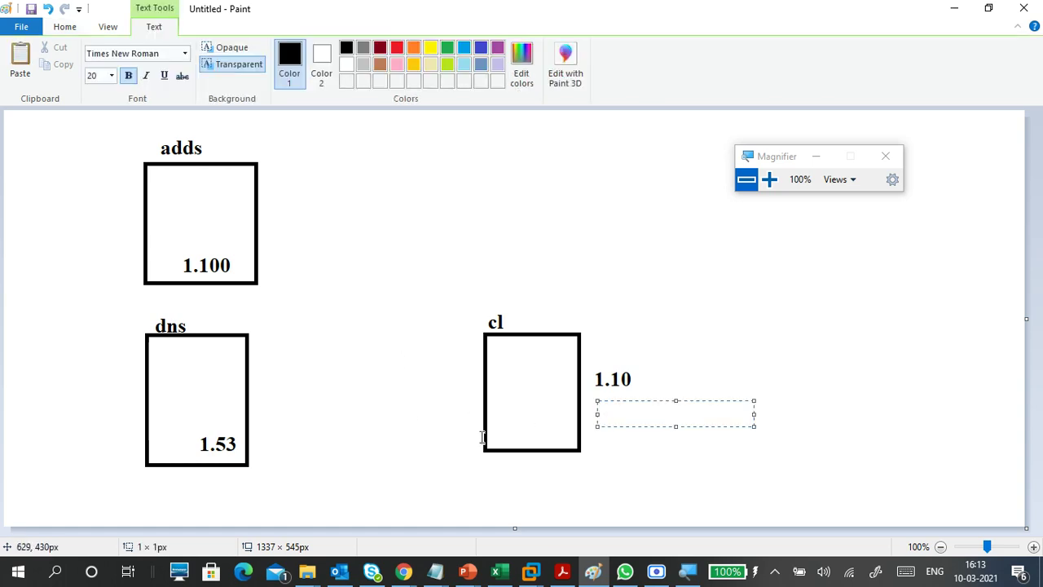
left_click(601, 366)
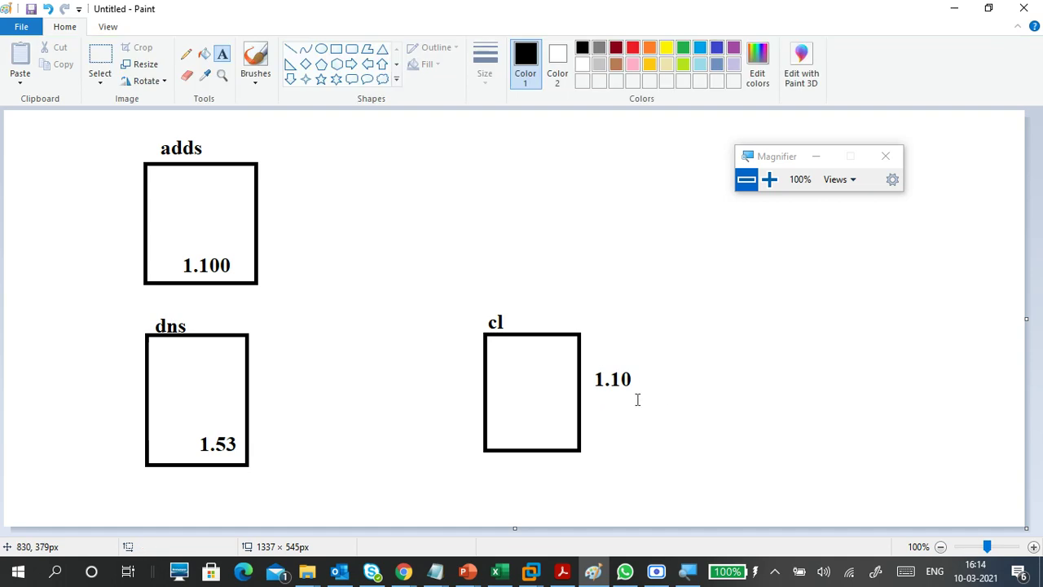
left_click(670, 345)
type("ip")
type(" ad")
type("dres")
type("sm")
key("Return")
type("g")
key("BackSpace")
type("dg")
key("Return")
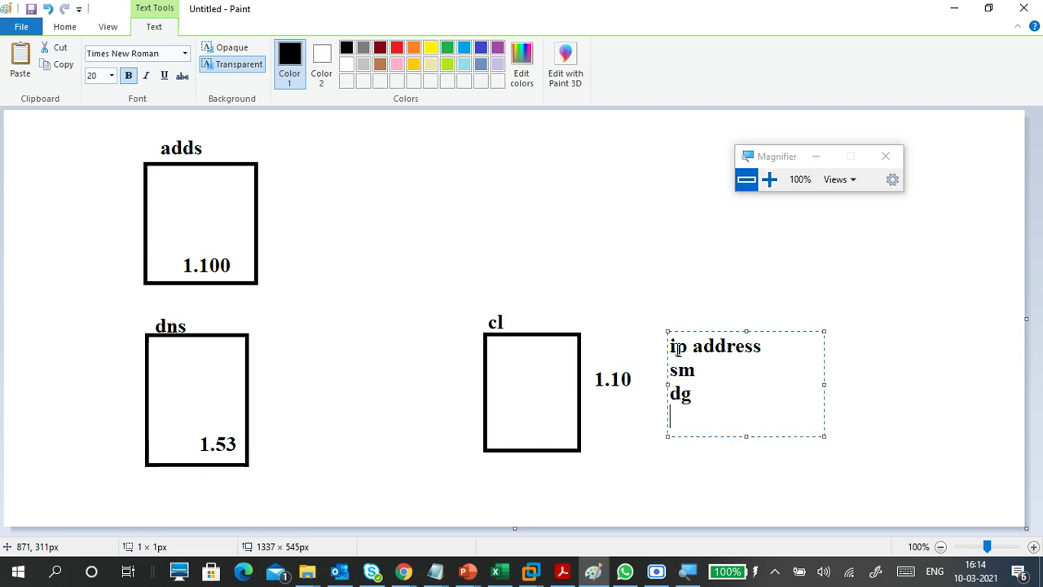
type("prefer dns:")
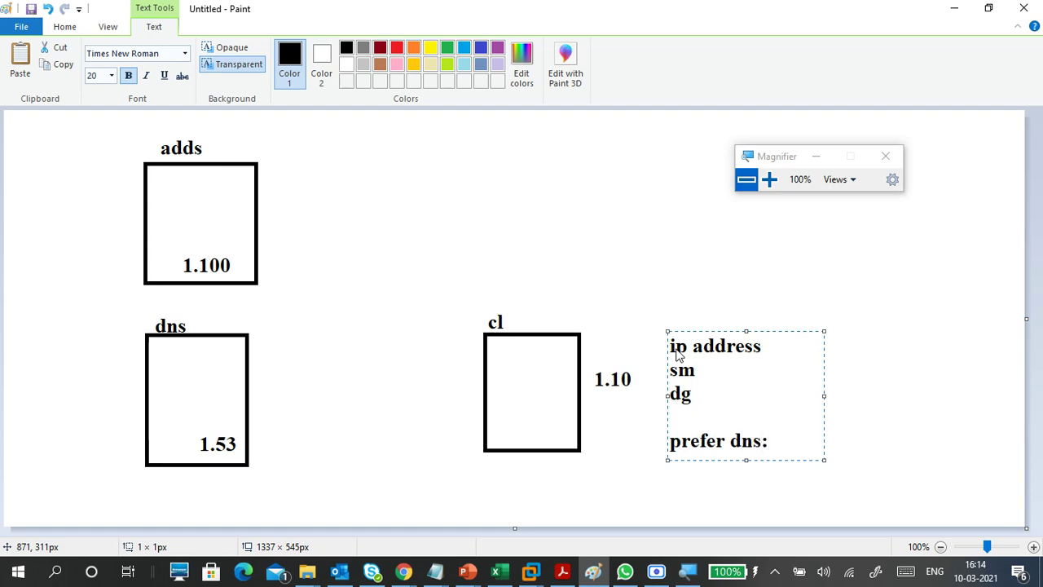
- Widen the note and complete its lines to 'ip address:1.10' and 'dg--'
left_click_drag(824, 396, 985, 397)
left_click(772, 347)
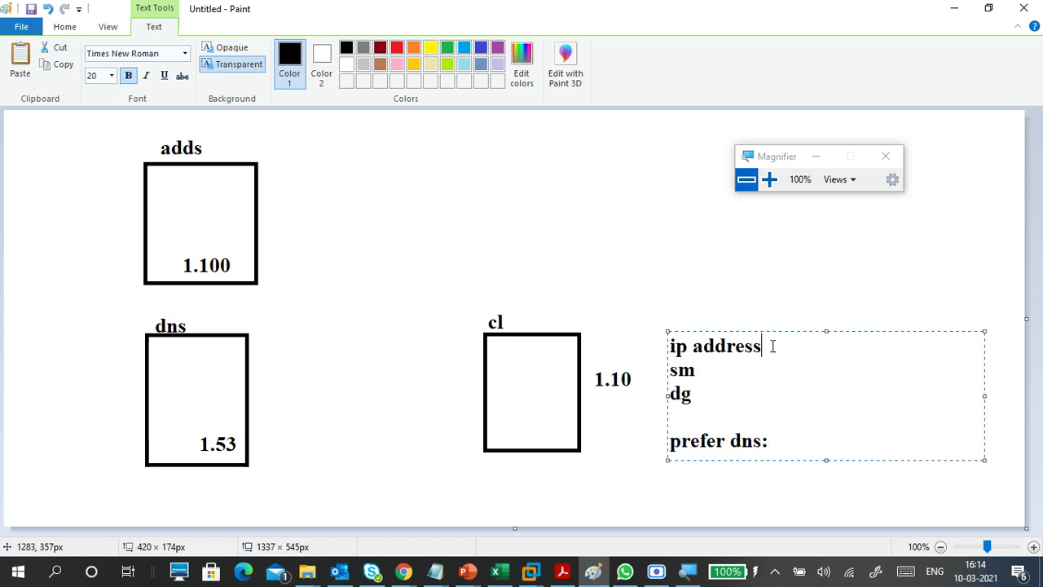
type(":1.10")
left_click(787, 371)
left_click(781, 383)
type("--")
left_click(798, 452)
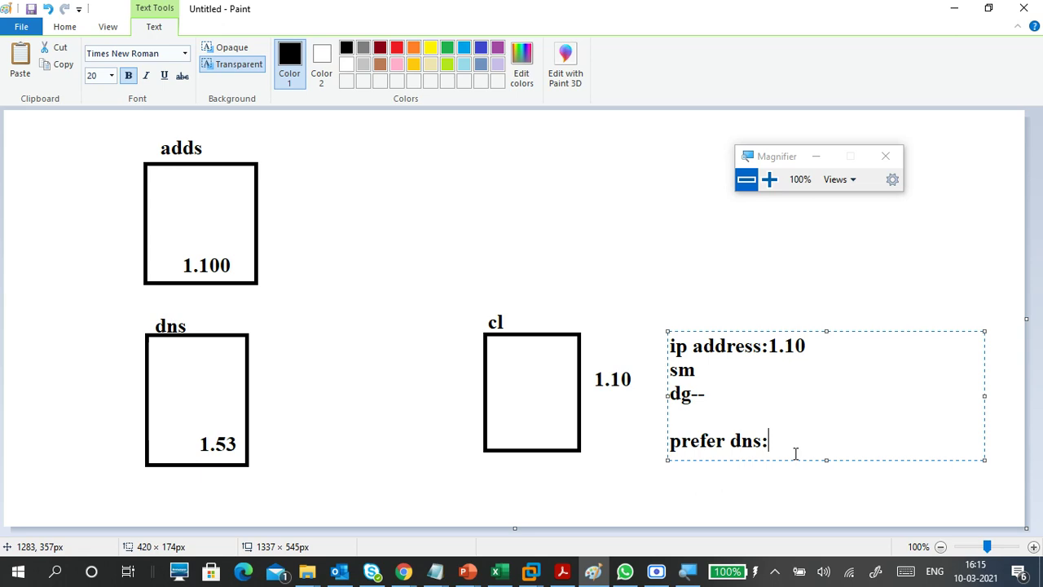
left_click(403, 570)
left_click(275, 473)
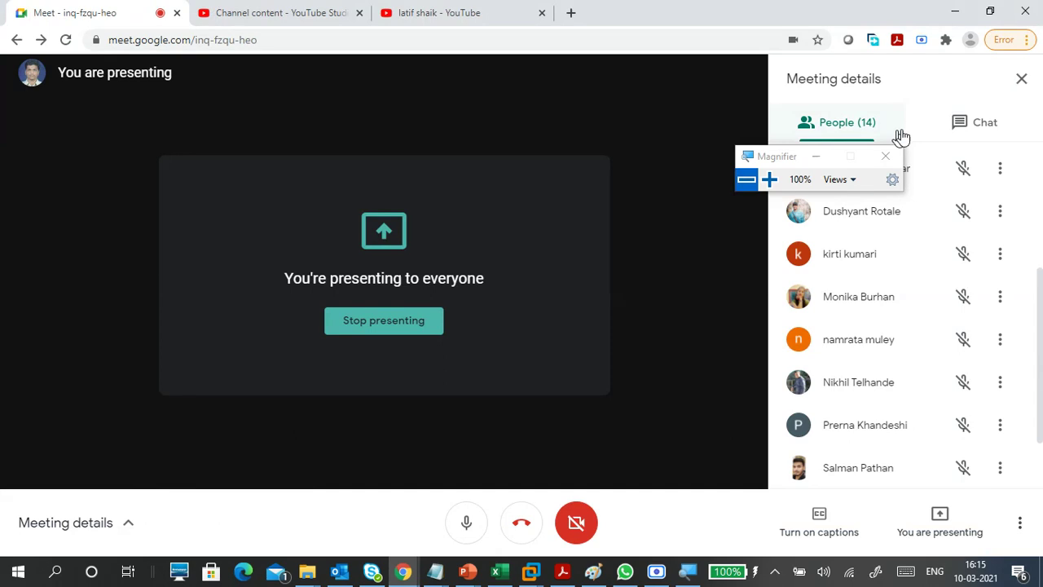
left_click(962, 124)
left_click(868, 125)
left_click(950, 13)
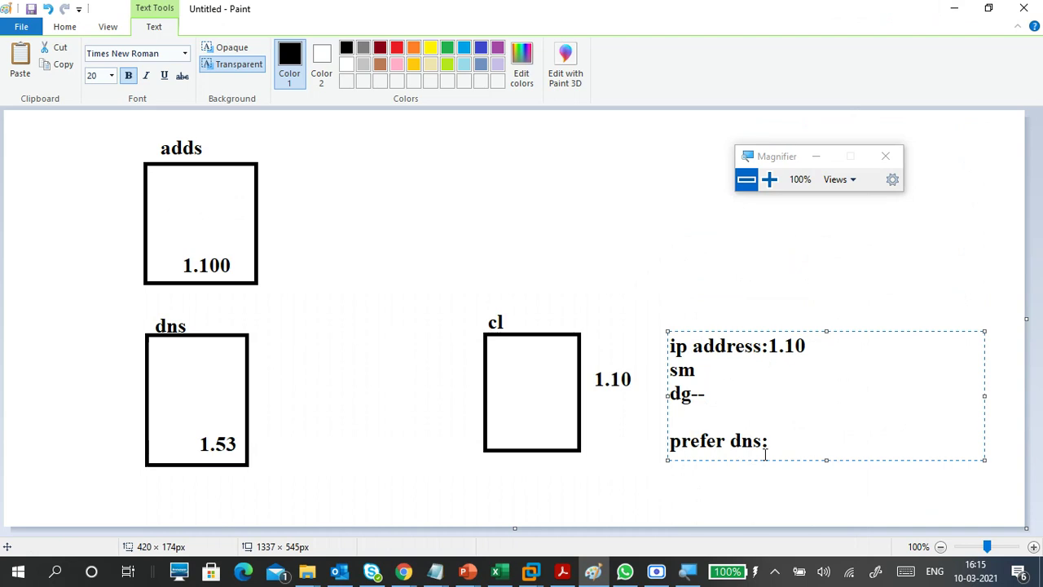
left_click_drag(770, 441, 666, 436)
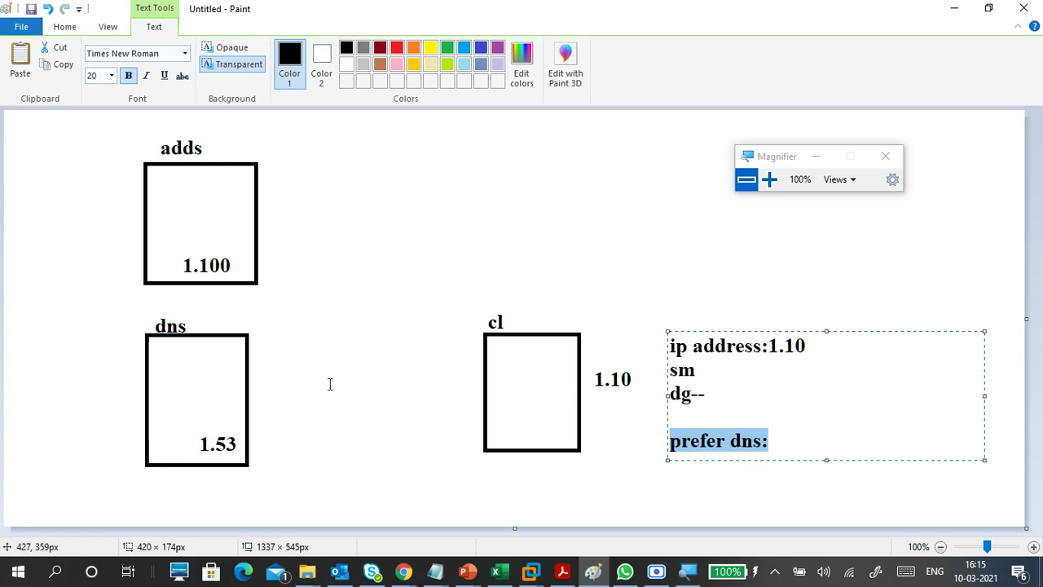
left_click(777, 439)
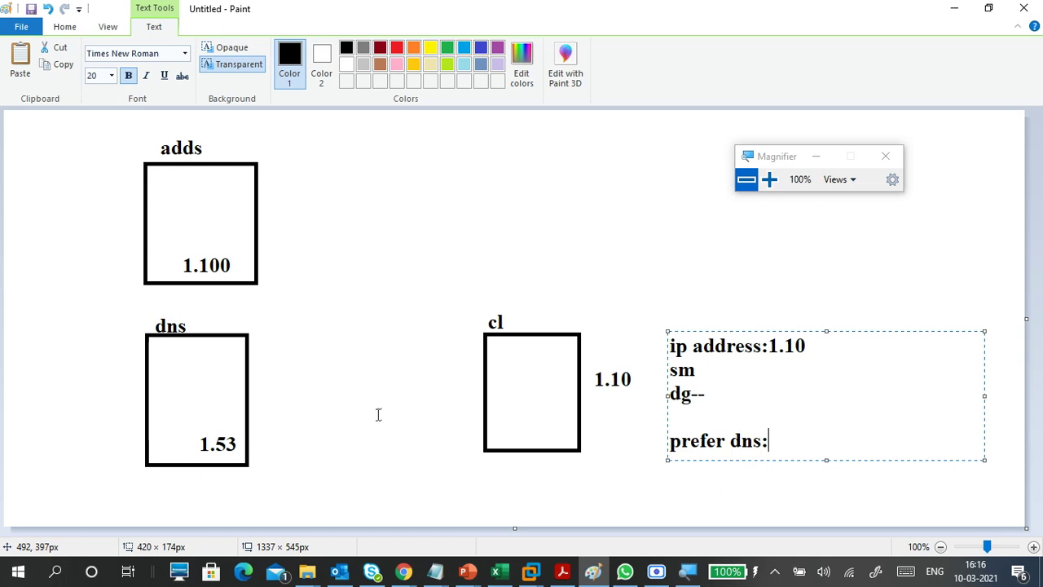
- Add a widened 'prefer dns:' label at the left edge below the adds box
left_click(121, 296)
left_click(121, 296)
type("prefer")
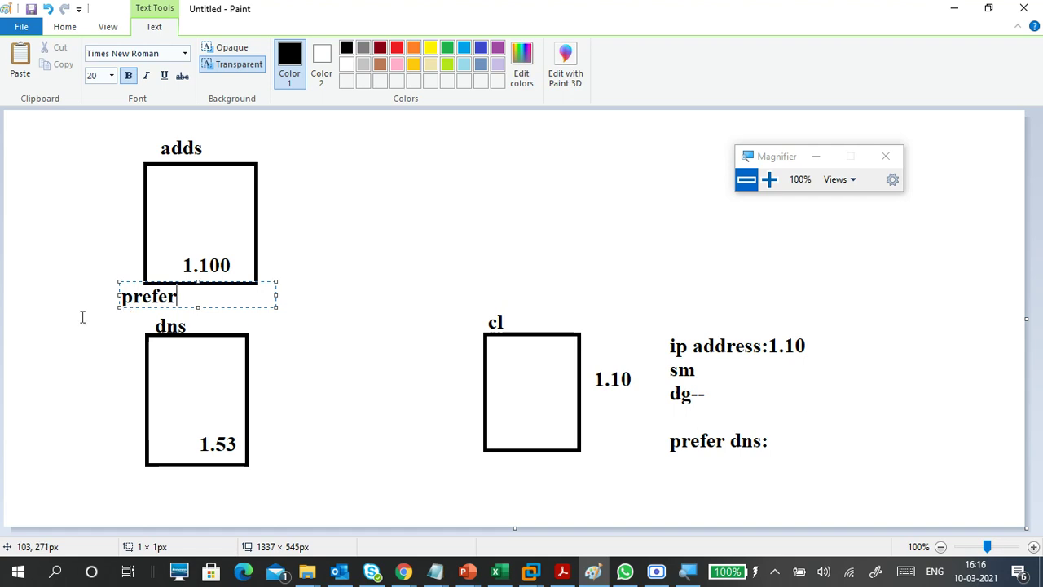
type(" dns:")
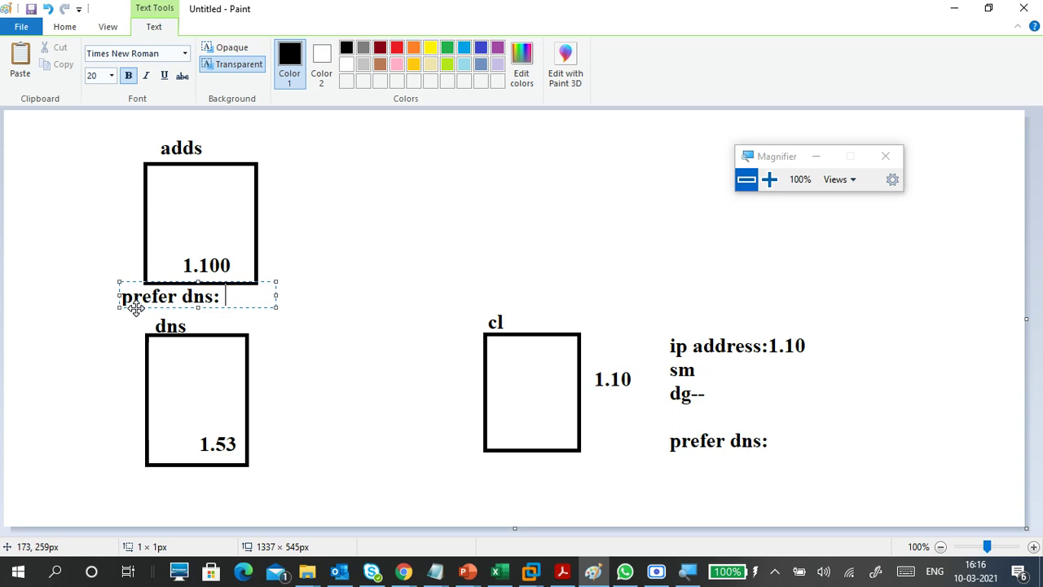
left_click_drag(132, 306, 68, 310)
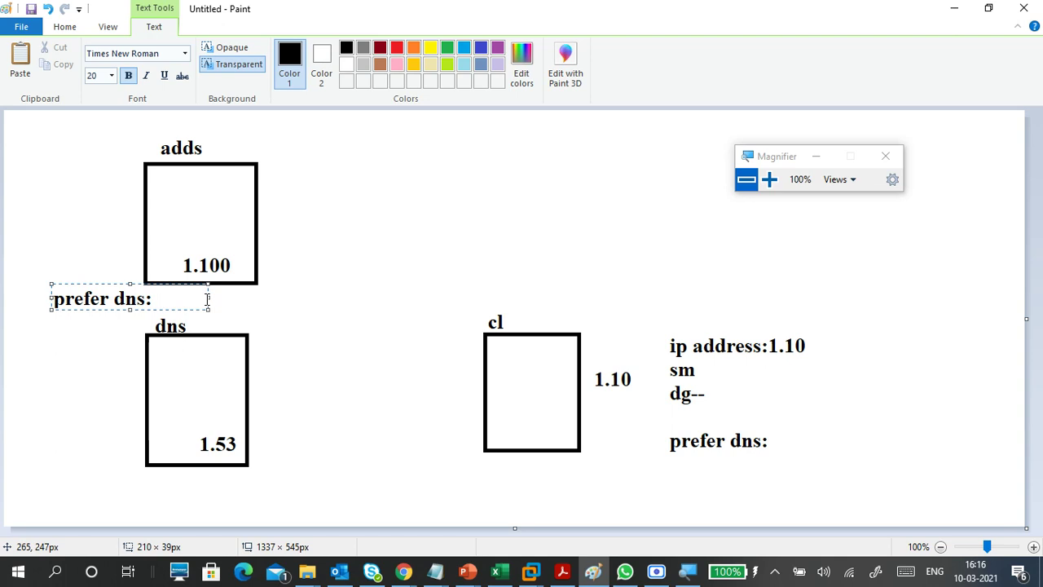
left_click_drag(208, 296, 272, 298)
- Add 1.53 after both the client's and the left server 'prefer dns:' labels
left_click(122, 390)
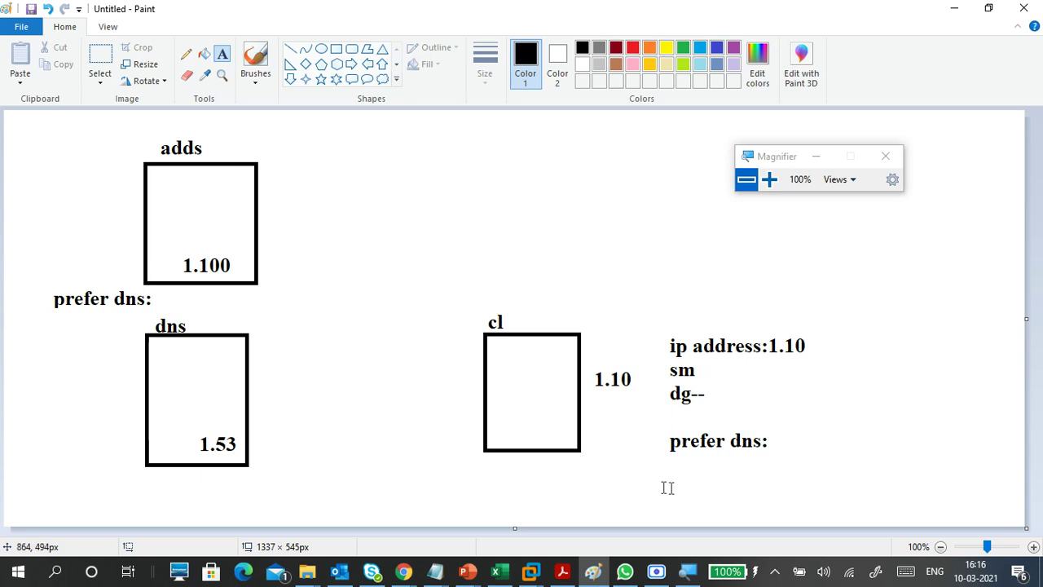
left_click(783, 438)
type("1.53")
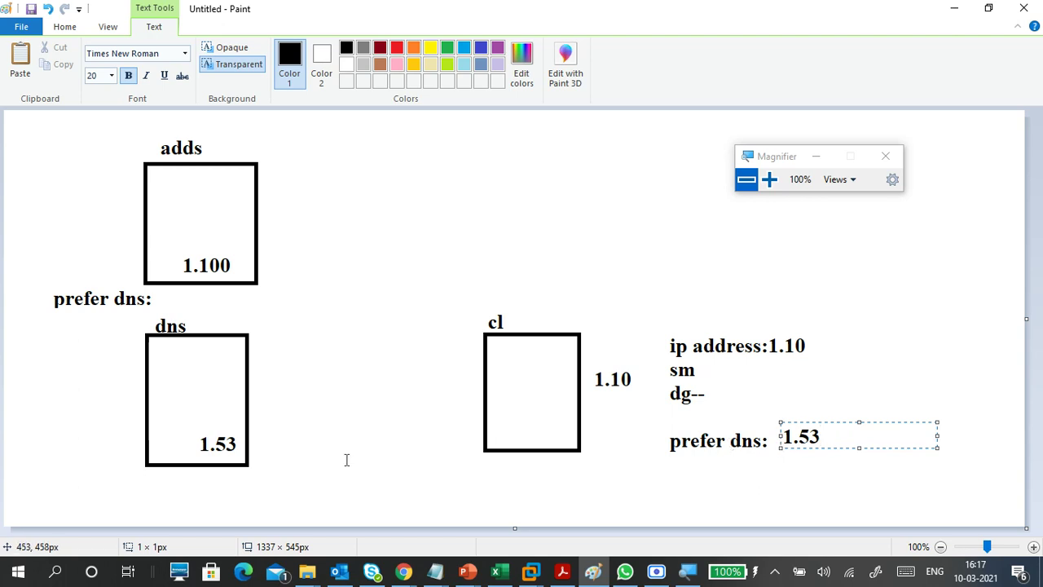
left_click(328, 426)
left_click(175, 298)
type("1.53")
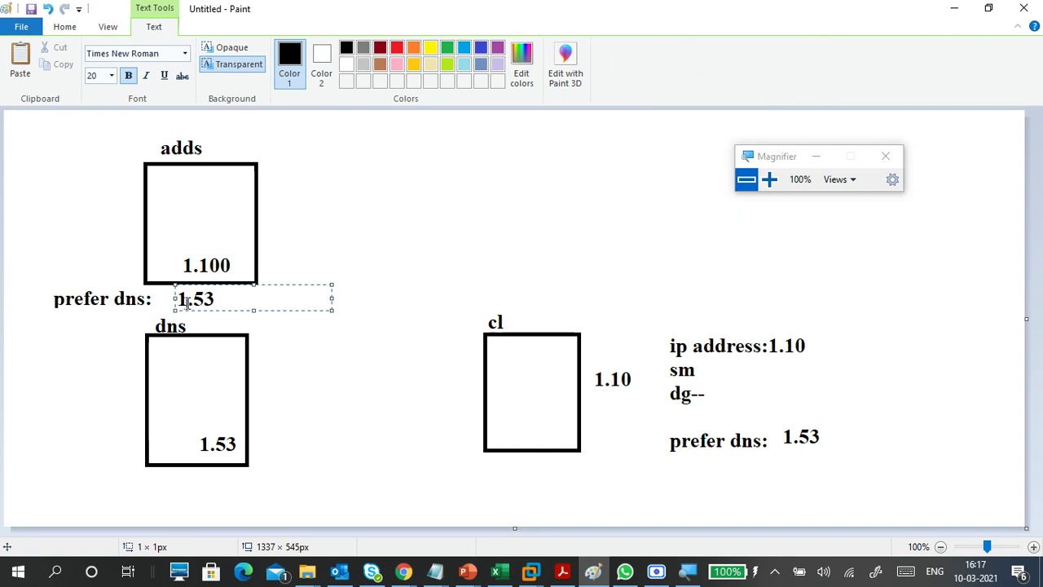
left_click(328, 349)
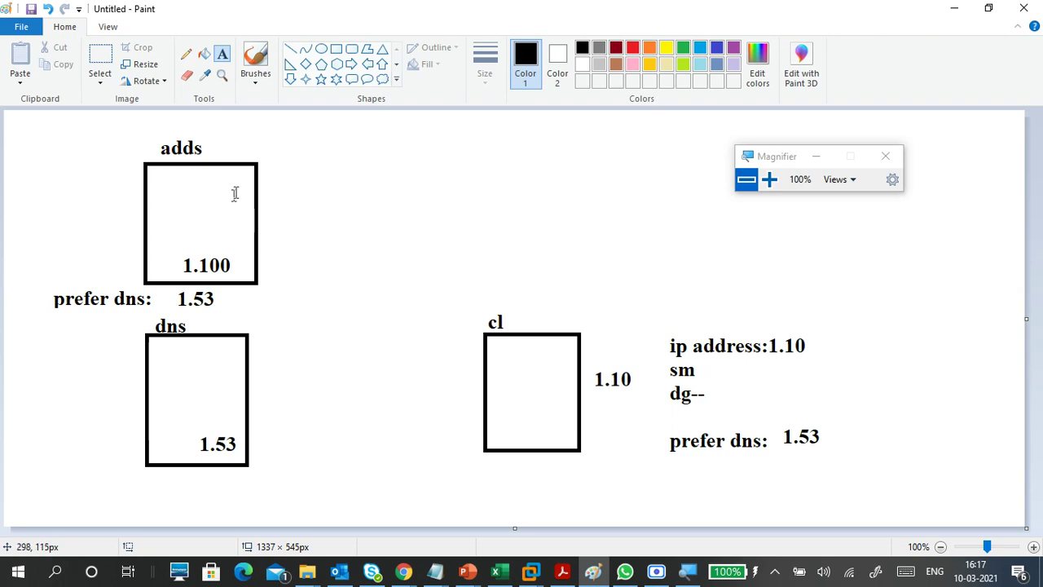
- Brush check marks beside the adds and dns boxes
left_click(259, 79)
left_click(165, 104)
mouse_move(218, 140)
left_mouse_down()
mouse_move(223, 152)
mouse_move(244, 126)
left_mouse_up()
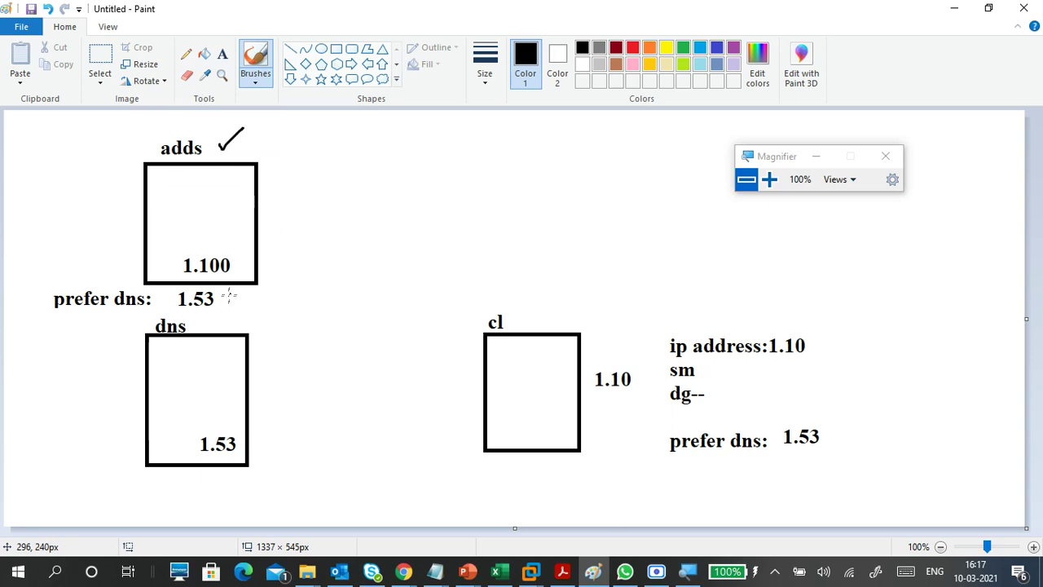
left_click_drag(212, 327, 230, 313)
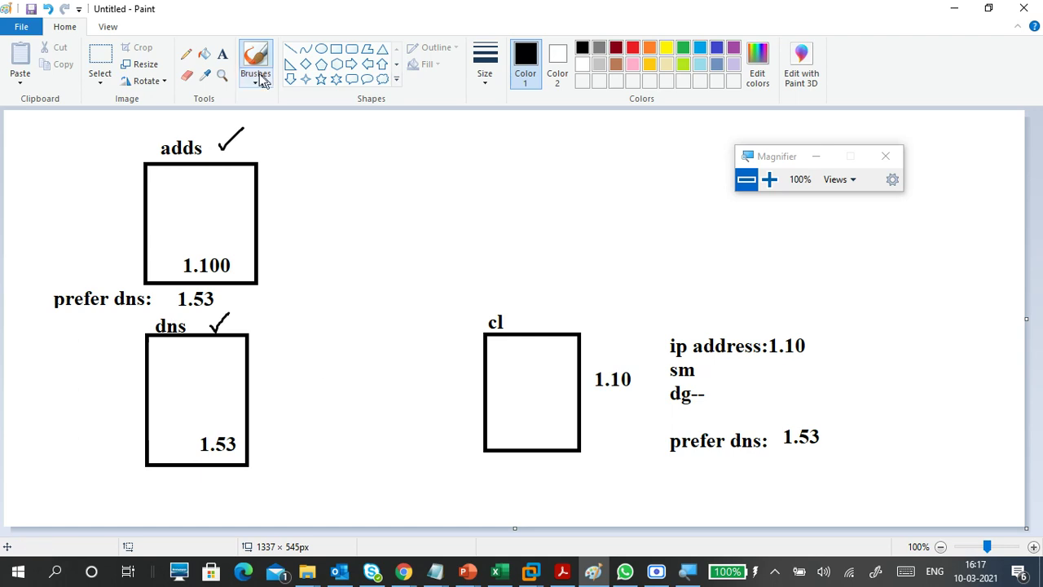
- Erase the adds and dns boxes and the client's 1.53, then draw one large rectangle left
left_click(100, 78)
left_click(74, 118)
mouse_move(19, 123)
left_mouse_down()
mouse_move(76, 133)
mouse_move(291, 303)
mouse_move(282, 492)
left_mouse_up()
key("Delete")
left_click_drag(780, 408, 835, 458)
key("Delete")
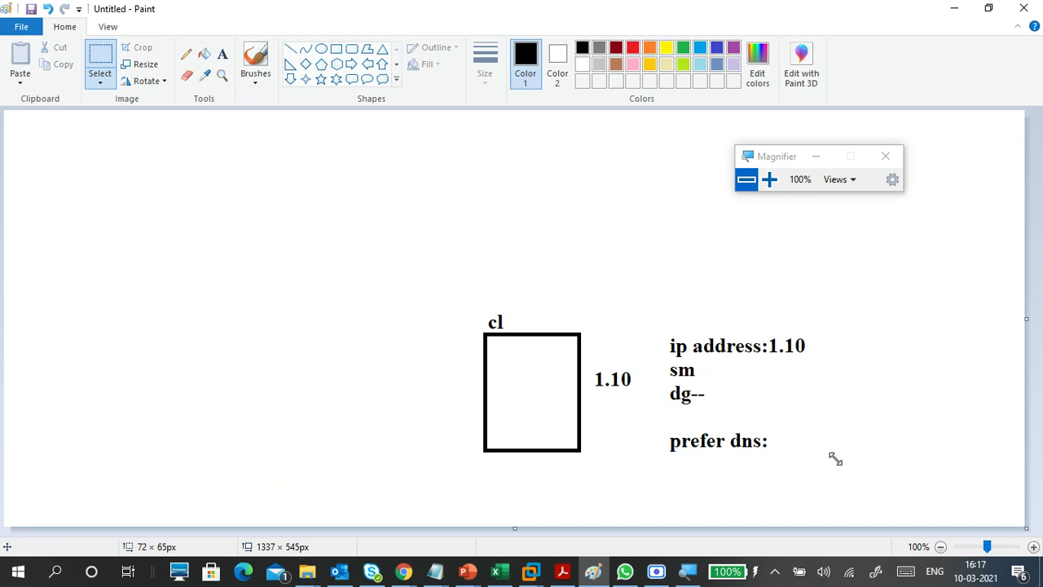
left_click(334, 50)
left_click_drag(97, 144, 286, 351)
- Write 'ip : 1.254' inside the new large rectangle
left_click(319, 350)
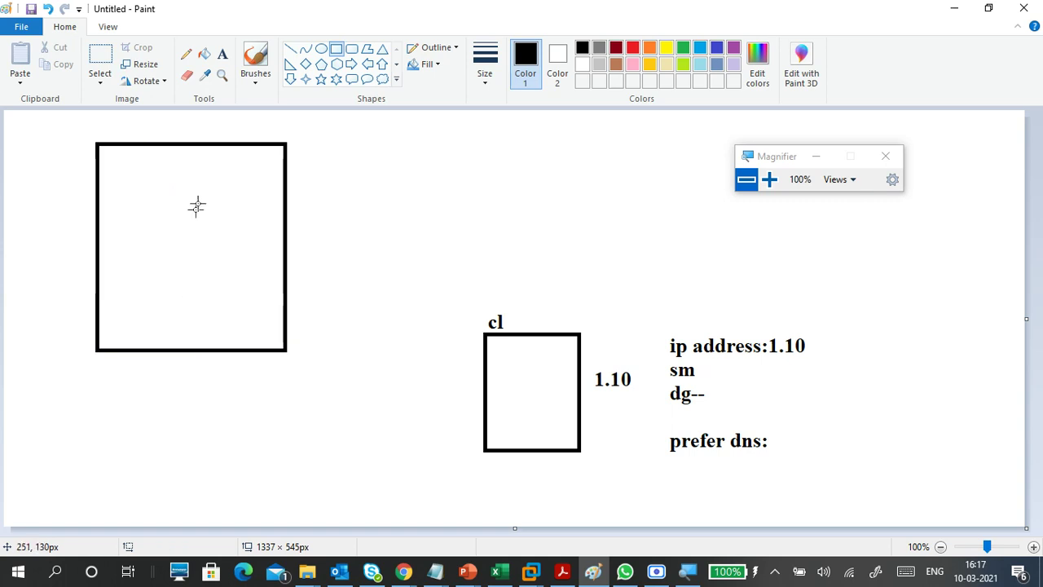
left_click(222, 54)
left_click(186, 248)
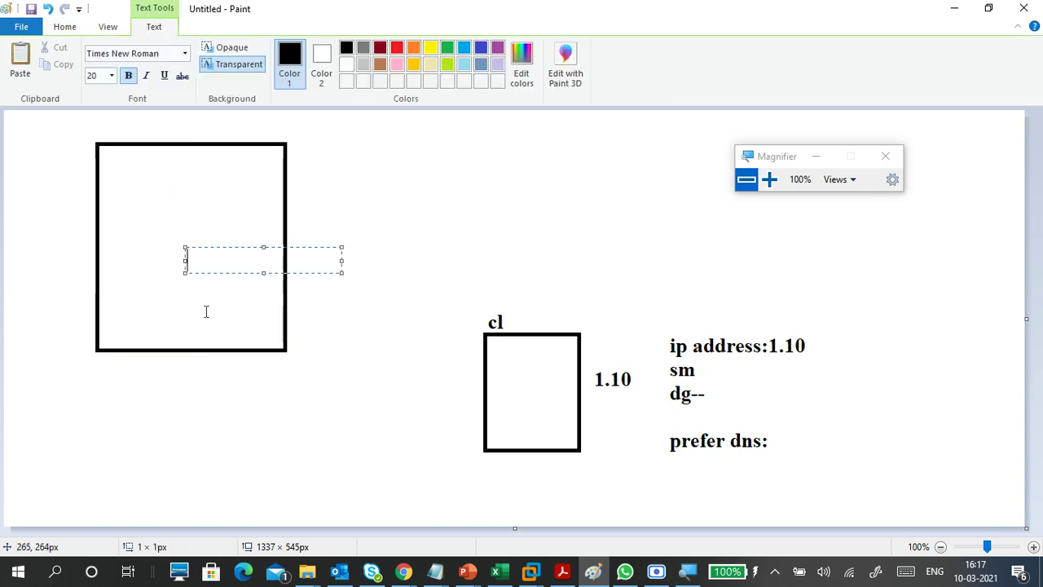
type("1")
type("/2")
key("BackSpace")
key("BackSpace")
type("/25")
key("BackSpace")
key("BackSpace")
type("254")
key("Return")
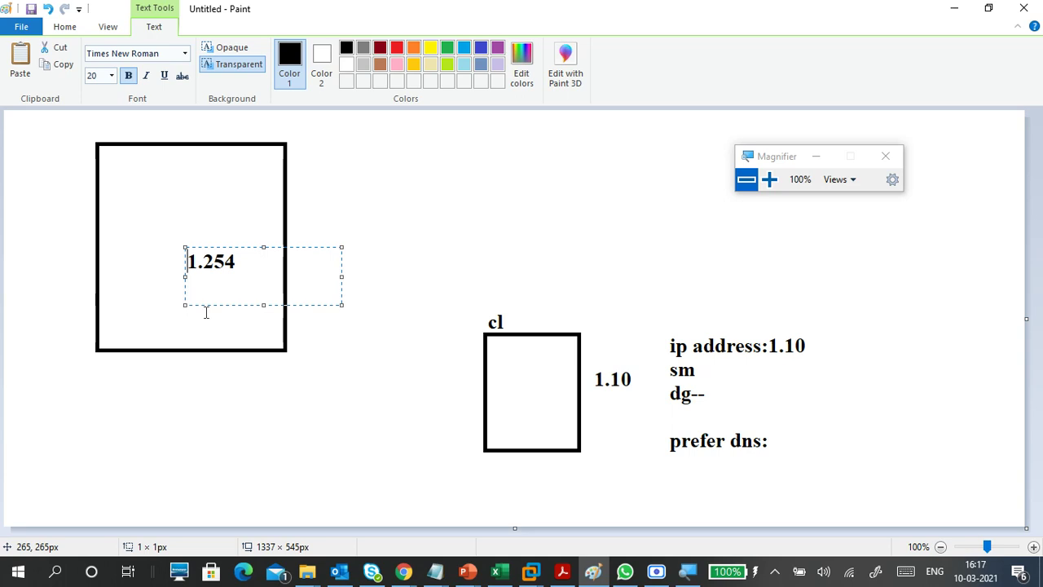
type("ip ")
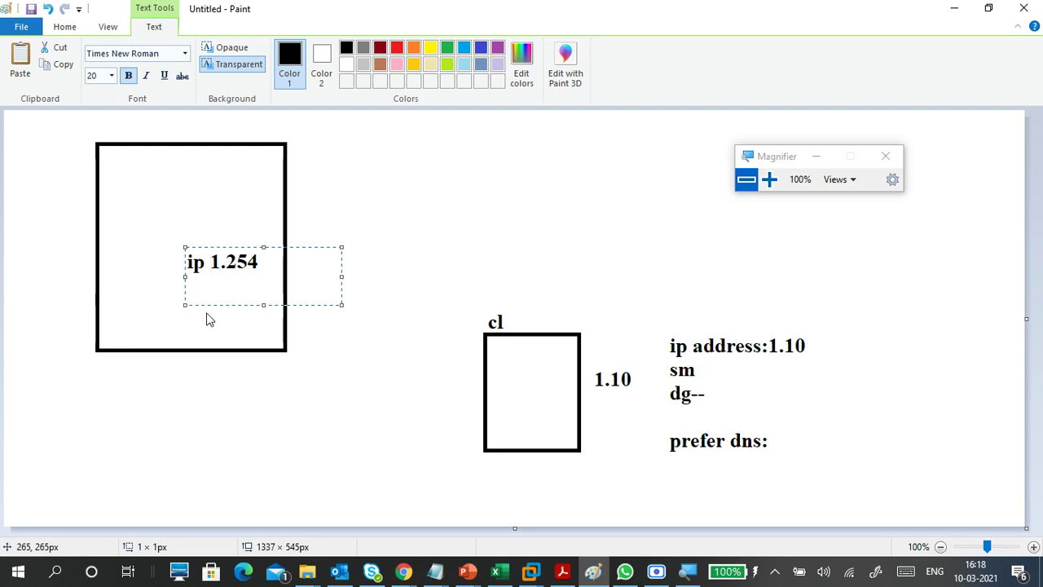
type(":")
key("Return")
key("Return")
key("BackSpace")
key("BackSpace")
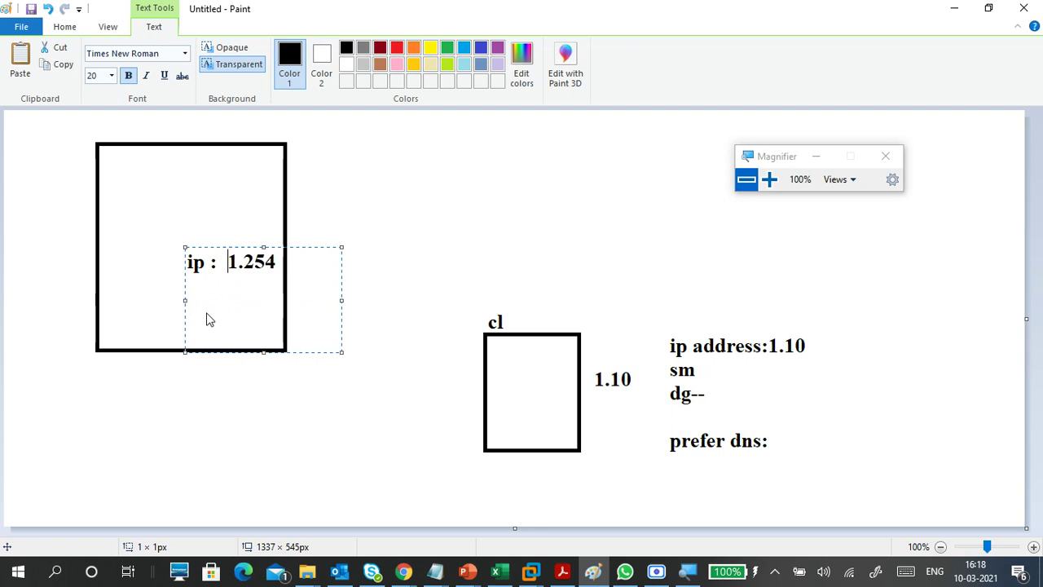
left_click(397, 287)
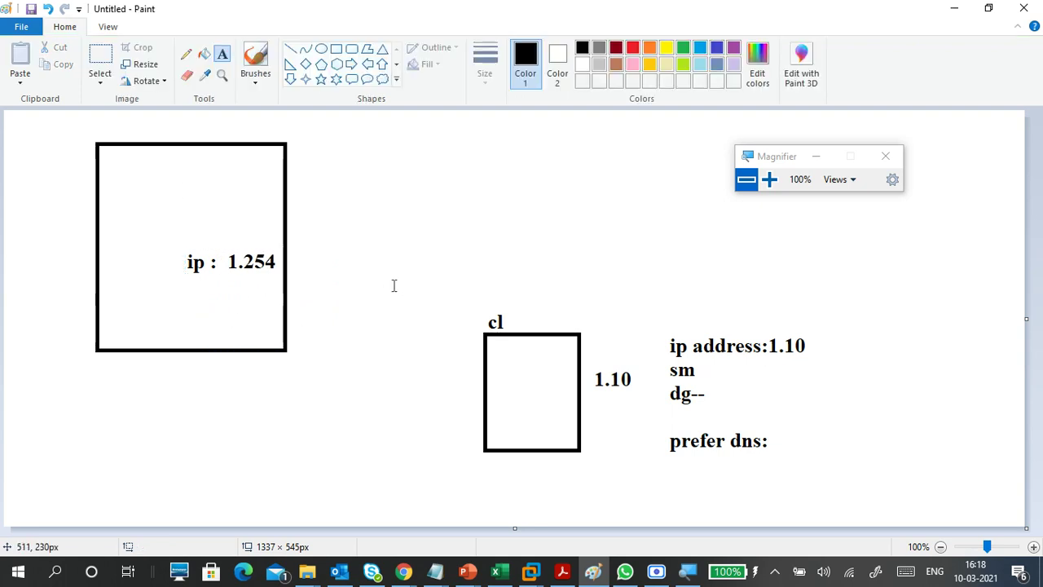
- Title the large box 'adds dns' at its top
left_click(113, 161)
type("a")
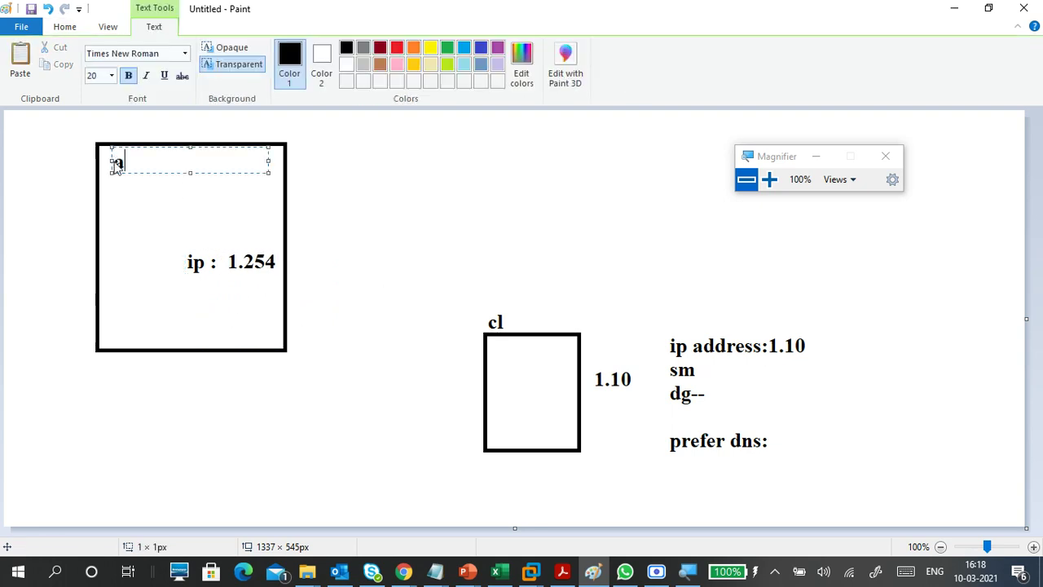
type("dds  dns")
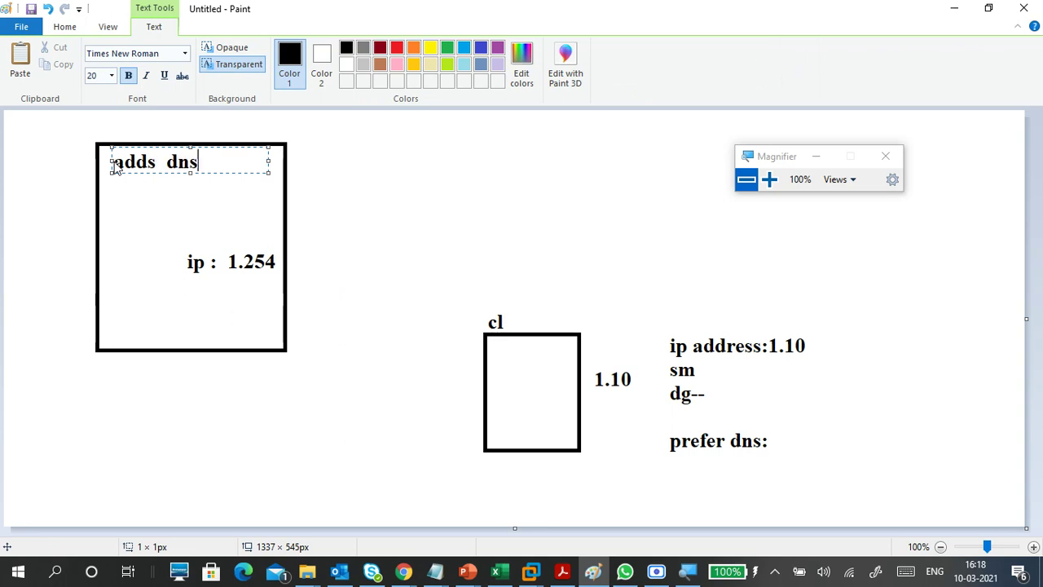
left_click(154, 196)
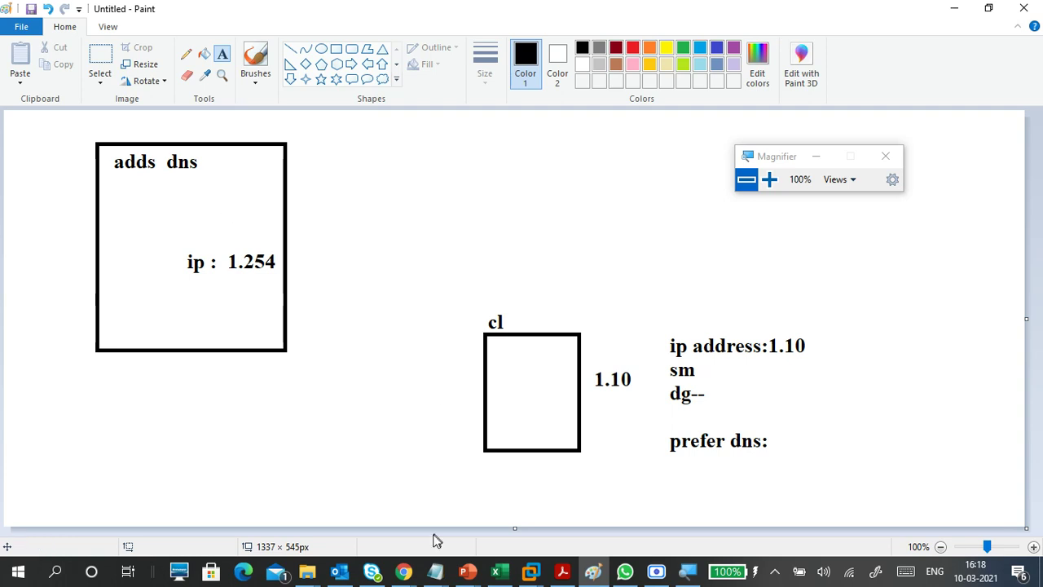
left_click(397, 575)
- Check the Google Meet chat, then return to Paint and start text after the client's 'prefer dns:'
left_click(222, 472)
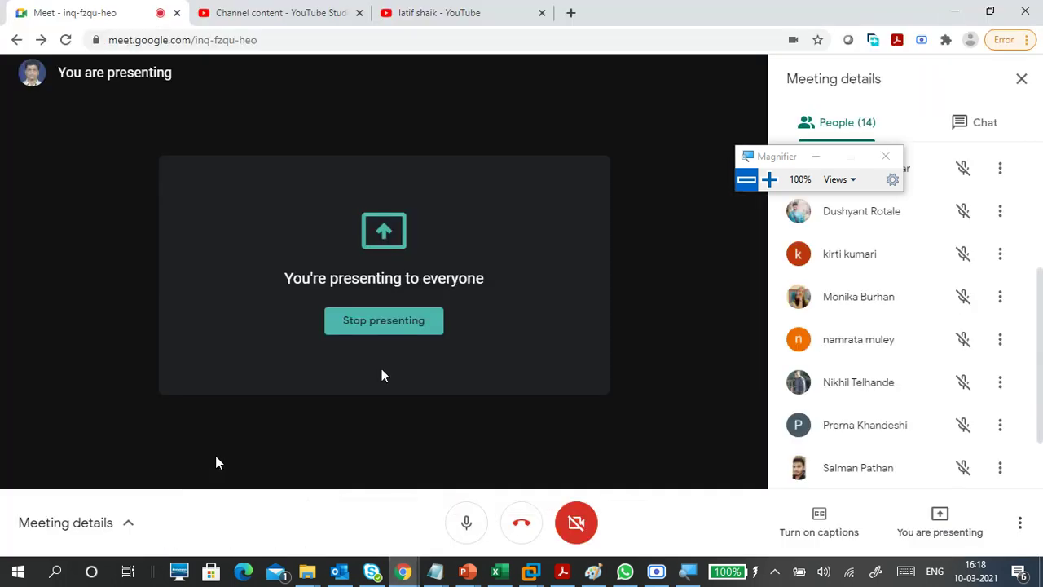
left_click(950, 134)
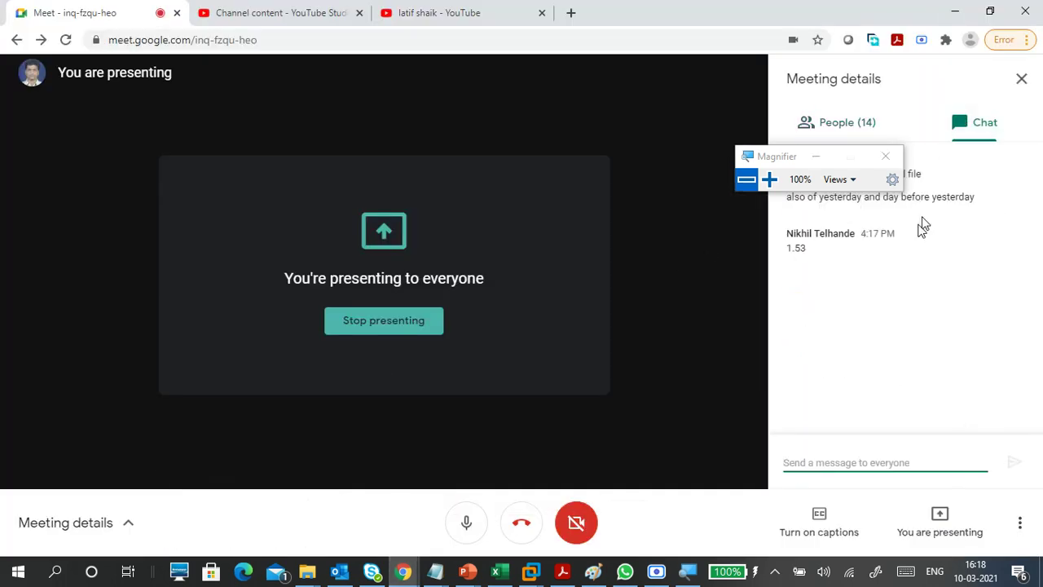
left_click(816, 156)
left_click(954, 13)
left_click(777, 436)
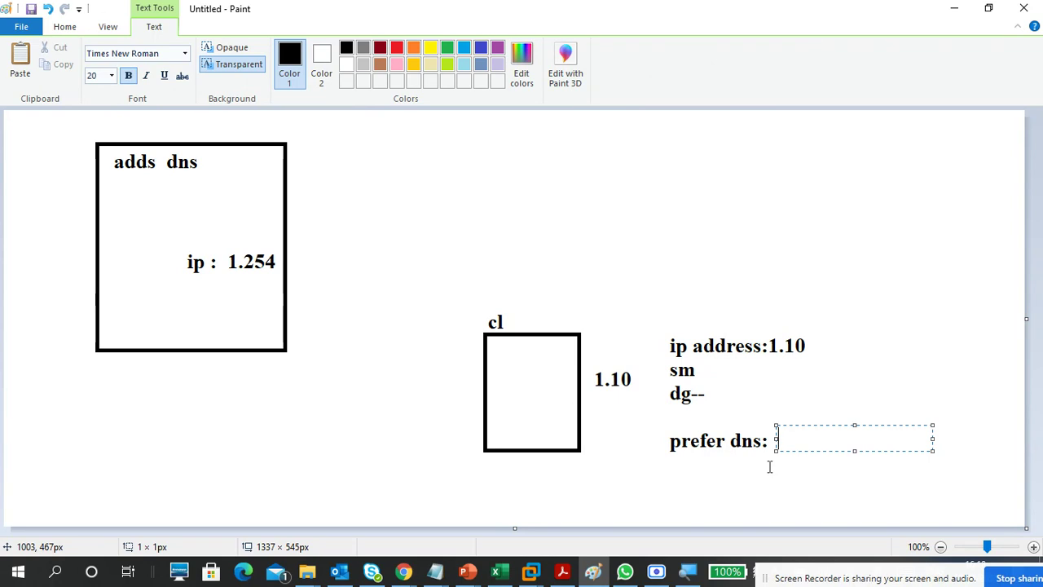
- Add 'prefer dns:1.254' below the ip line inside the adds dns box
type("1/")
type(".254")
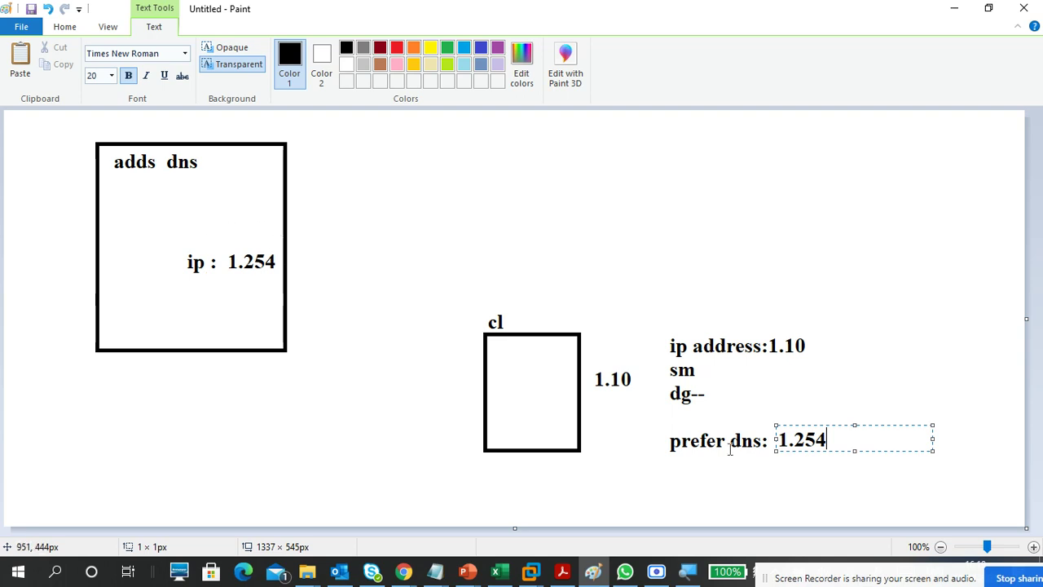
left_click(774, 470)
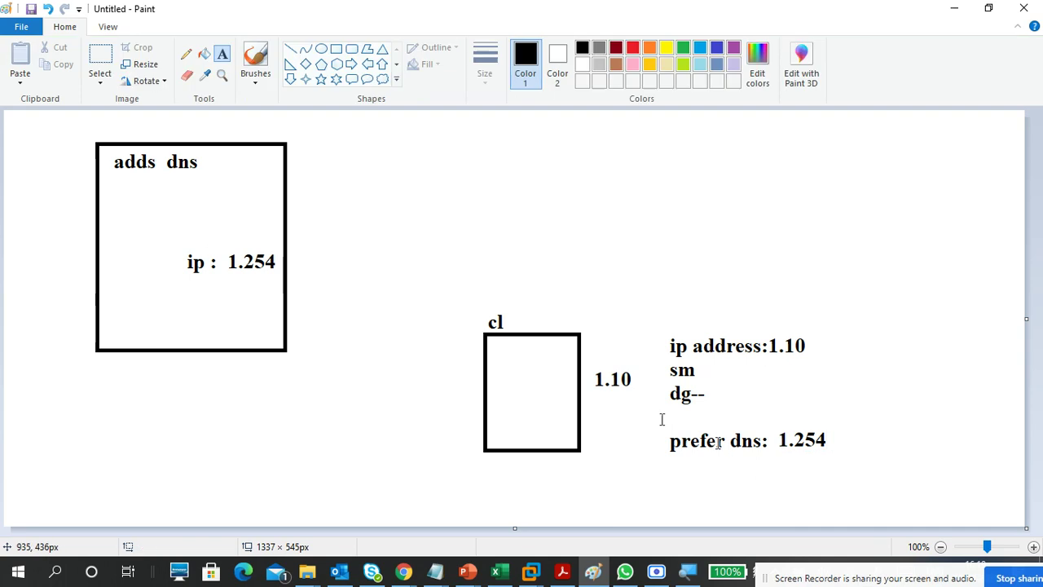
left_click(136, 295)
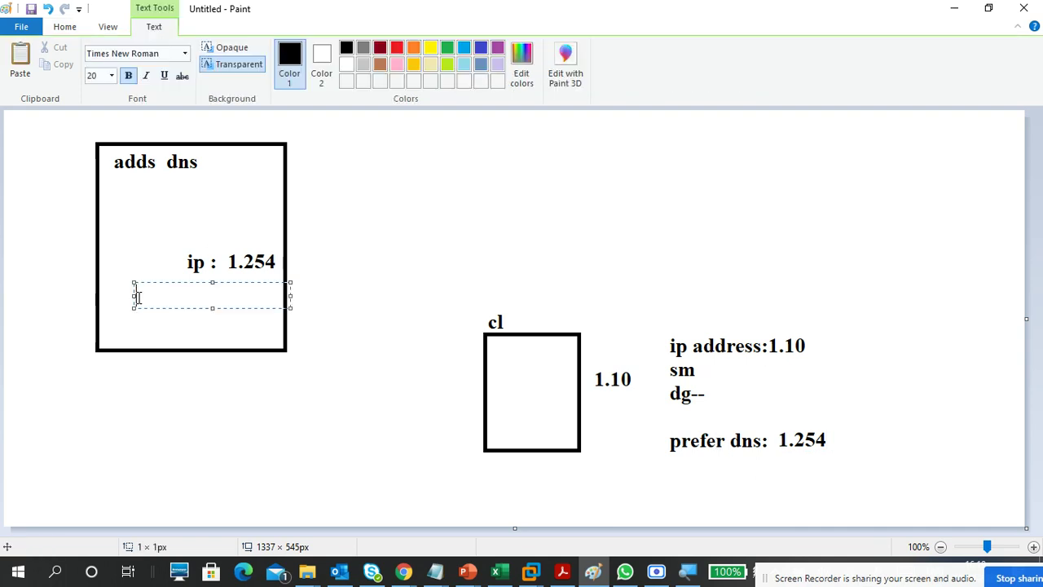
type("prefer dns:")
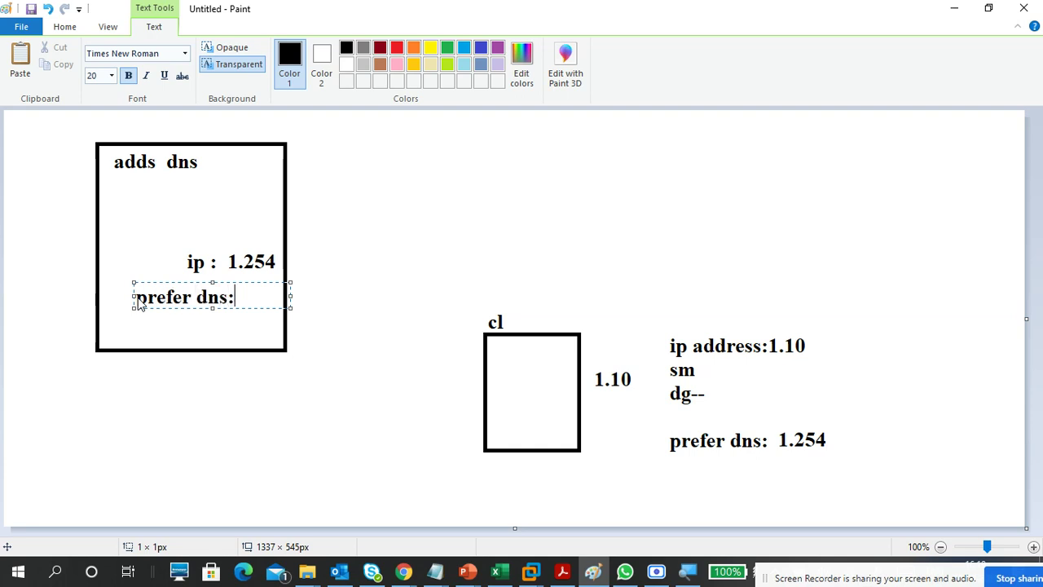
type("1.254")
left_click_drag(168, 282, 155, 279)
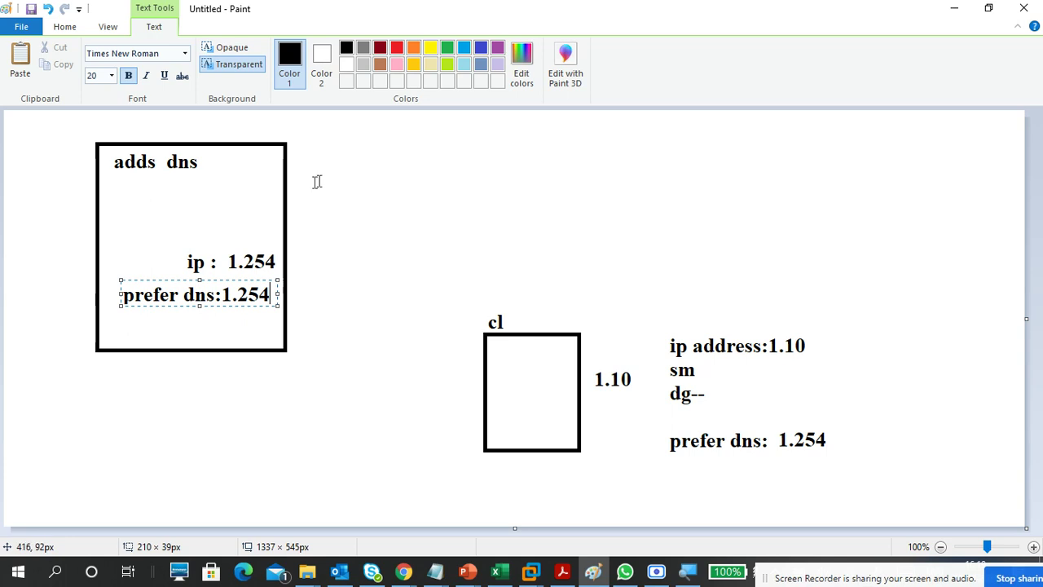
left_click(309, 220)
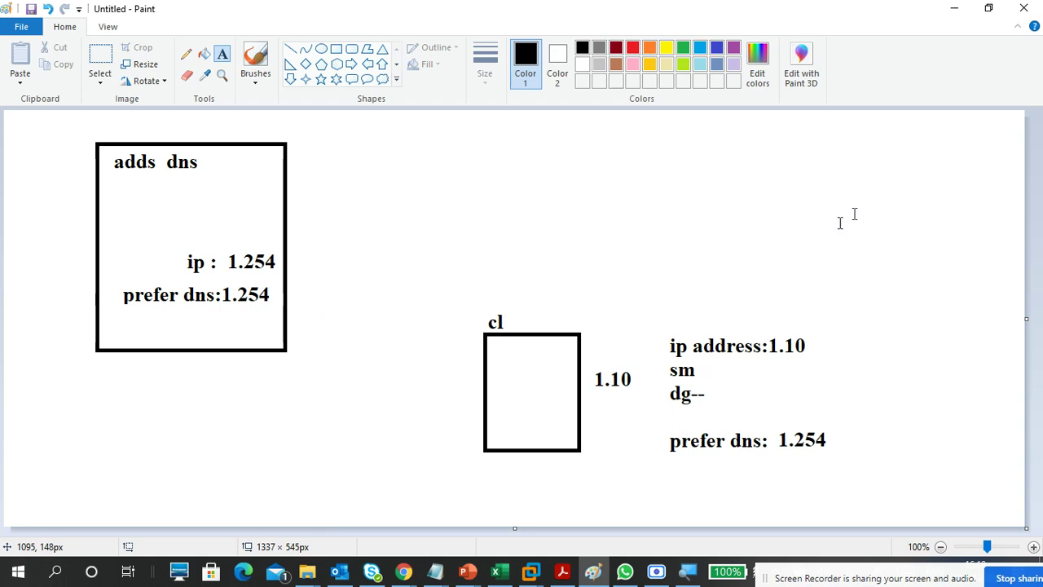
- Minimize Paint and the file browser and bring up the CTS1-WINS1 server VM
left_click(955, 8)
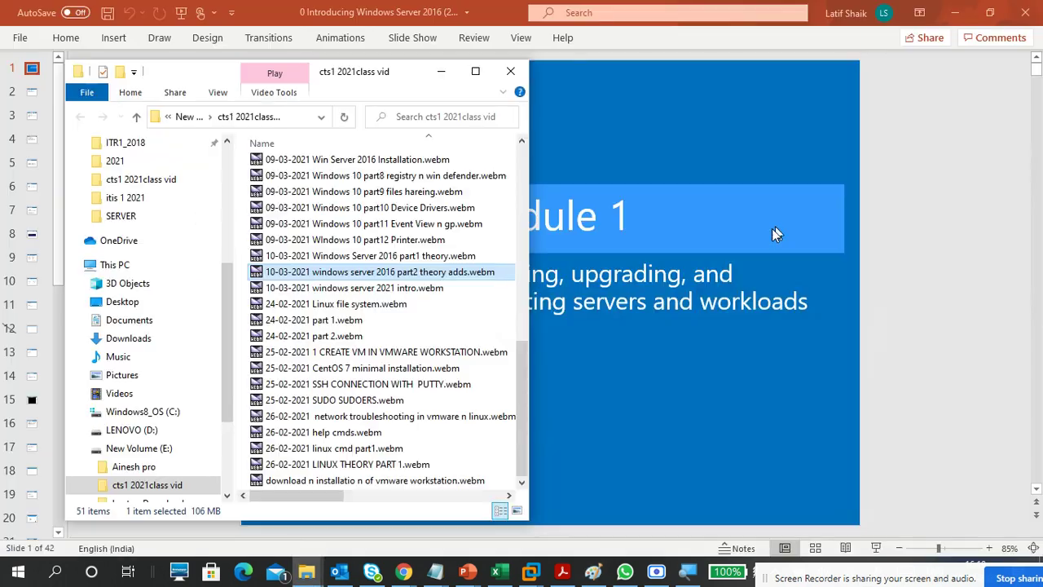
left_click(441, 71)
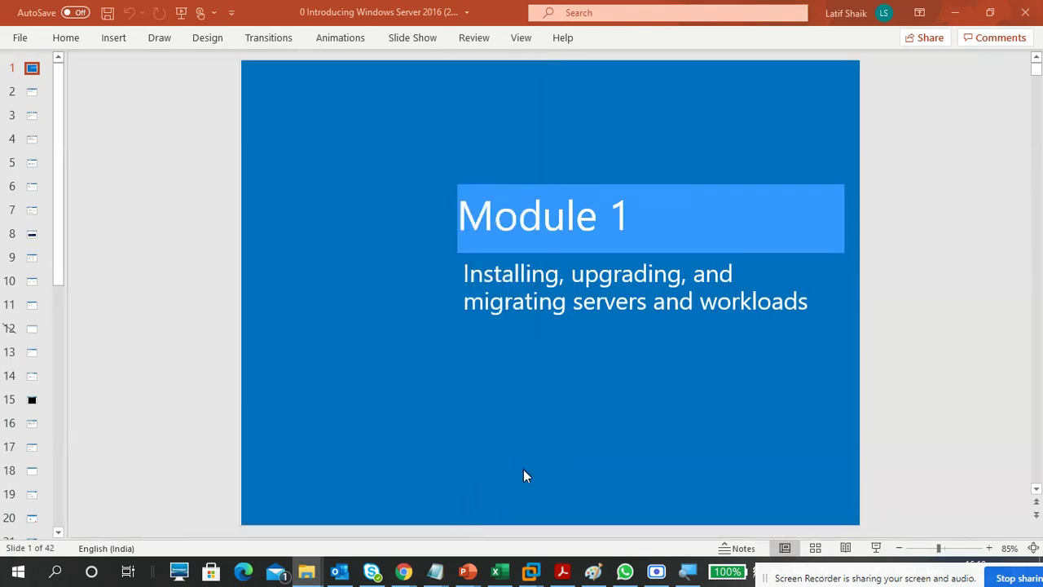
mouse_move(534, 569)
left_click(706, 464)
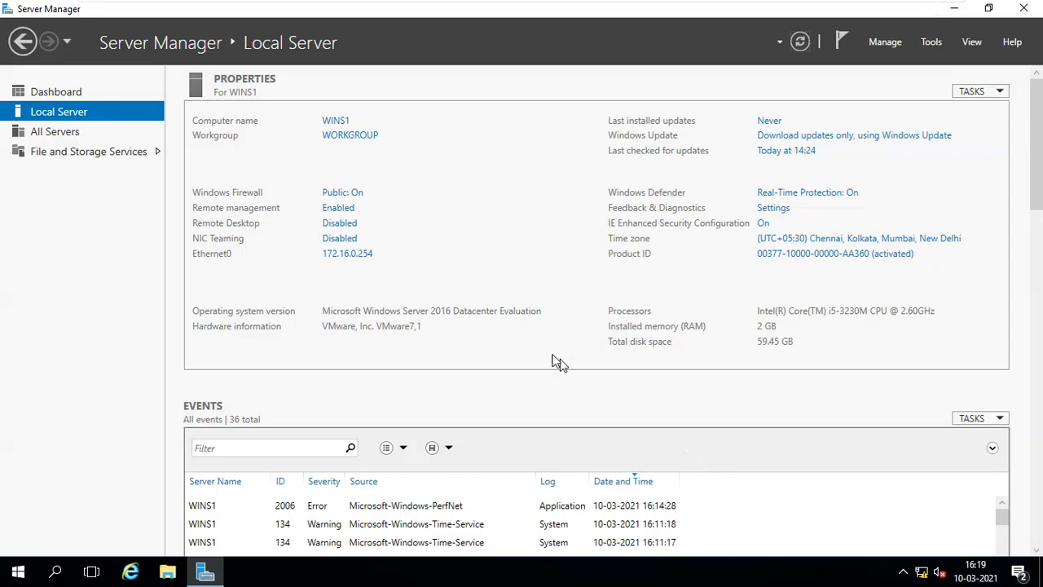
- Open the IPv4 properties of WINS1's Ethernet0 connection
left_click(364, 256)
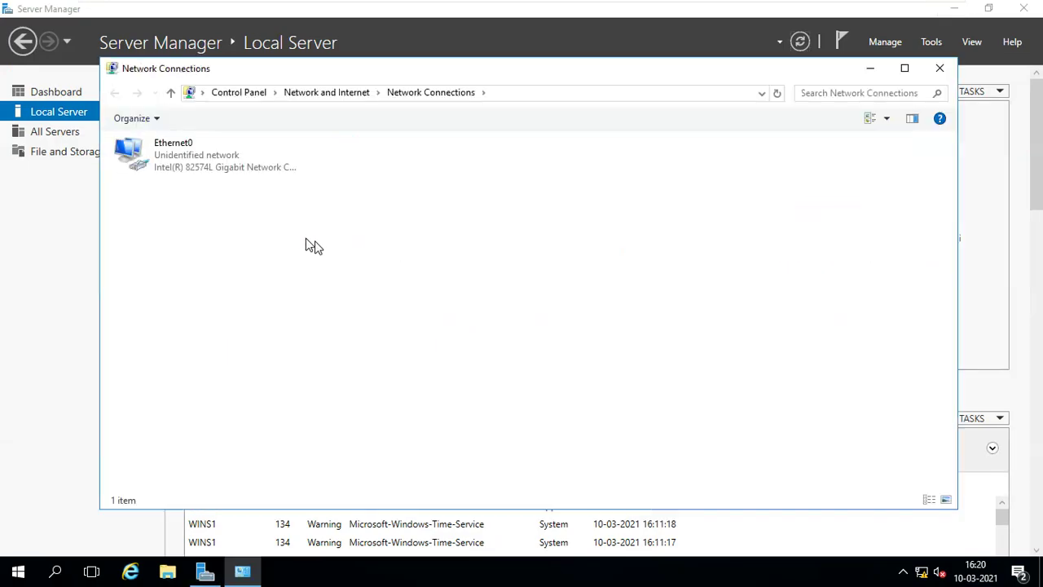
double_click(202, 169)
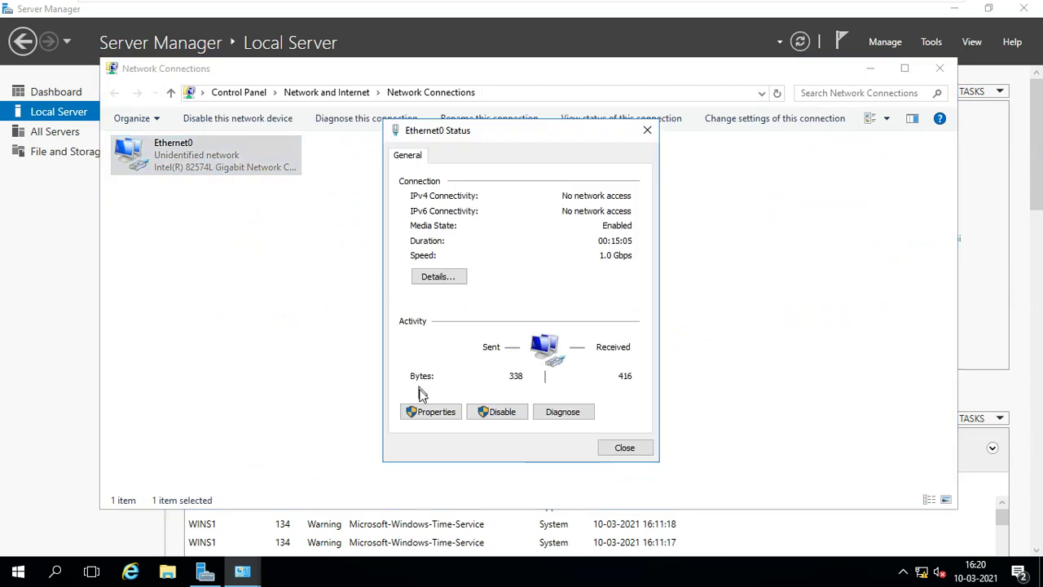
left_click(432, 411)
left_click(540, 305)
left_click(613, 380)
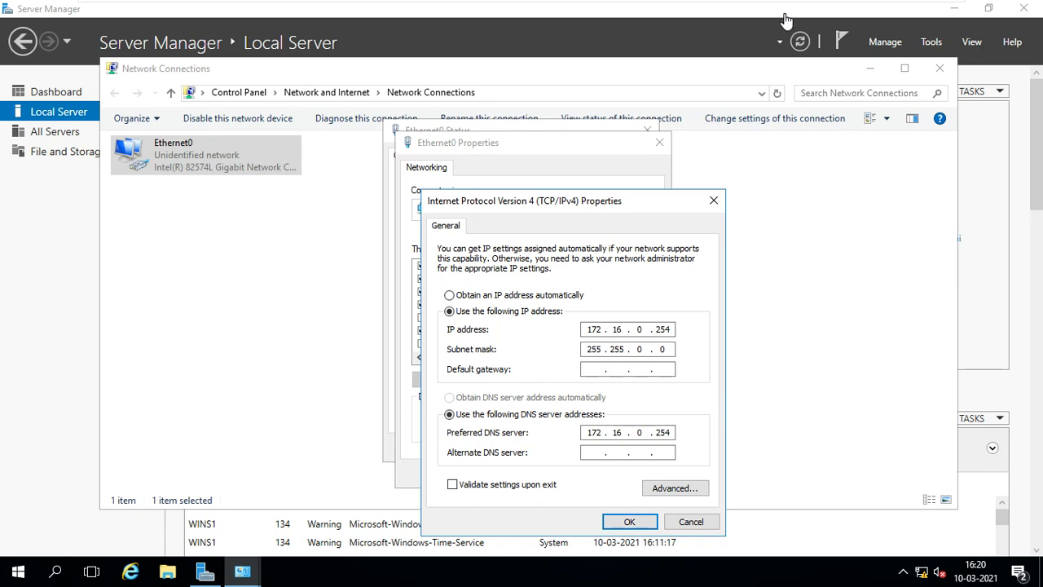
- Set the preferred DNS server to 172.16.0.254, apply it and close the Ethernet0 dialogs
left_click(933, 10)
left_click(692, 573)
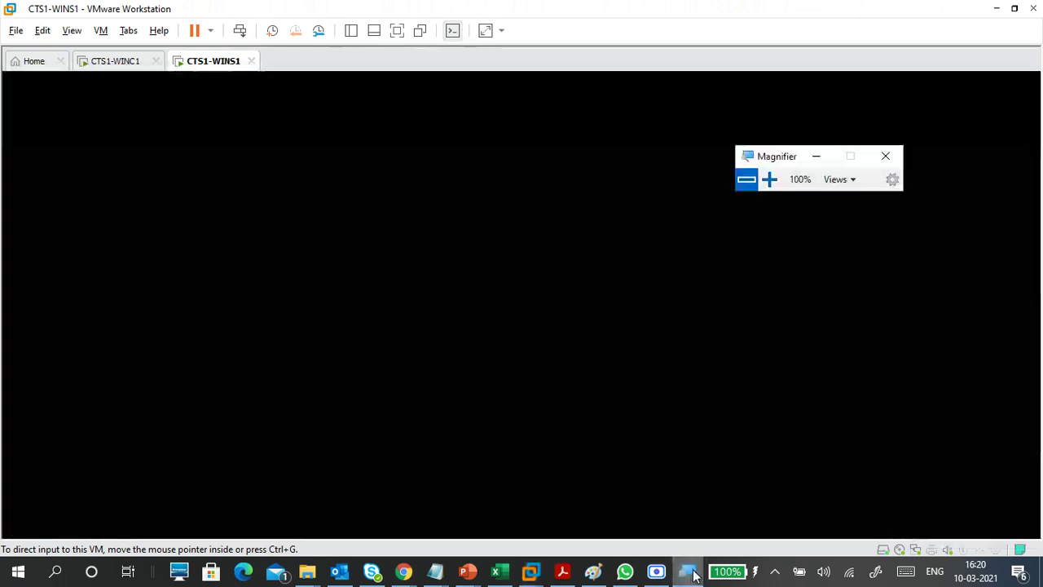
left_click(770, 179)
left_click(770, 179)
left_click(770, 180)
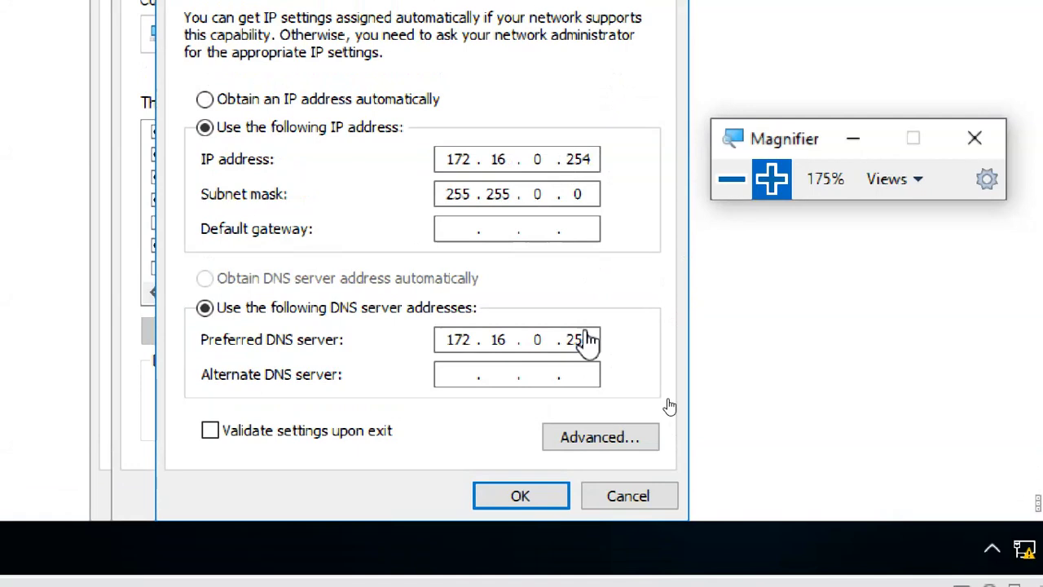
type("4")
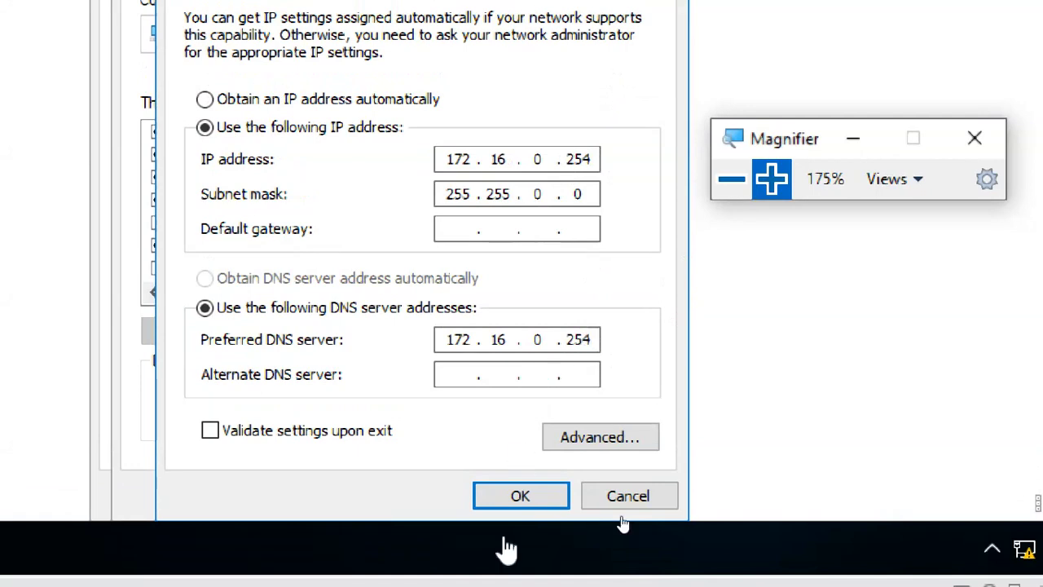
left_click(517, 496)
left_click(432, 494)
left_click(505, 497)
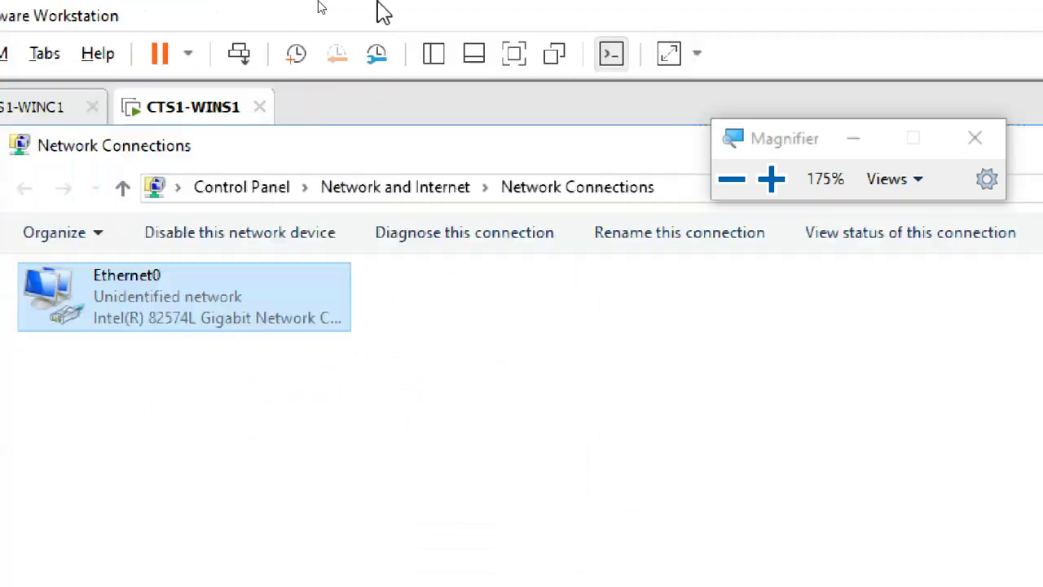
- On the CTS1-WINC1 client, set Ethernet0's IPv4 preferred DNS server to 172.16.0.254
left_click(140, 79)
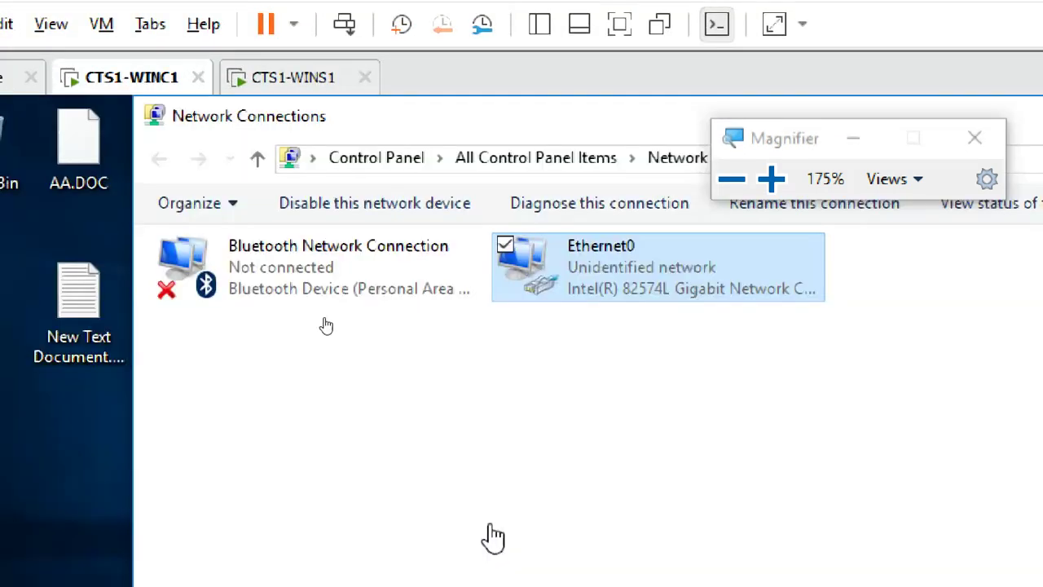
double_click(607, 277)
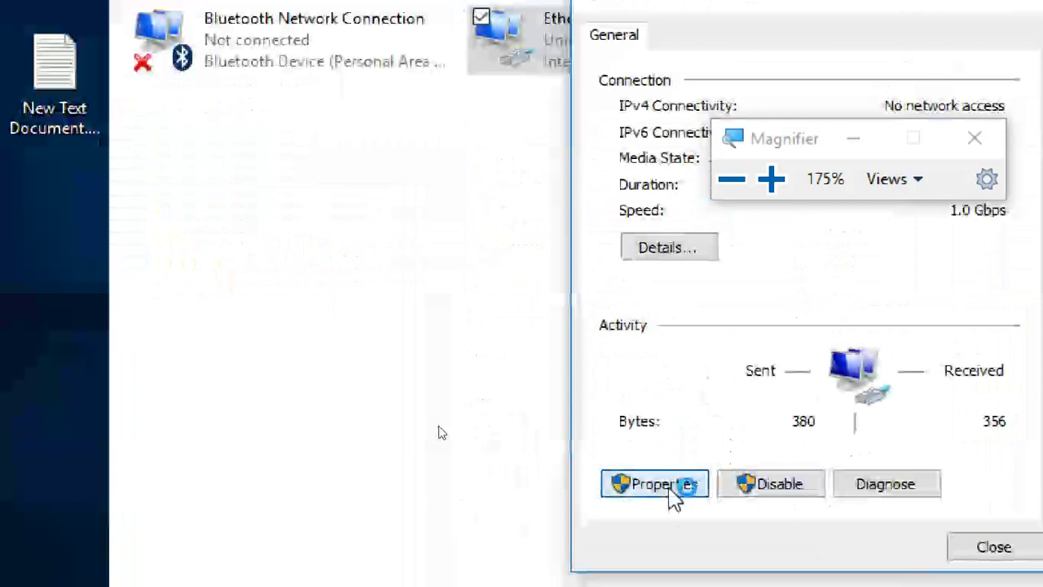
left_click(670, 494)
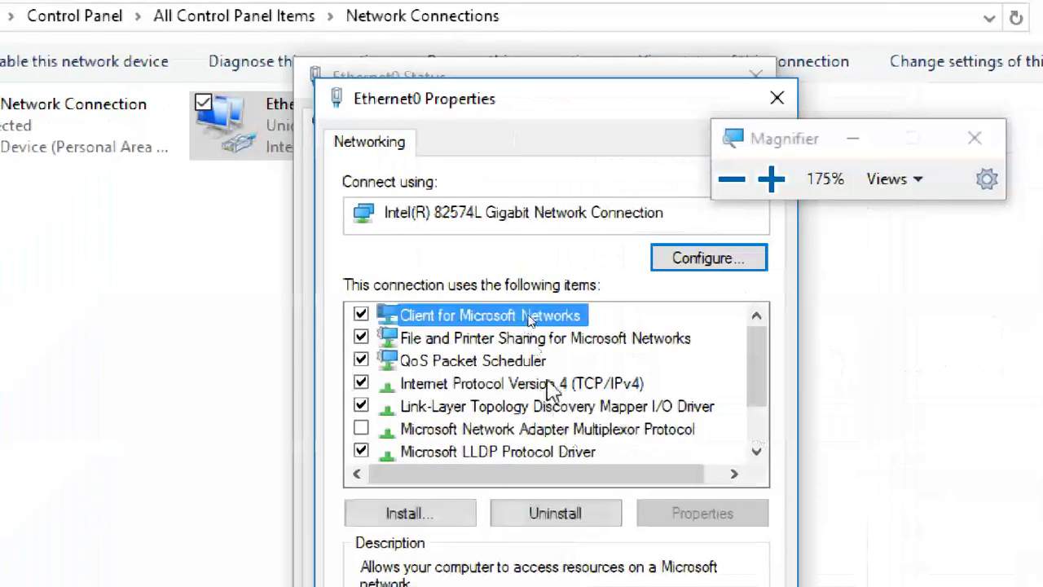
left_click(550, 384)
left_click(677, 518)
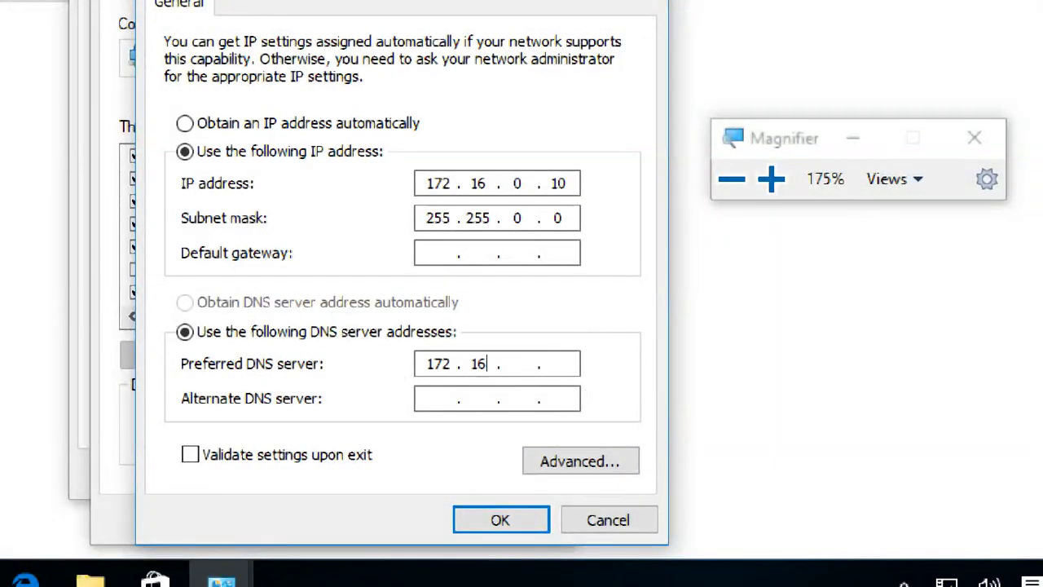
type(".")
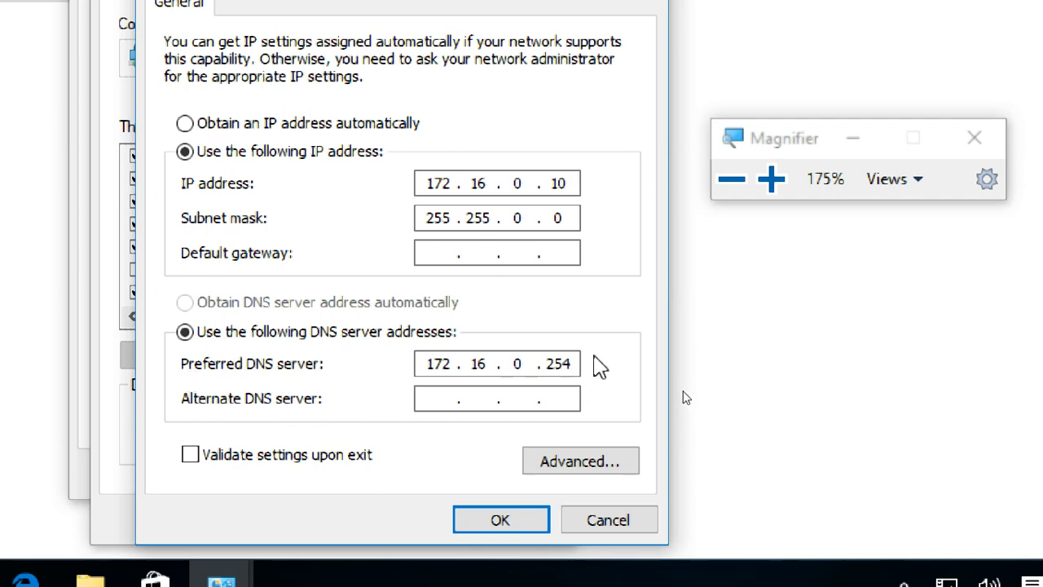
left_click(500, 521)
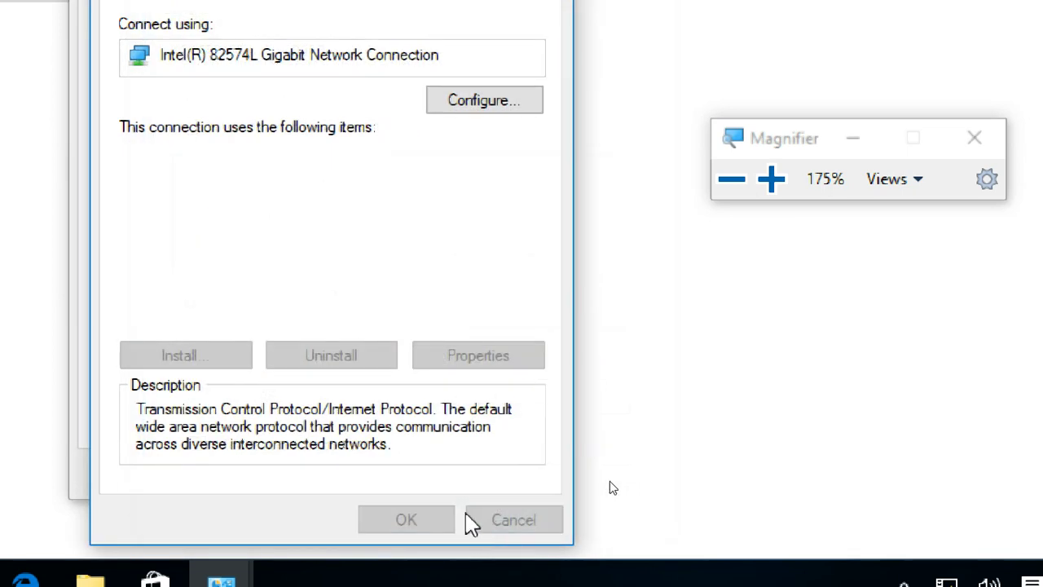
left_click(400, 515)
left_click(473, 487)
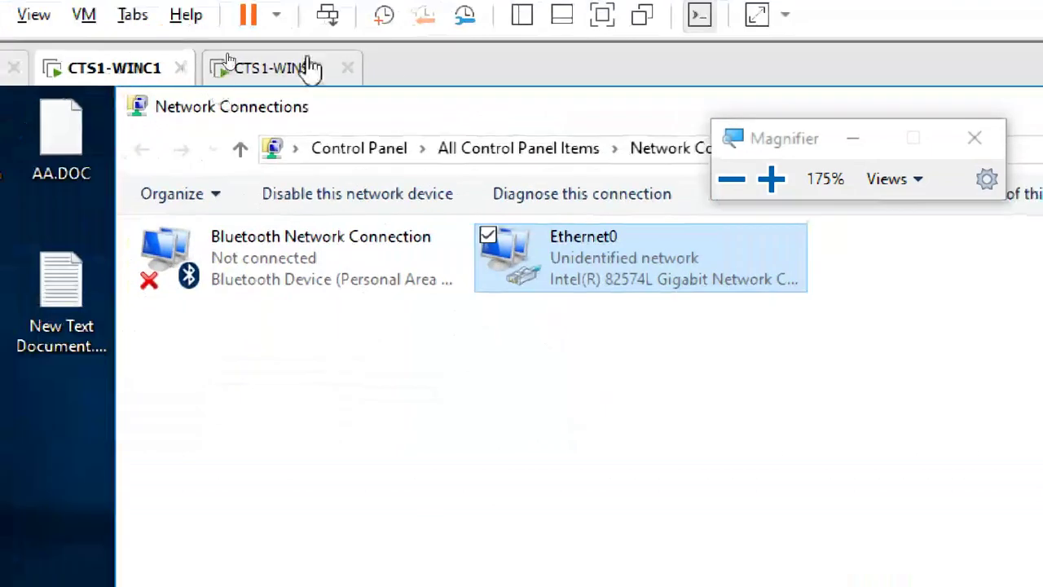
- Return to CTS1-WINS1, put away the magnifier and close Network Connections
left_click(310, 69)
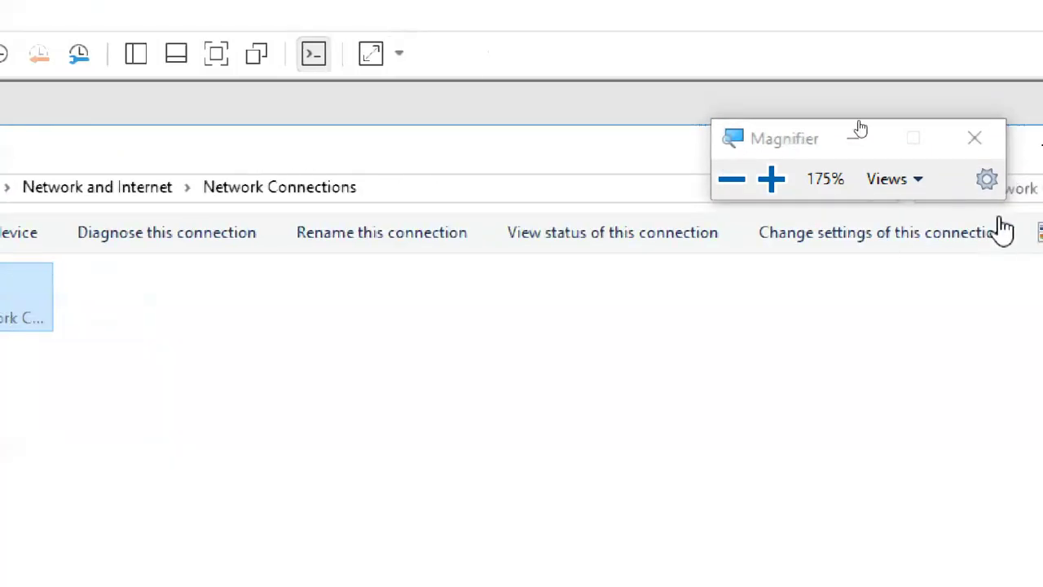
left_click(857, 138)
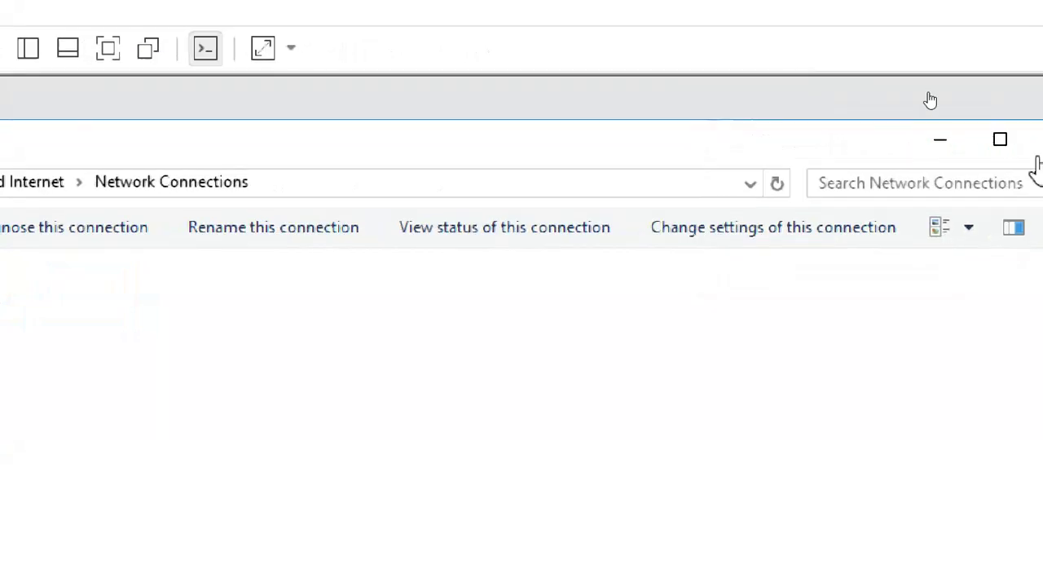
left_click(977, 148)
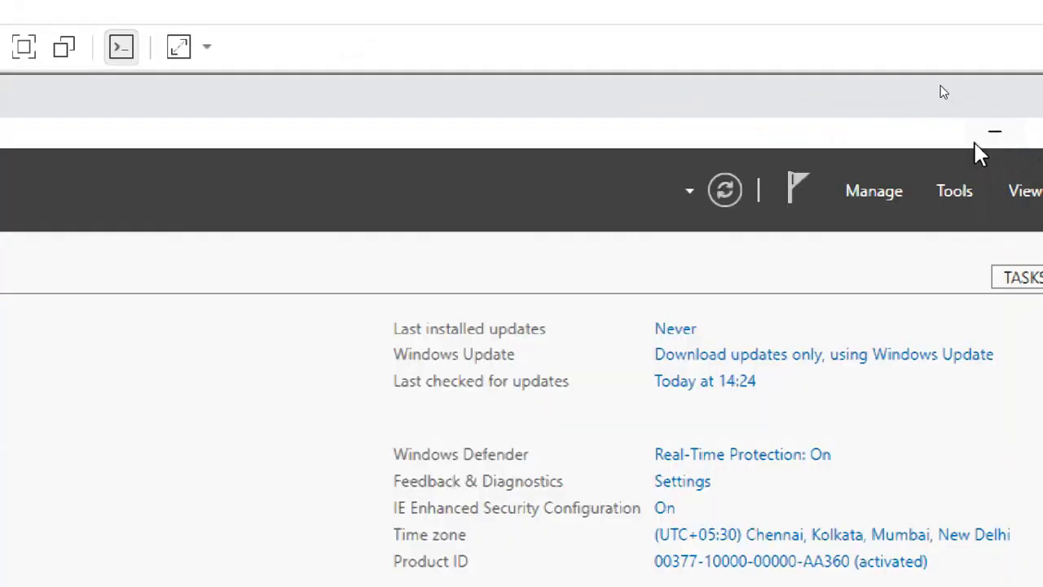